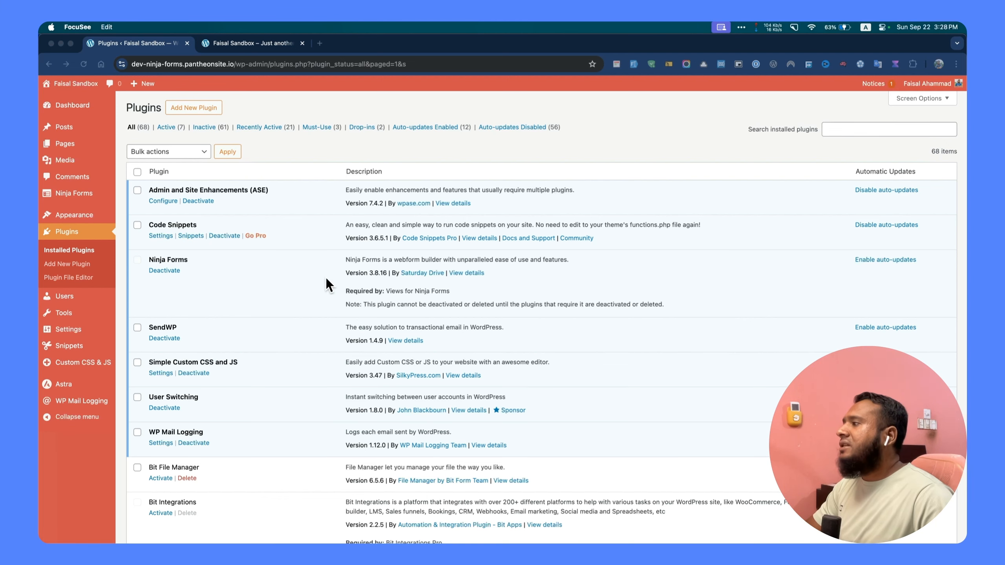
# - Open the Ninja Forms dashboard and start adding a new form
pyautogui.scroll(-3, 326, 277)
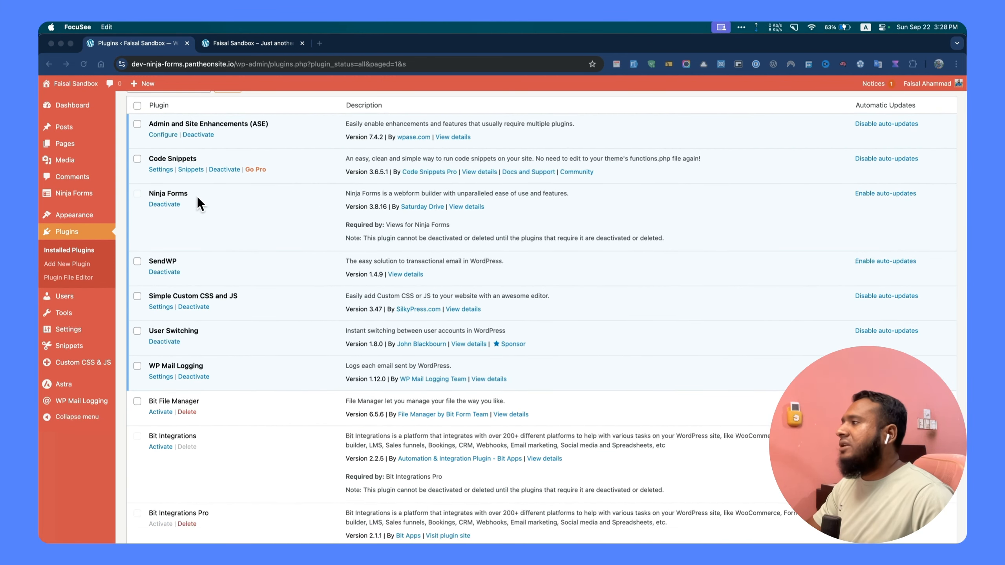
pyautogui.scroll(3, 222, 214)
pyautogui.click(80, 196)
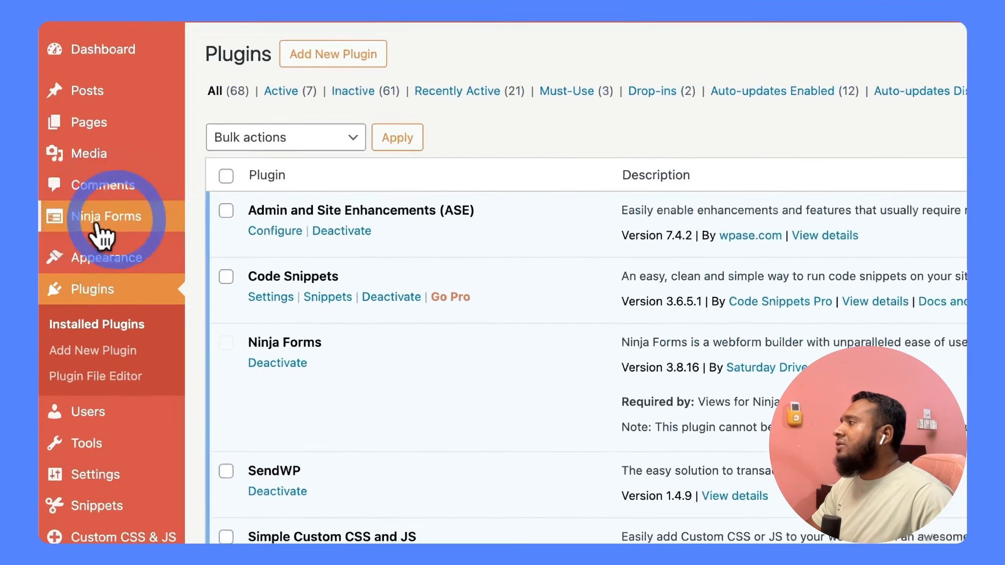
pyautogui.moveTo(98, 226)
pyautogui.click(221, 224)
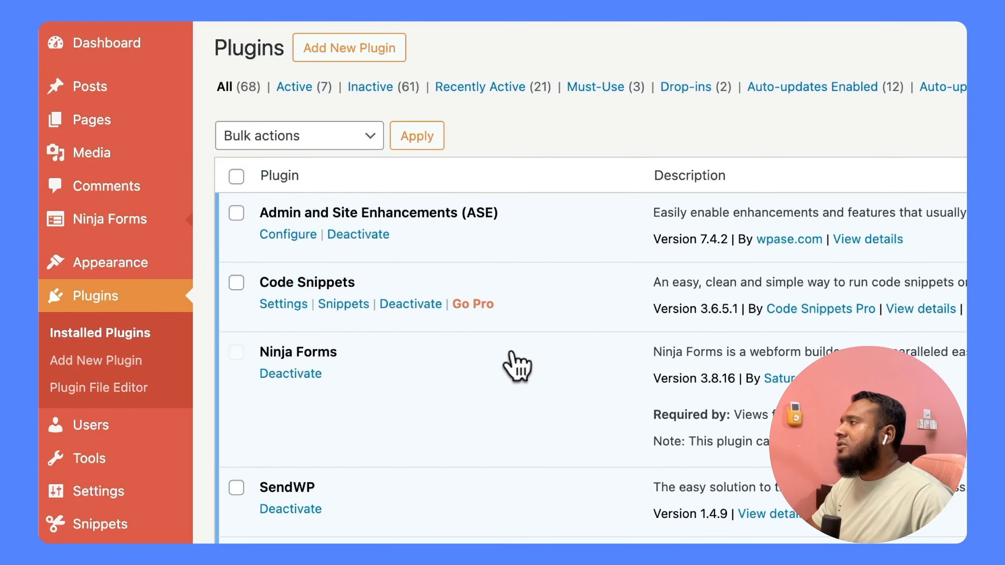
pyautogui.click(780, 219)
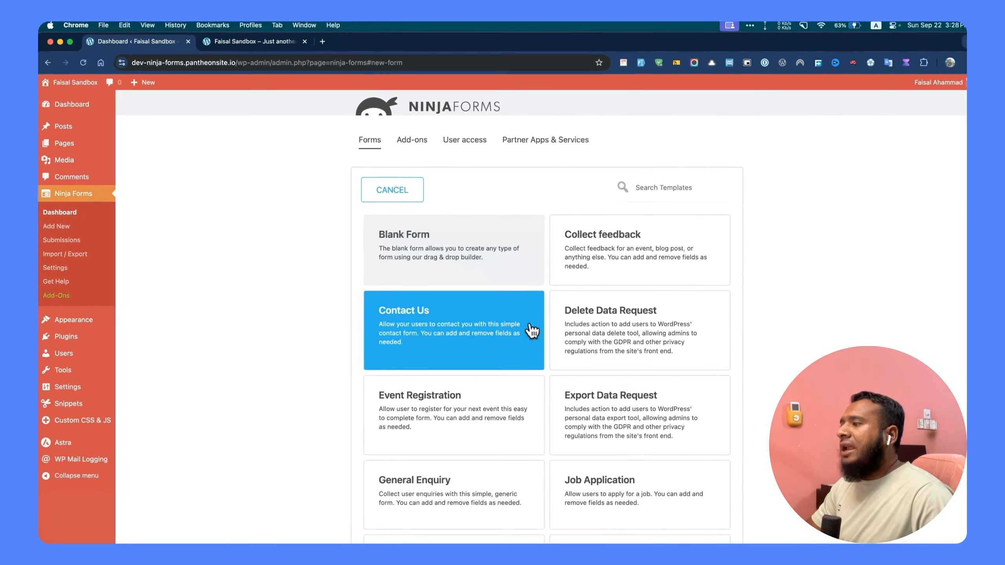
# - Look through the form templates and create the new form from the Blank Form template
pyautogui.scroll(-8, 532, 330)
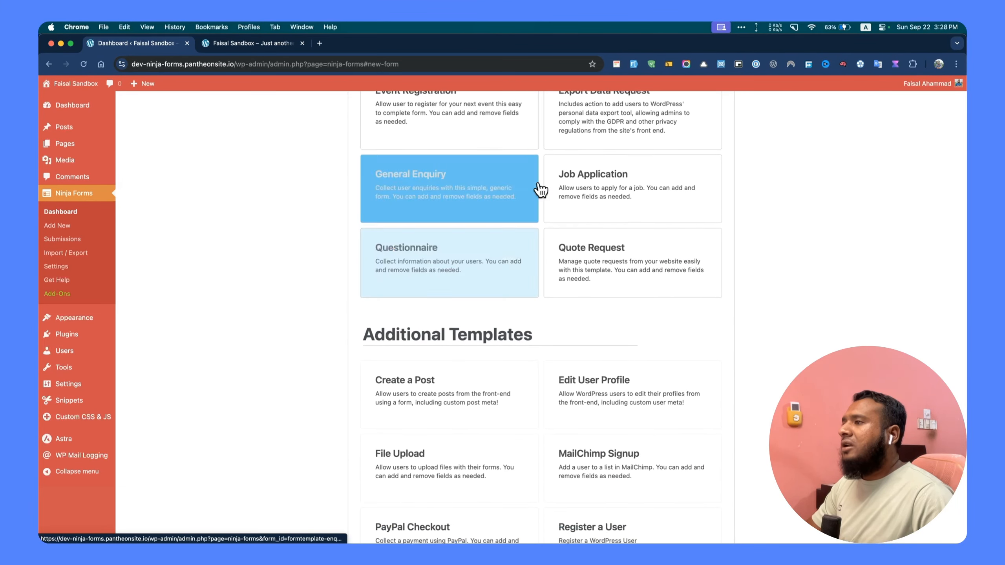
pyautogui.scroll(4, 482, 251)
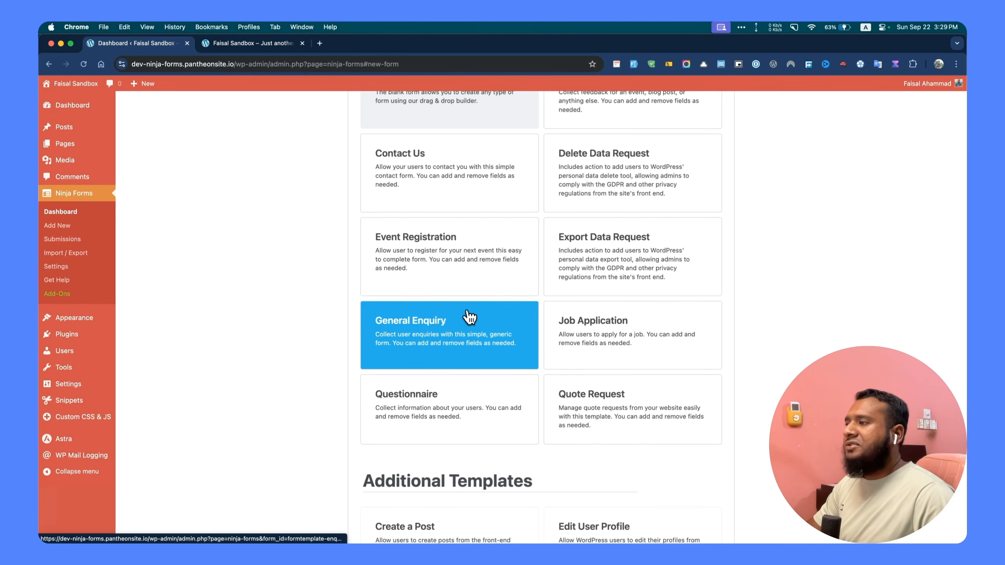
pyautogui.scroll(4, 470, 317)
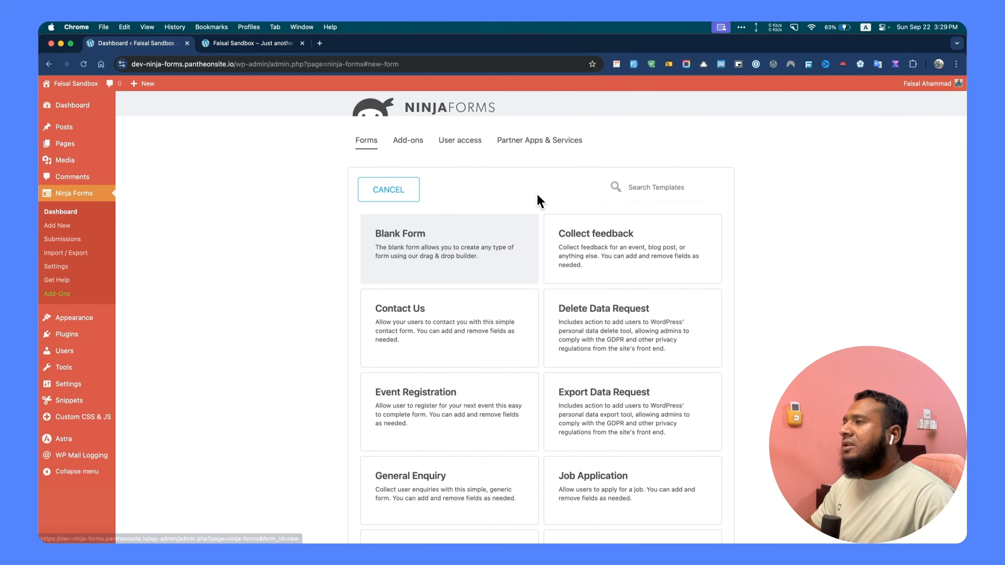
pyautogui.click(418, 244)
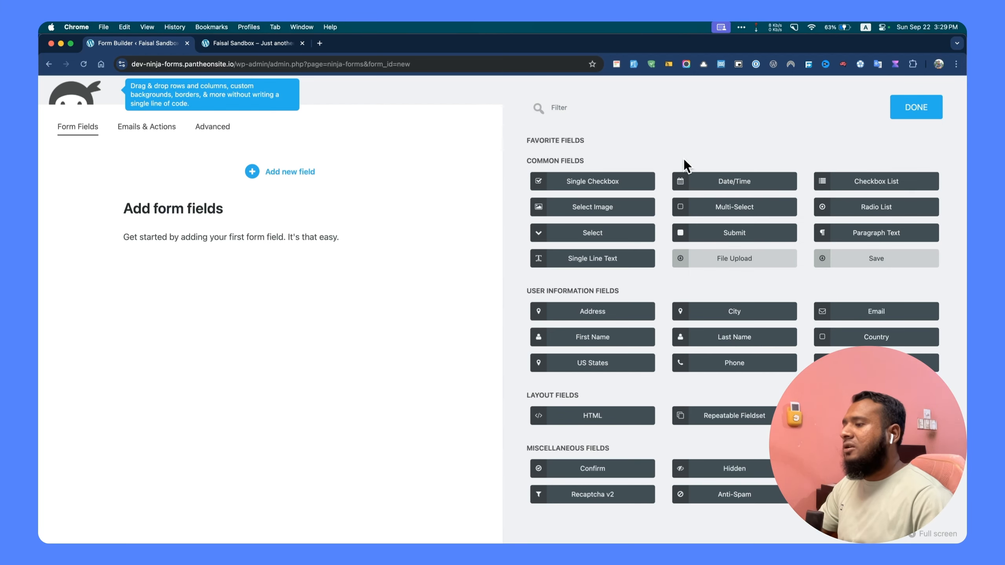
# - Filter the available fields by "nam" and add the First Name and Last Name fields to the form
pyautogui.write('nam')
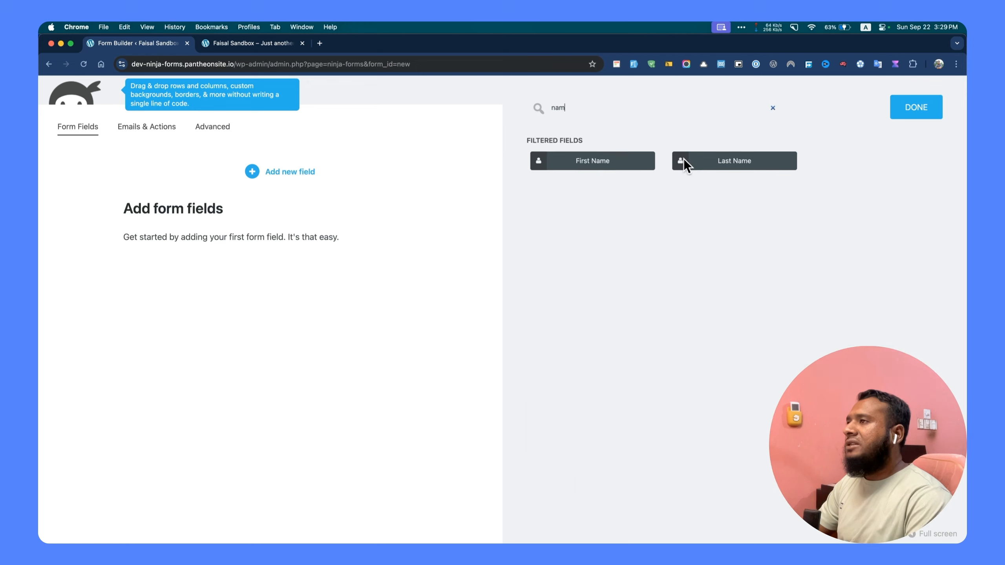
pyautogui.click(571, 173)
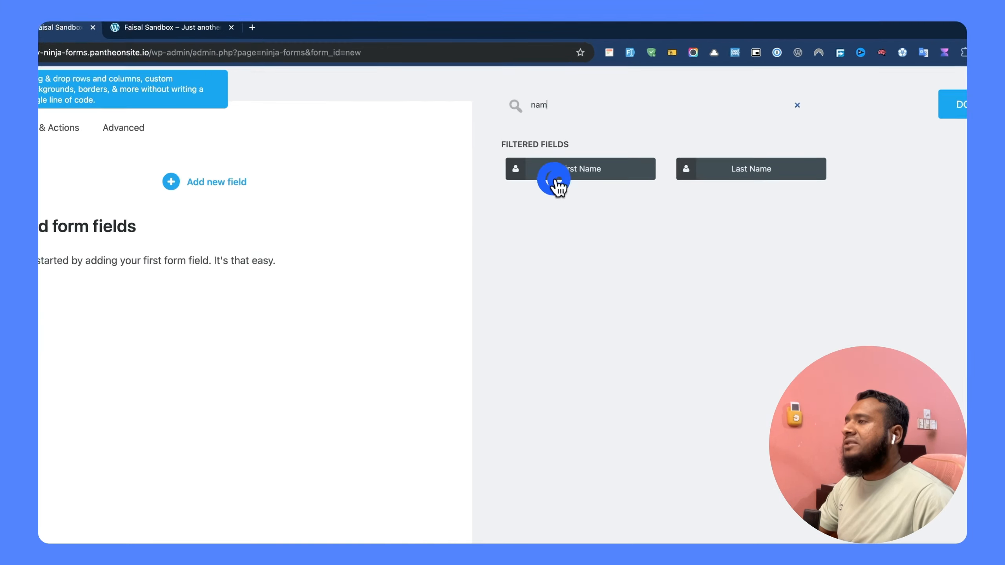
pyautogui.click(694, 163)
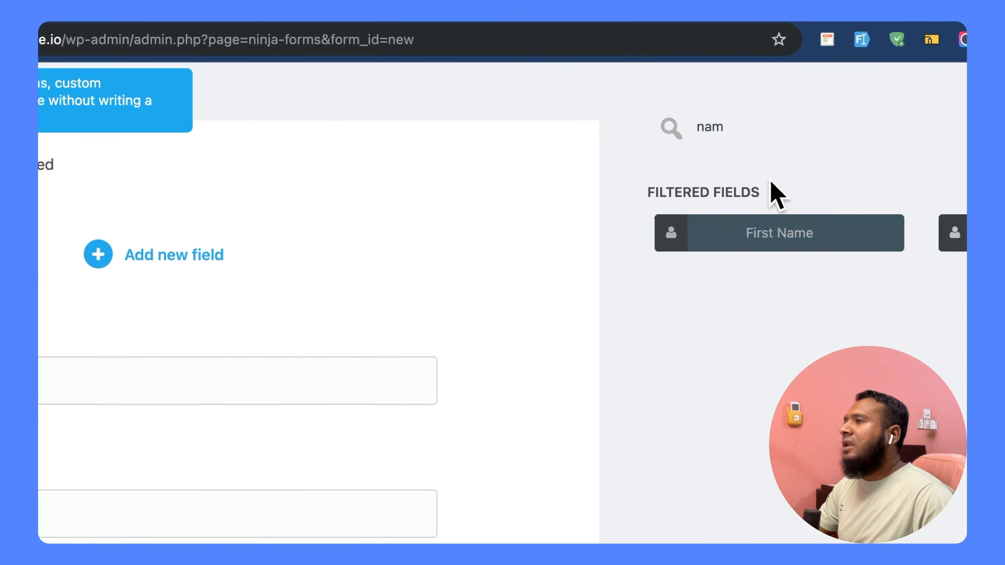
# - Filter the fields by "em", add the Email field to the form, and clear the filter
pyautogui.doubleClick(766, 132)
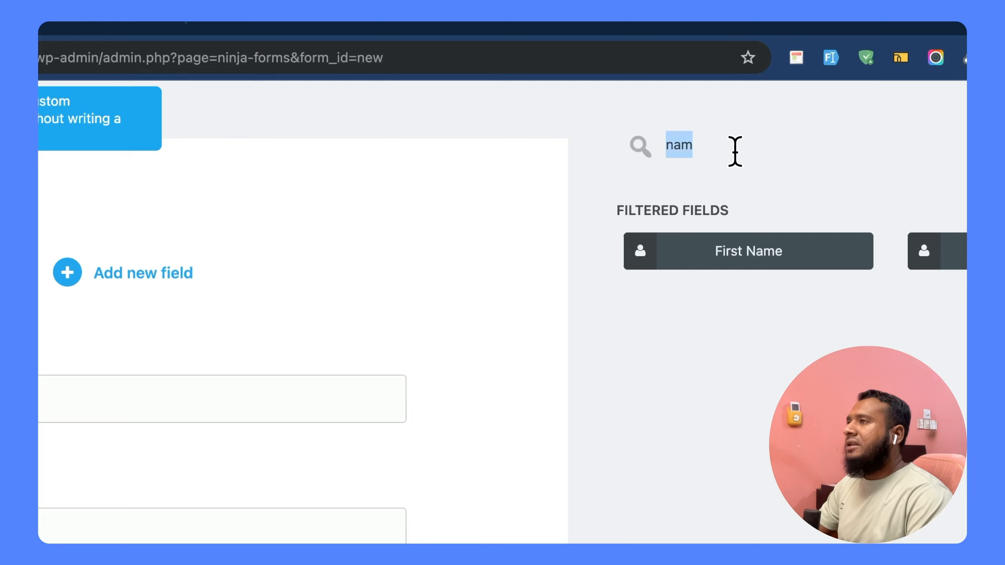
pyautogui.write('em')
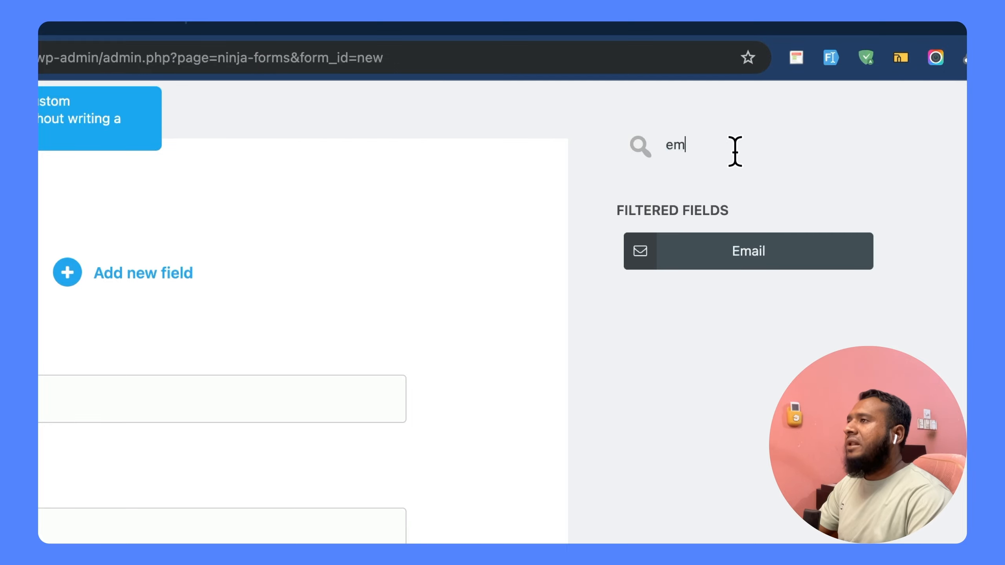
pyautogui.click(655, 249)
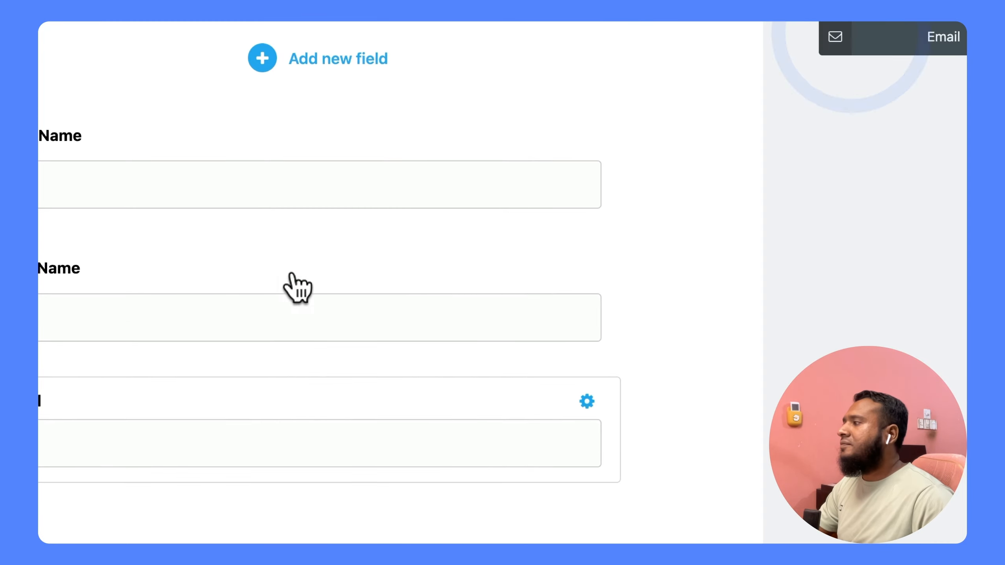
pyautogui.click(699, 199)
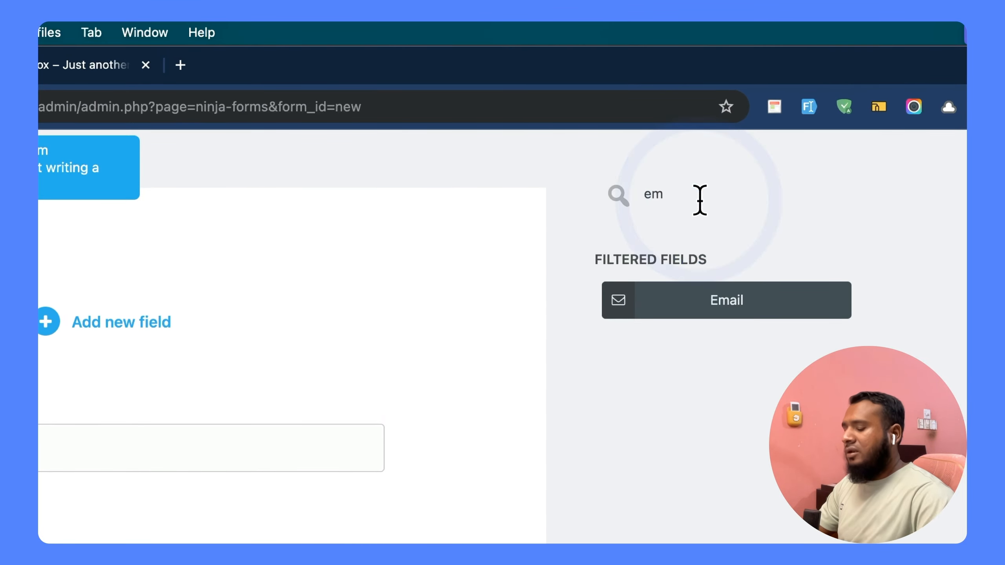
pyautogui.press('BackSpace')
pyautogui.press('BackSpace')
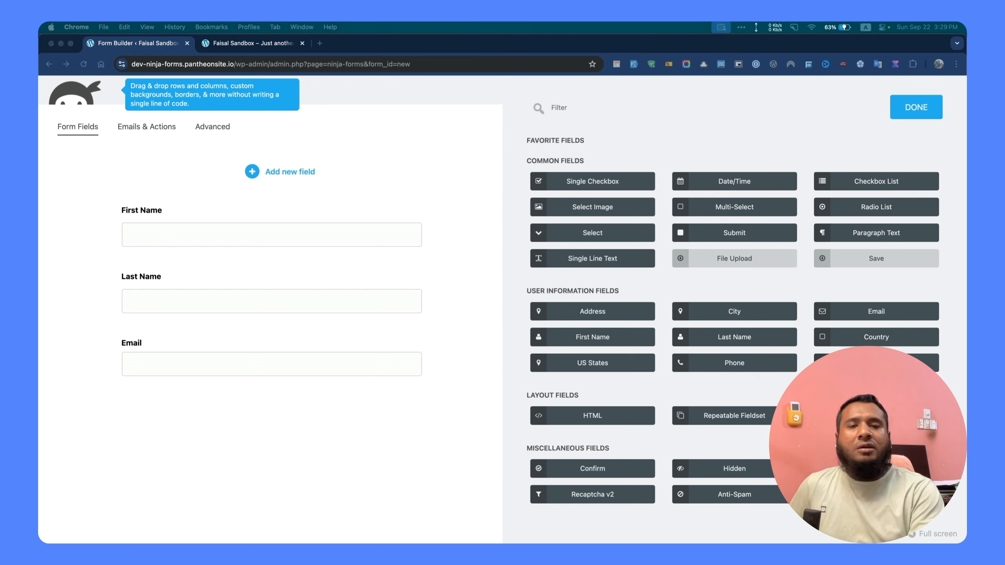
# - Filter the fields by "se", add a Select field below Email, and open its settings
pyautogui.click(511, 284)
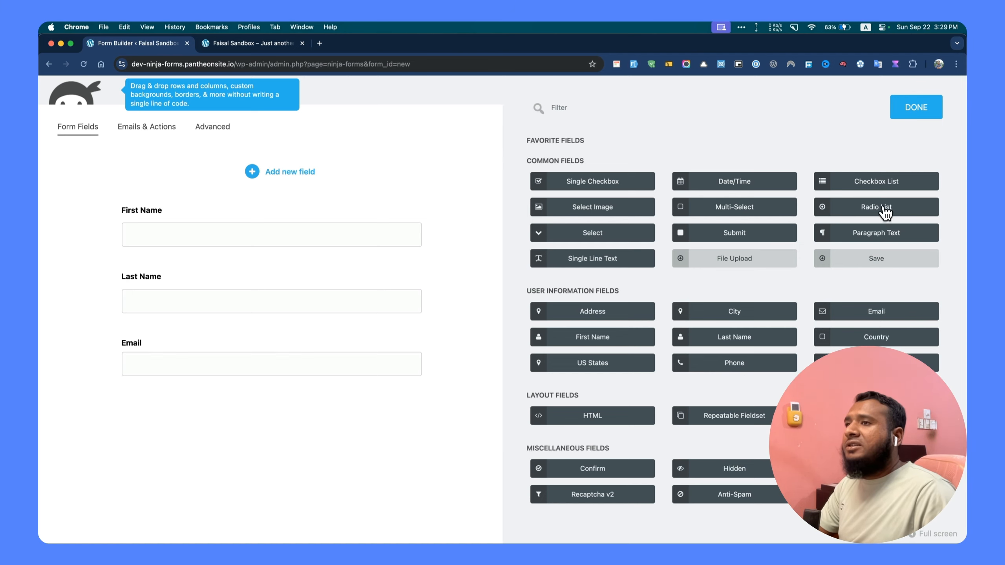
pyautogui.write('se')
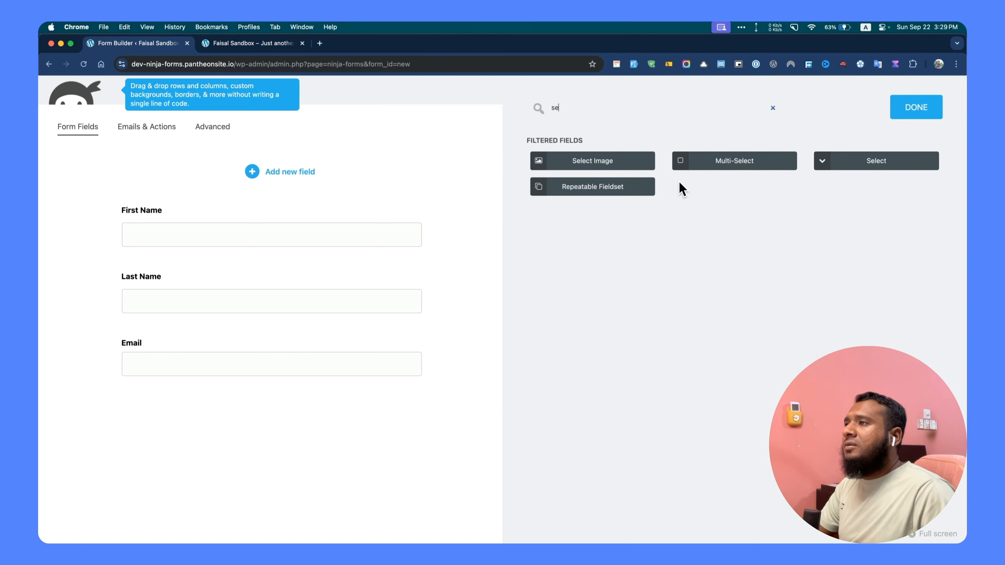
pyautogui.click(854, 162)
pyautogui.click(348, 424)
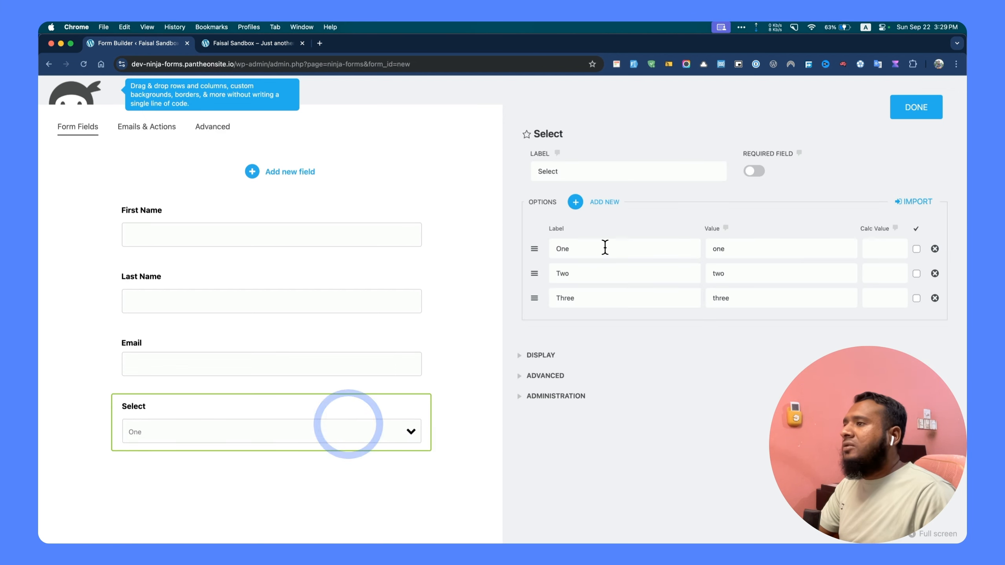
# - Set the label of the Select field's first option to "Social Media Marketing"
pyautogui.click(605, 247)
pyautogui.doubleClick(605, 247)
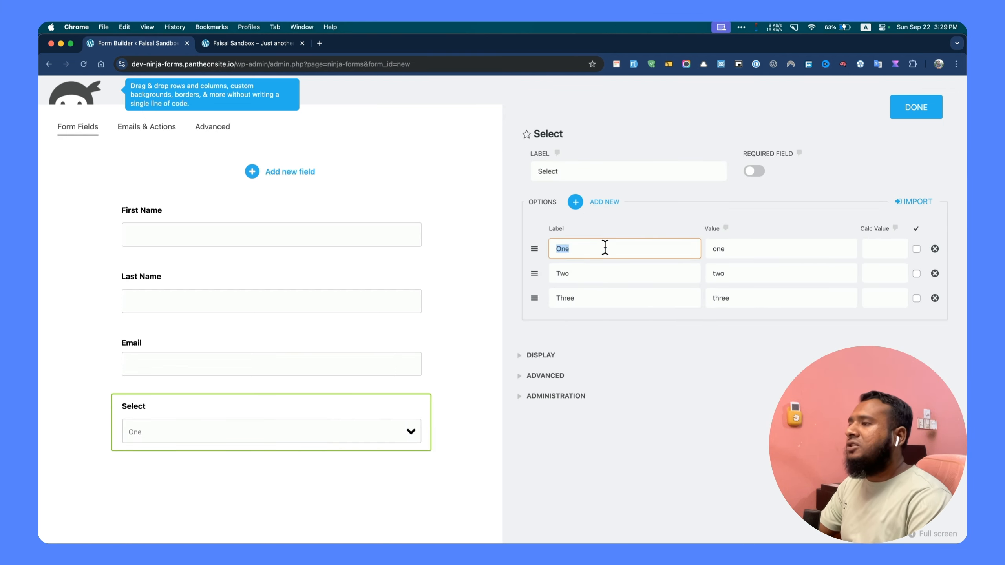
pyautogui.write('Social Media Marketing')
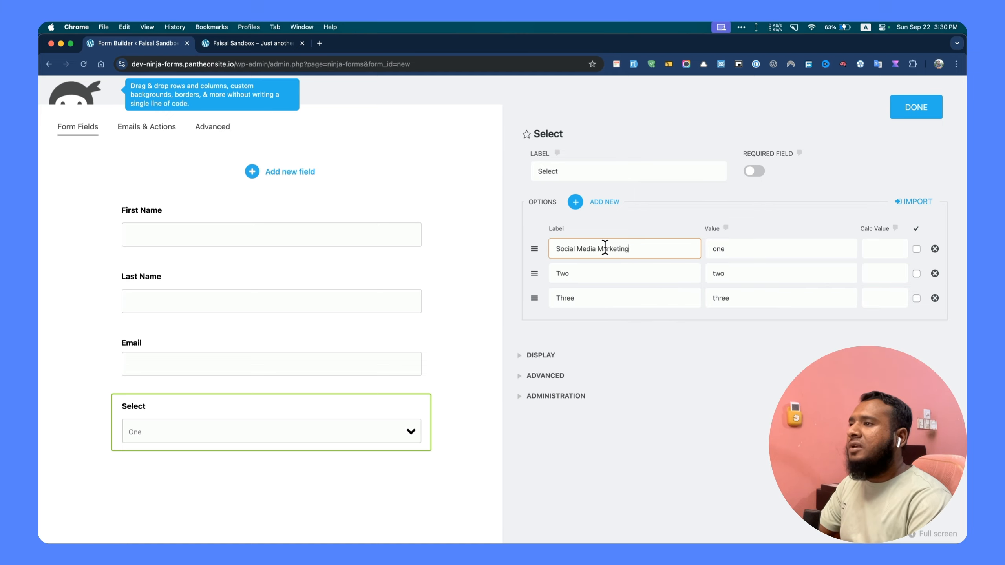
# - Check the help note on characters allowed in option values, and set the first option's value to "Social Media Marketing"
pyautogui.doubleClick(724, 247)
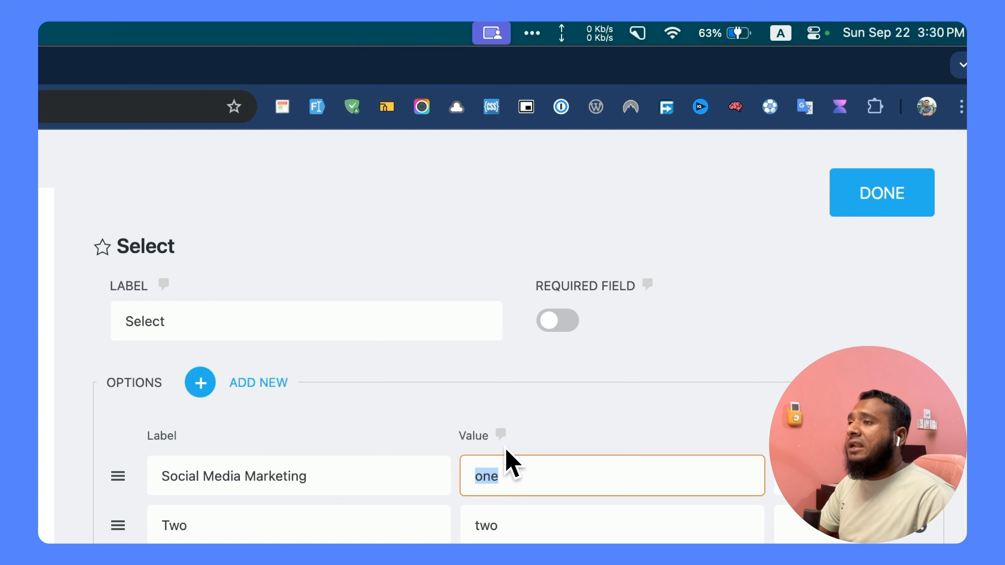
pyautogui.click(501, 436)
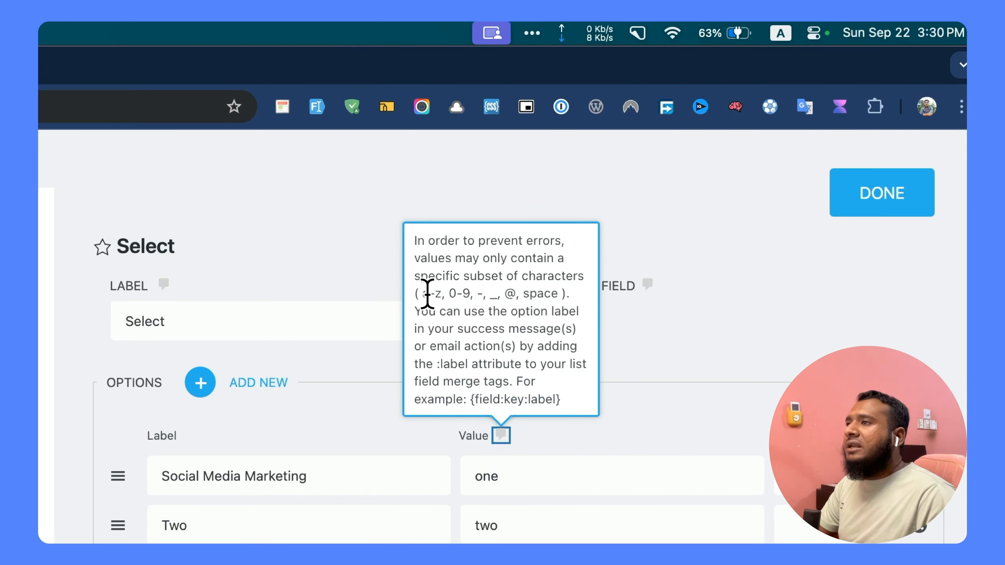
pyautogui.moveTo(422, 294); pyautogui.dragTo(442, 294)
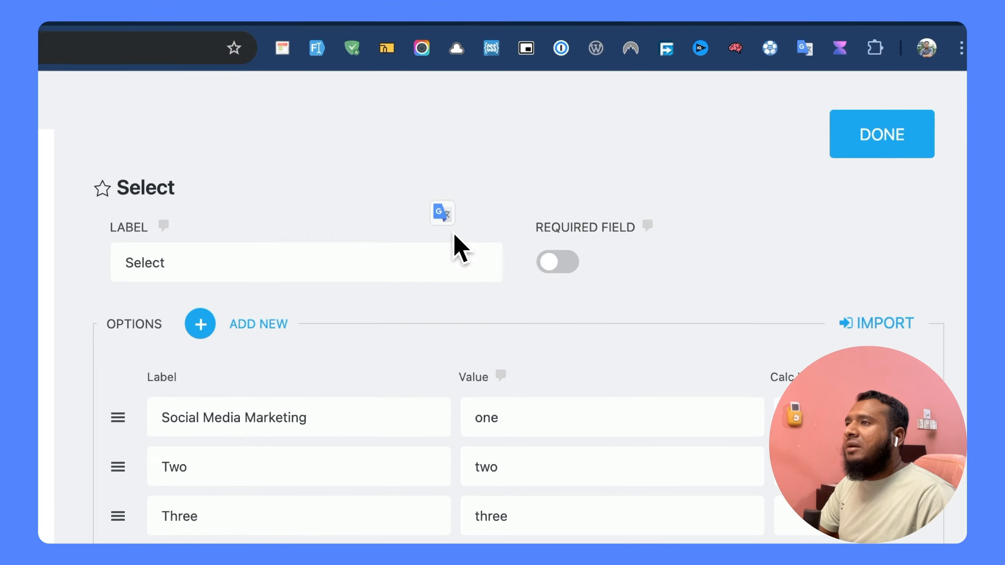
pyautogui.click(501, 435)
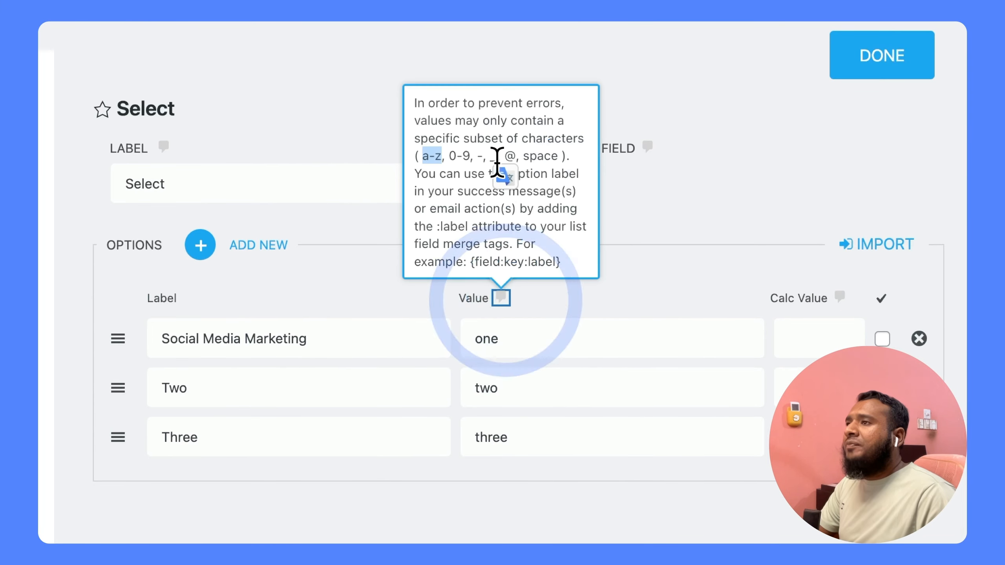
pyautogui.click(478, 163)
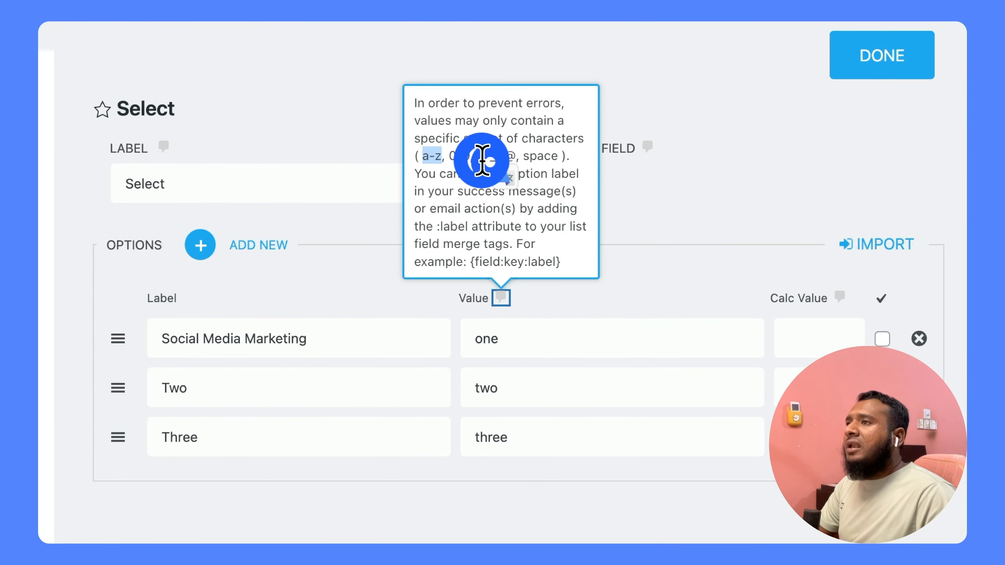
pyautogui.click(504, 297)
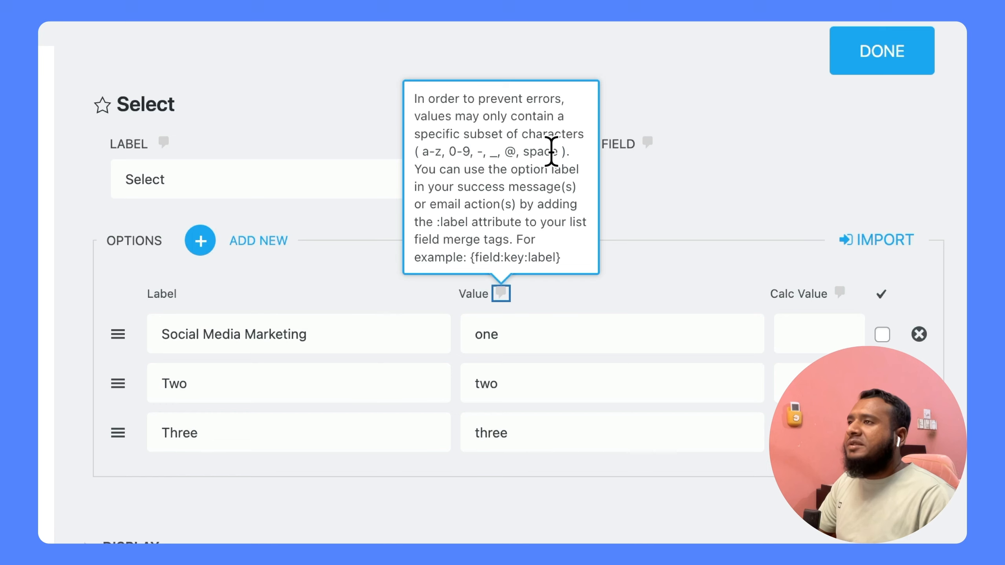
pyautogui.doubleClick(532, 344)
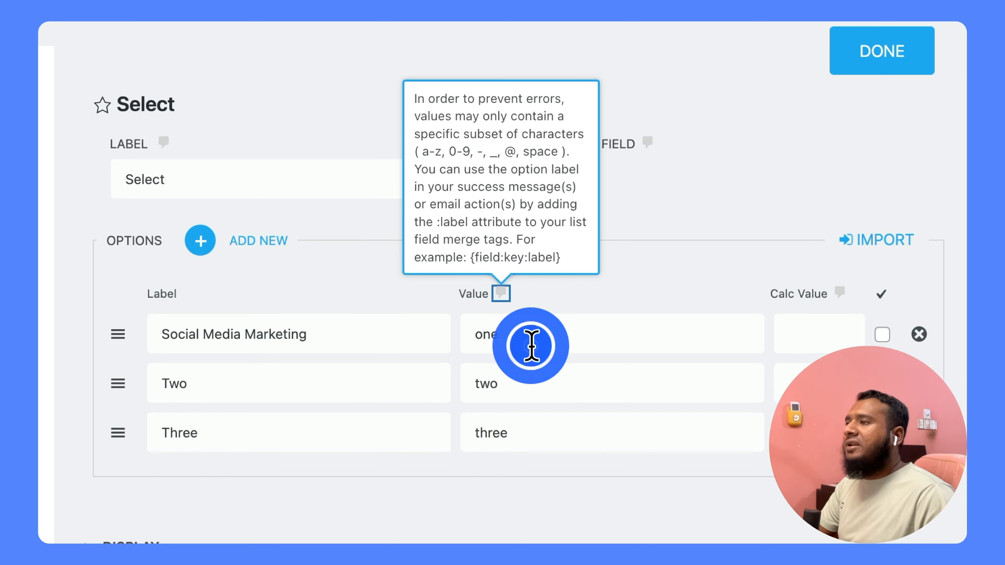
pyautogui.write('Socia')
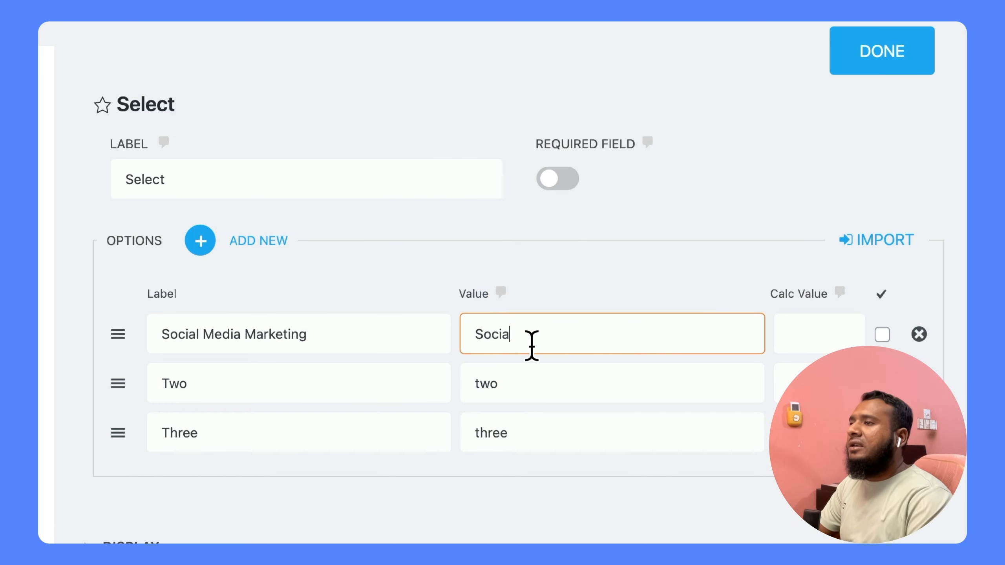
pyautogui.write('l Media M')
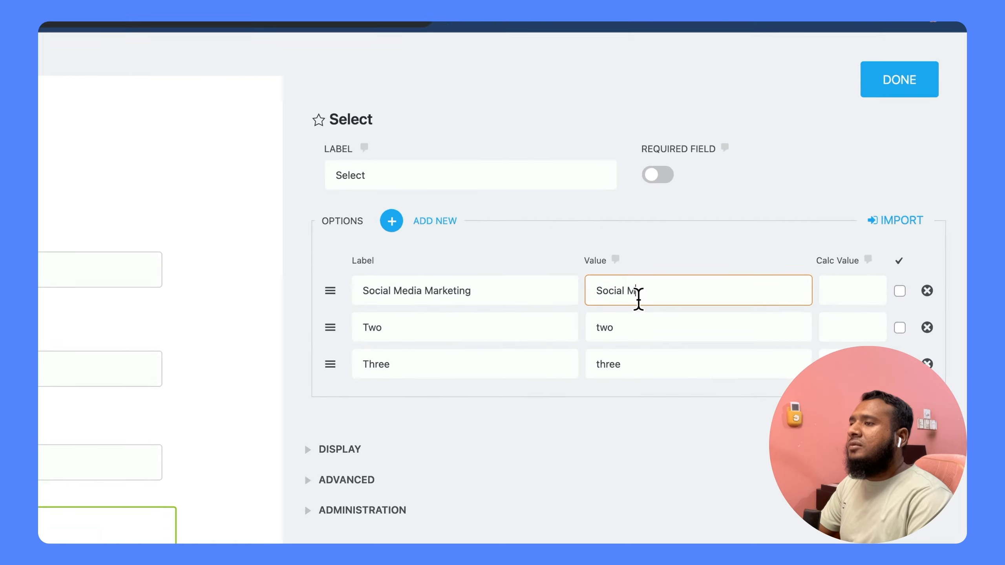
pyautogui.write('arketi')
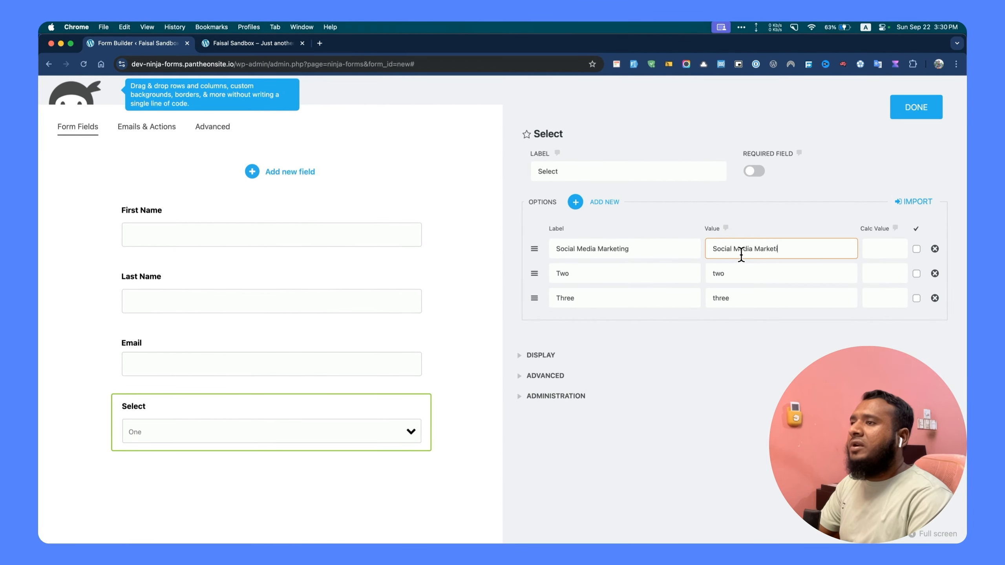
pyautogui.write('ng')
pyautogui.moveTo(713, 250); pyautogui.dragTo(787, 249)
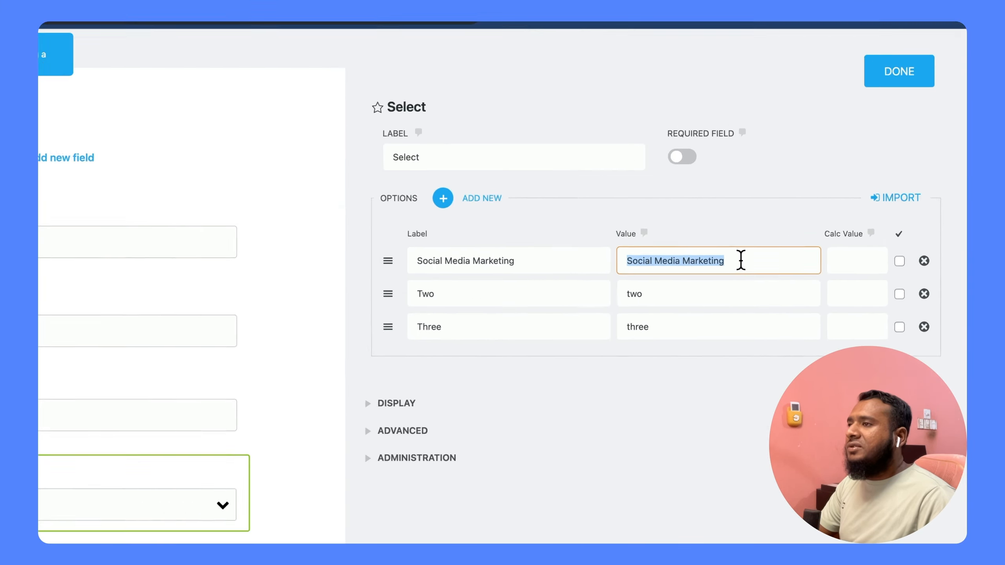
# - Set the label of the Select field's second option to "Customer Support"
pyautogui.doubleClick(351, 334)
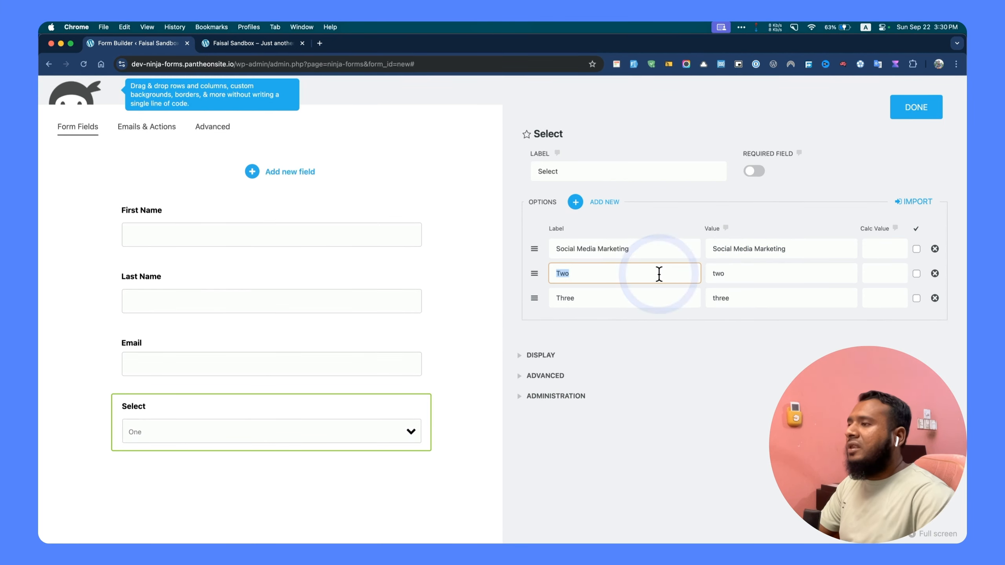
pyautogui.write('Customer ')
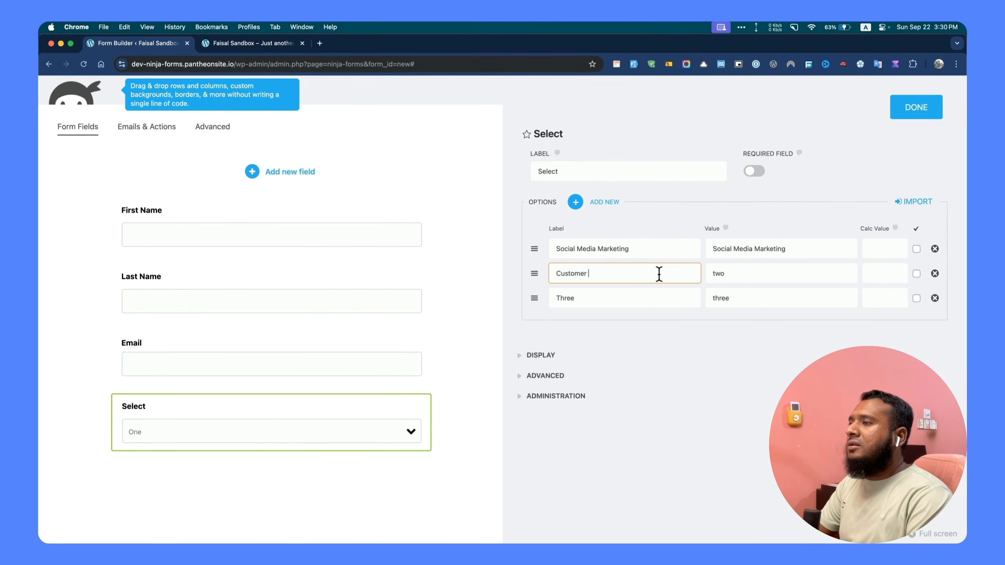
pyautogui.write('Support')
pyautogui.press('Tab')
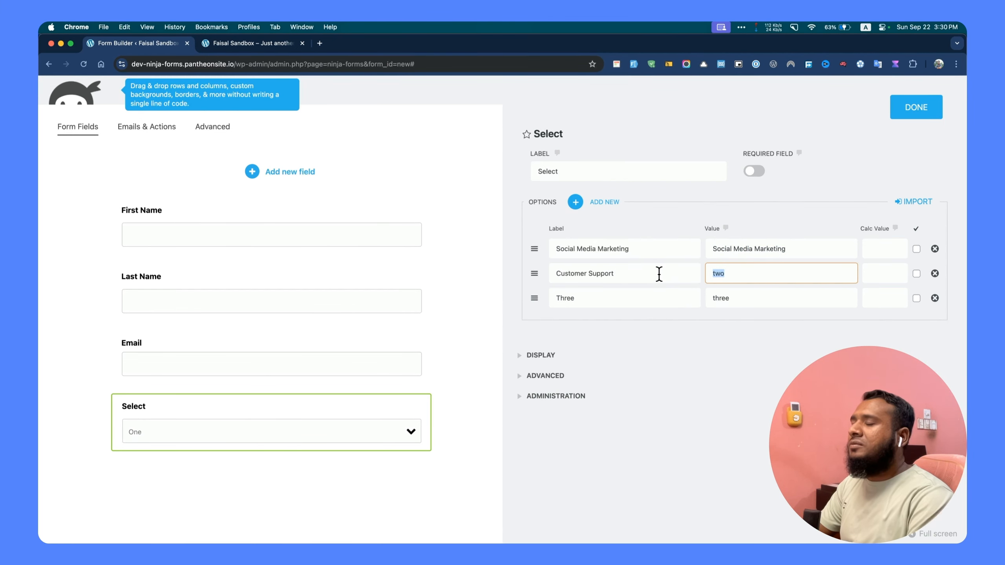
# - Set the second option's value to "Customer Support" and the third option's label and value to "Software Engineer"
pyautogui.write('Customer Support')
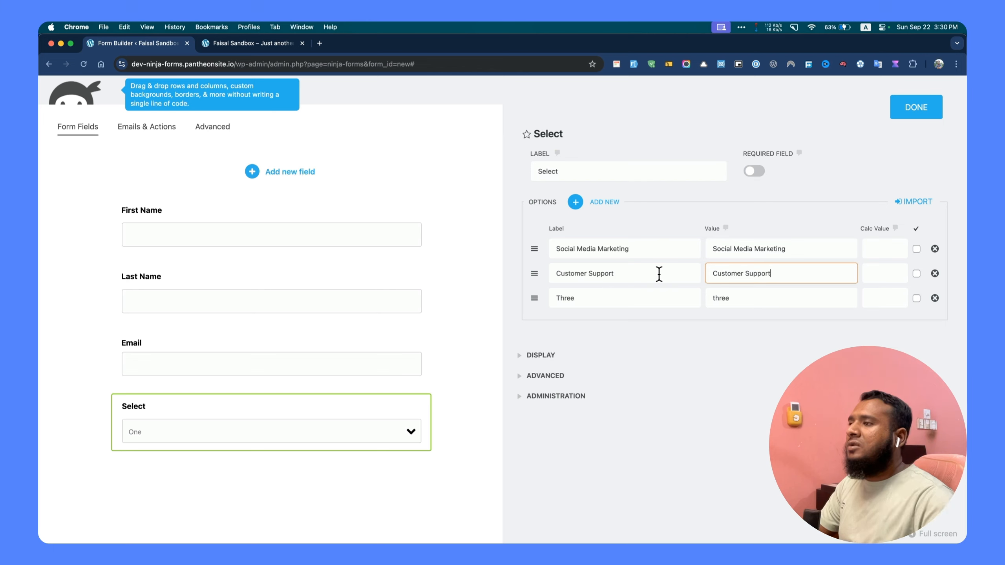
pyautogui.doubleClick(611, 295)
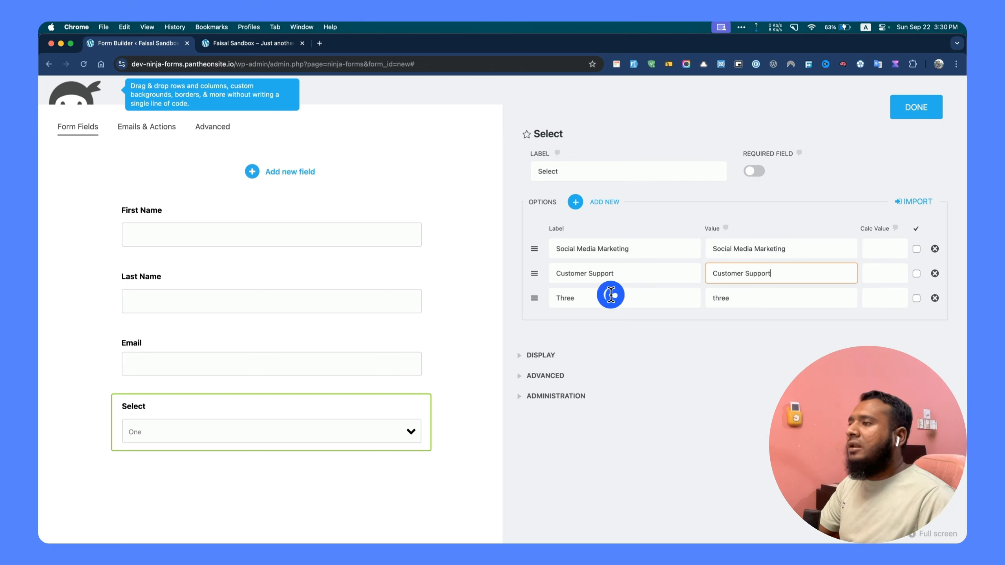
pyautogui.write('S')
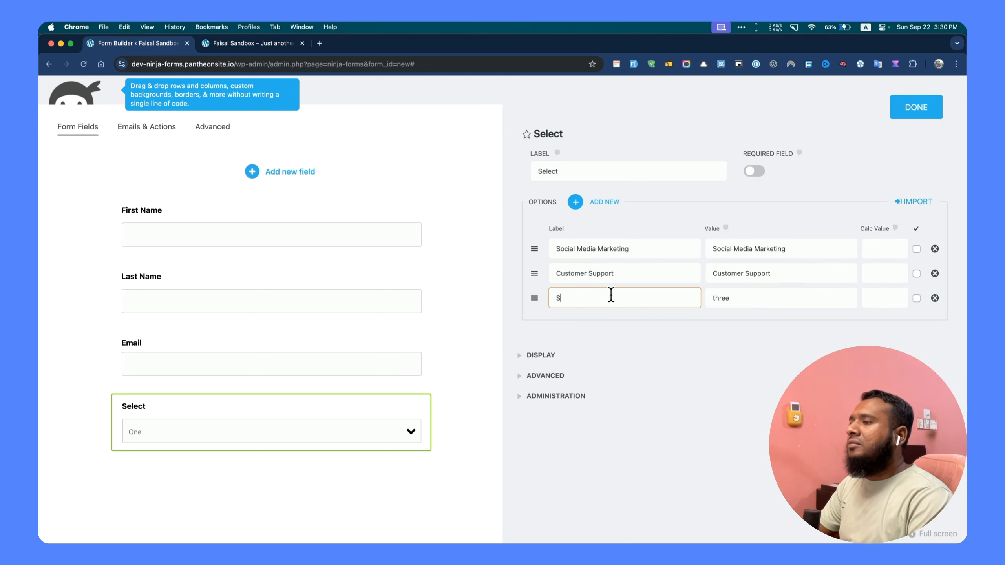
pyautogui.write('oftware Engineer')
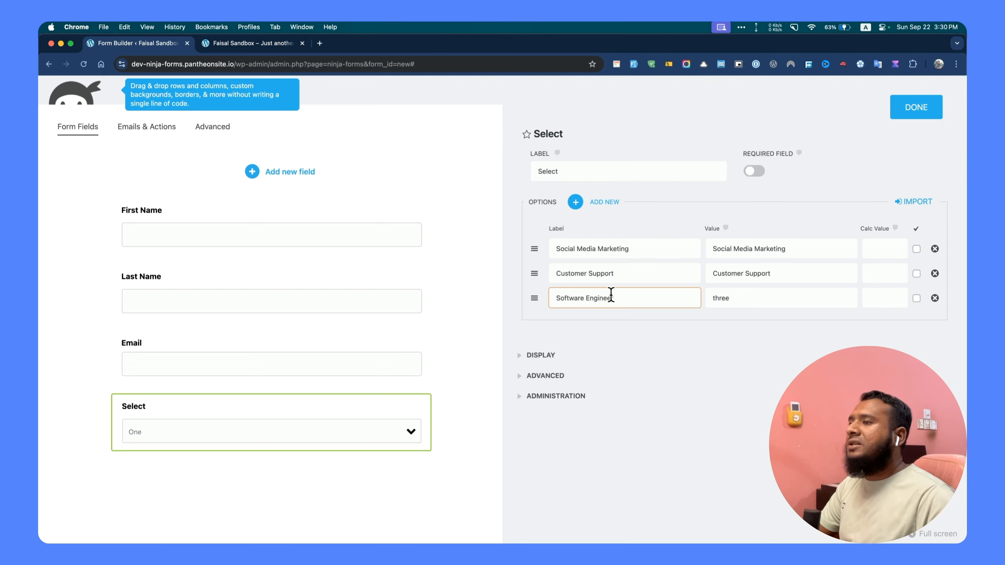
pyautogui.press('Tab')
pyautogui.write('Softw')
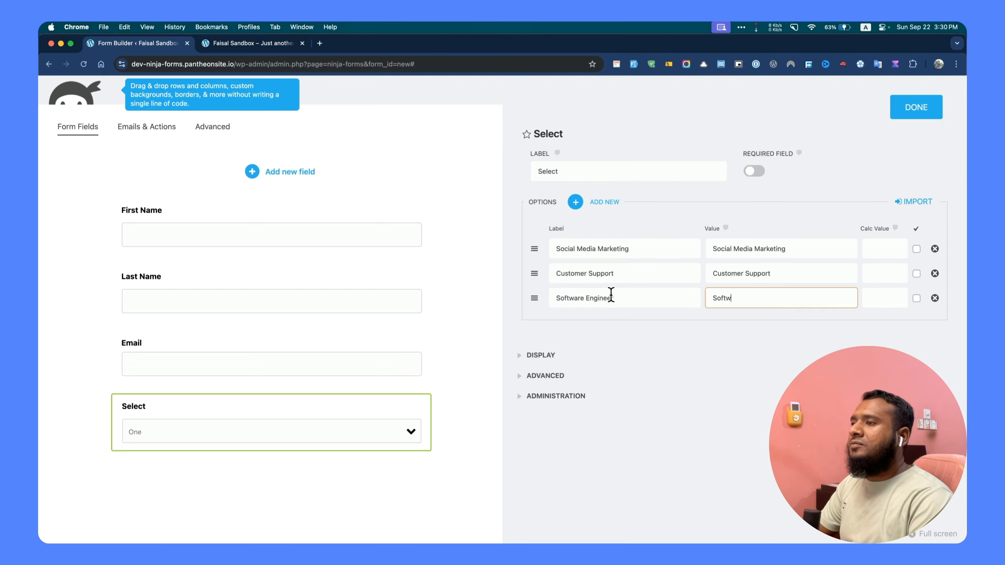
pyautogui.write('are Engineer')
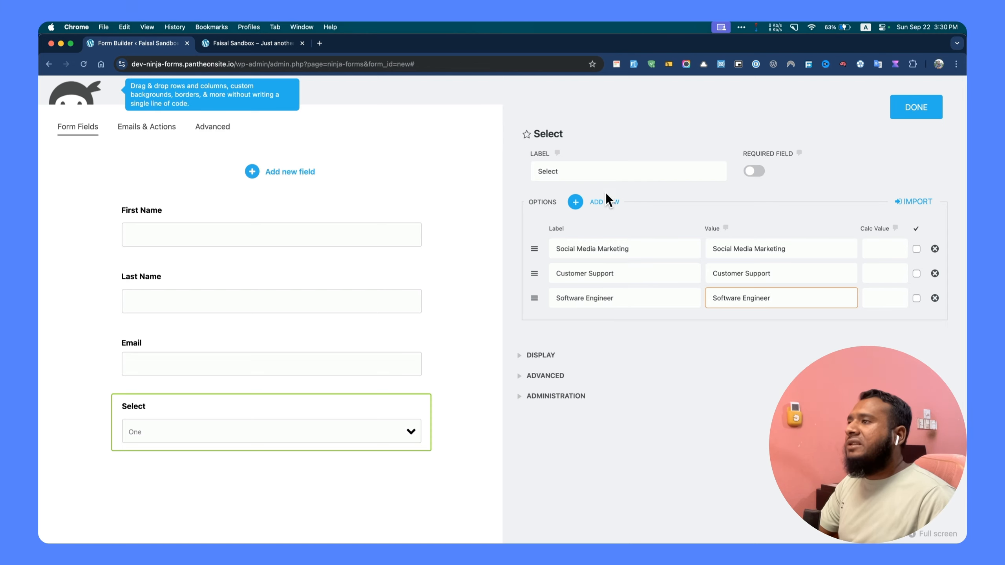
# - Change the Select field's label to "Position" and make the field required
pyautogui.doubleClick(595, 172)
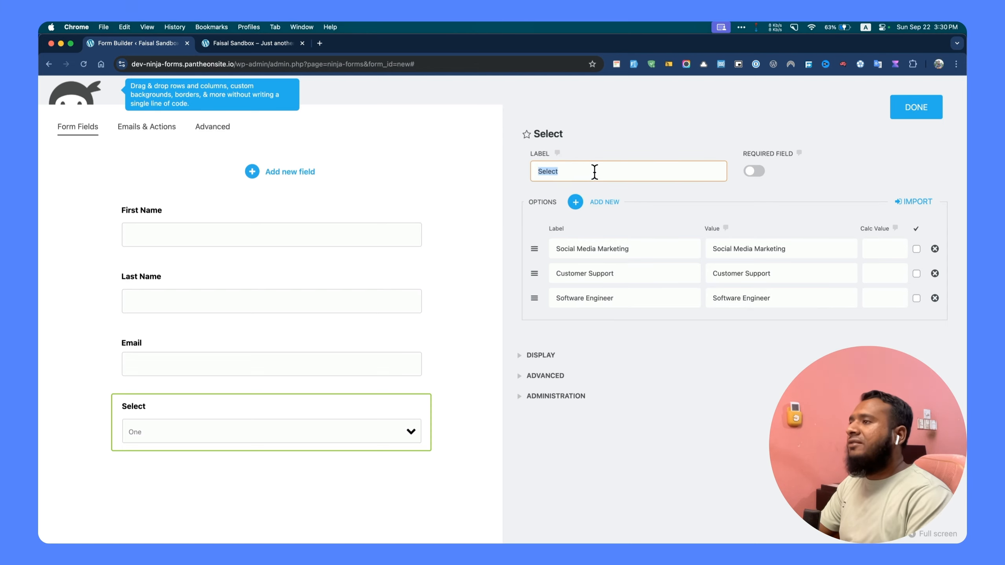
pyautogui.write('Posit')
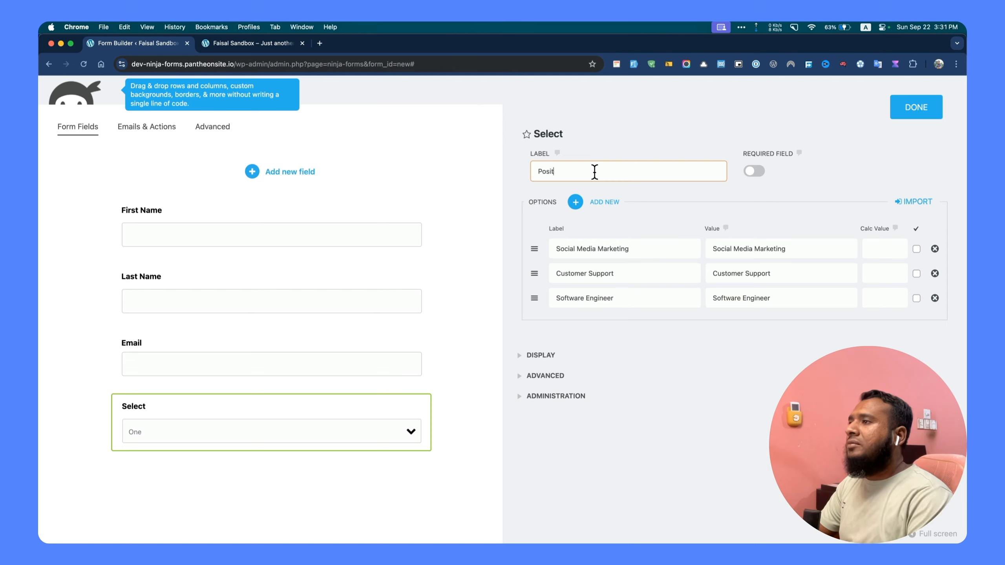
pyautogui.write('ion')
pyautogui.click(754, 171)
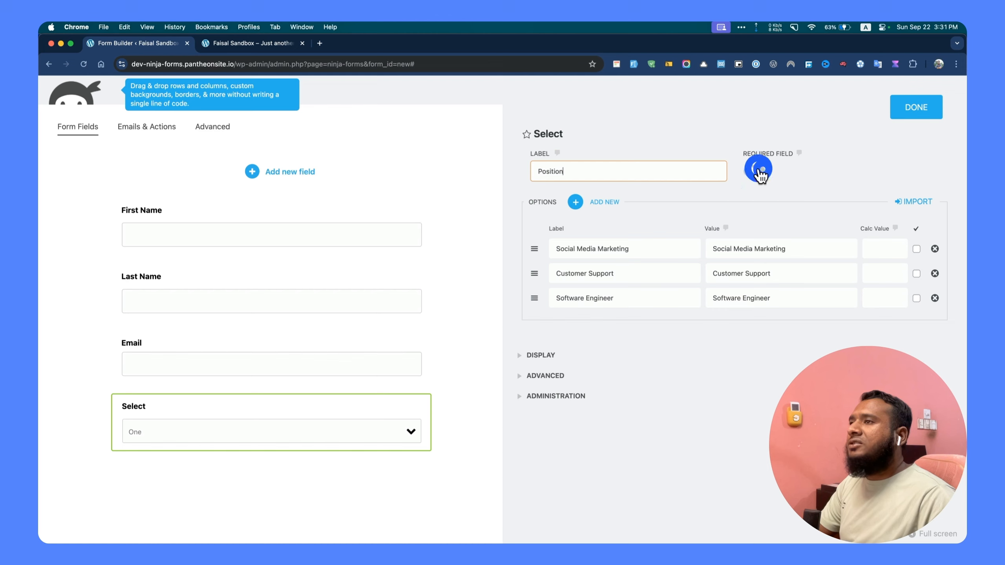
# - Make the Email, First Name and Last Name fields required, and close the field settings
pyautogui.click(242, 354)
pyautogui.click(756, 171)
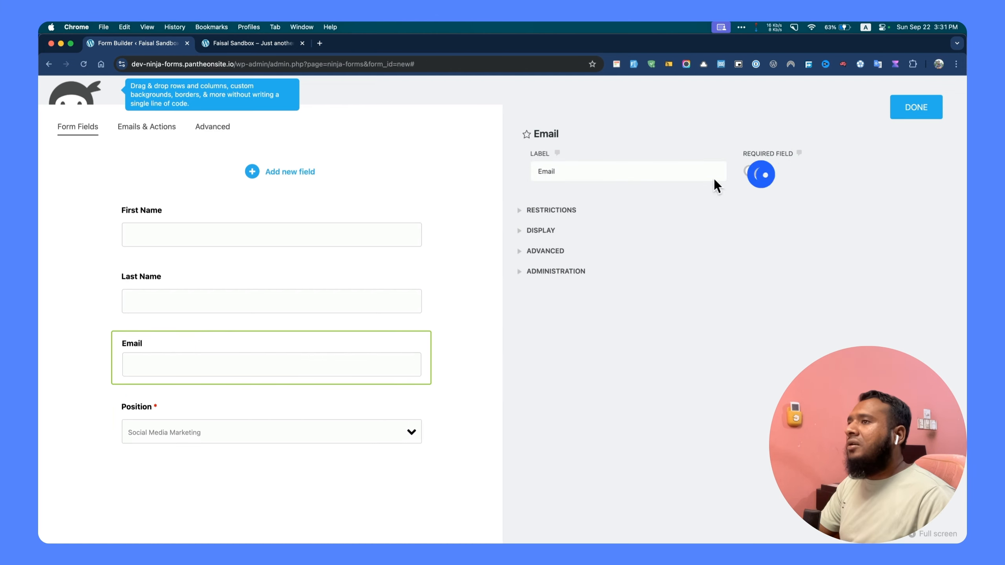
pyautogui.click(247, 237)
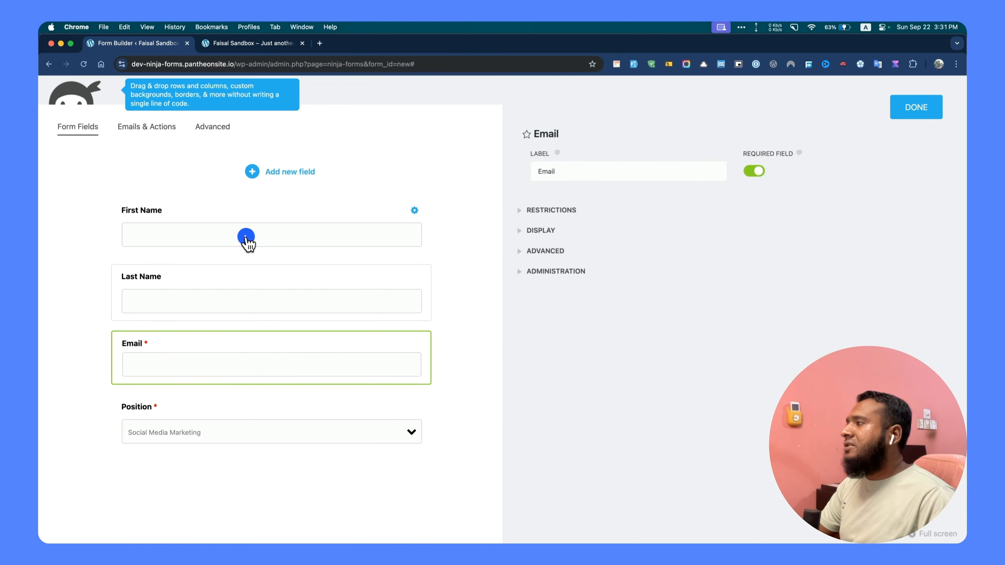
pyautogui.click(755, 171)
pyautogui.click(262, 304)
pyautogui.click(754, 172)
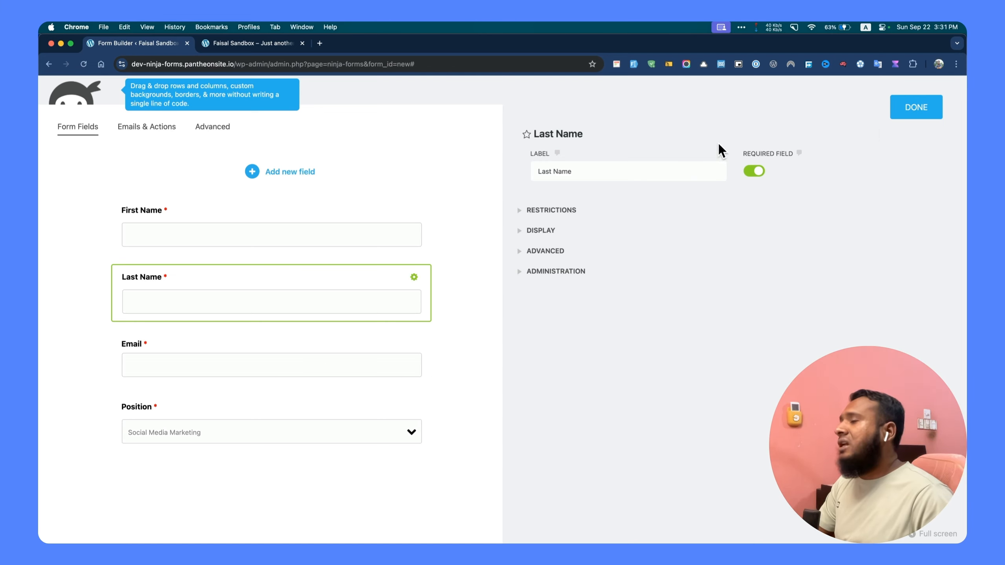
pyautogui.click(920, 114)
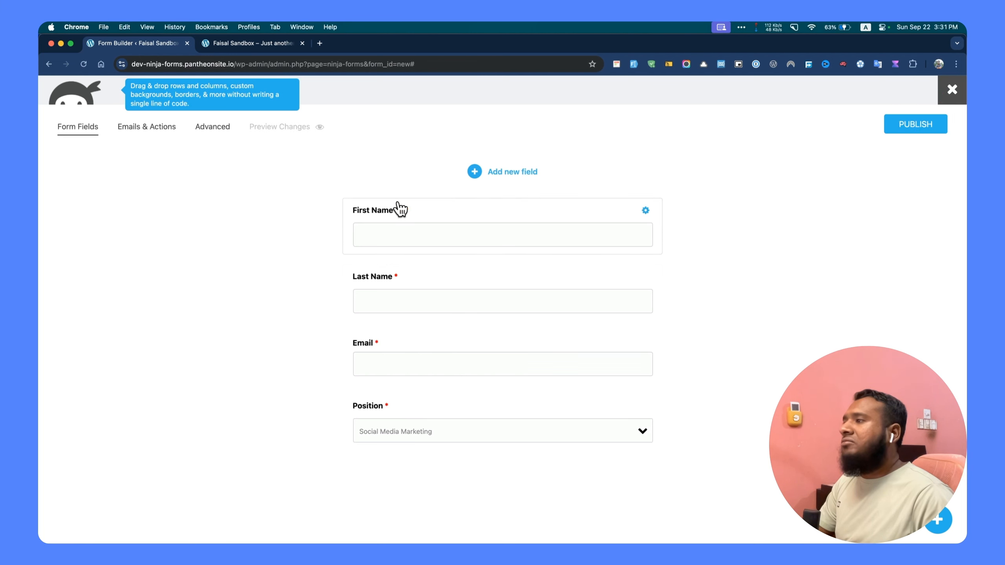
# - Filter the available fields by "ra", add a Radio List field below Position, and open its settings
pyautogui.click(522, 173)
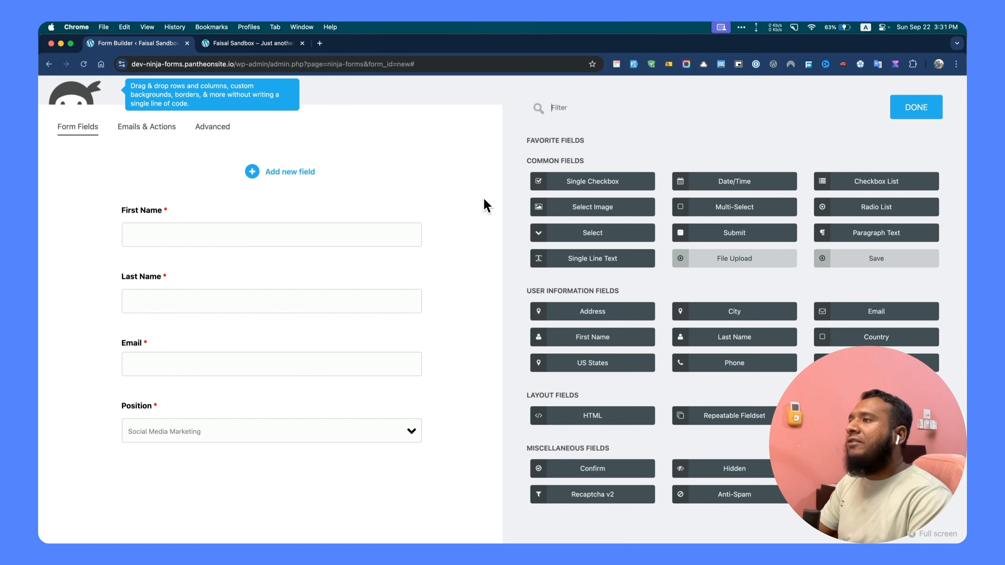
pyautogui.write('ra')
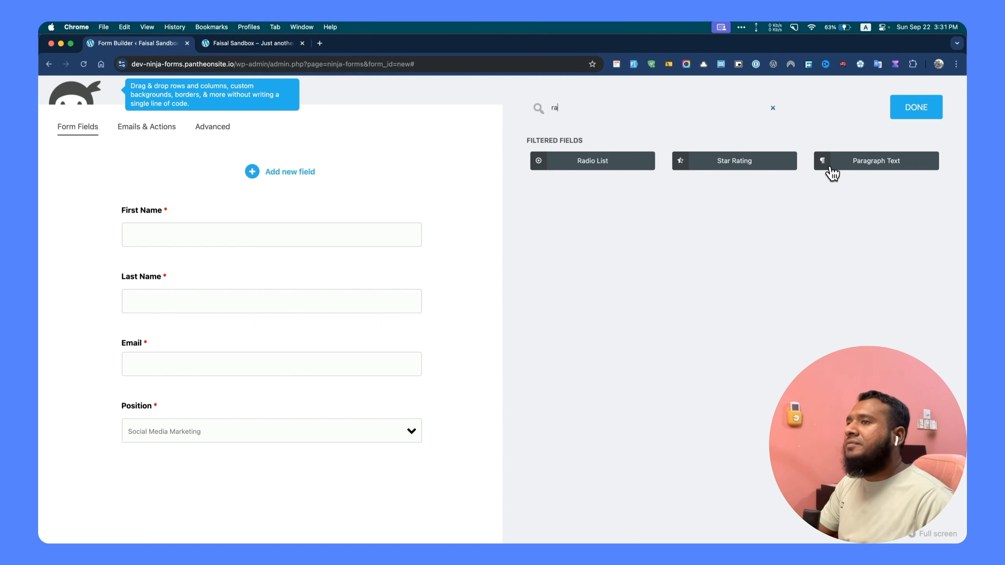
pyautogui.click(599, 169)
pyautogui.click(305, 317)
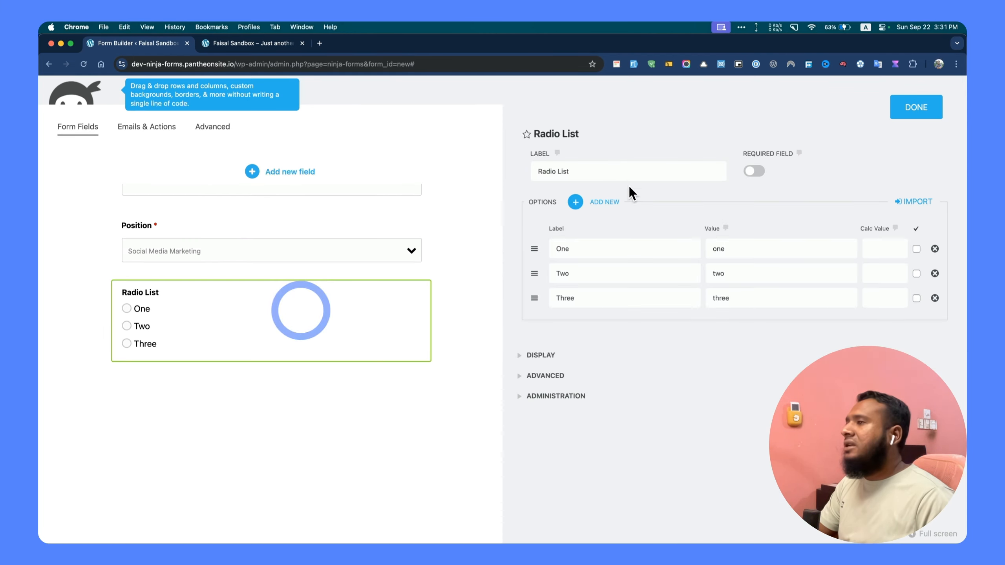
# - Change the Radio List field's label to "Knowledge about Ninja Forms"
pyautogui.tripleClick(630, 174)
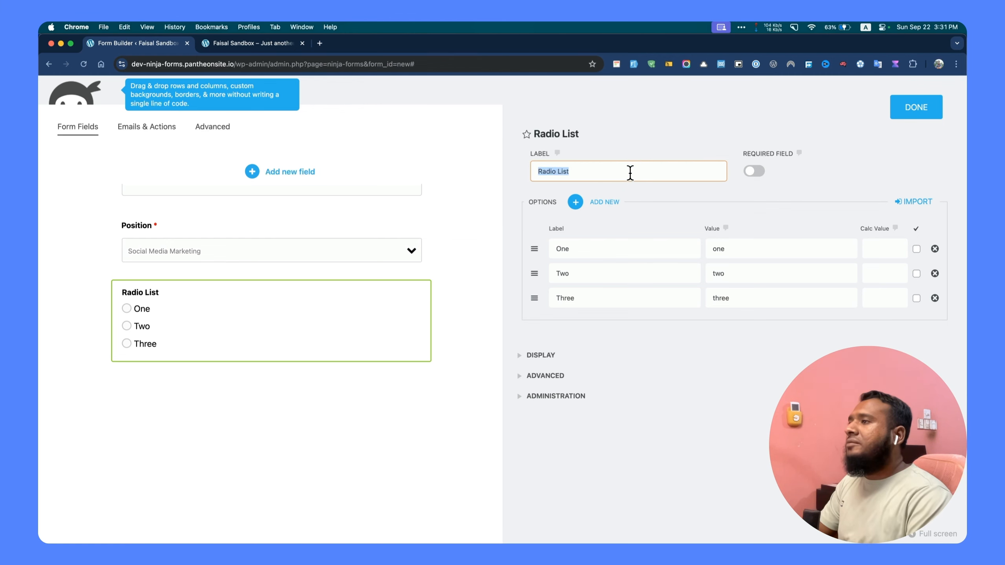
pyautogui.write('Knowled')
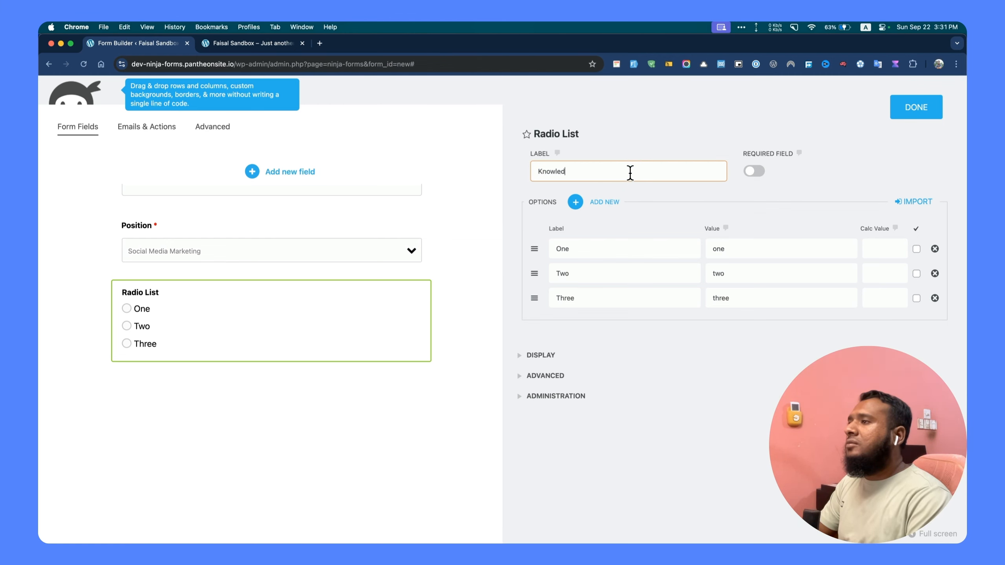
pyautogui.write('ge')
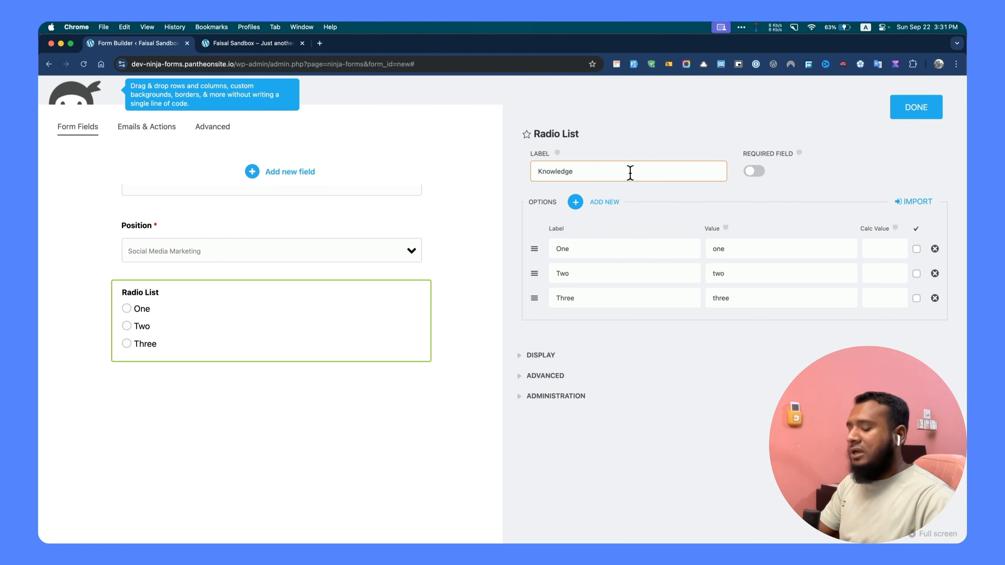
pyautogui.write(' about Ninja Form')
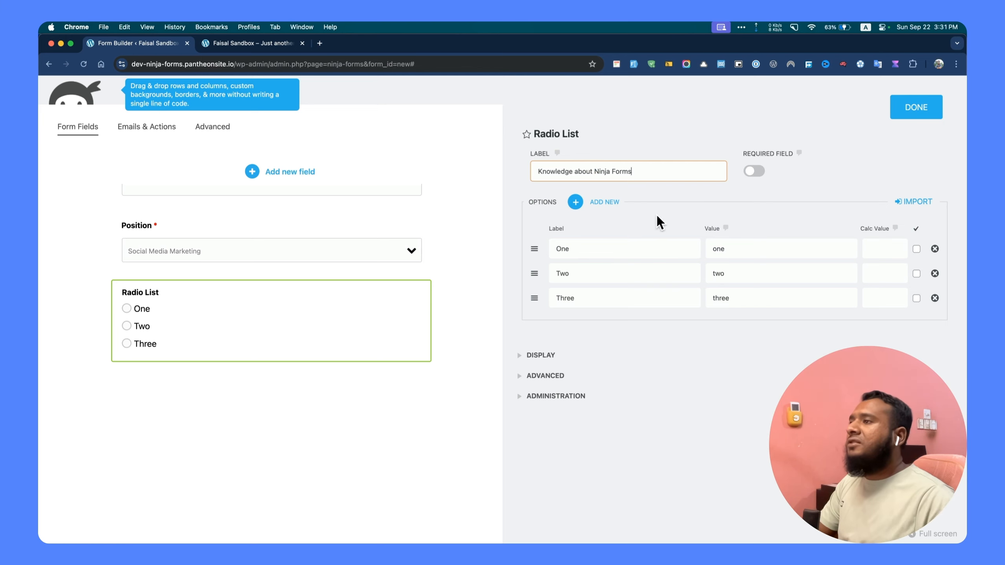
pyautogui.write('s')
# - Set the radio list's first option to the label "Basic" with the value "basic"
pyautogui.click(646, 250)
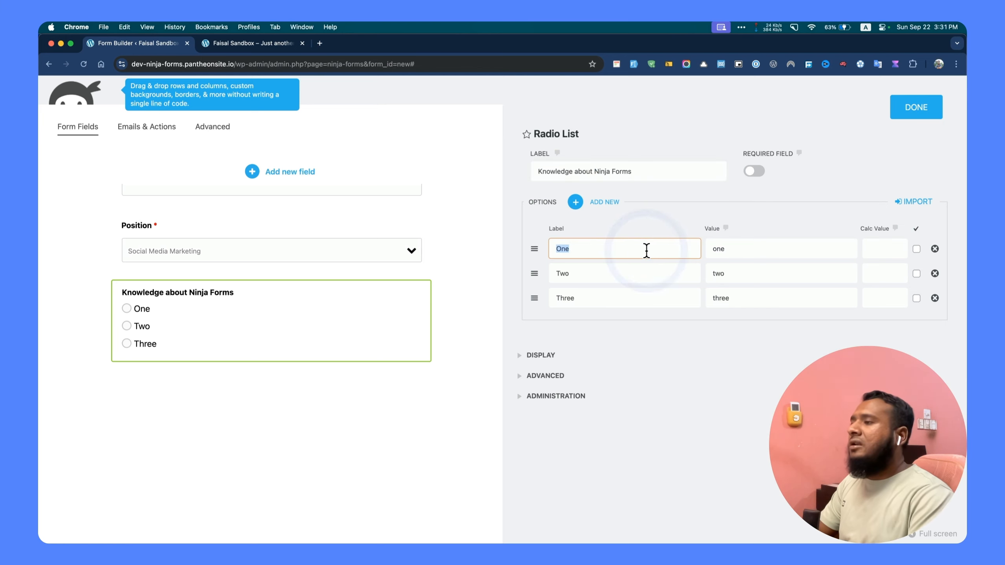
pyautogui.write('Basic')
pyautogui.press('Tab')
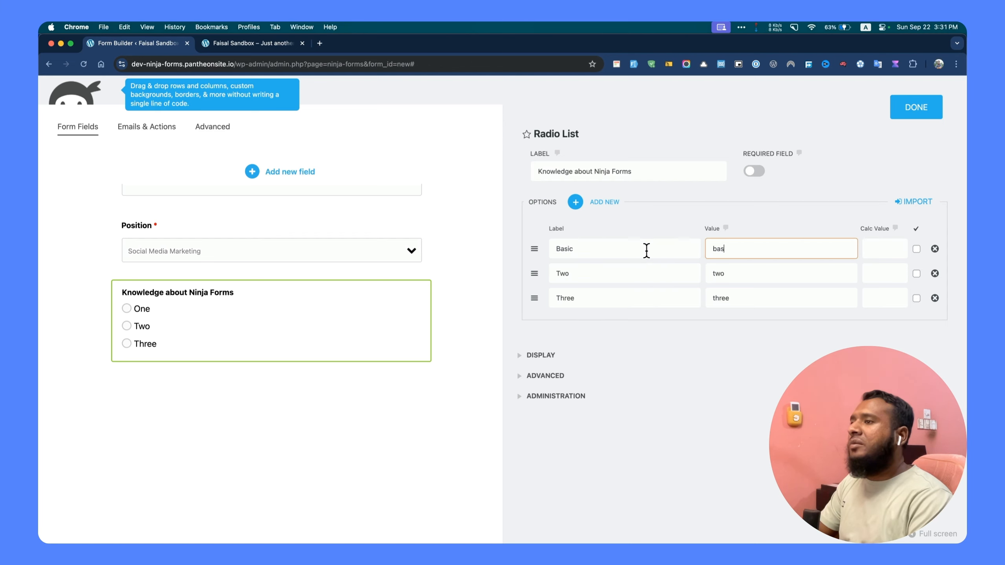
pyautogui.press('Tab')
pyautogui.press('Tab')
pyautogui.press('Tab')
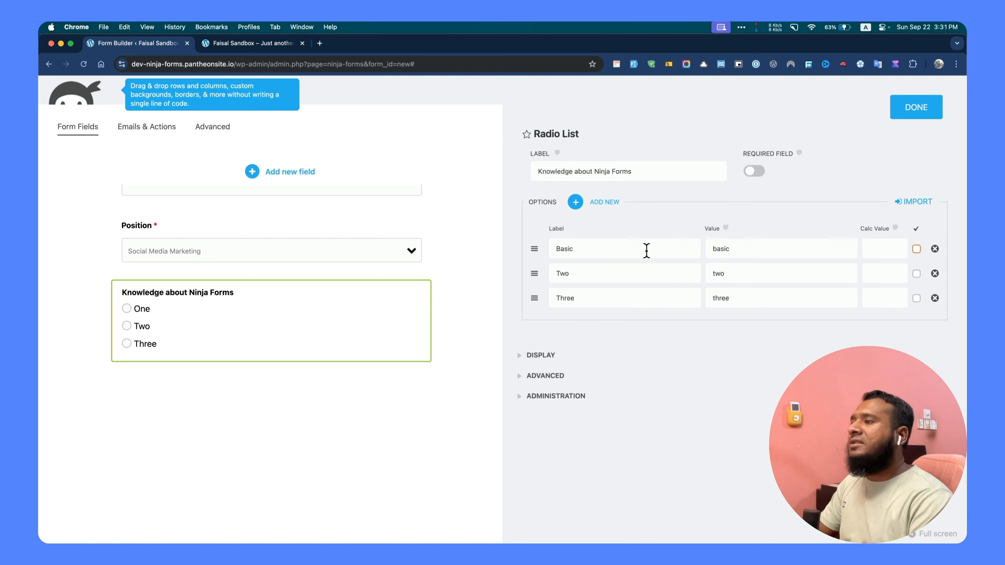
# - Set both the label and the value of the radio list's second option to "Intermediate"
pyautogui.write('In')
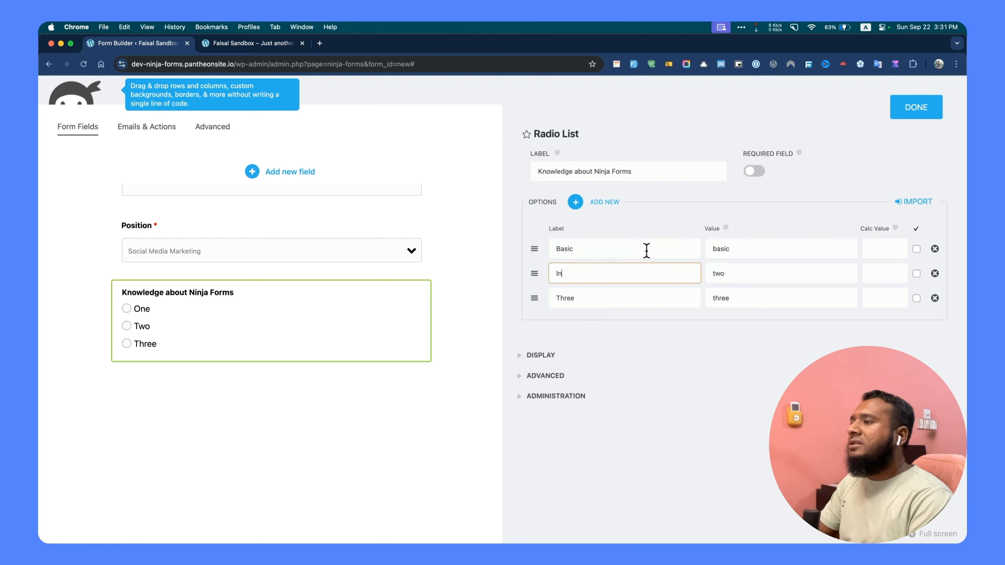
pyautogui.write('termidated')
pyautogui.press('Tab')
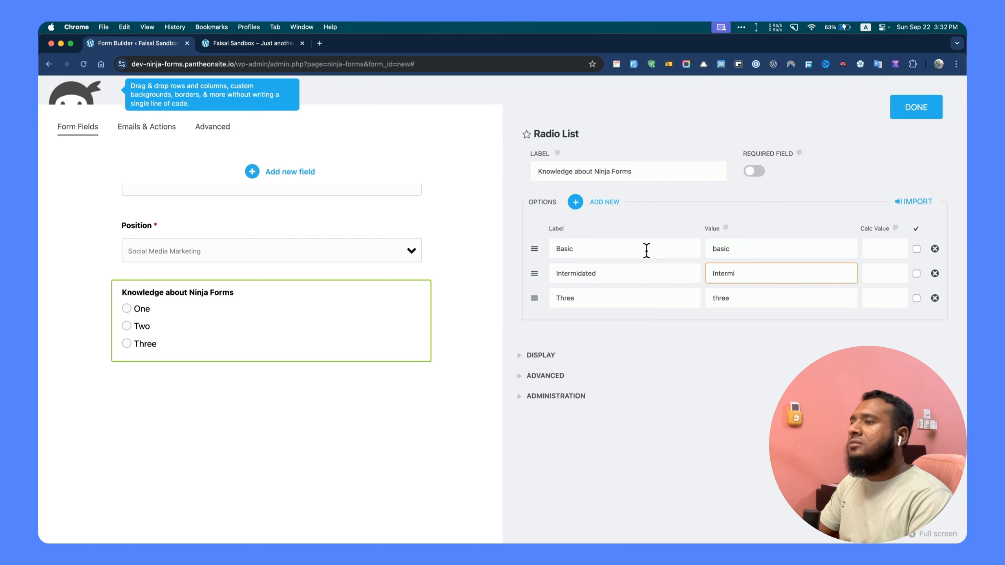
pyautogui.write('ate')
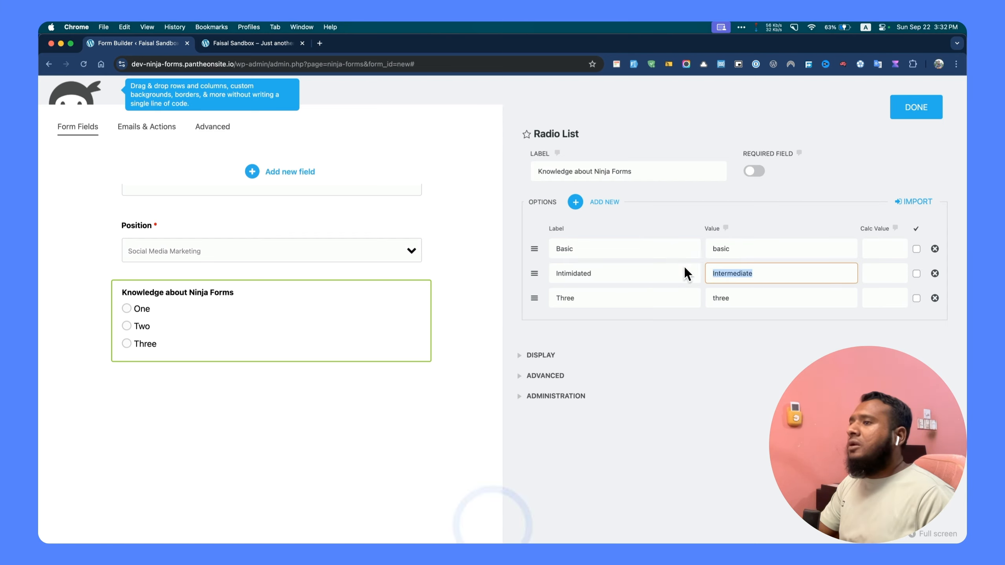
pyautogui.moveTo(749, 271); pyautogui.dragTo(670, 276)
pyautogui.press('super+c')
pyautogui.doubleClick(610, 278)
pyautogui.press('super+v')
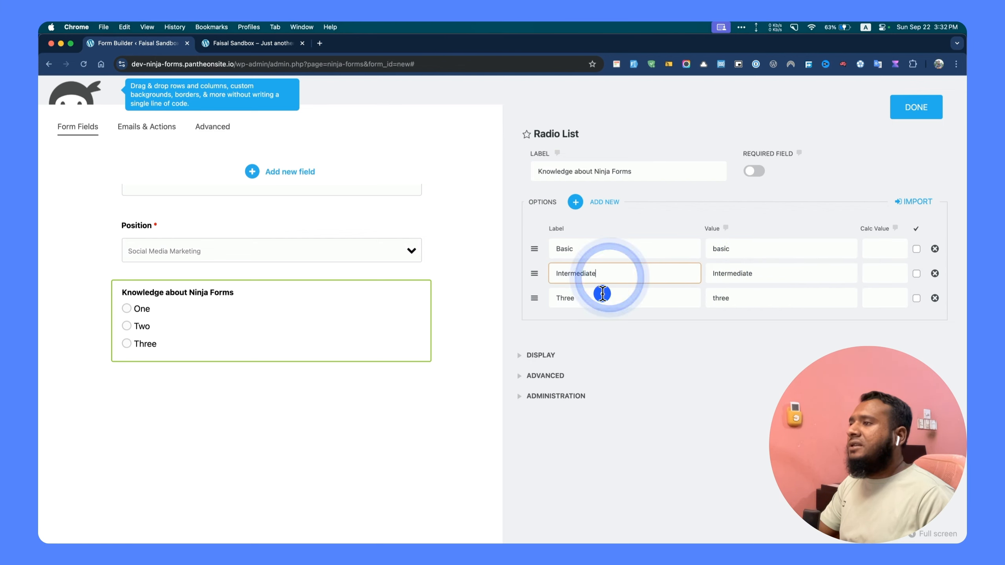
# - Set both the label and the value of the radio list's third option to "Expert"
pyautogui.doubleClick(602, 293)
pyautogui.write('E')
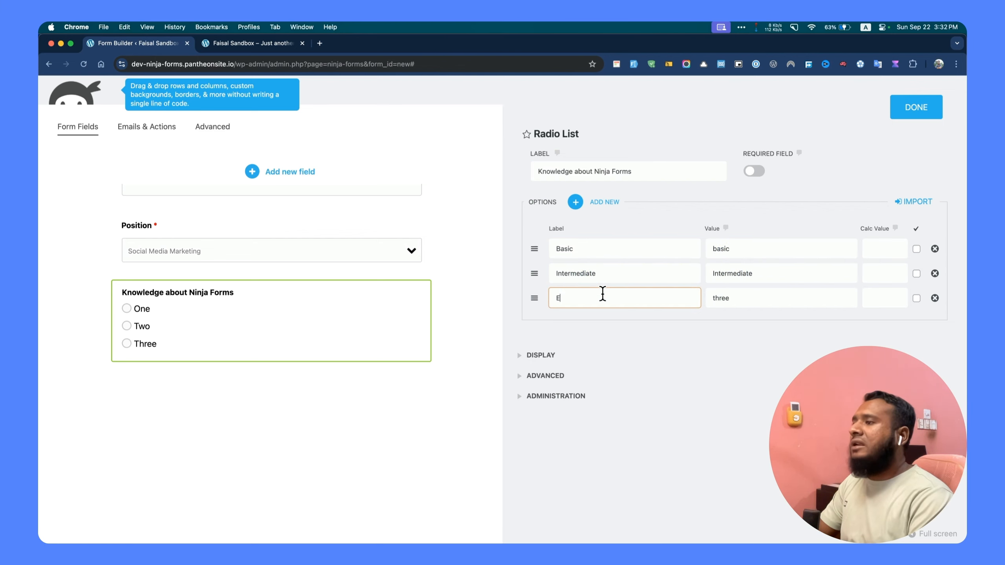
pyautogui.write('xpert')
pyautogui.press('Tab')
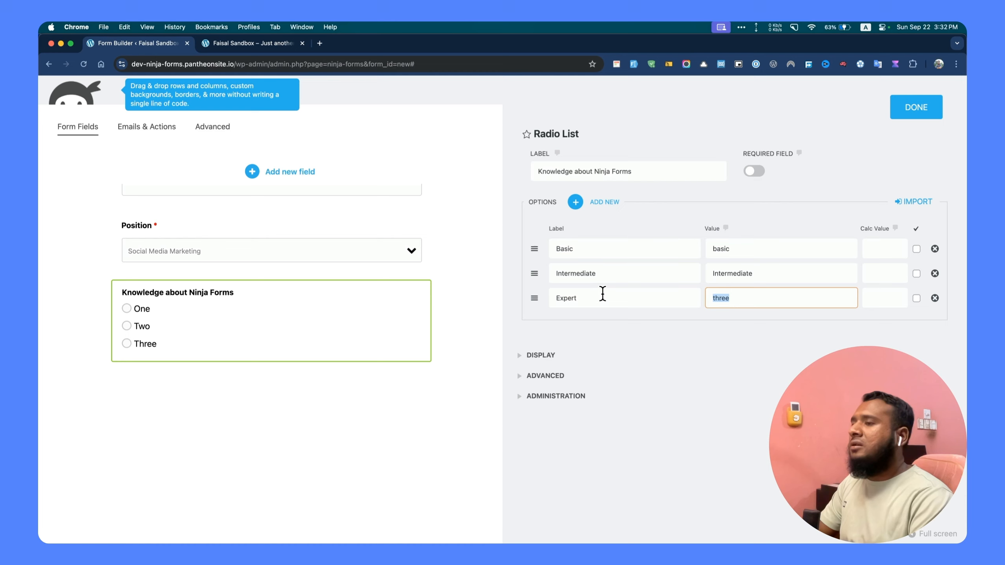
pyautogui.write('expe')
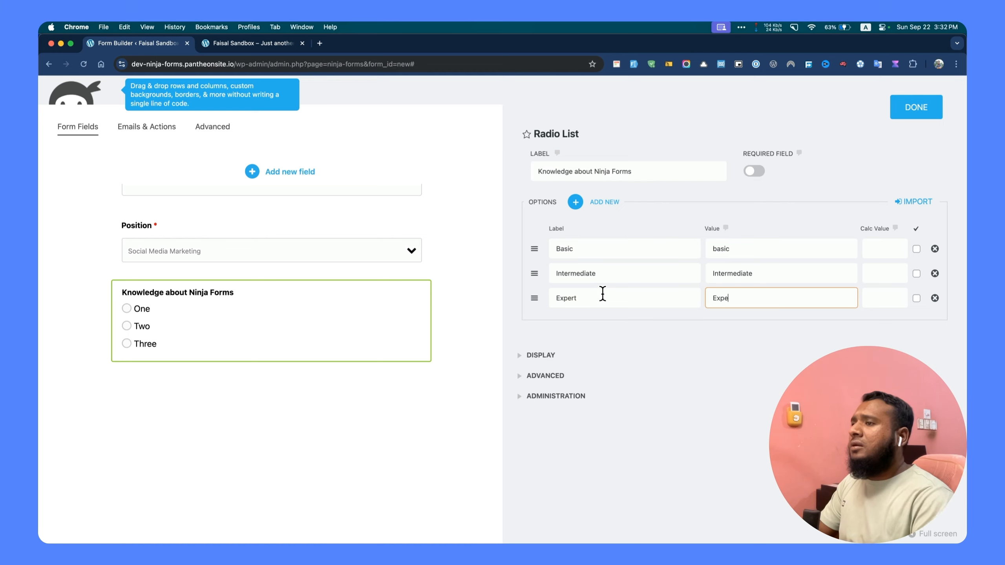
pyautogui.write('rt')
pyautogui.press('Tab')
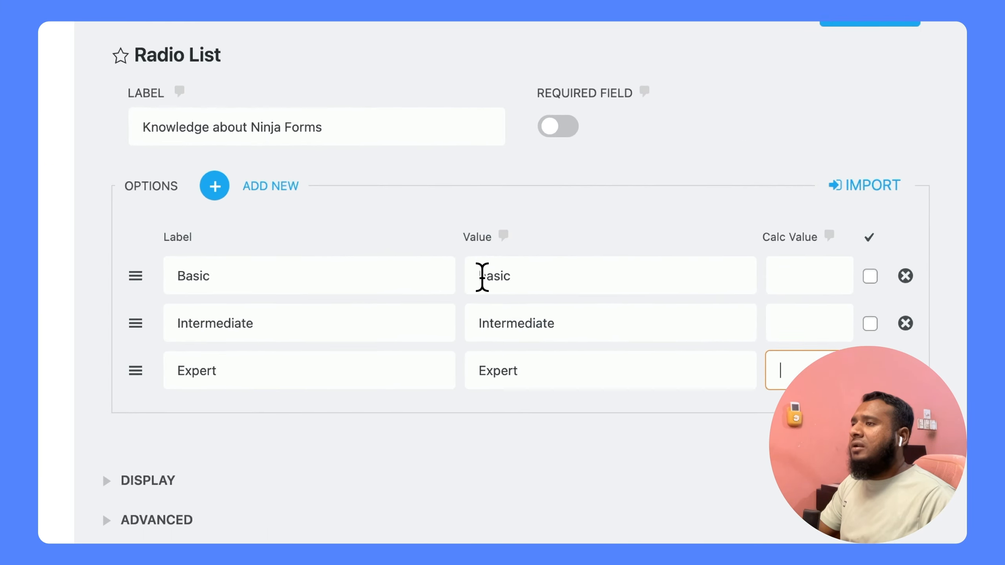
# - Capitalize the first radio option's value as "Basic", make the radio list required, and close its settings
pyautogui.moveTo(693, 253); pyautogui.dragTo(689, 254)
pyautogui.write('B')
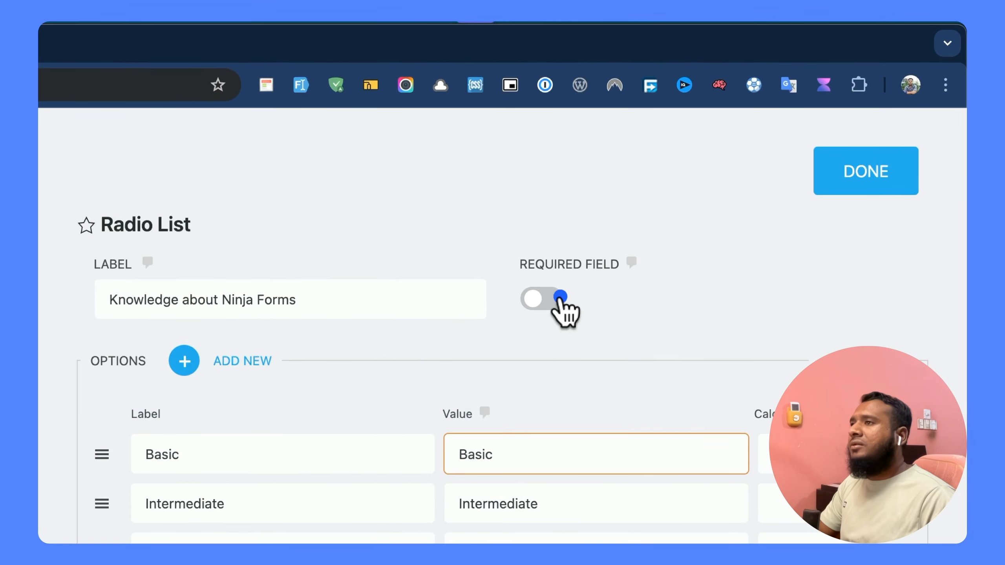
pyautogui.press('Tab')
pyautogui.click(554, 121)
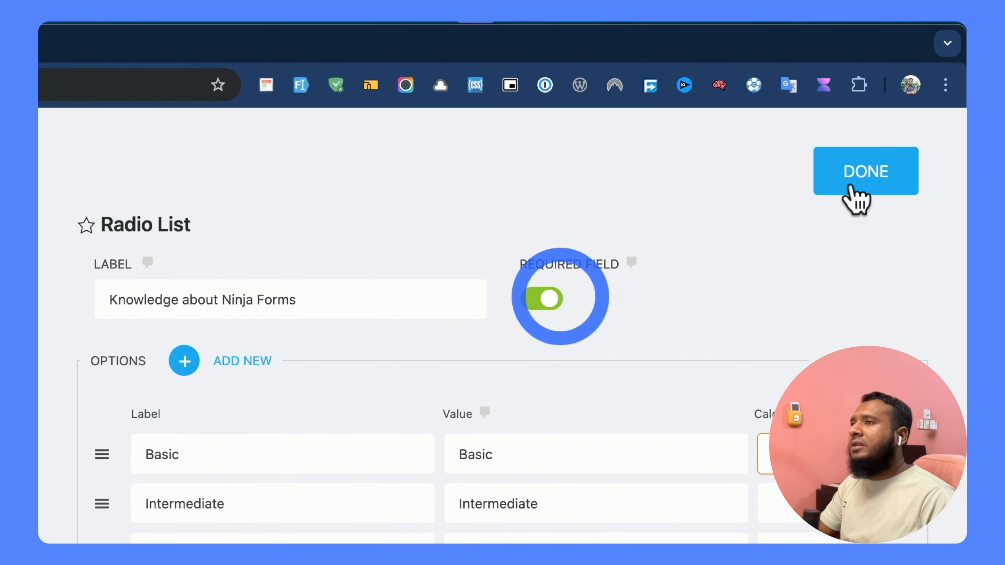
pyautogui.click(856, 200)
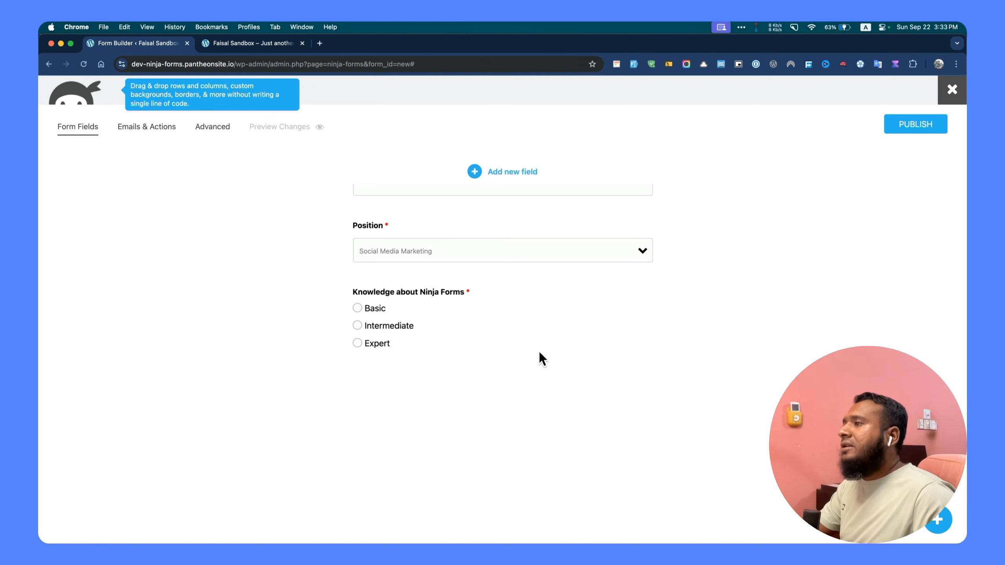
# - Add a Repeatable Fieldset to the form below the Ninja Forms knowledge radio list
pyautogui.click(519, 172)
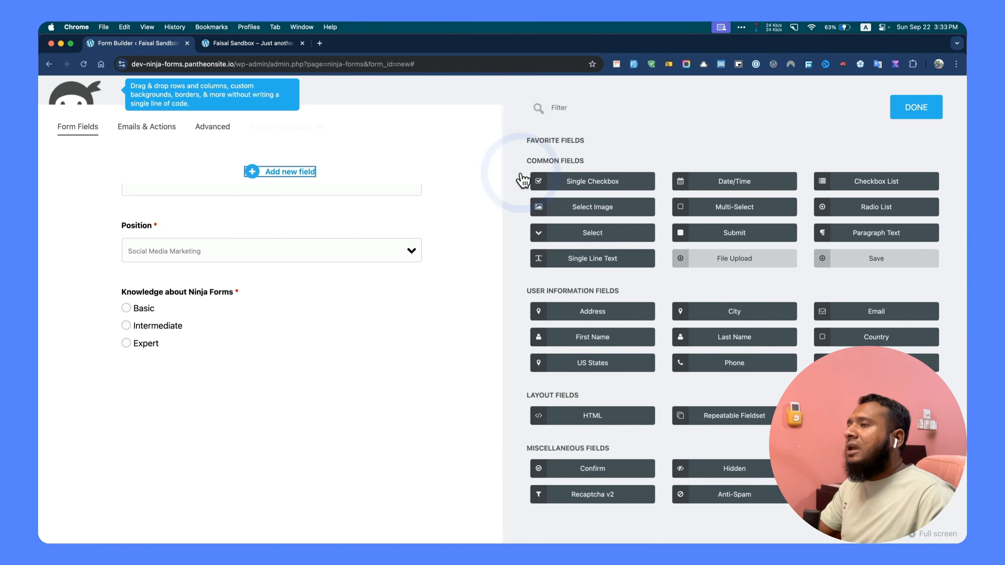
pyautogui.write('re')
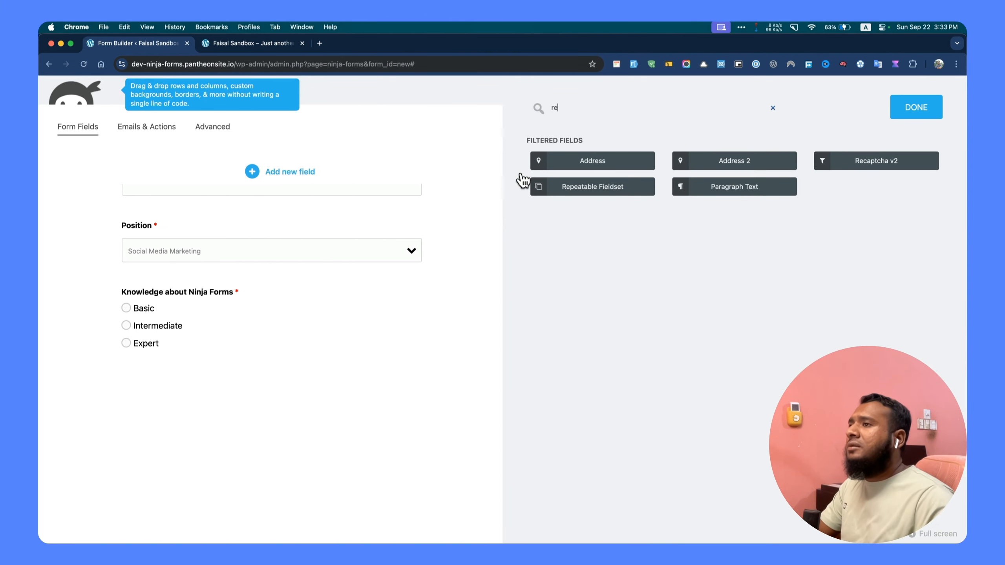
pyautogui.click(609, 187)
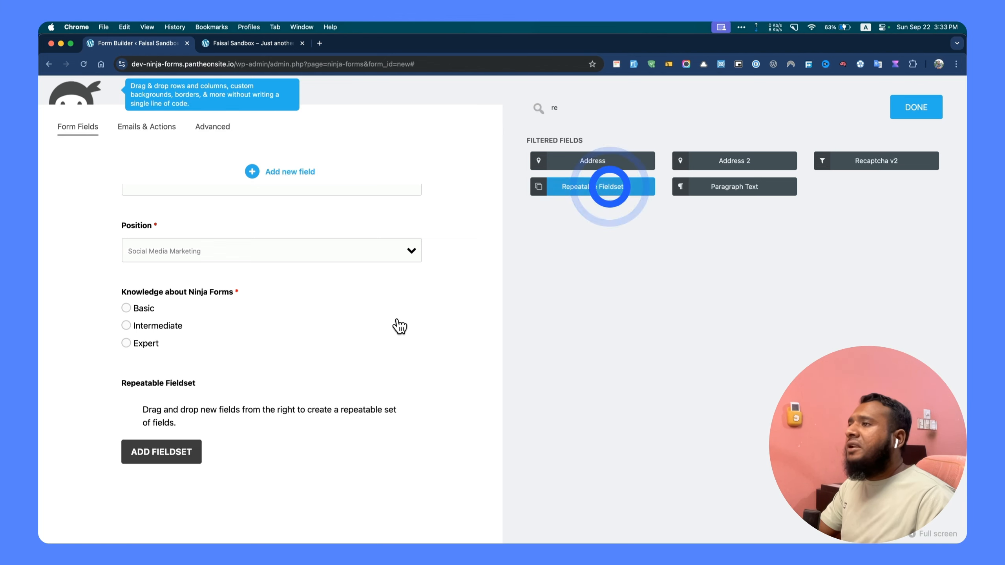
# - Change the repeatable fieldset's label to "Previous Experience"
pyautogui.scroll(-2, 297, 378)
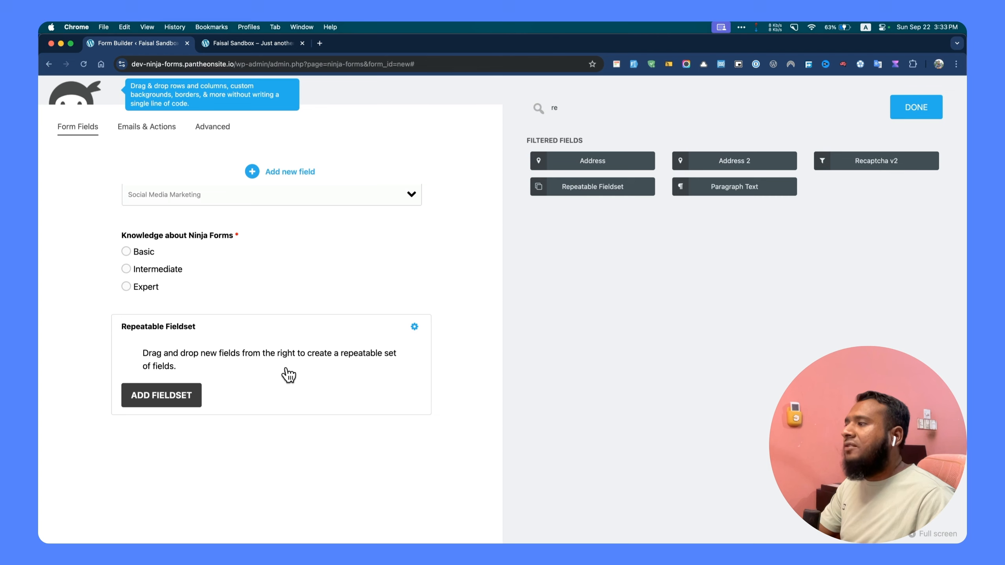
pyautogui.click(302, 363)
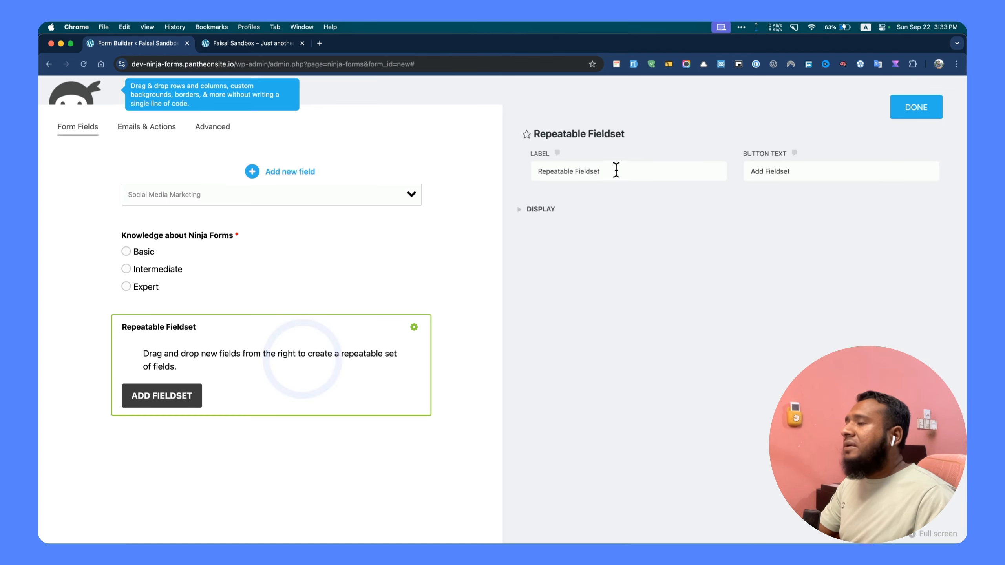
pyautogui.moveTo(616, 171); pyautogui.dragTo(518, 171)
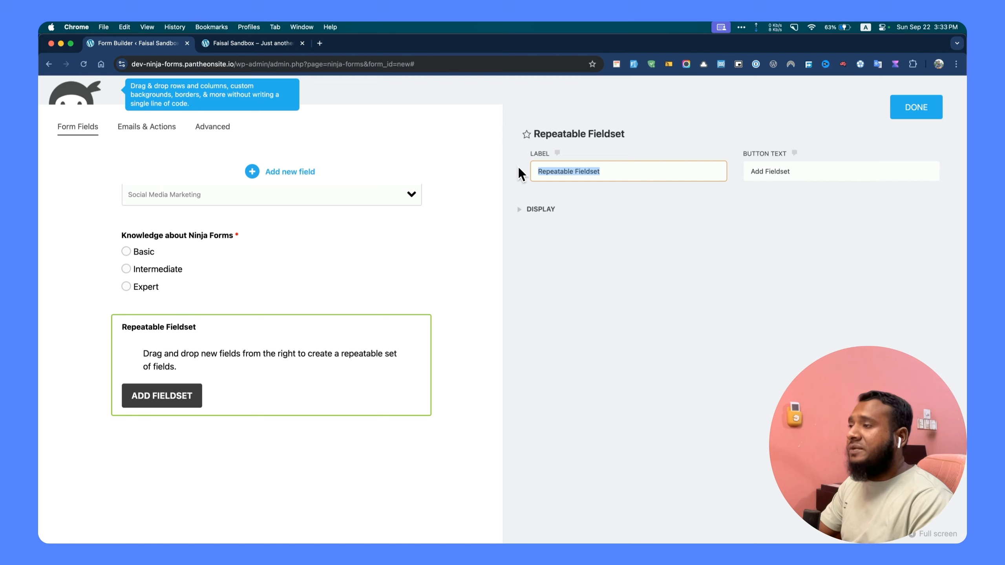
pyautogui.write('Prevous')
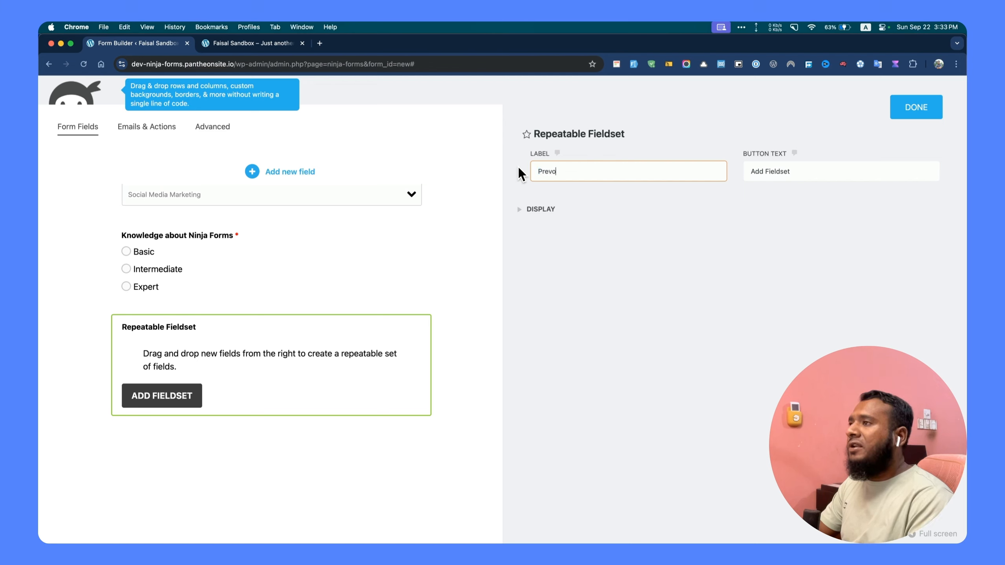
pyautogui.press('BackSpace')
pyautogui.press('BackSpace')
pyautogui.press('BackSpace')
pyautogui.write('i')
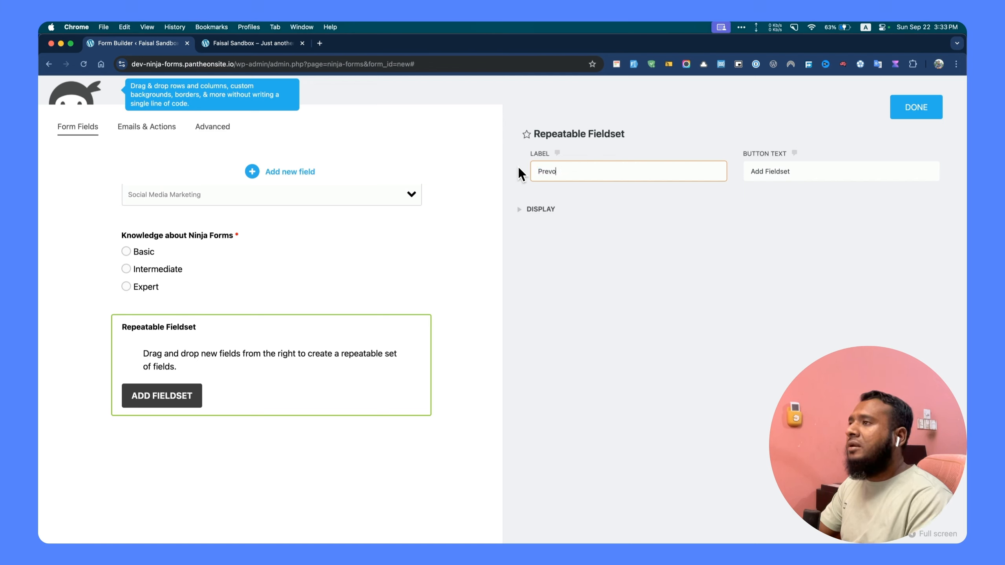
pyautogui.write('ous Exper')
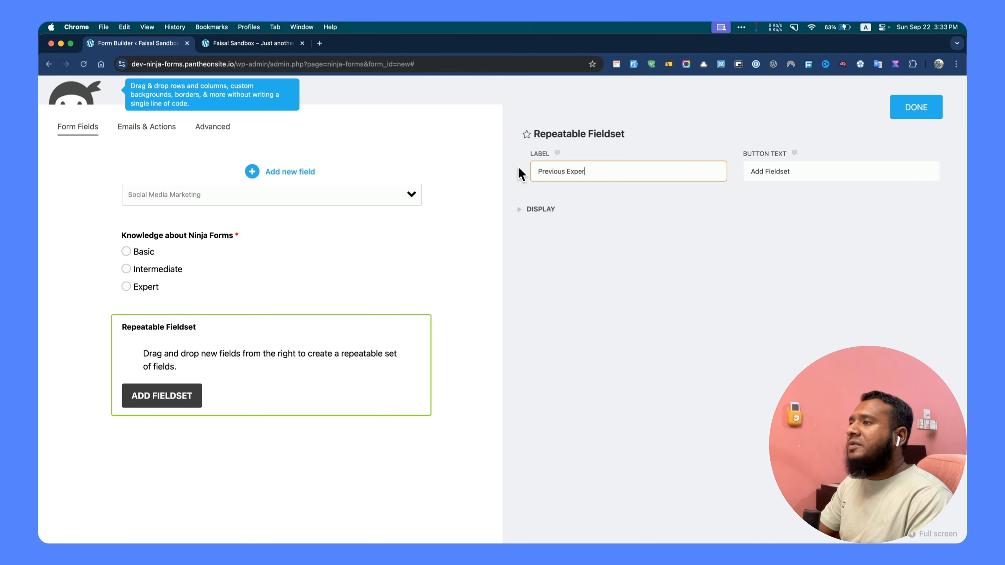
pyautogui.write('ience')
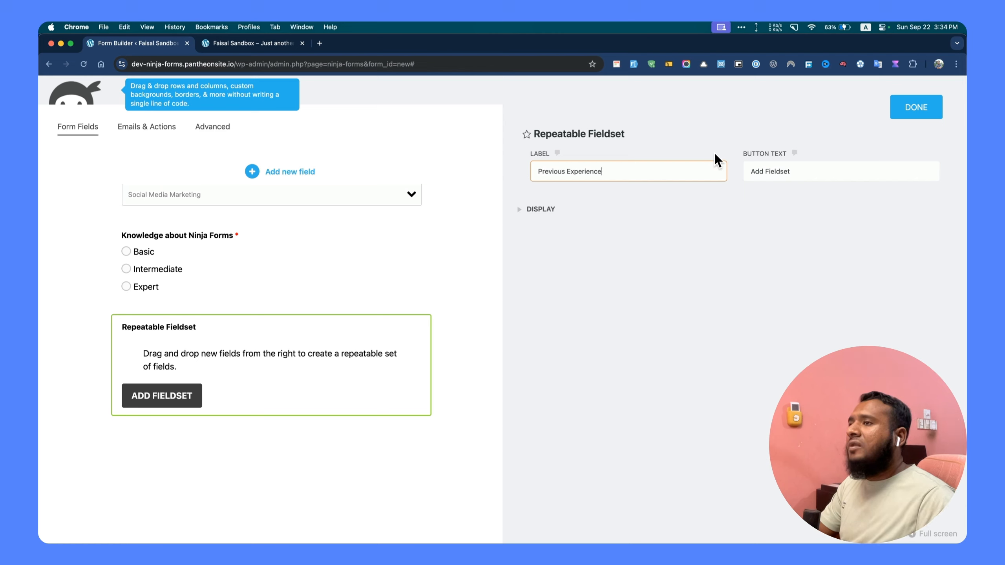
# - Set the repeatable fieldset's button text to "Add Another" and close its settings
pyautogui.moveTo(764, 169); pyautogui.dragTo(787, 168)
pyautogui.write('Anoth')
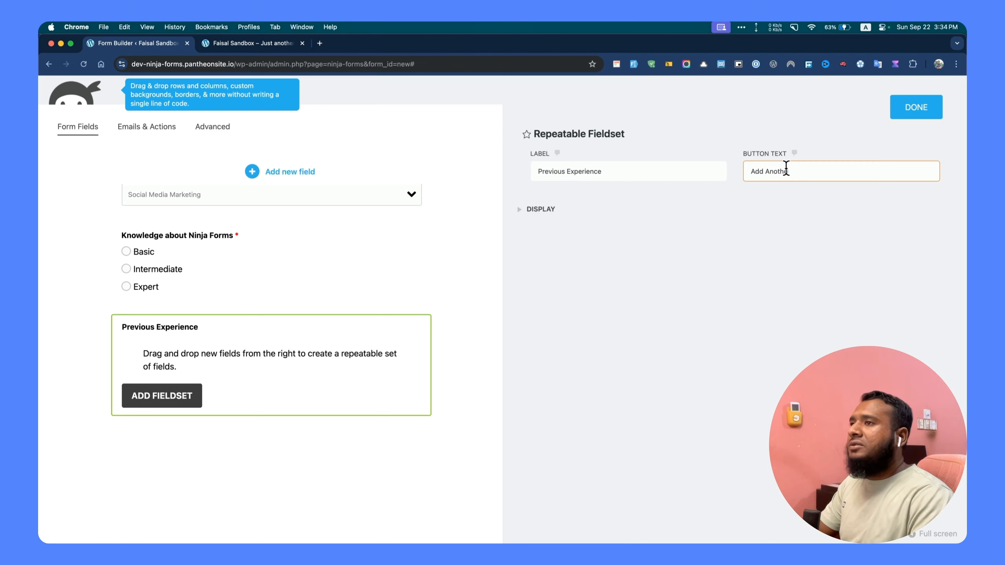
pyautogui.write('er')
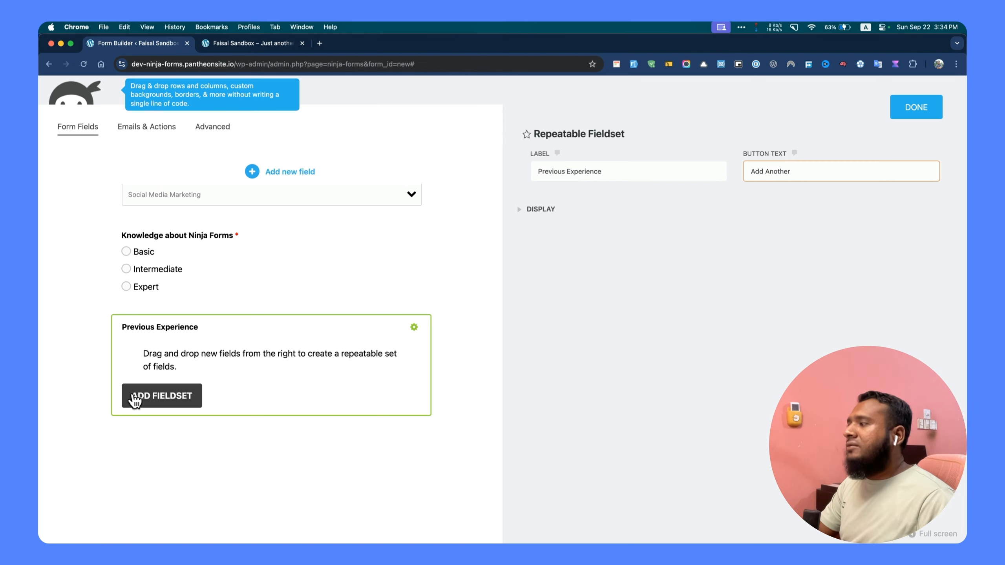
pyautogui.tripleClick(830, 171)
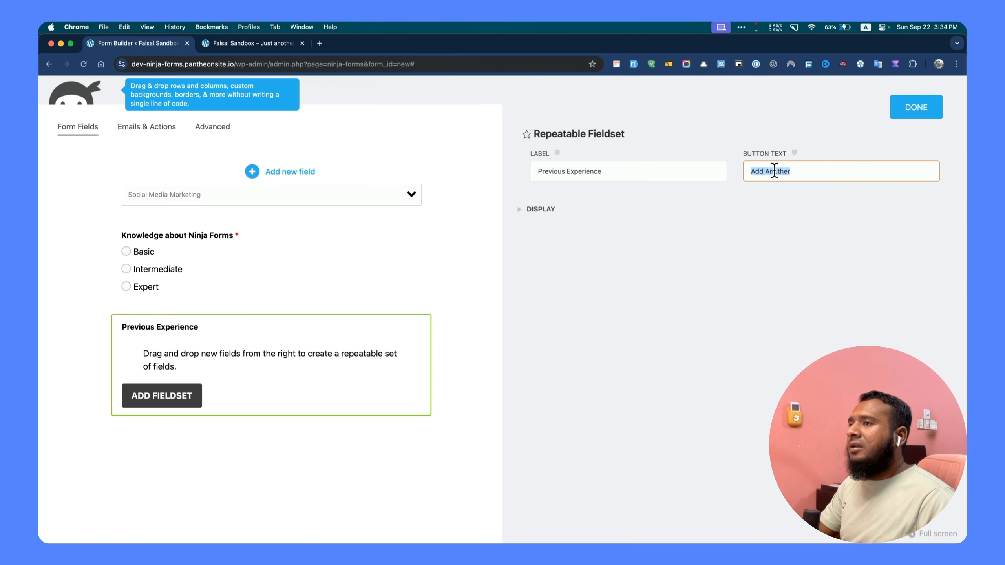
pyautogui.click(915, 109)
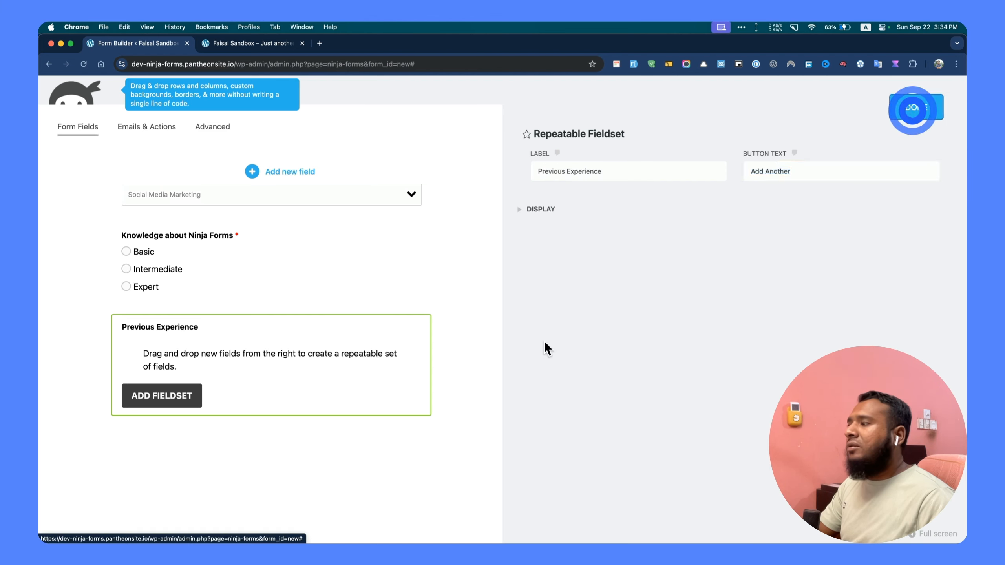
pyautogui.click(446, 350)
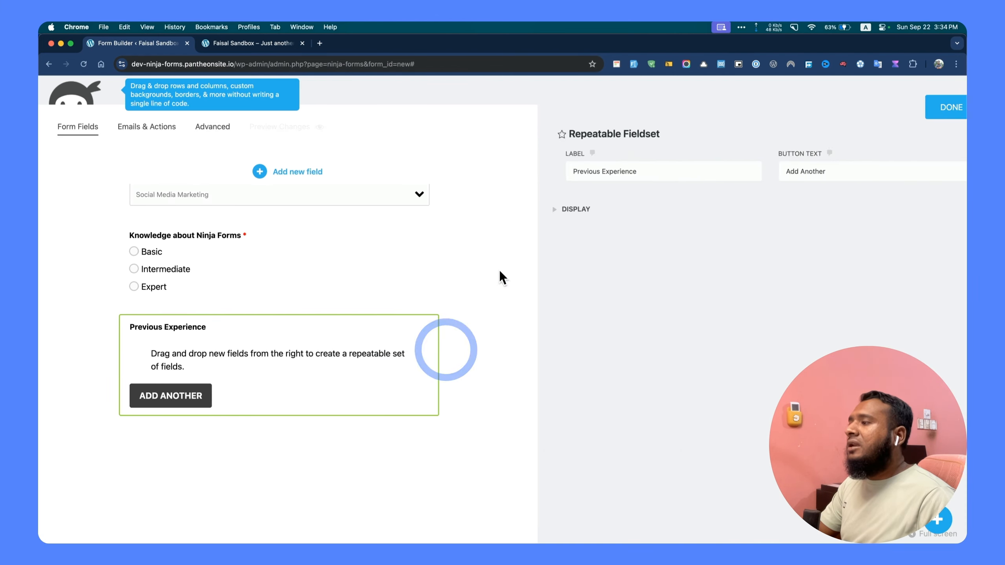
pyautogui.click(922, 121)
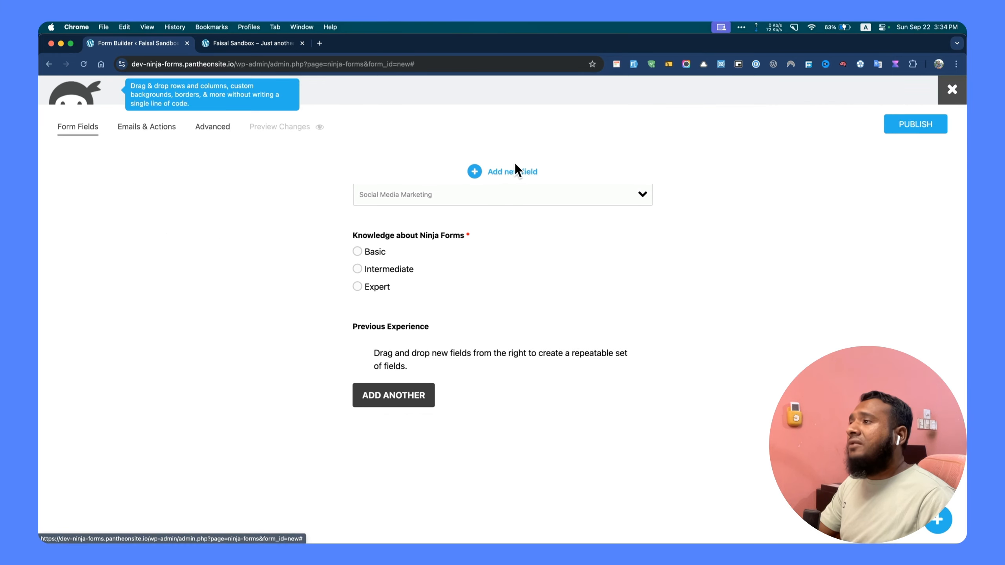
# - Place a Single Line Text field inside the Previous Experience fieldset
pyautogui.click(511, 170)
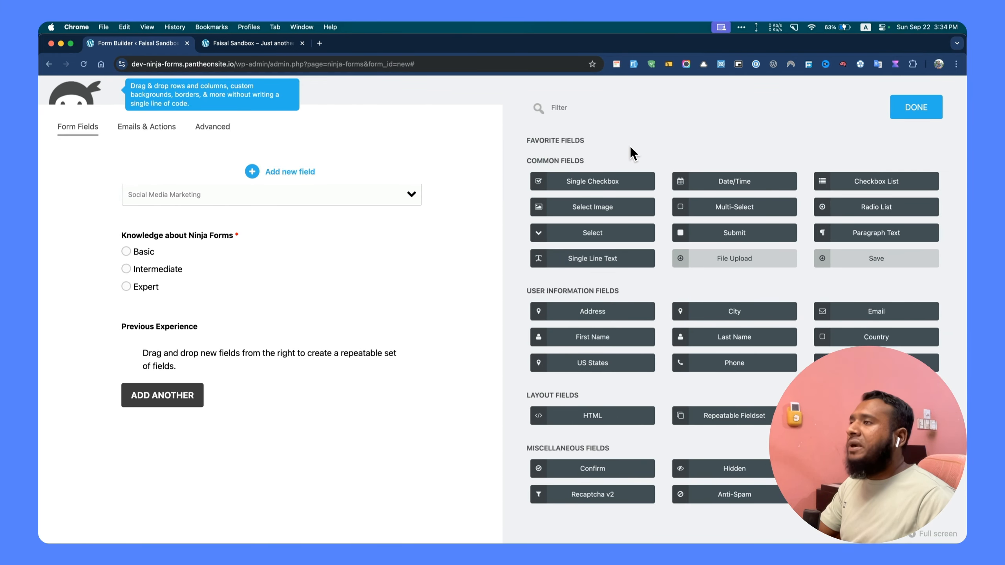
pyautogui.write('sin')
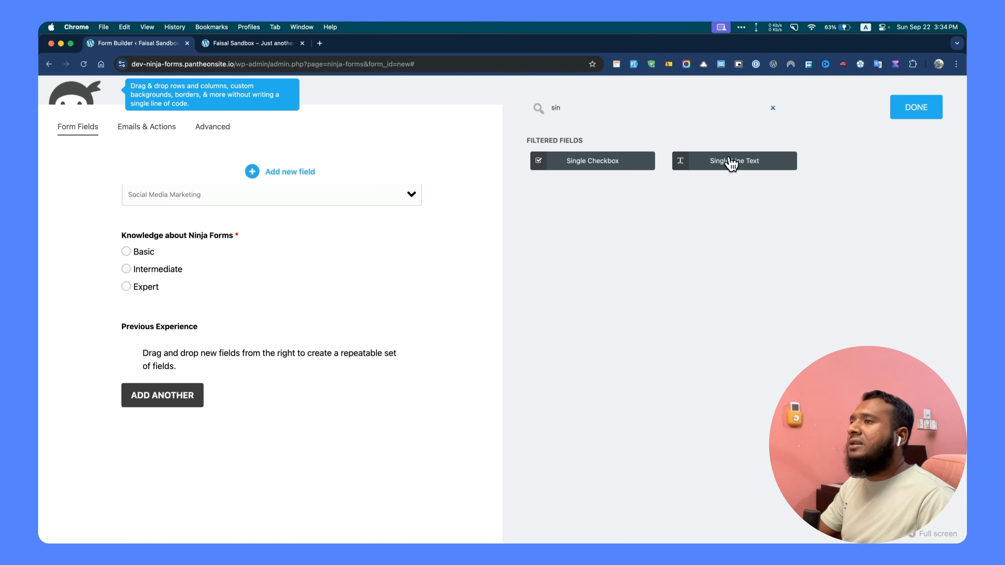
pyautogui.moveTo(729, 162); pyautogui.dragTo(264, 359)
# - Change the label of the fieldset's single line text field to "Company Name"
pyautogui.click(268, 353)
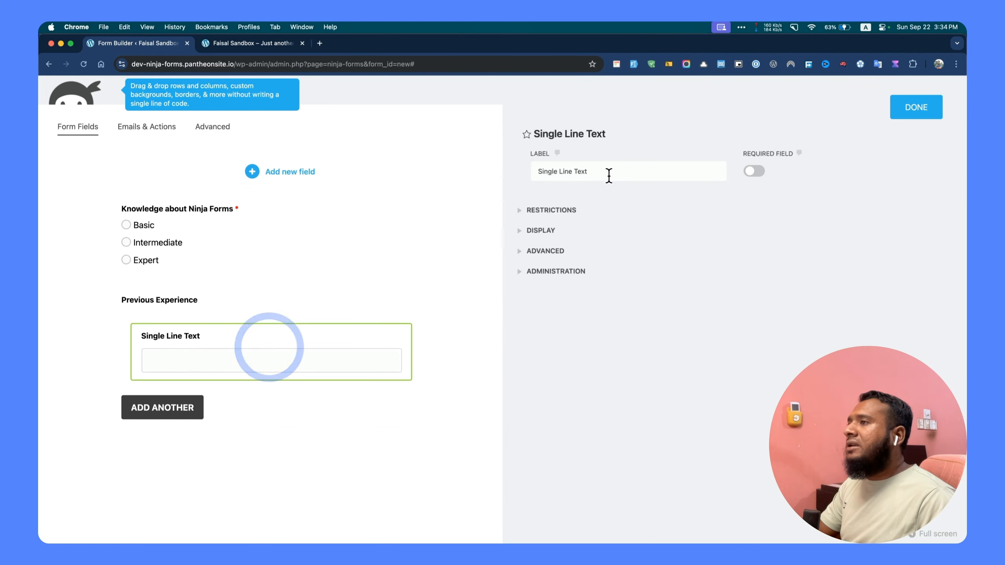
pyautogui.tripleClick(611, 174)
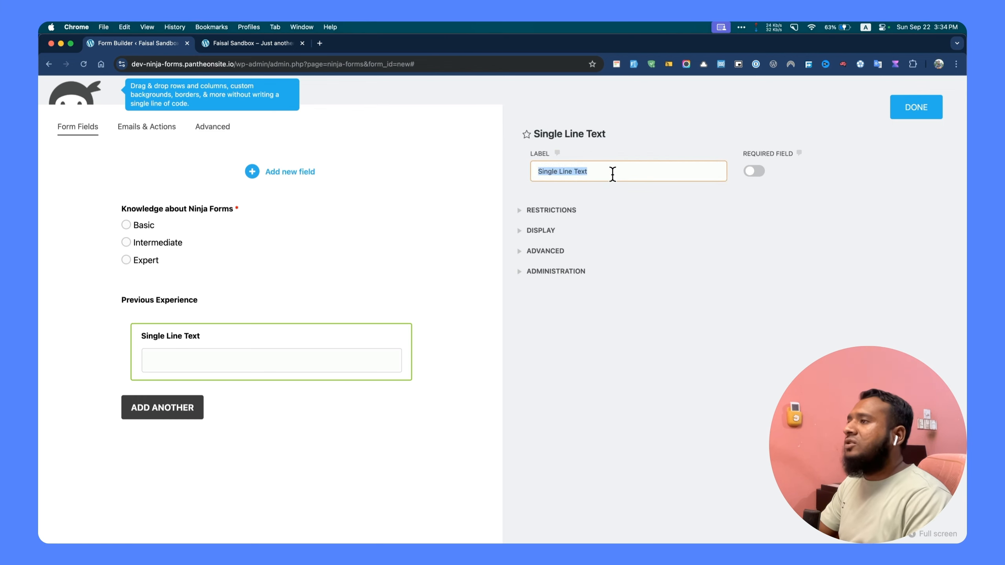
pyautogui.write('Comp')
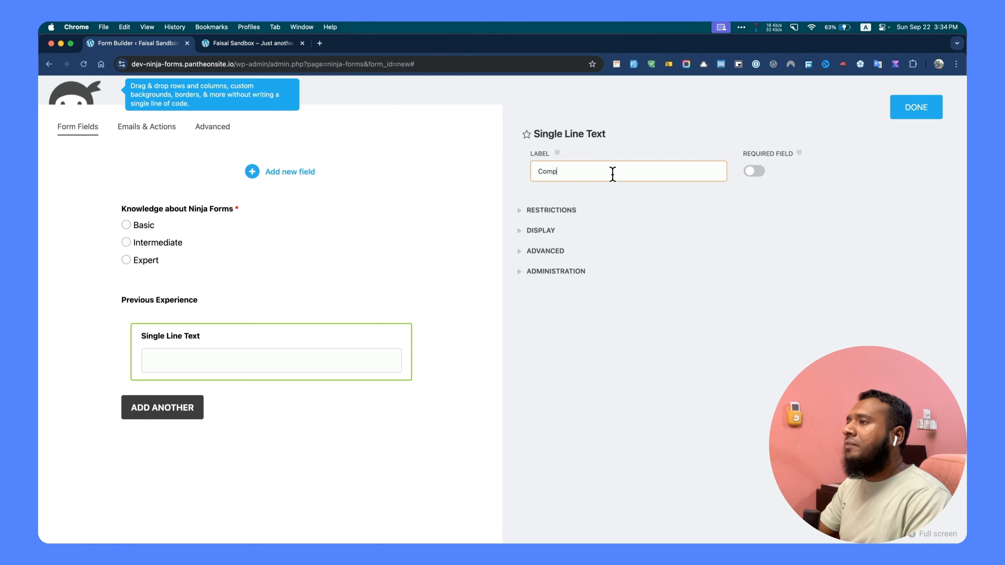
pyautogui.write('any Name')
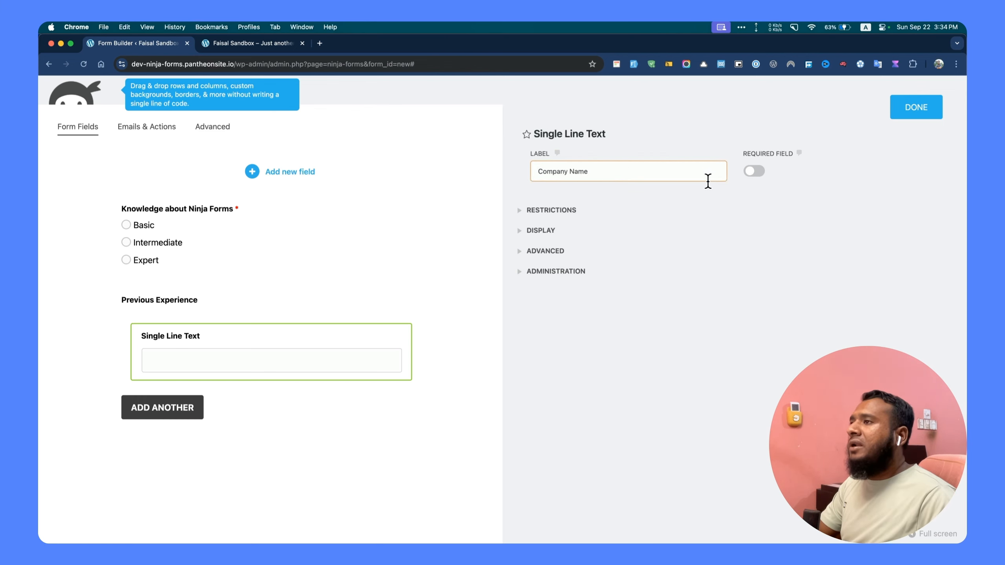
pyautogui.click(505, 313)
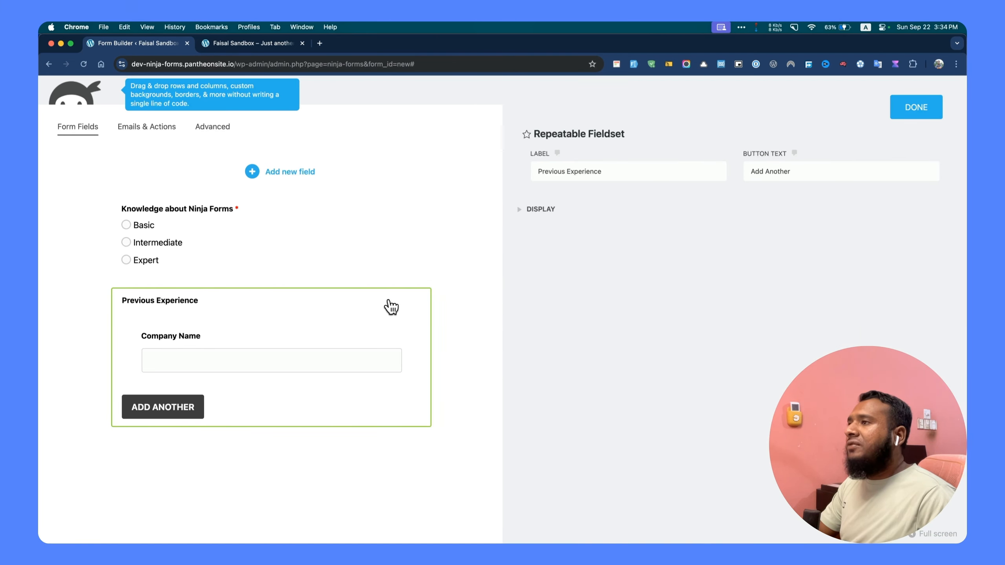
# - Make the Company Name field required and close its settings
pyautogui.click(326, 353)
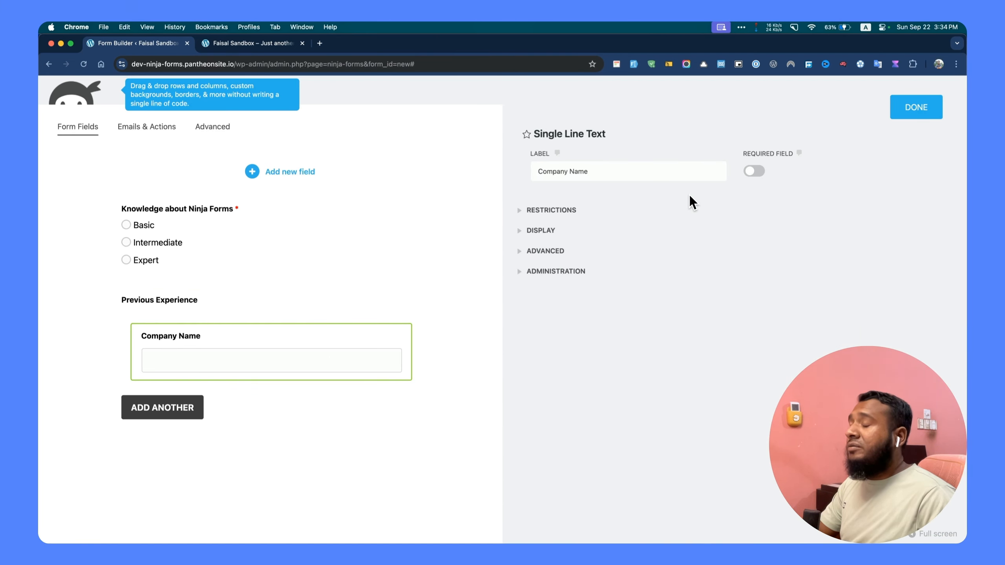
pyautogui.click(764, 171)
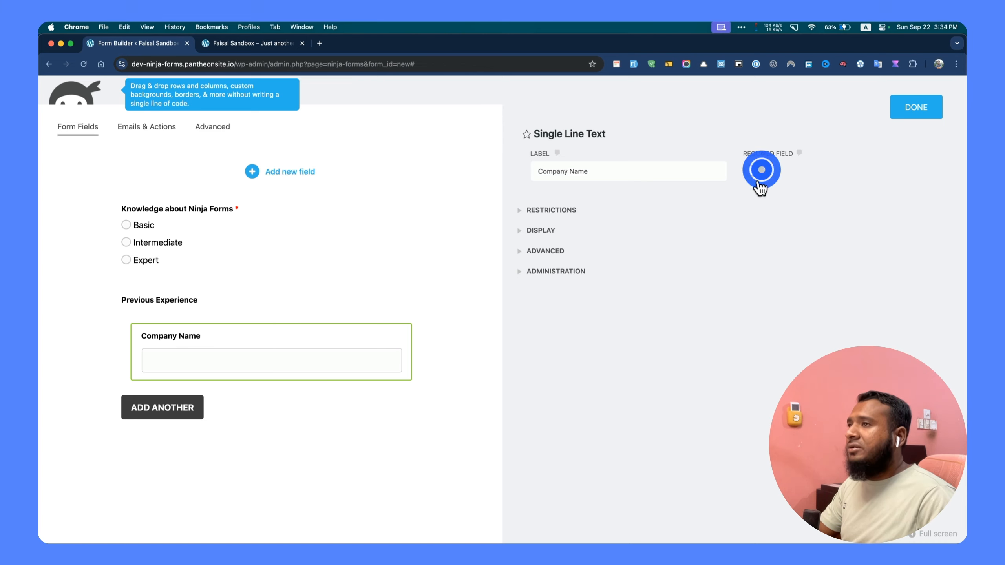
pyautogui.click(915, 117)
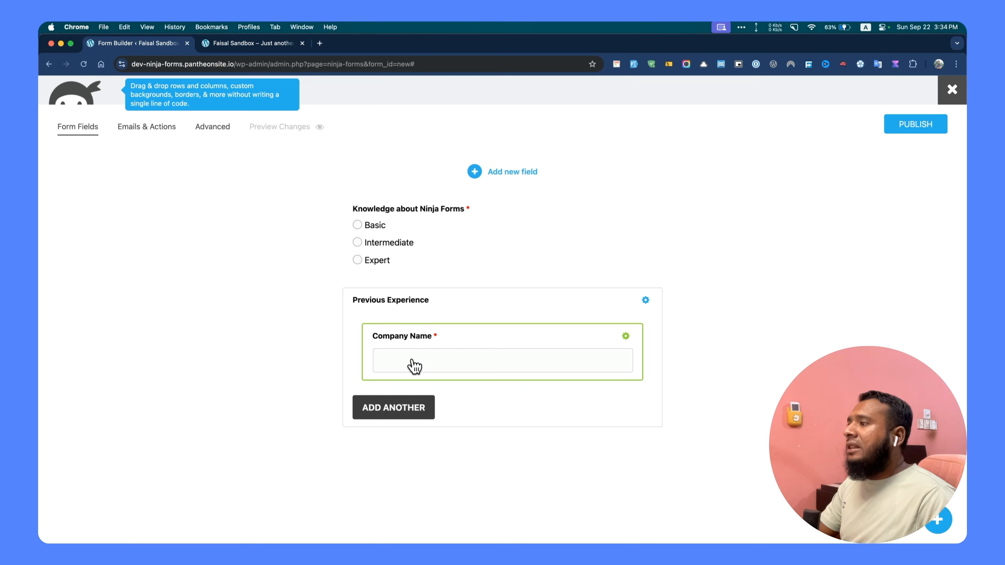
# - Place a second Single Line Text field below Company Name inside the Previous Experience fieldset
pyautogui.click(412, 362)
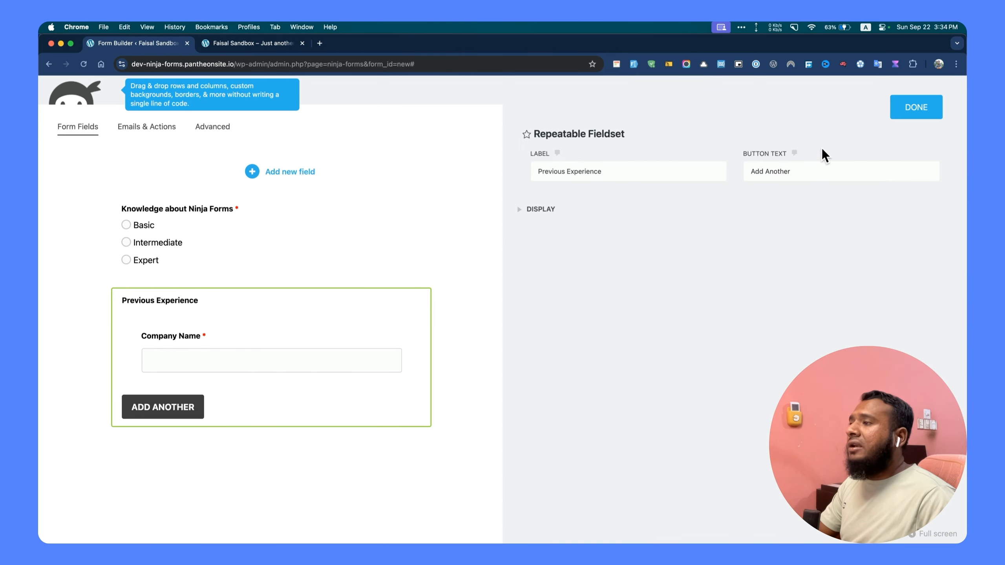
pyautogui.click(904, 121)
pyautogui.click(486, 174)
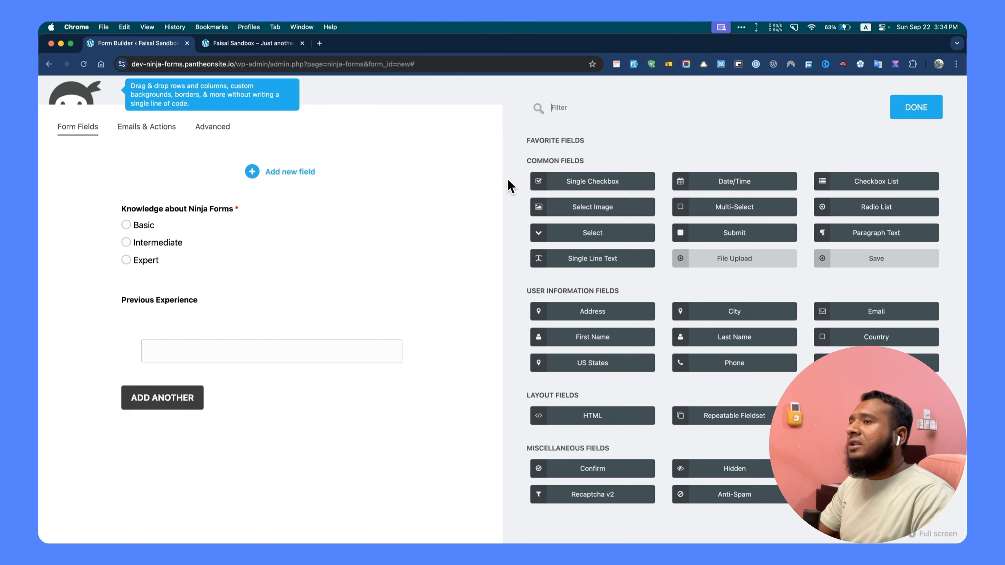
pyautogui.write('li')
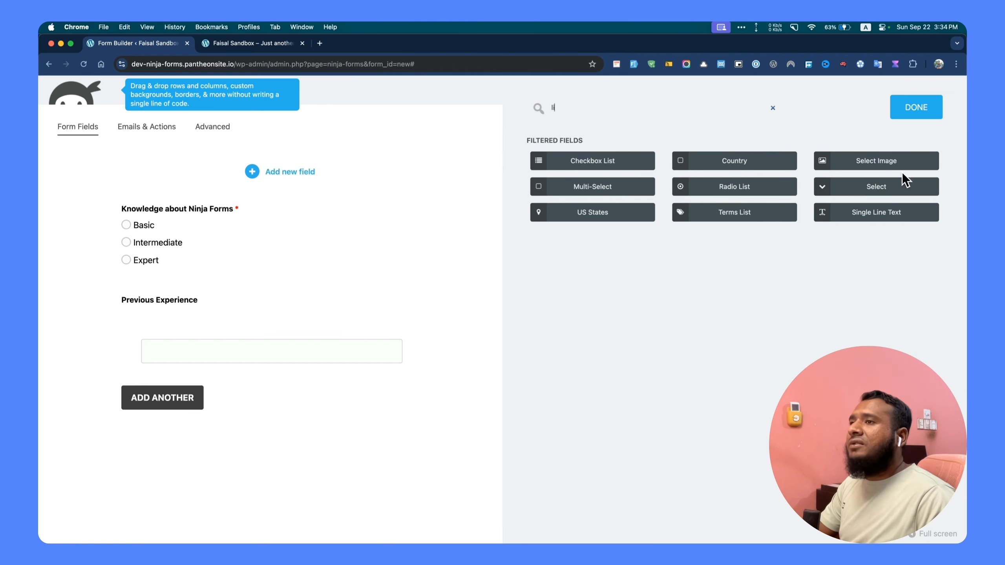
pyautogui.moveTo(847, 217); pyautogui.dragTo(259, 367)
# - Label the fieldset's second single line text field "Duration" and make it required
pyautogui.click(195, 408)
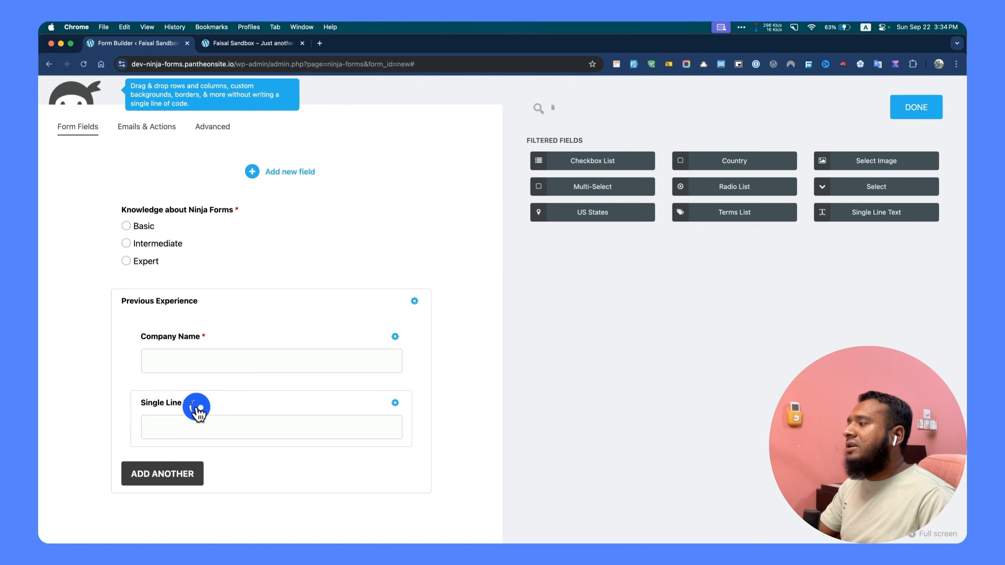
pyautogui.tripleClick(602, 164)
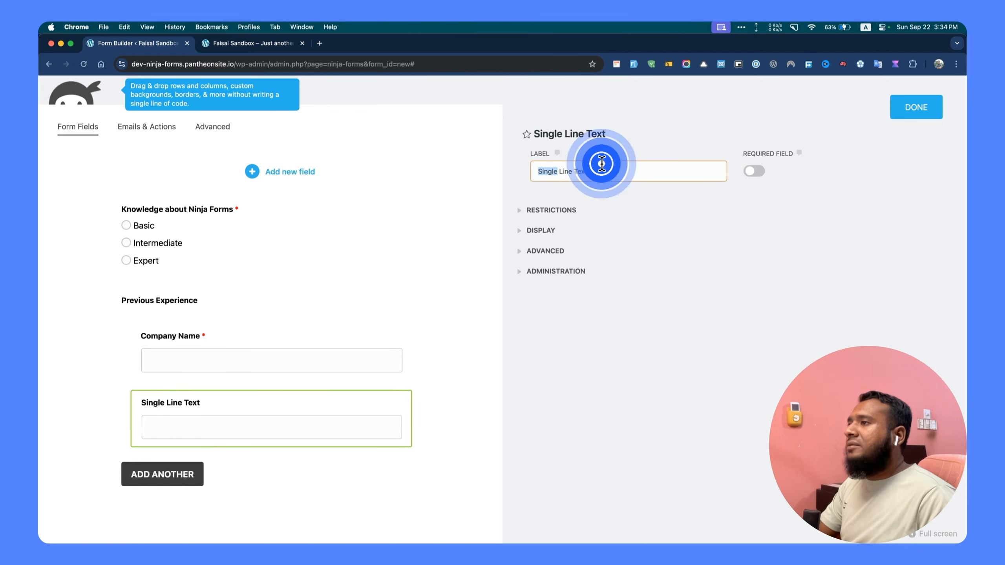
pyautogui.write('Duration')
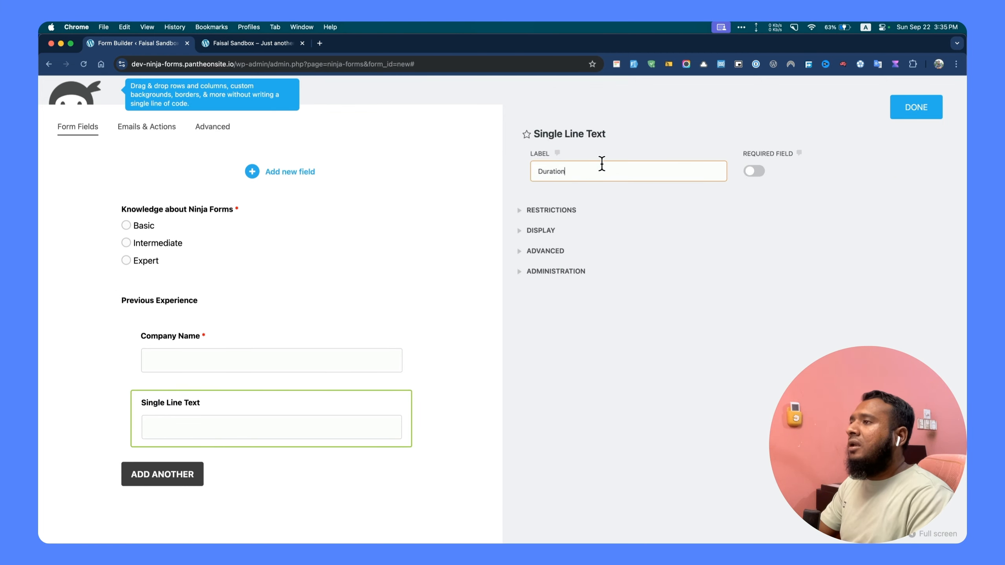
pyautogui.click(764, 178)
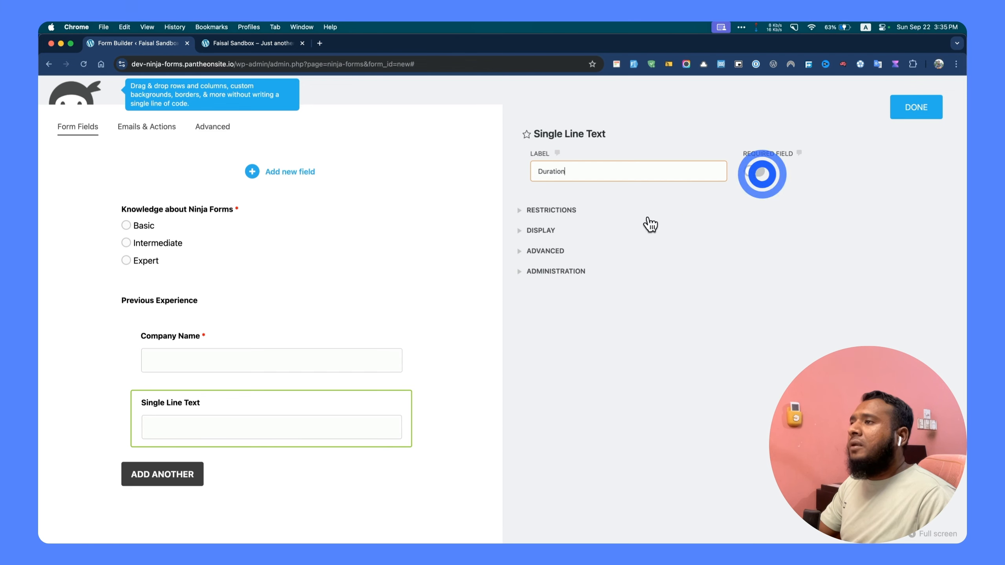
# - Set the Duration field's placeholder to "Jan 2021 - Dec 2023" and close its settings
pyautogui.click(543, 231)
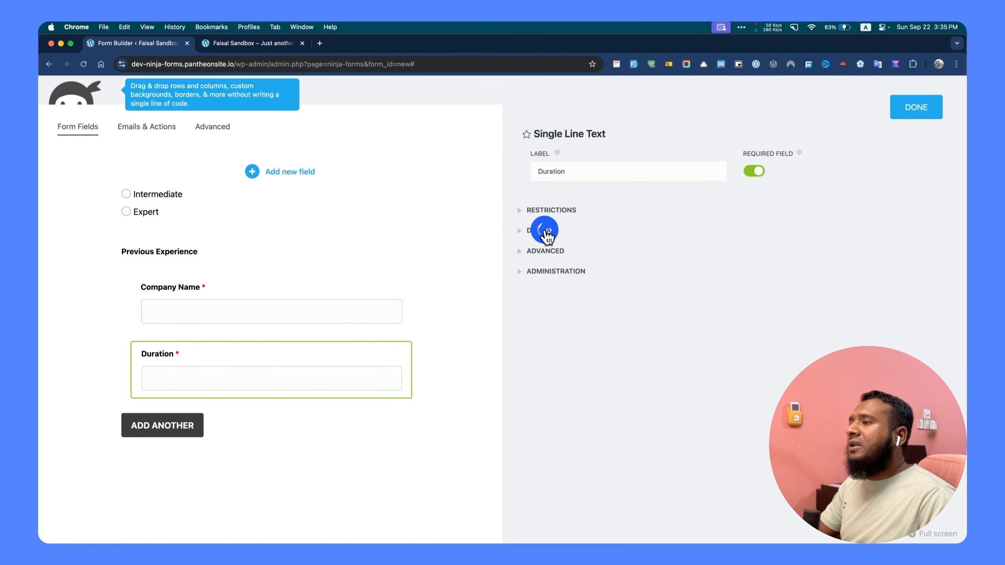
pyautogui.click(590, 306)
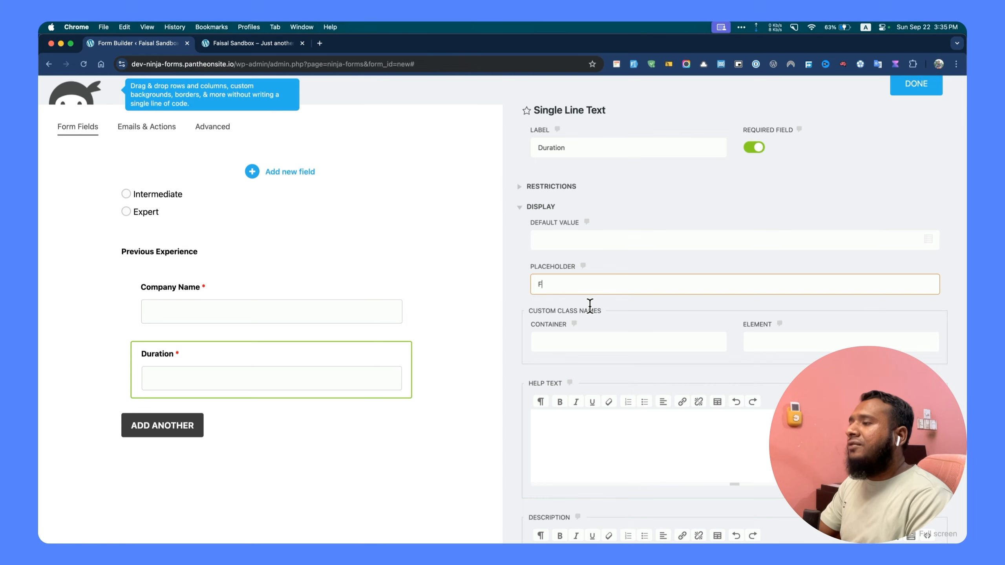
pyautogui.press('super+a')
pyautogui.press('BackSpace')
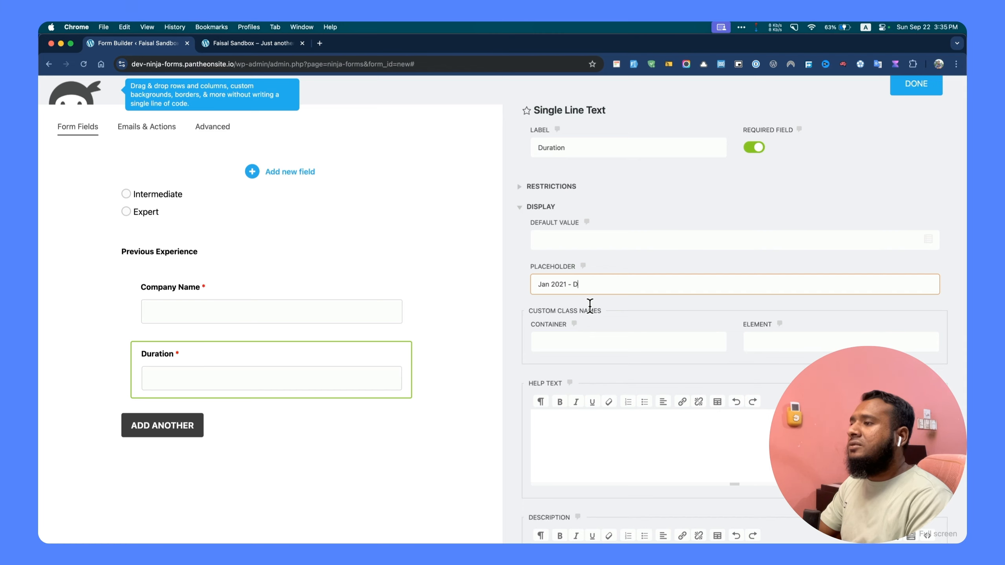
pyautogui.write('Jan 2021 - Dec 2023')
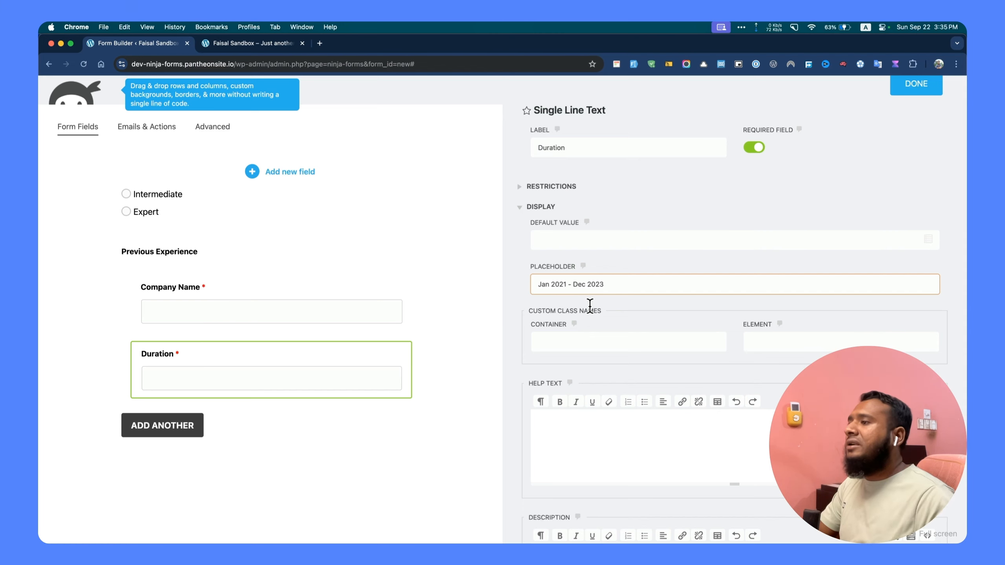
pyautogui.click(910, 88)
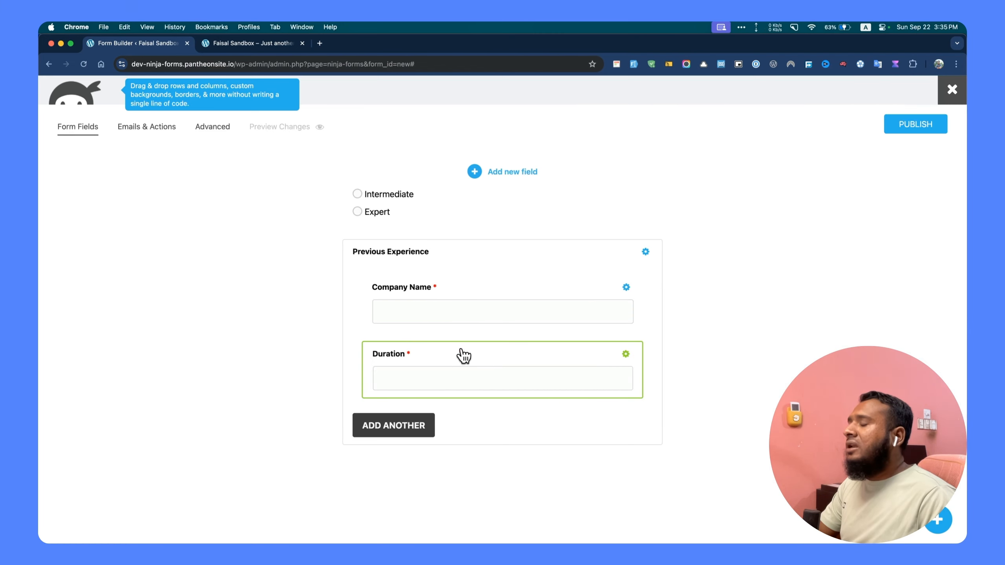
pyautogui.scroll(-1, 425, 375)
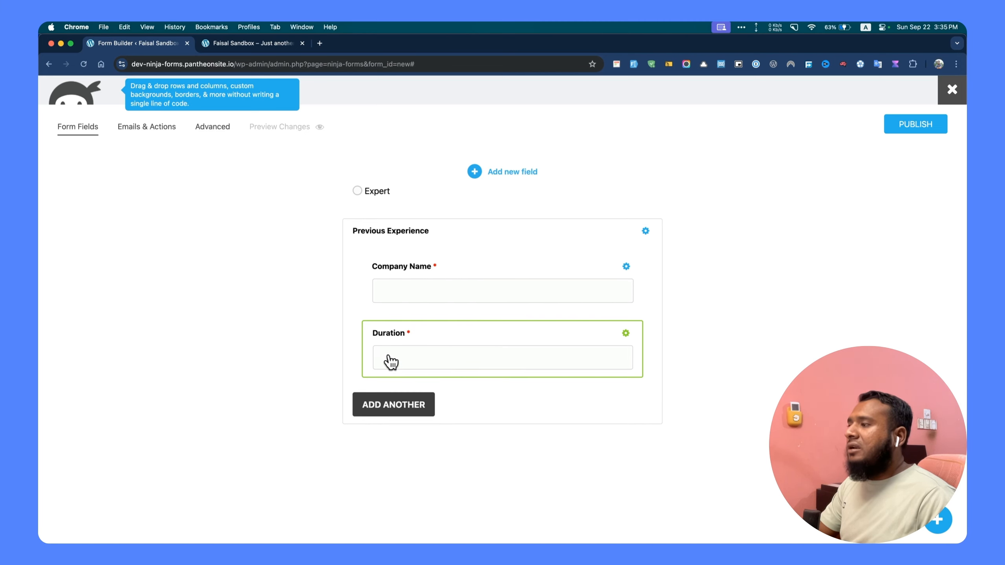
pyautogui.click(418, 279)
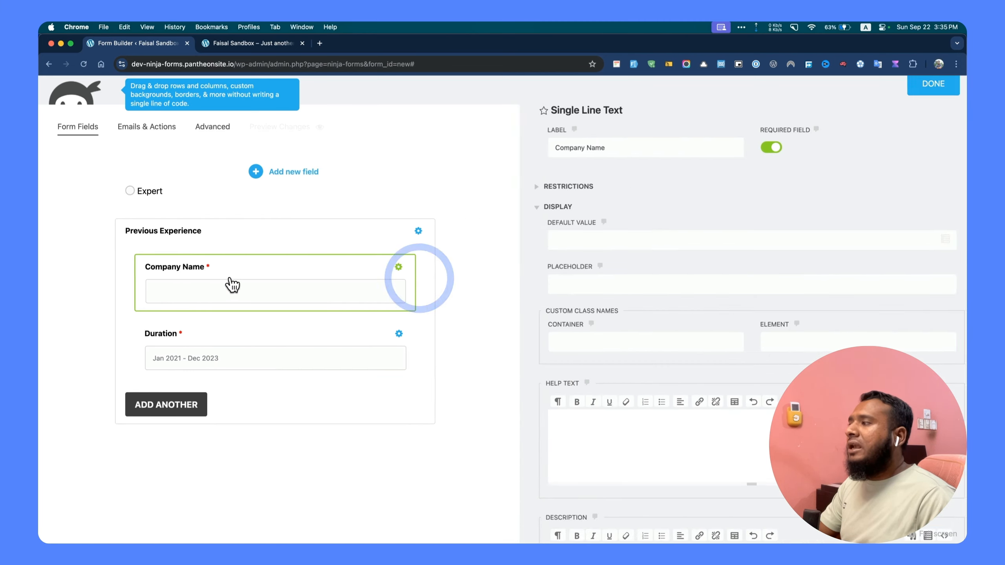
pyautogui.click(914, 116)
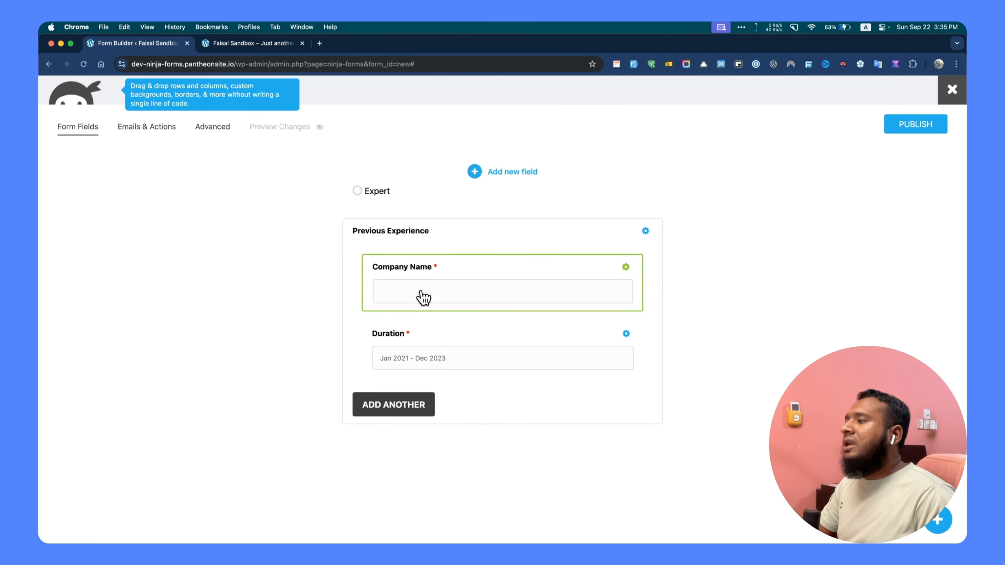
# - Place a third Single Line Text field below Duration inside the Previous Experience fieldset
pyautogui.click(500, 180)
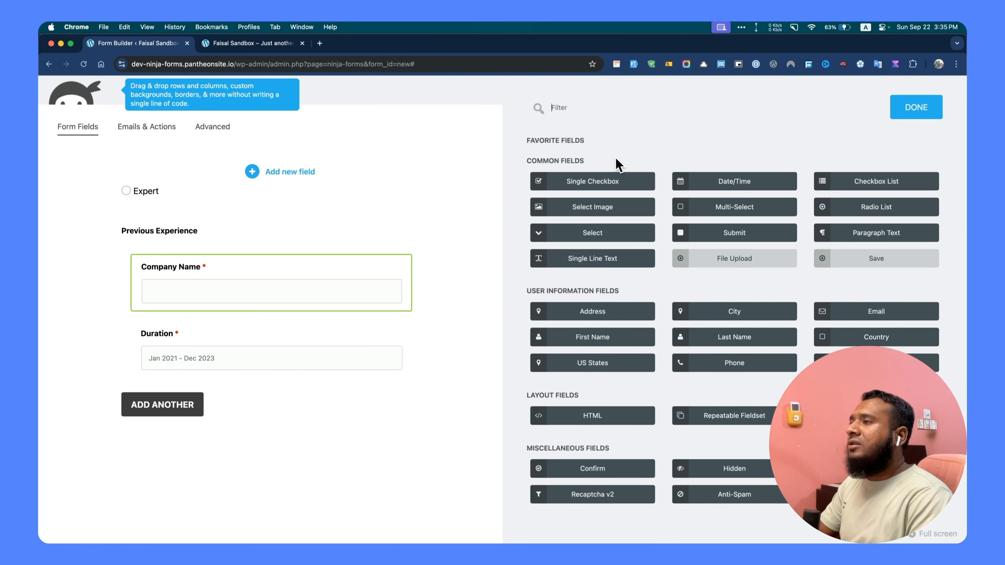
pyautogui.write('lin')
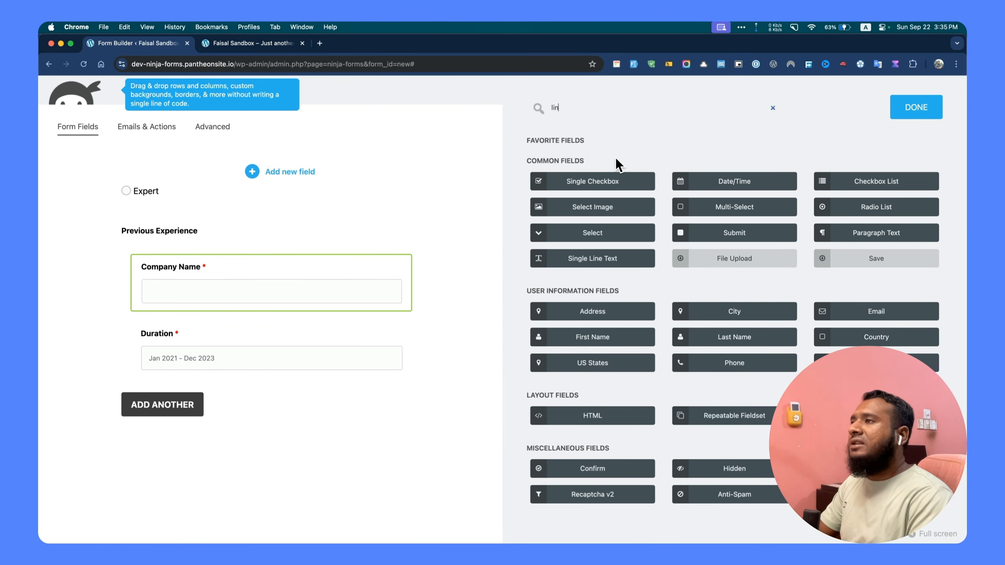
pyautogui.write('e')
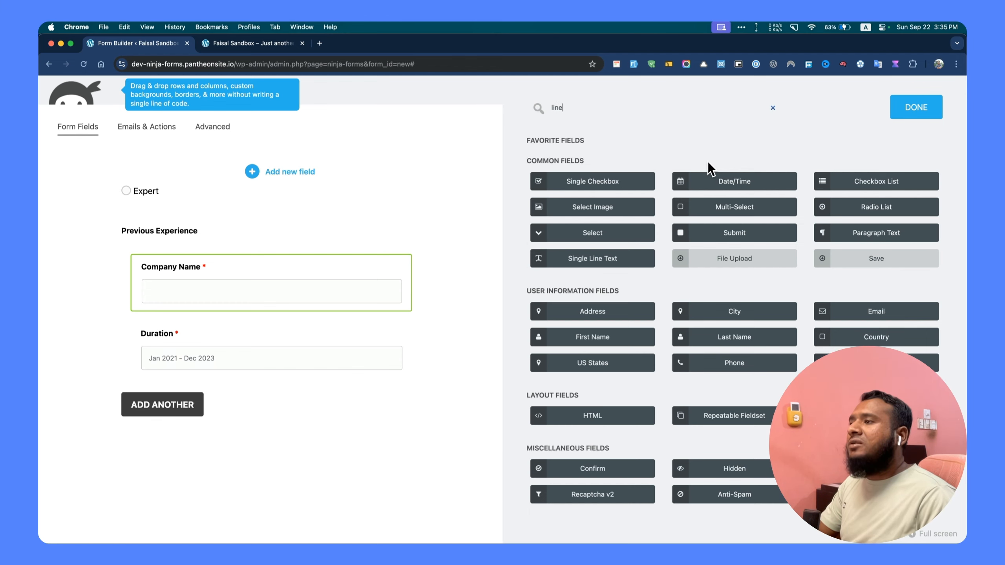
pyautogui.moveTo(576, 259); pyautogui.dragTo(265, 407)
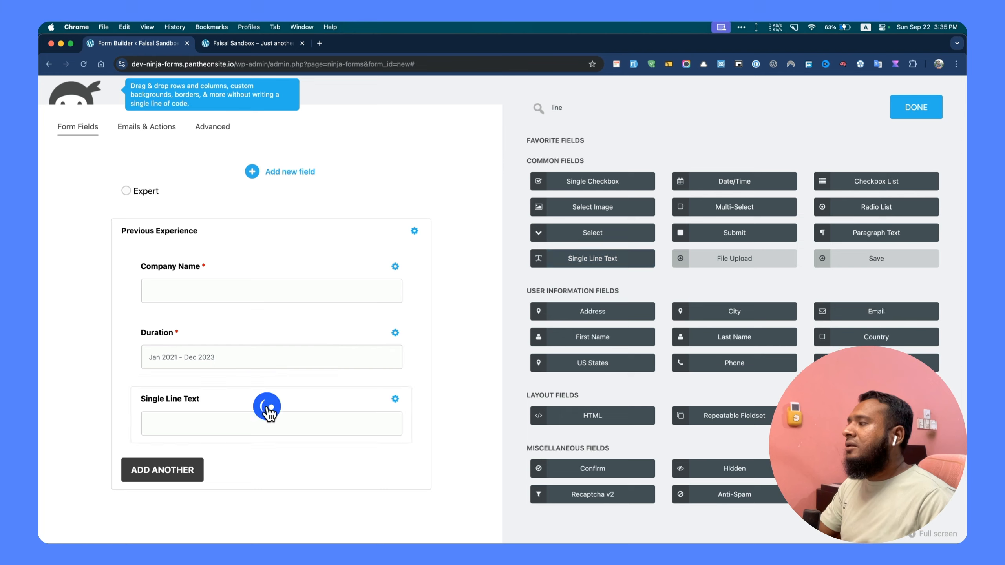
# - Label the fieldset's third single line text field "Posistion"
pyautogui.click(619, 159)
pyautogui.press('super+a')
pyautogui.write('Posti')
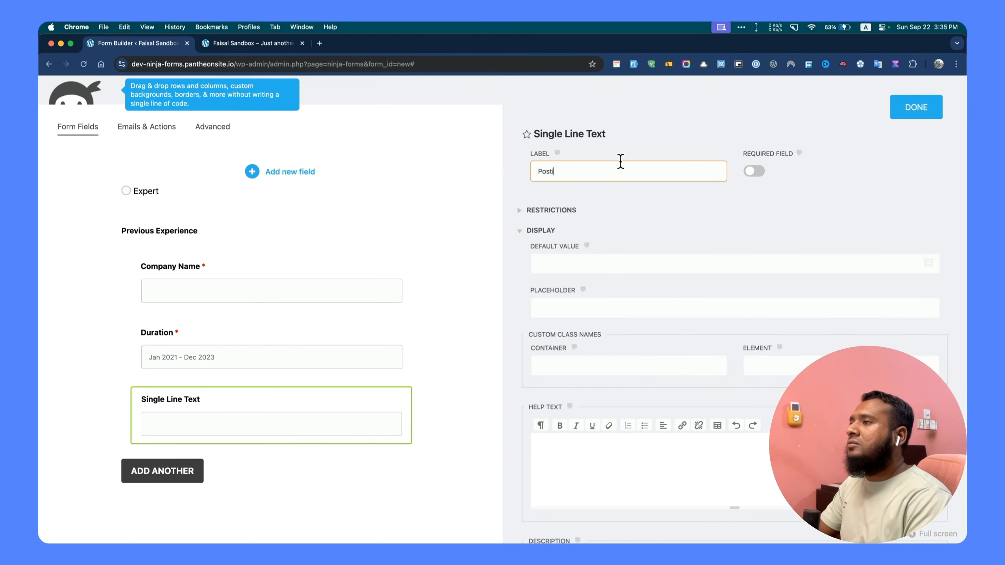
pyautogui.press('BackSpace')
pyautogui.press('BackSpace')
pyautogui.write('istion')
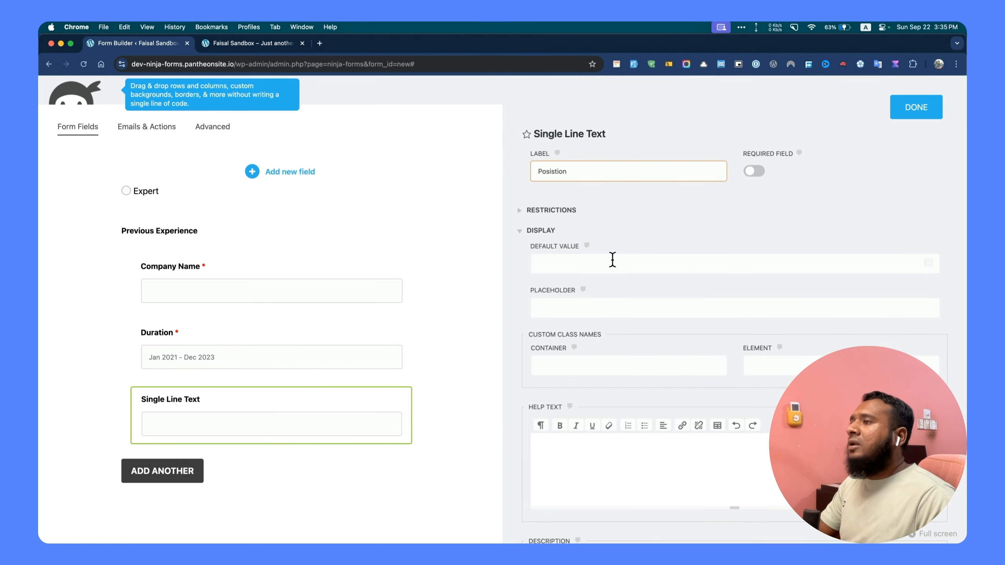
# - Give the Posistion field the placeholder "Customer Support" and make it required
pyautogui.click(577, 311)
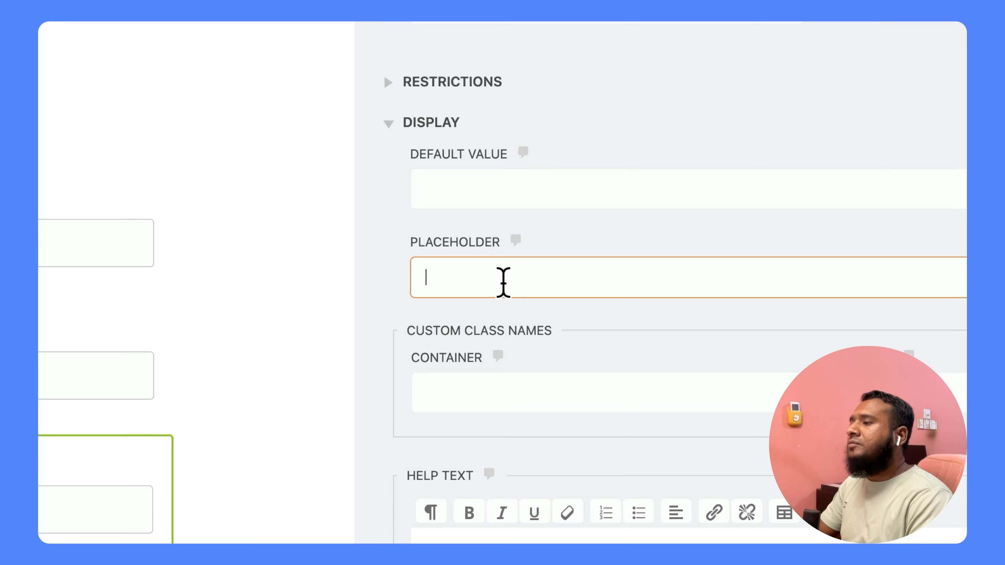
pyautogui.write('Customer Sup')
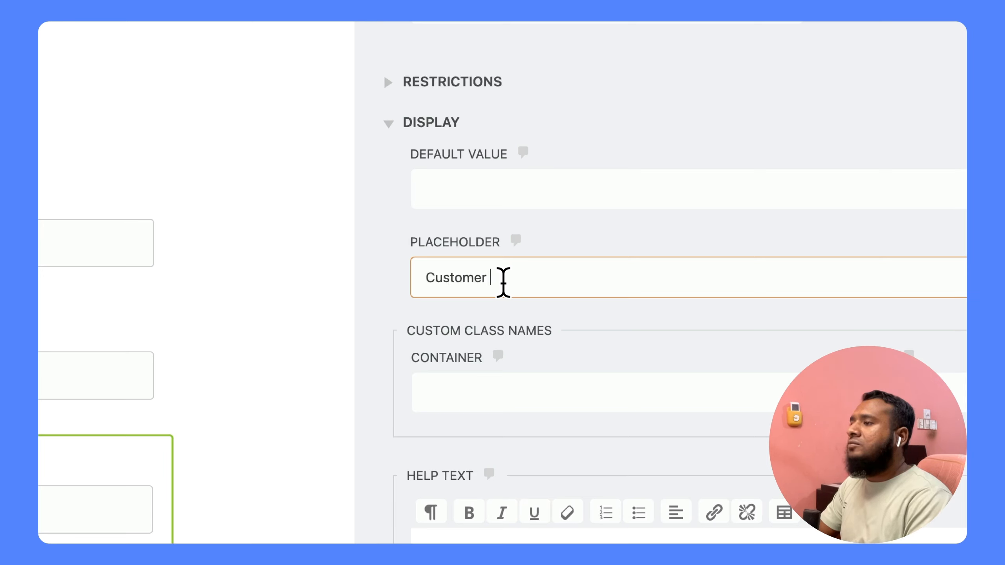
pyautogui.write('port')
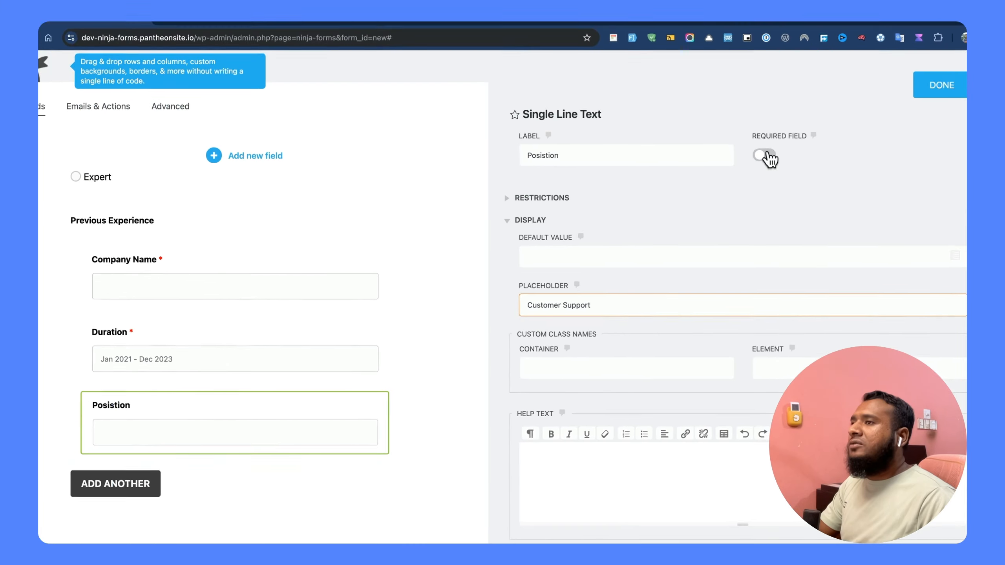
pyautogui.click(754, 172)
# - Set the Company Name field's placeholder to "Saturday Drive Inc" and close its settings
pyautogui.click(230, 292)
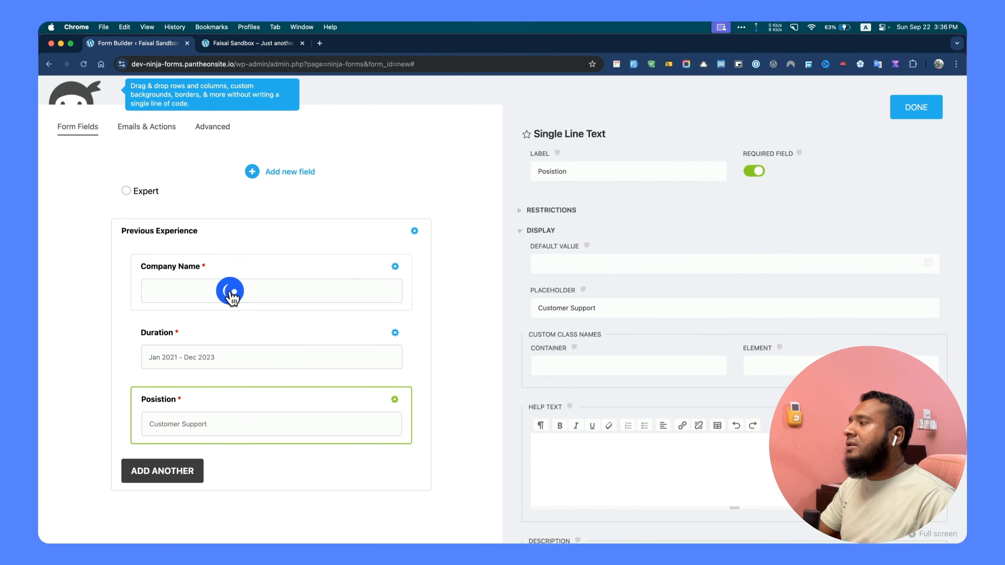
pyautogui.click(555, 254)
pyautogui.click(574, 315)
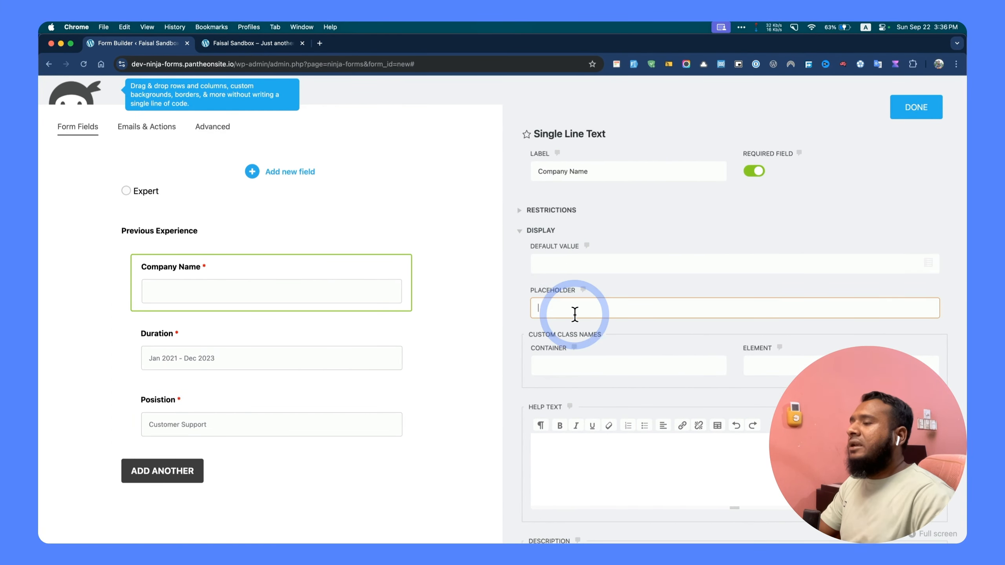
pyautogui.write('S')
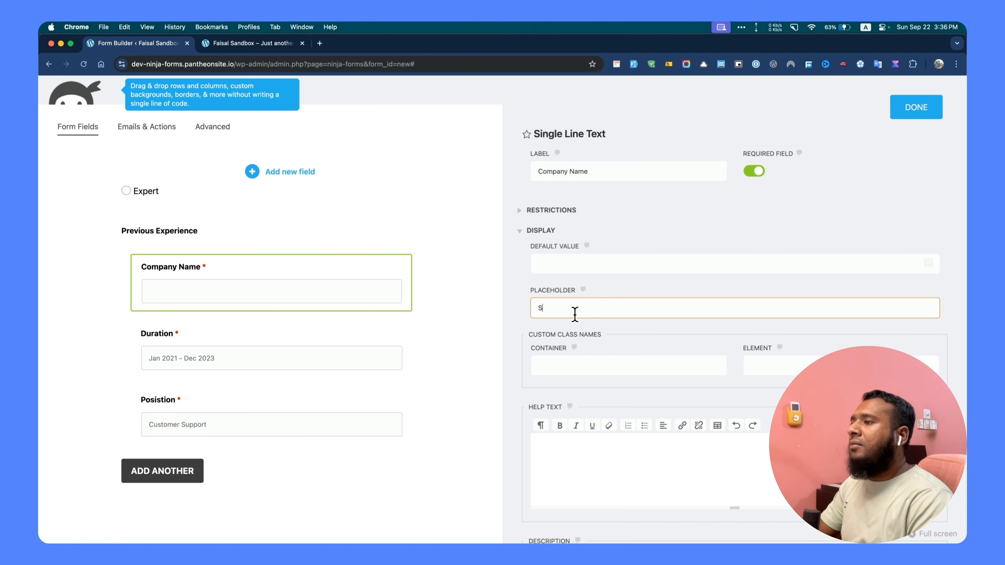
pyautogui.write('aturday Drive Inc')
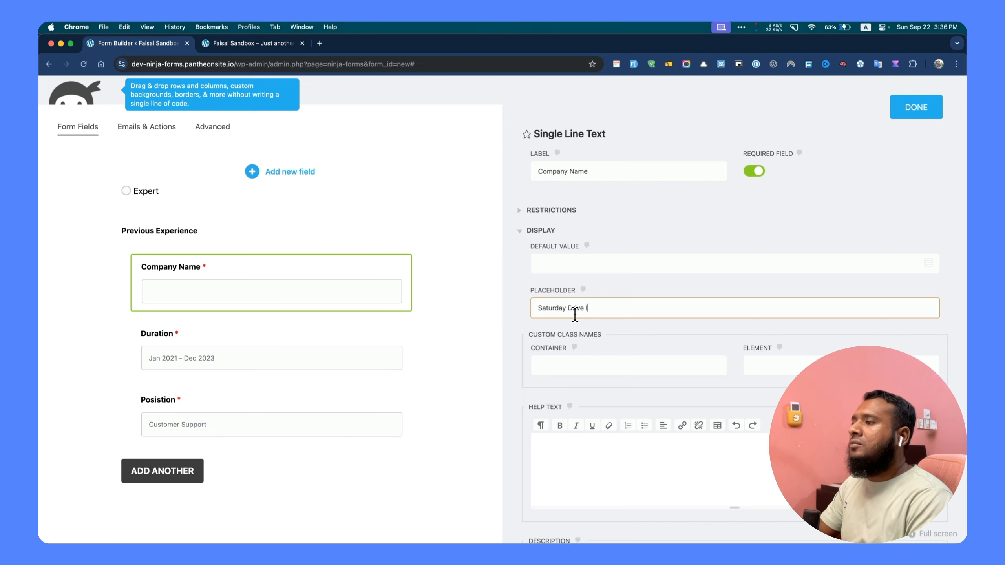
pyautogui.click(910, 111)
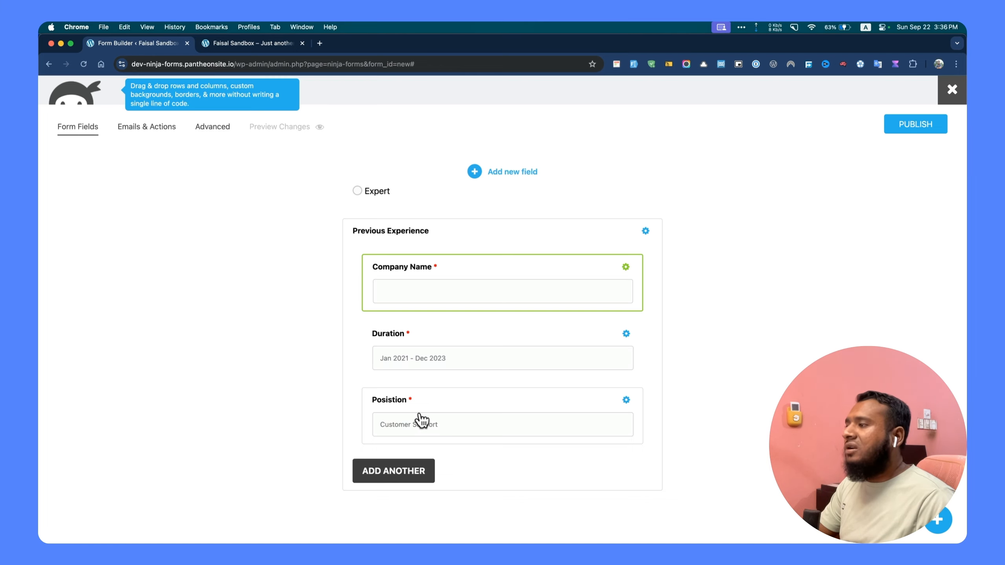
# - Publish the form under the title "Job Application 2024" with a submit button added
pyautogui.click(915, 131)
pyautogui.click(650, 150)
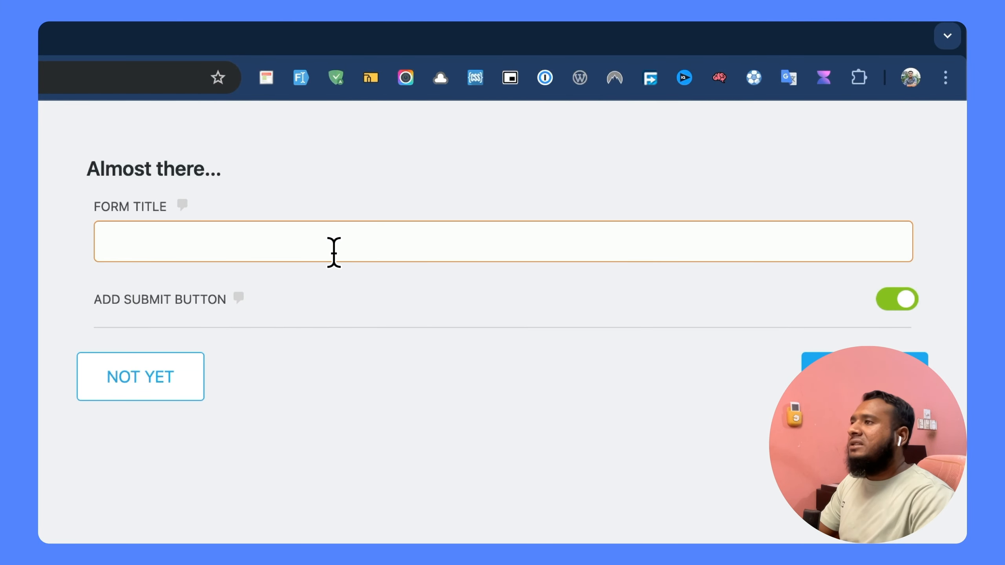
pyautogui.write('Job P')
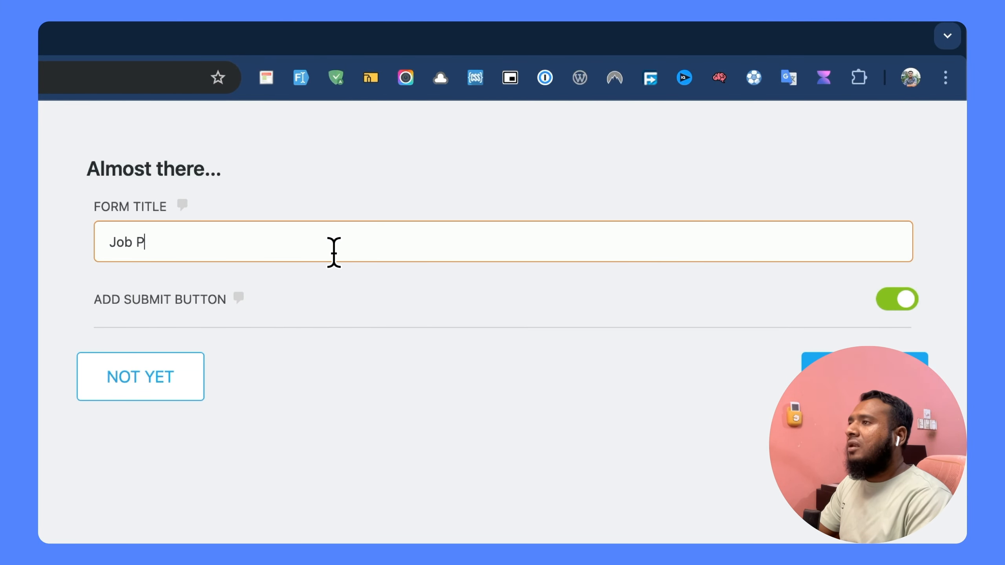
pyautogui.press('BackSpace')
pyautogui.write('Applica')
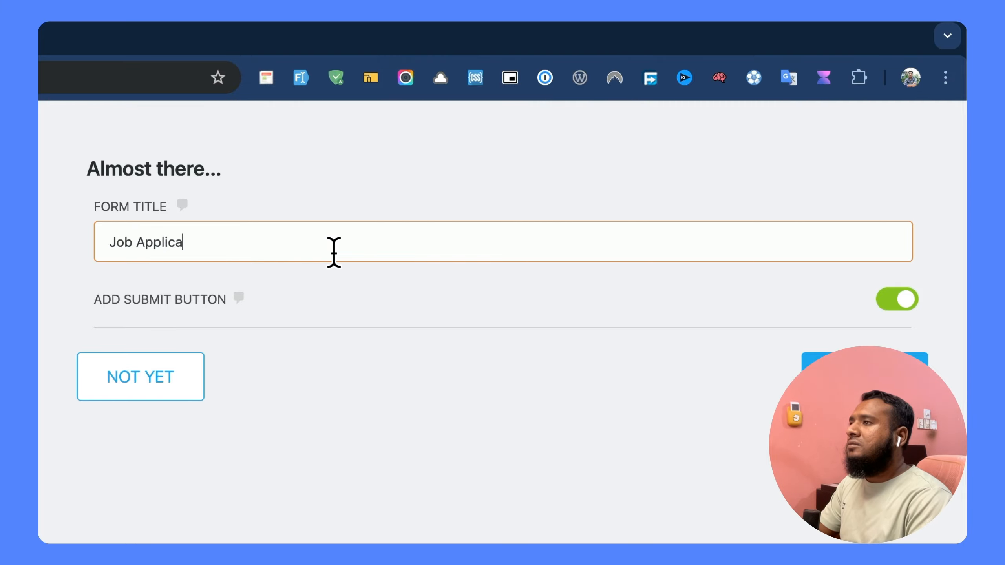
pyautogui.write('tion 2024')
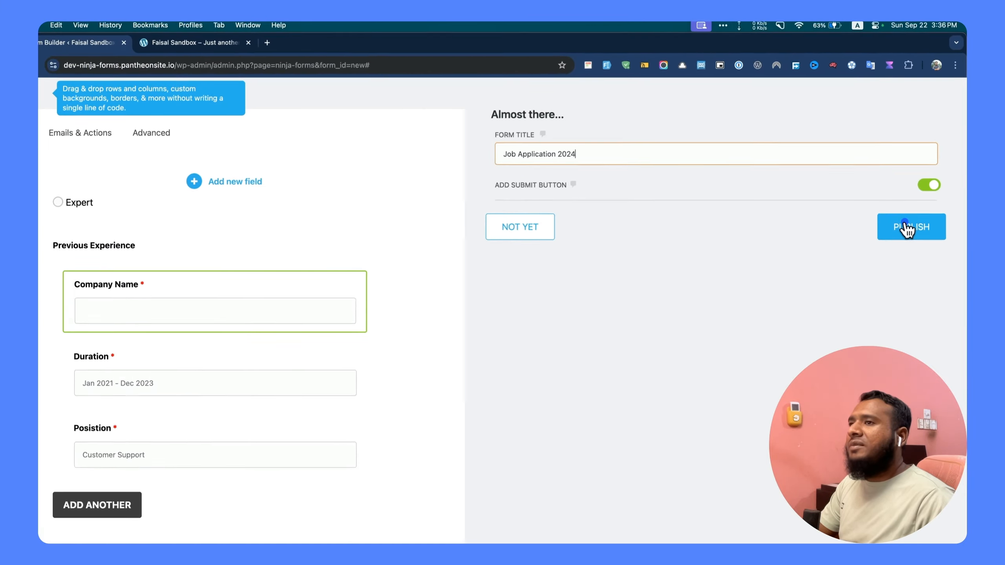
pyautogui.click(855, 374)
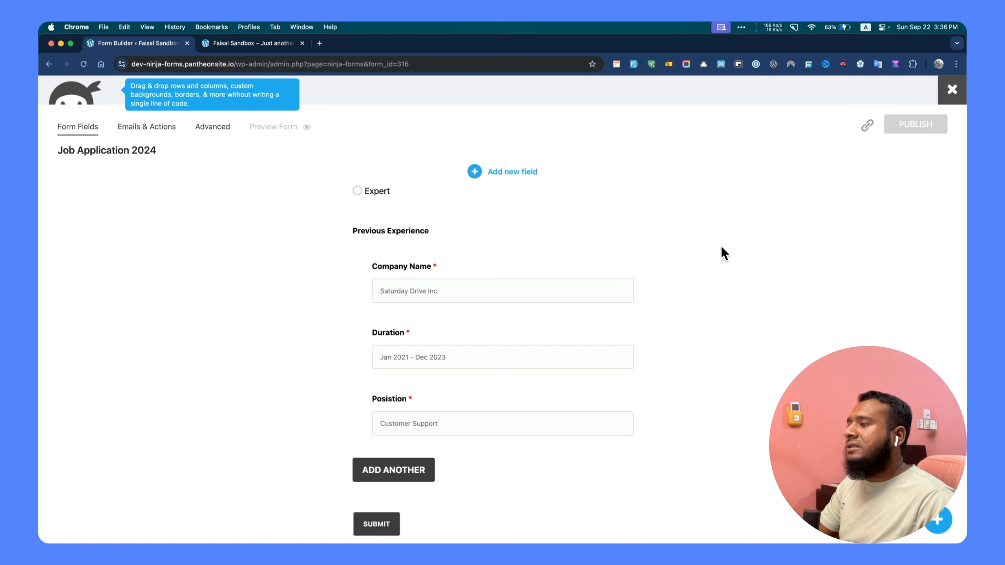
# - Preview the published form, examine its fields from the name entries to the Previous Experience fieldset, and close the preview
pyautogui.scroll(-1, 673, 214)
pyautogui.click(258, 126)
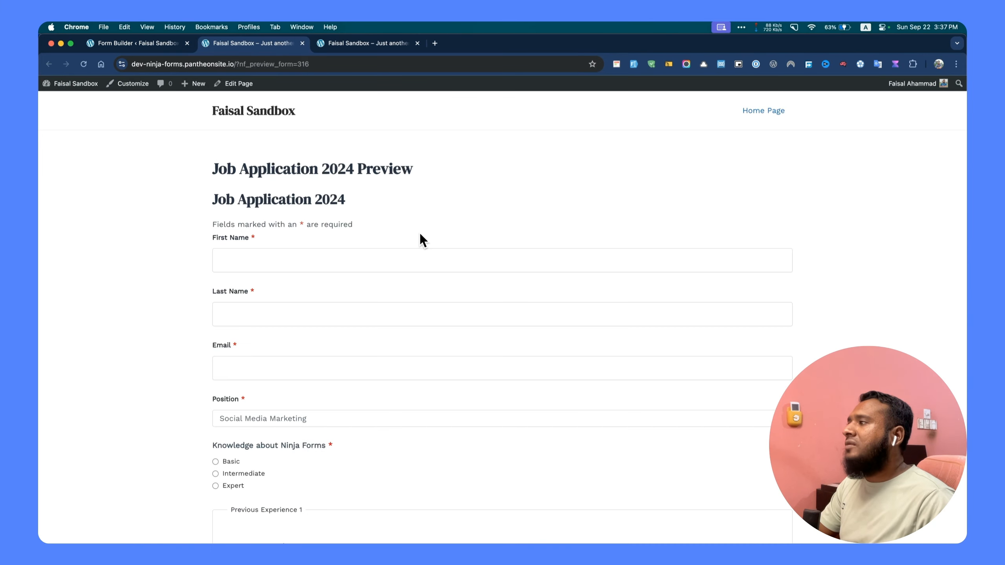
pyautogui.scroll(-10, 419, 232)
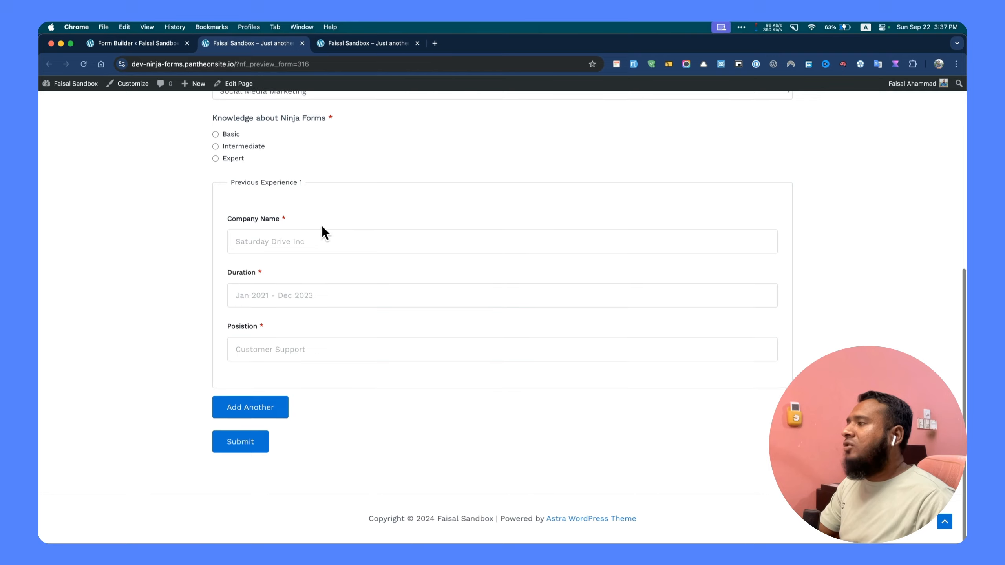
pyautogui.scroll(5, 323, 228)
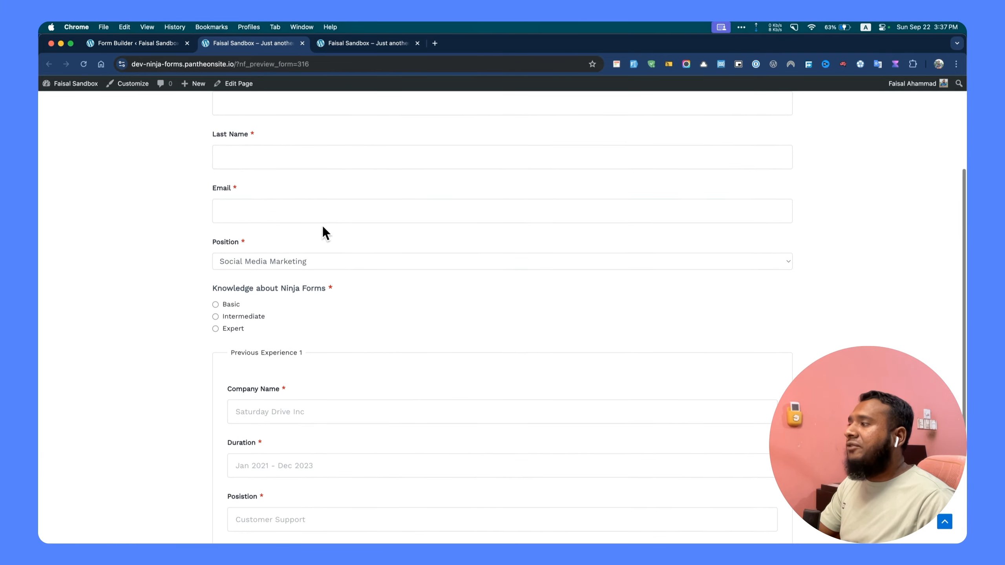
pyautogui.scroll(4, 322, 225)
pyautogui.scroll(-8, 287, 184)
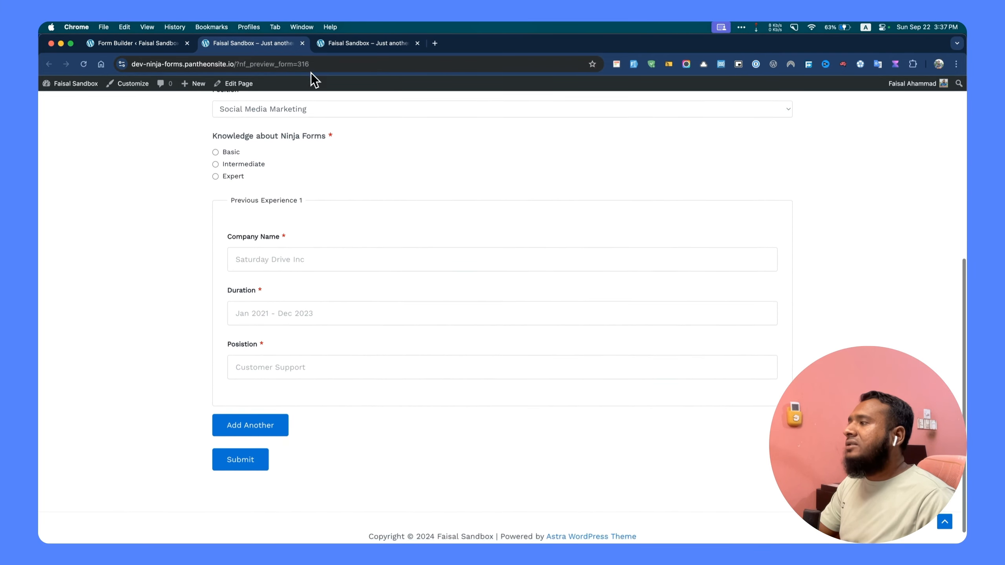
pyautogui.click(302, 43)
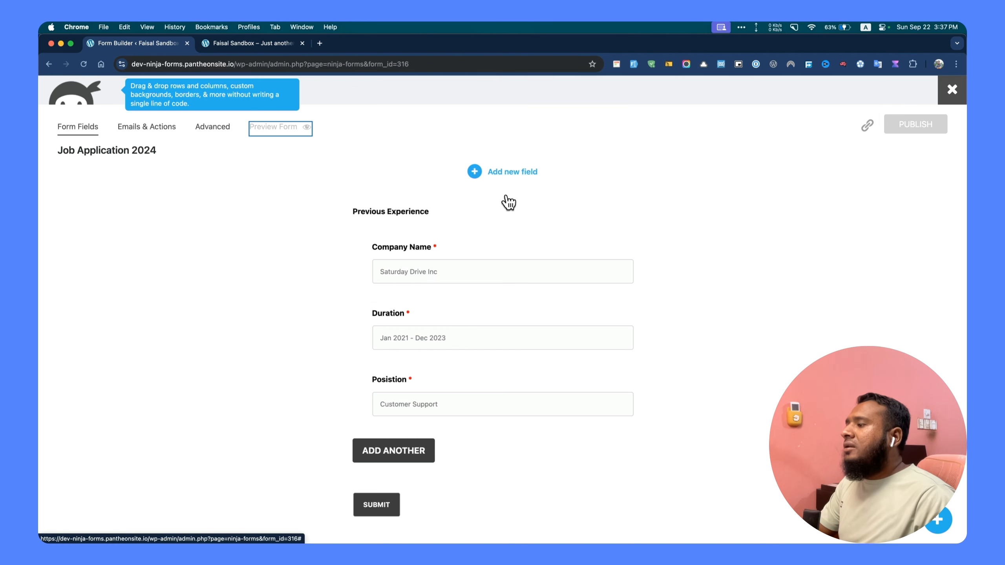
# - Add a Number field to the form between the Previous Experience fieldset and the Submit button
pyautogui.click(504, 173)
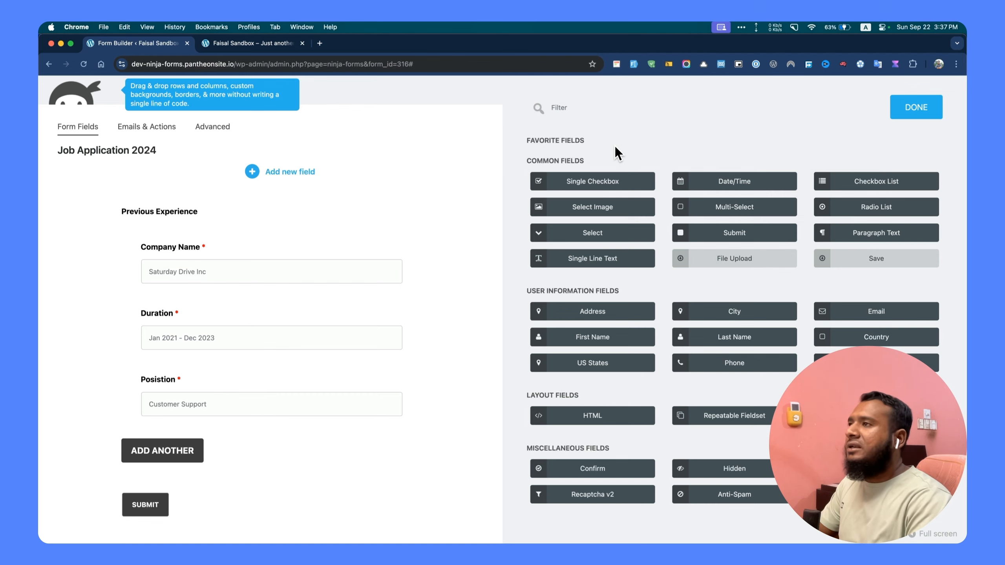
pyautogui.write('nu')
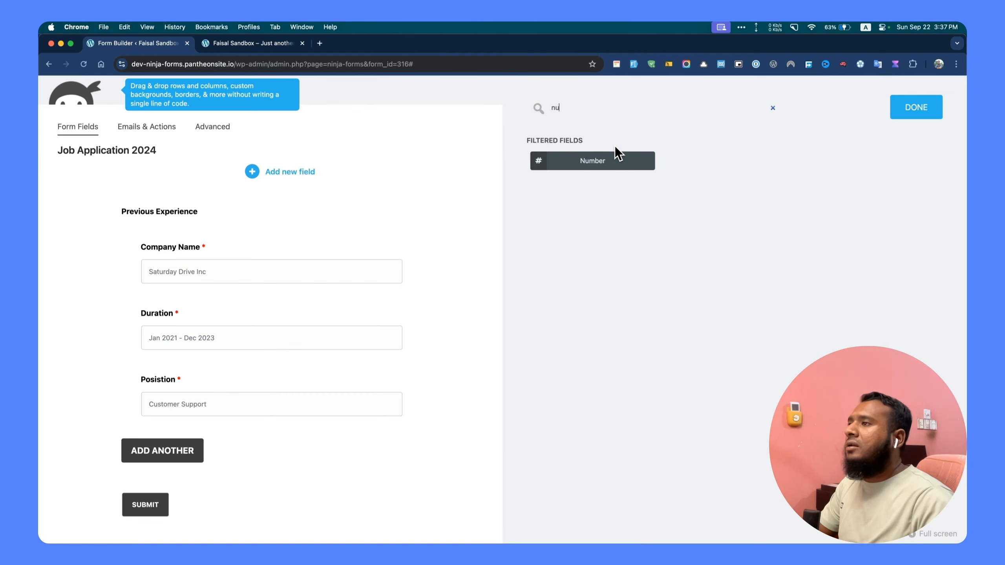
pyautogui.click(560, 167)
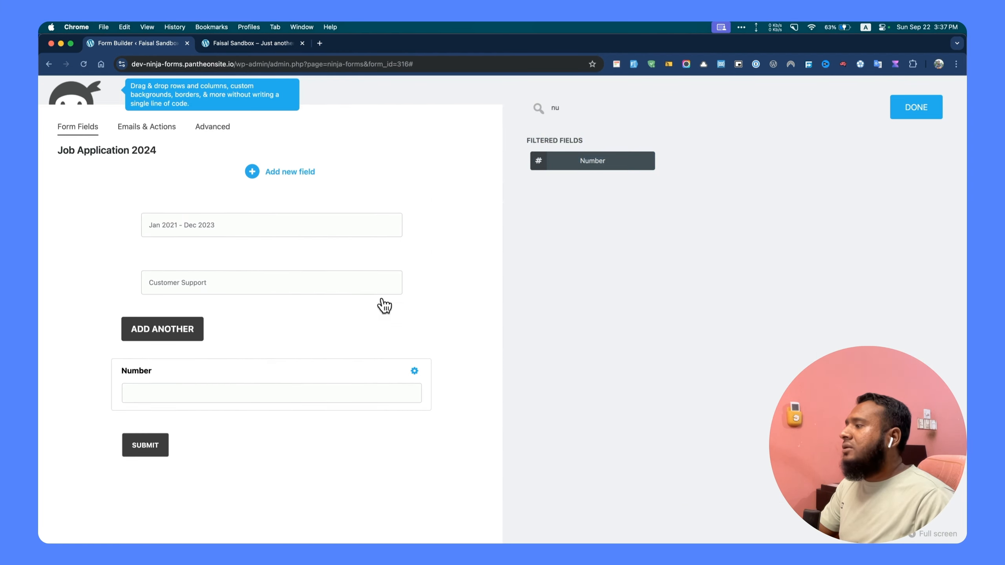
# - Label the new Number field "Expected Salary" and make it a required field
pyautogui.click(308, 386)
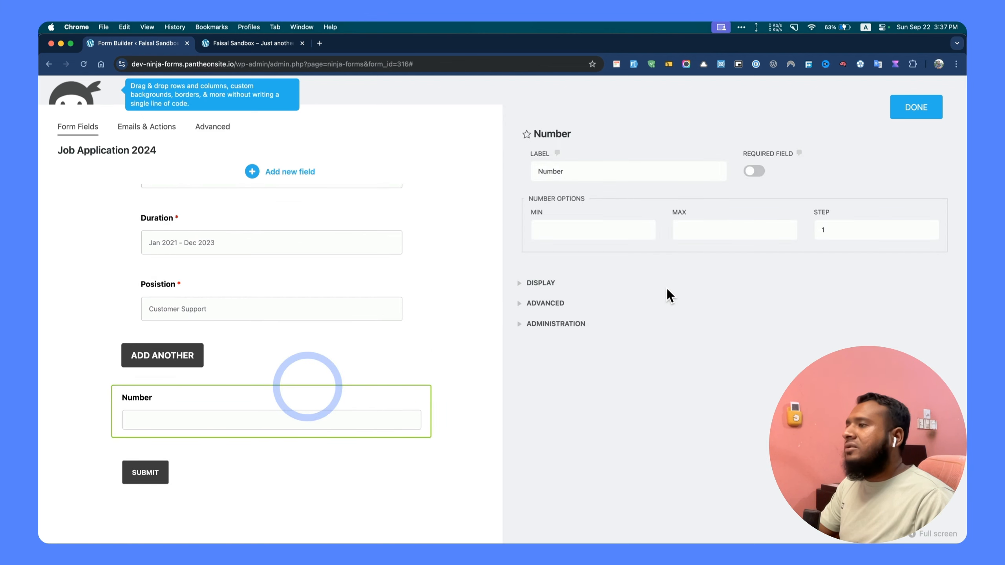
pyautogui.doubleClick(571, 171)
pyautogui.write('E')
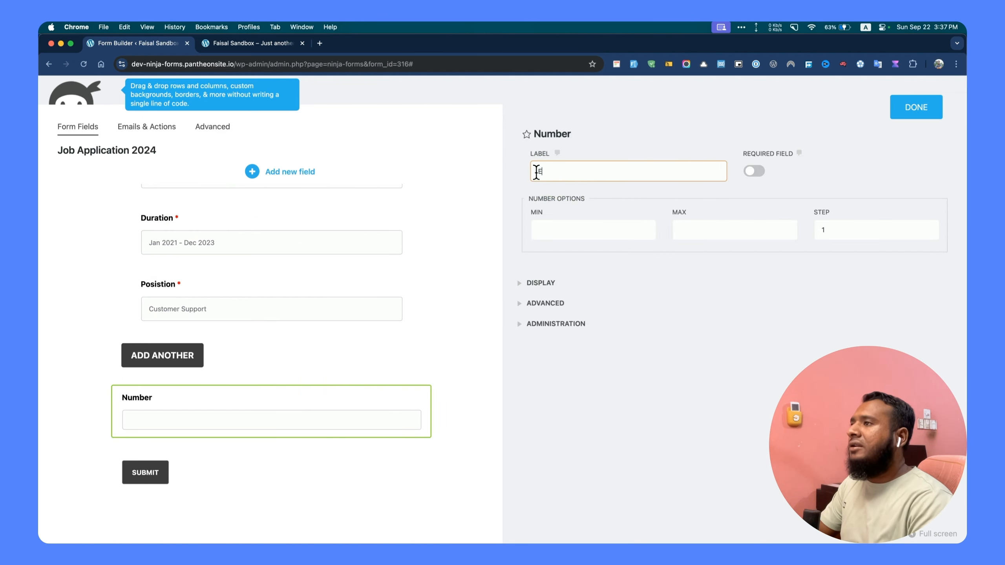
pyautogui.write('xpected Salary')
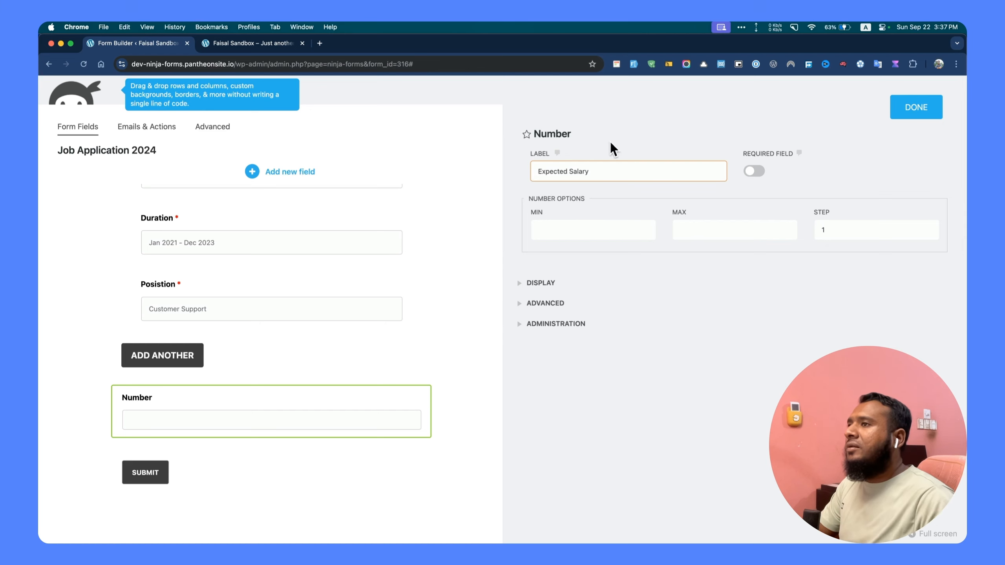
pyautogui.click(754, 172)
# - Limit the Expected Salary field to a minimum of 500 and a maximum of 5000
pyautogui.click(605, 227)
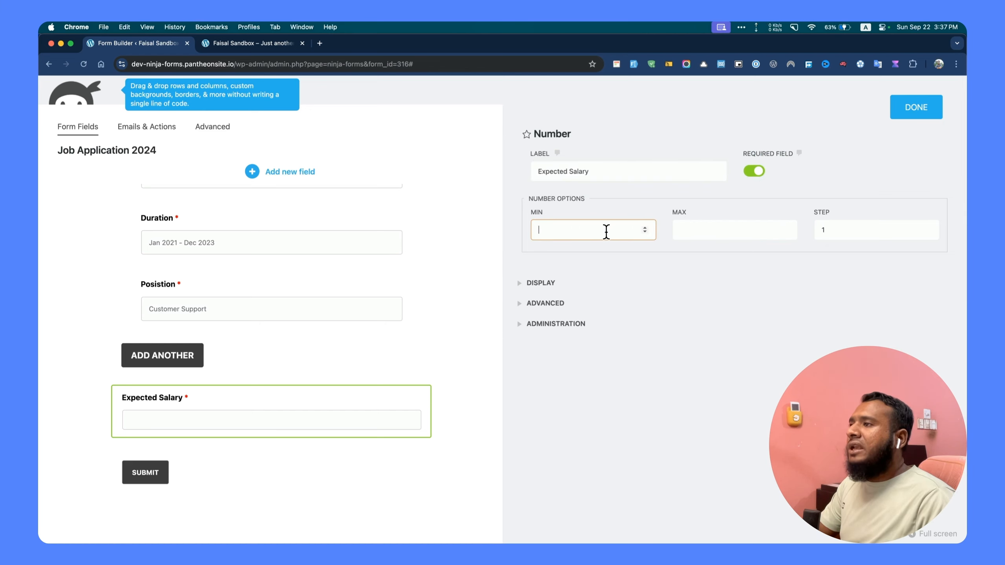
pyautogui.click(835, 231)
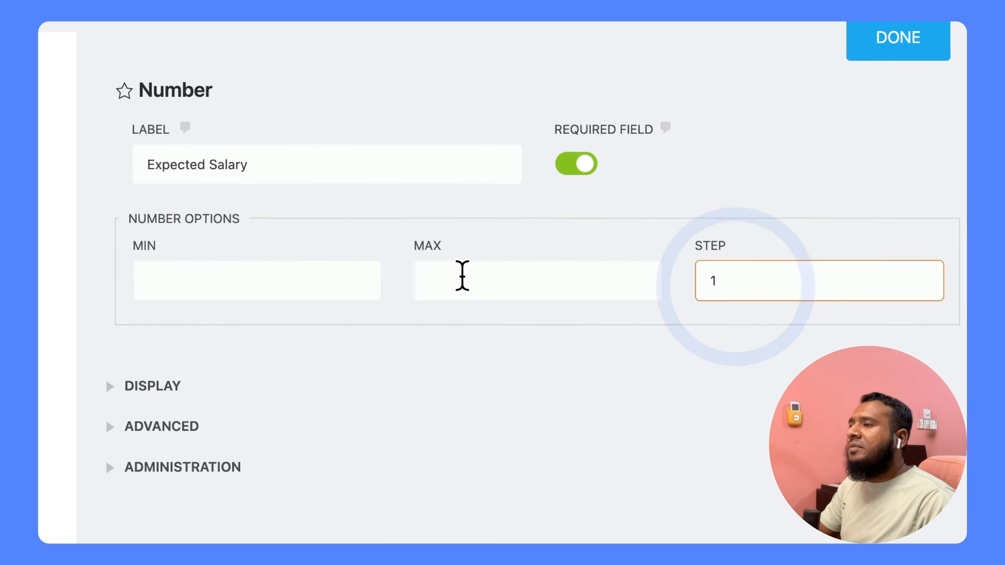
pyautogui.click(355, 279)
pyautogui.click(355, 286)
pyautogui.click(354, 280)
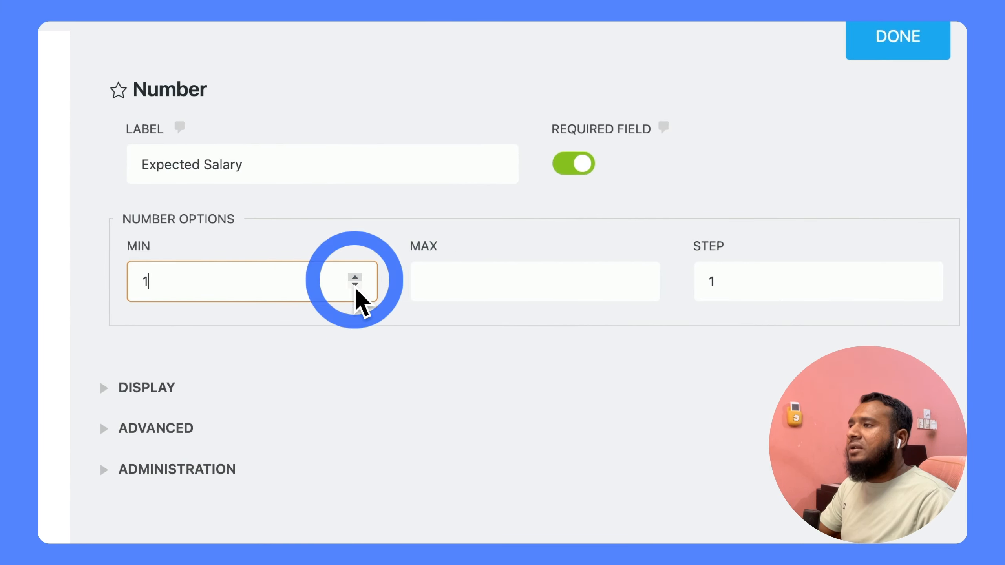
pyautogui.click(355, 286)
pyautogui.click(354, 280)
pyautogui.press('BackSpace')
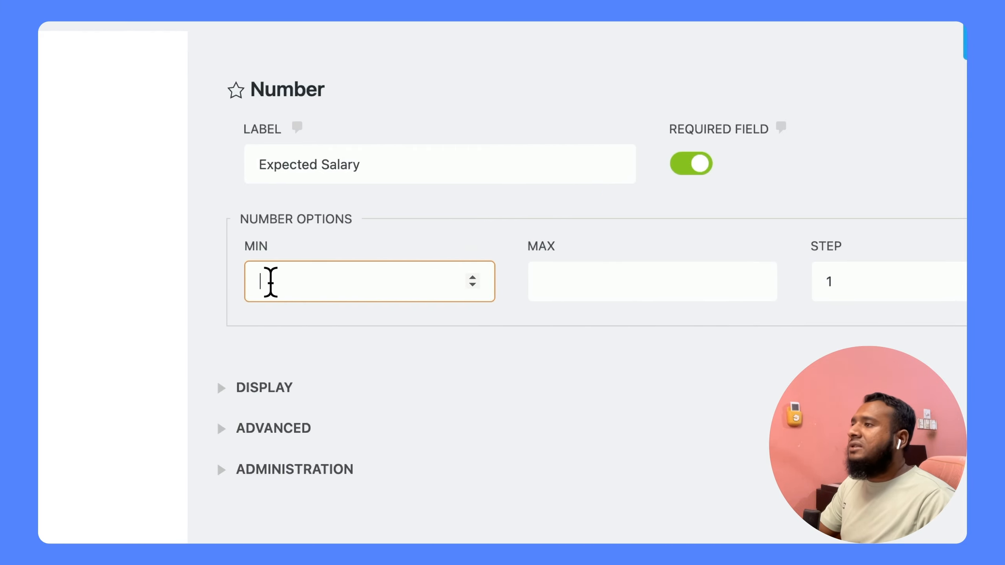
pyautogui.write('500')
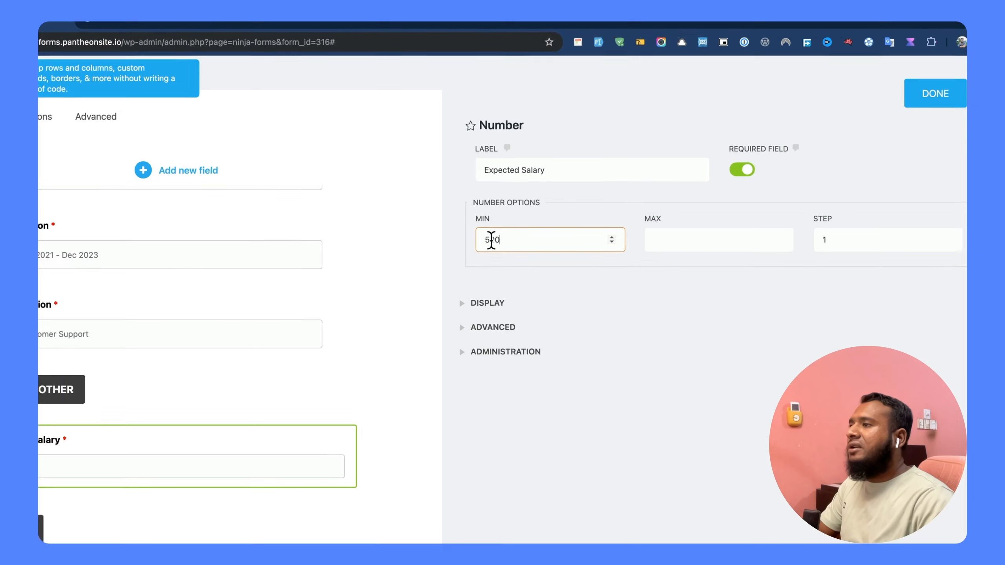
pyautogui.click(531, 289)
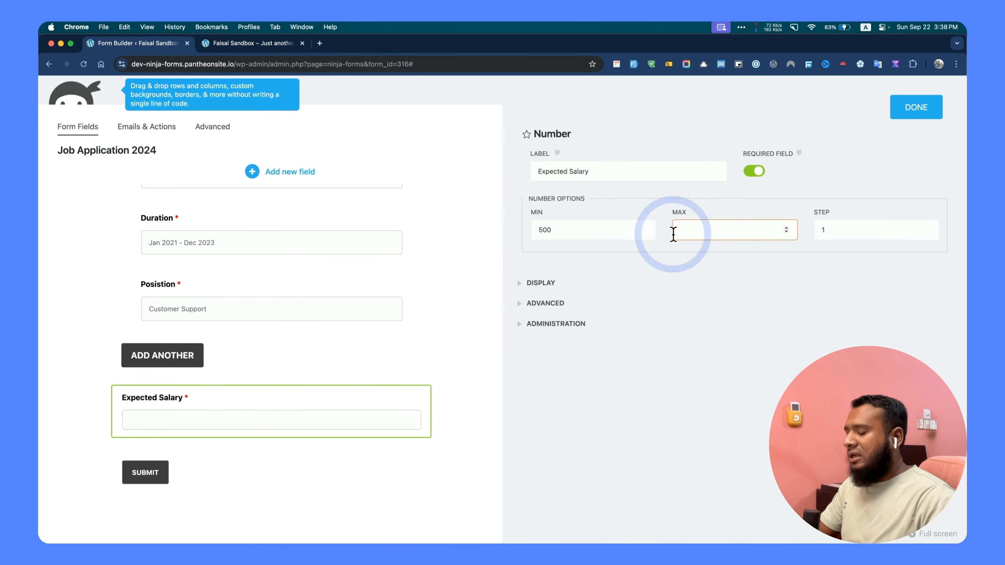
pyautogui.write('5000')
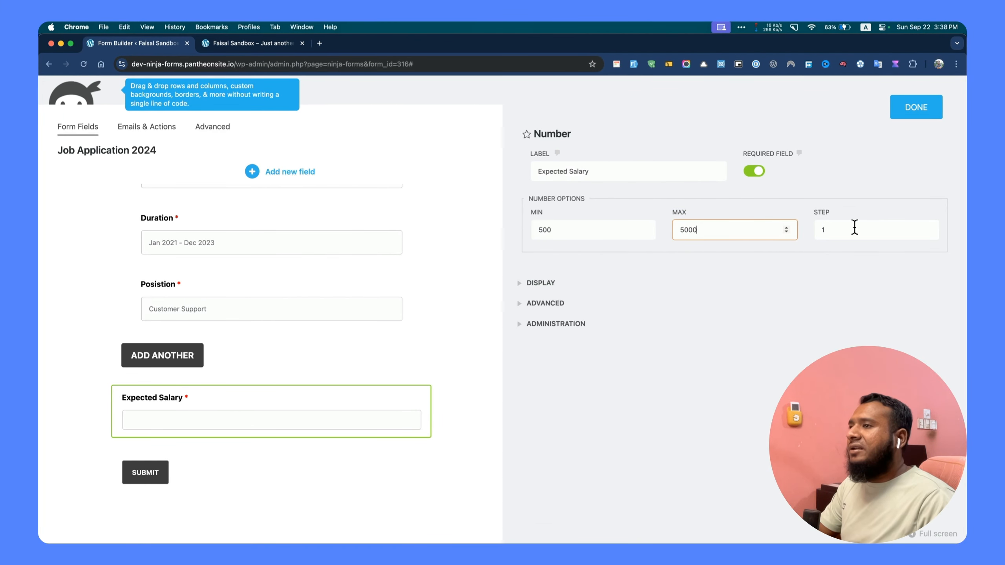
# - Clear the maximum and minimum limits of the Expected Salary field
pyautogui.click(691, 227)
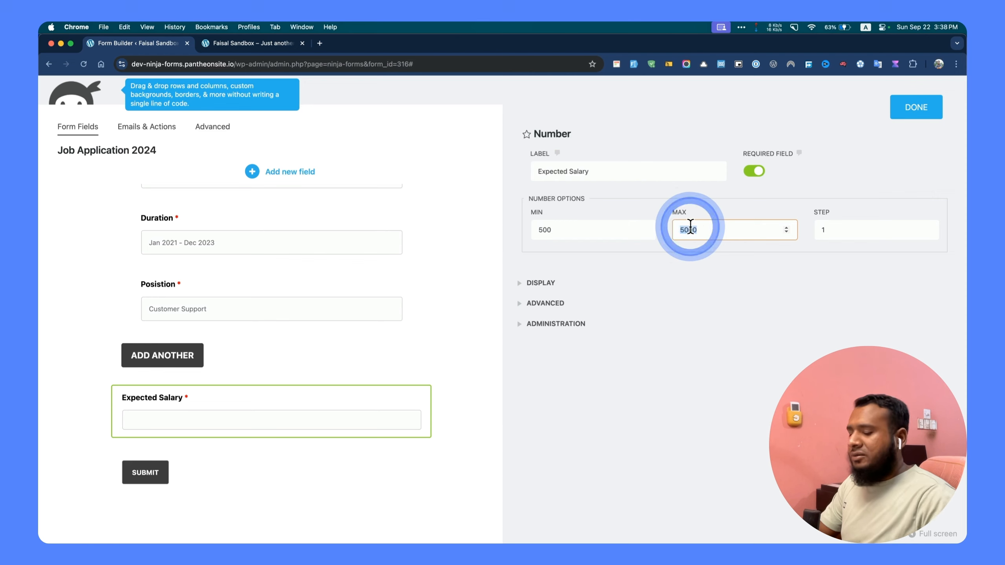
pyautogui.press('BackSpace')
pyautogui.click(561, 228)
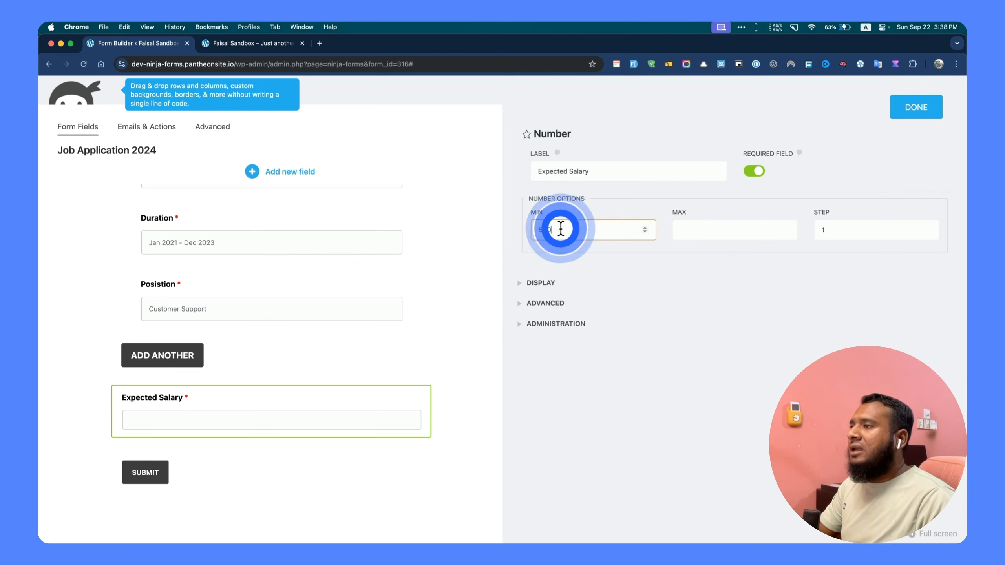
pyautogui.scroll(-6, 560, 229)
pyautogui.scroll(6, 561, 229)
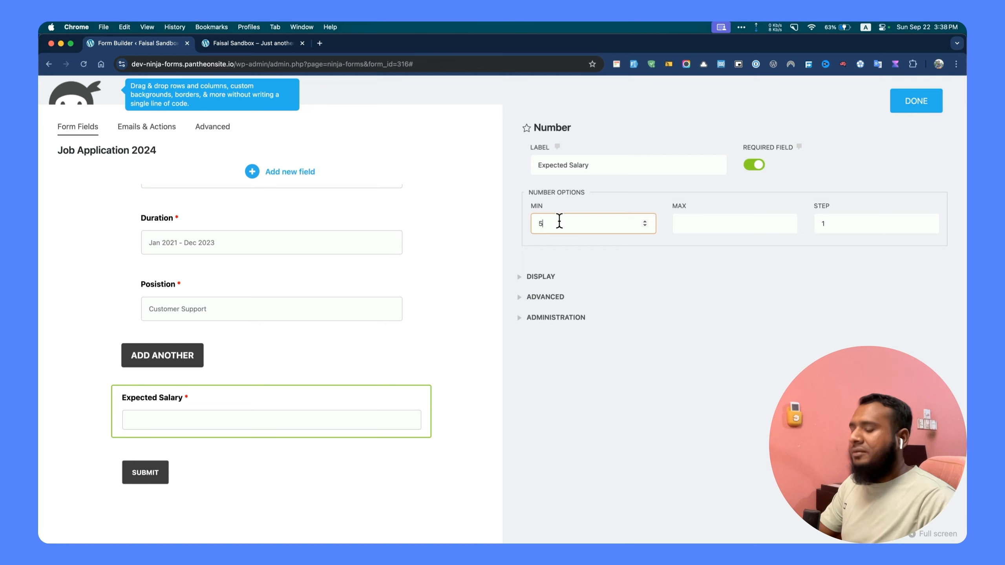
pyautogui.press('BackSpace')
pyautogui.scroll(-6, 560, 222)
pyautogui.scroll(6, 559, 221)
# - Set the Expected Salary field's step to 100, check its advanced and administration options, and close its settings
pyautogui.click(839, 234)
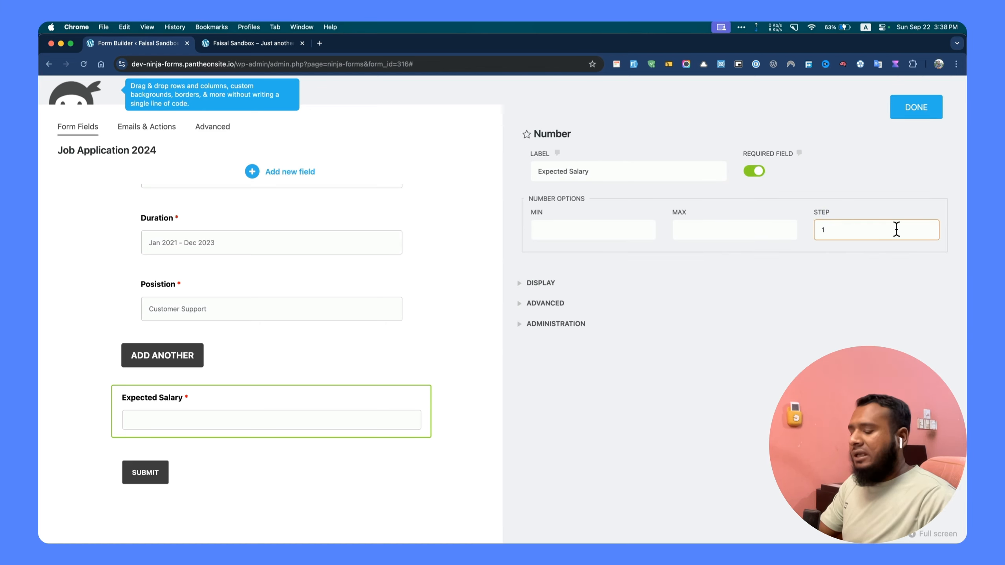
pyautogui.write('00')
pyautogui.scroll(-1, 964, 224)
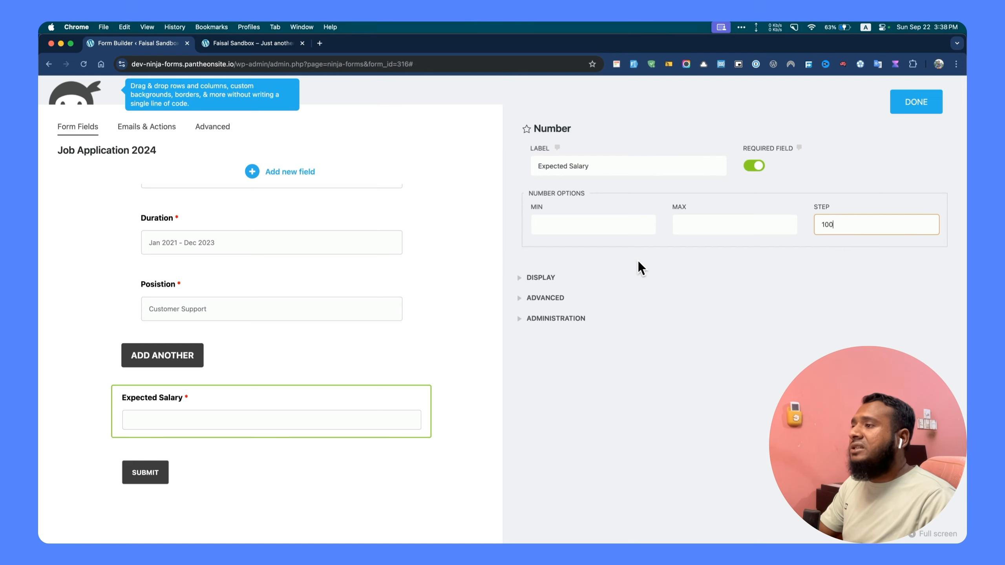
pyautogui.click(548, 298)
pyautogui.click(549, 371)
pyautogui.scroll(-2, 566, 365)
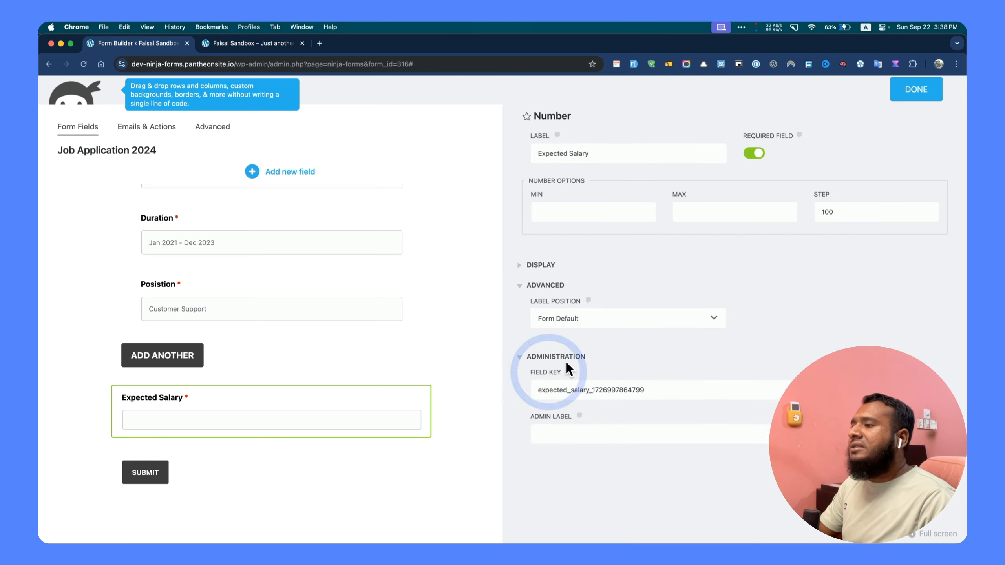
pyautogui.click(545, 312)
pyautogui.click(547, 244)
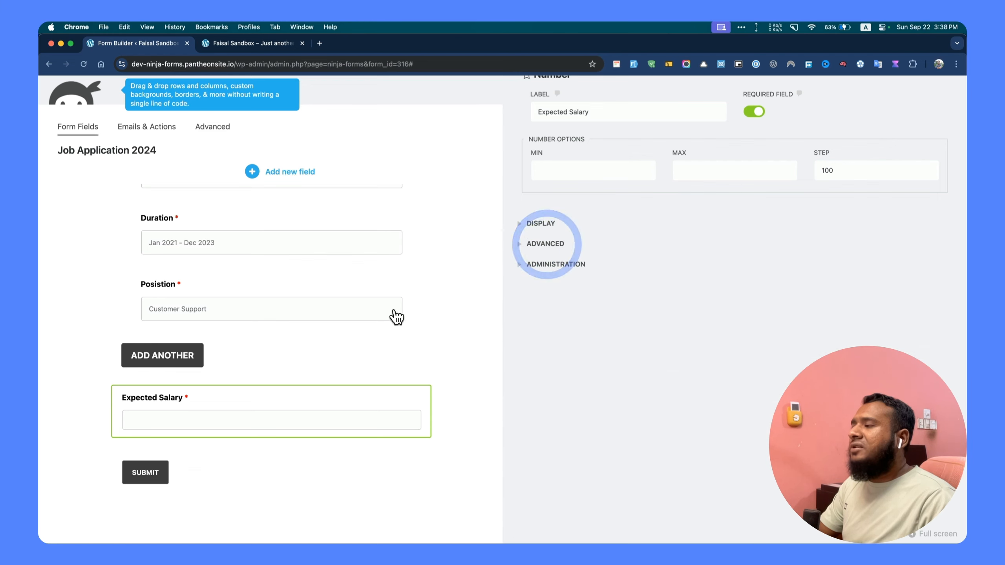
pyautogui.scroll(-4, 339, 406)
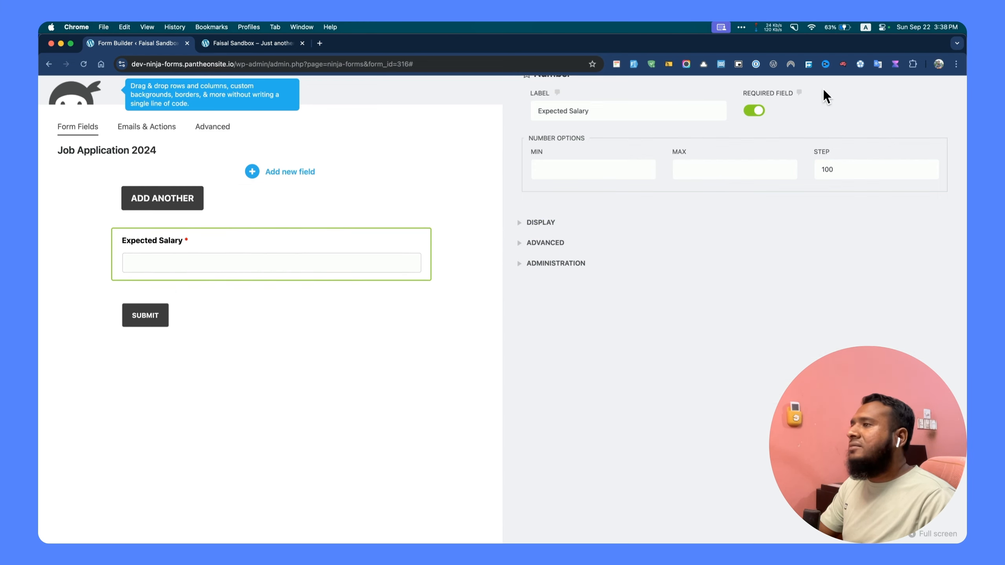
pyautogui.scroll(2, 801, 139)
pyautogui.click(928, 118)
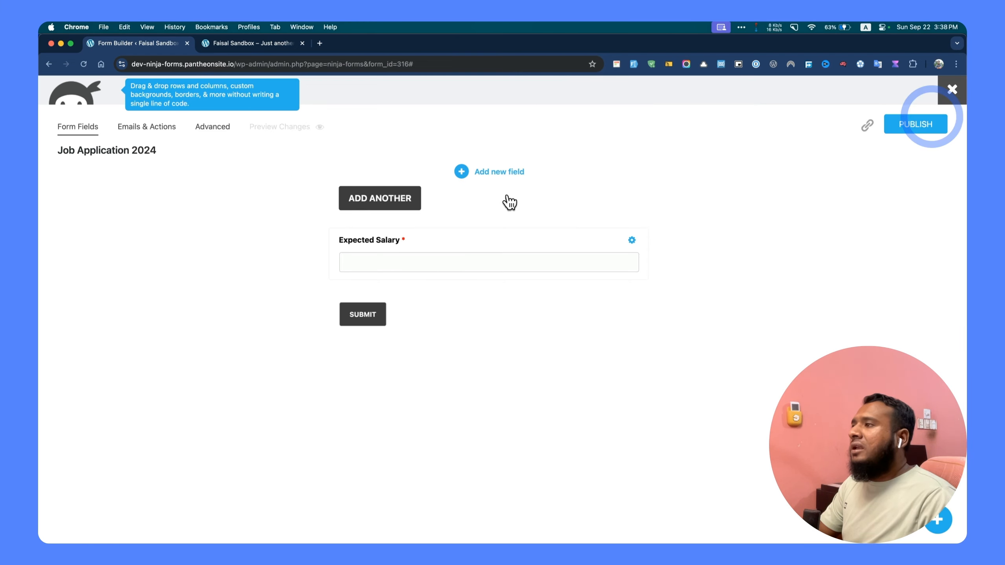
# - Add a Repeatable Fieldset to the form between the Expected Salary field and the Submit button
pyautogui.click(514, 173)
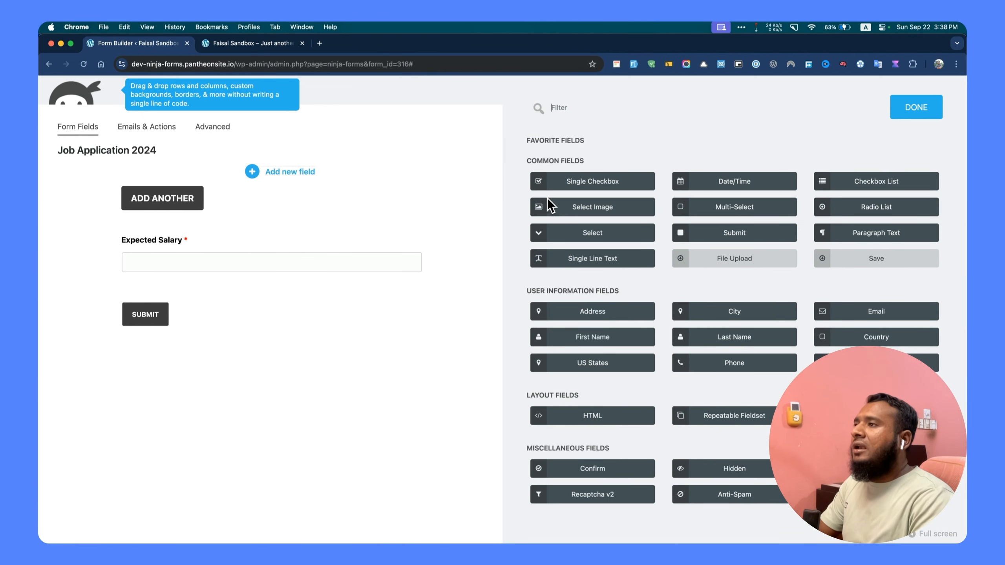
pyautogui.write('rep')
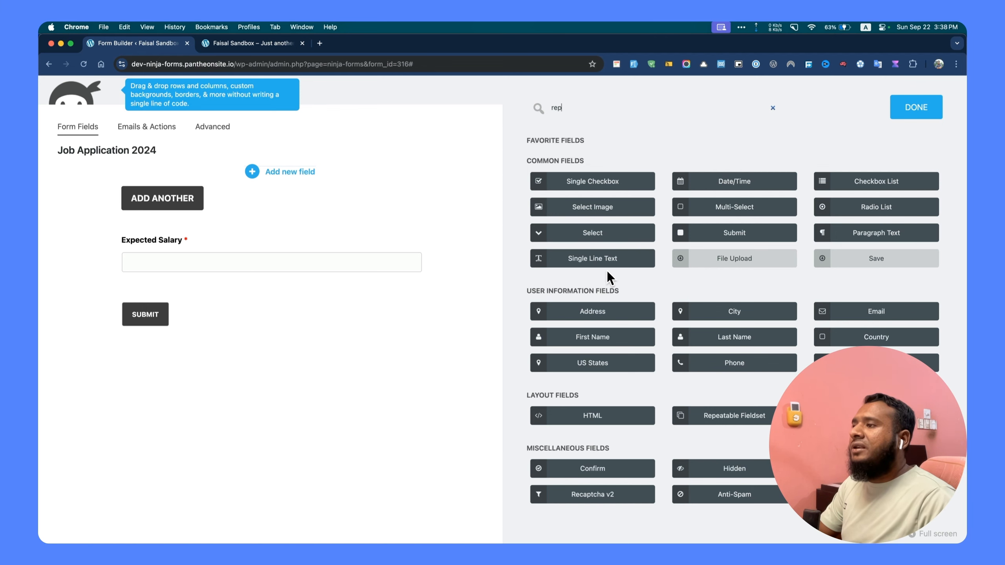
pyautogui.scroll(-5, 623, 296)
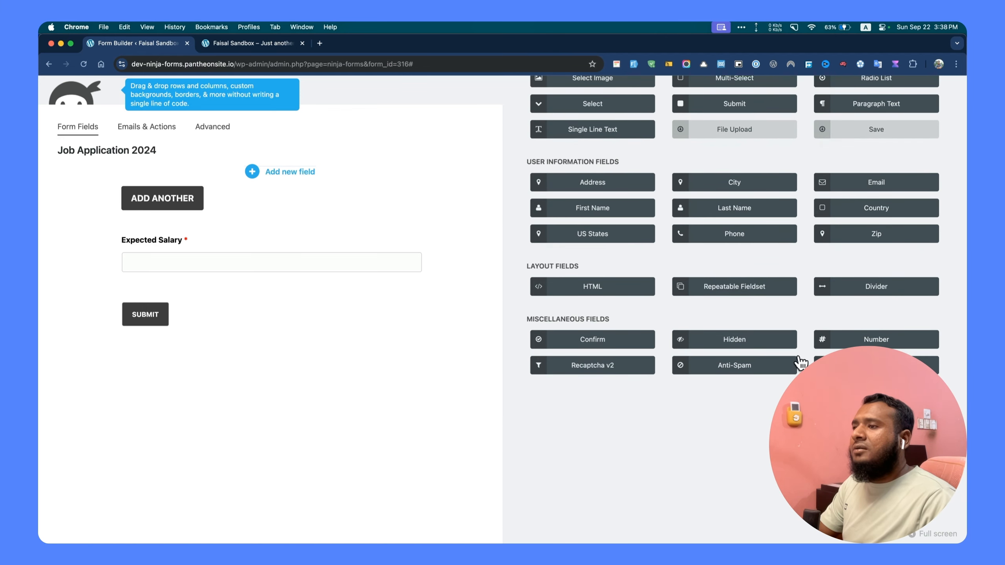
pyautogui.click(735, 287)
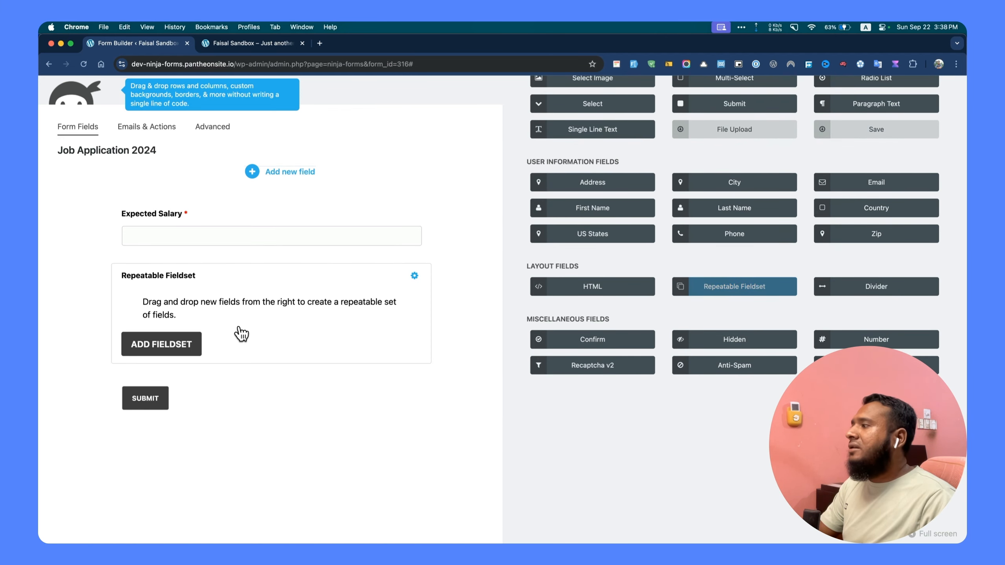
# - Label the new repeatable fieldset "Social Media Links"
pyautogui.click(239, 326)
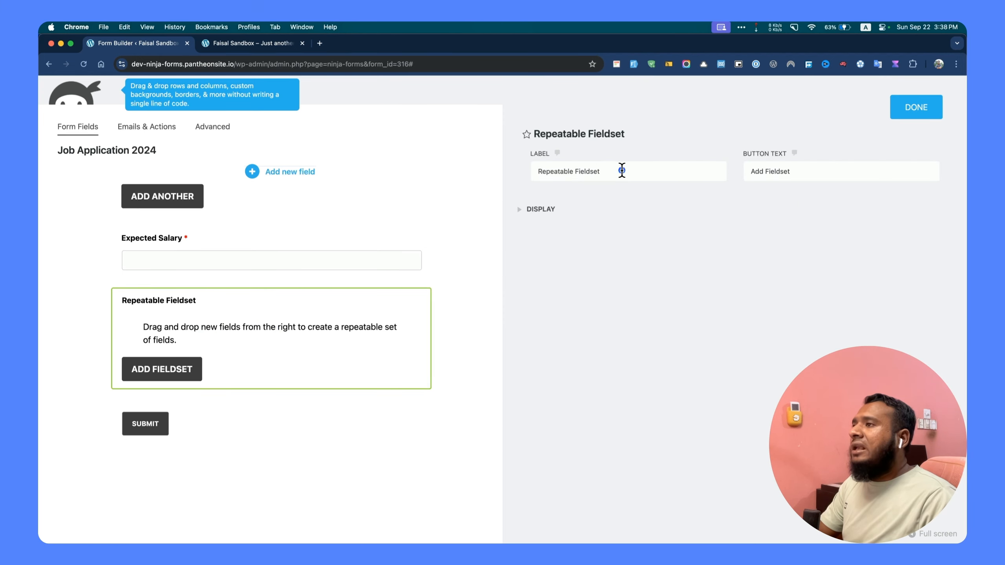
pyautogui.moveTo(621, 170); pyautogui.dragTo(539, 173)
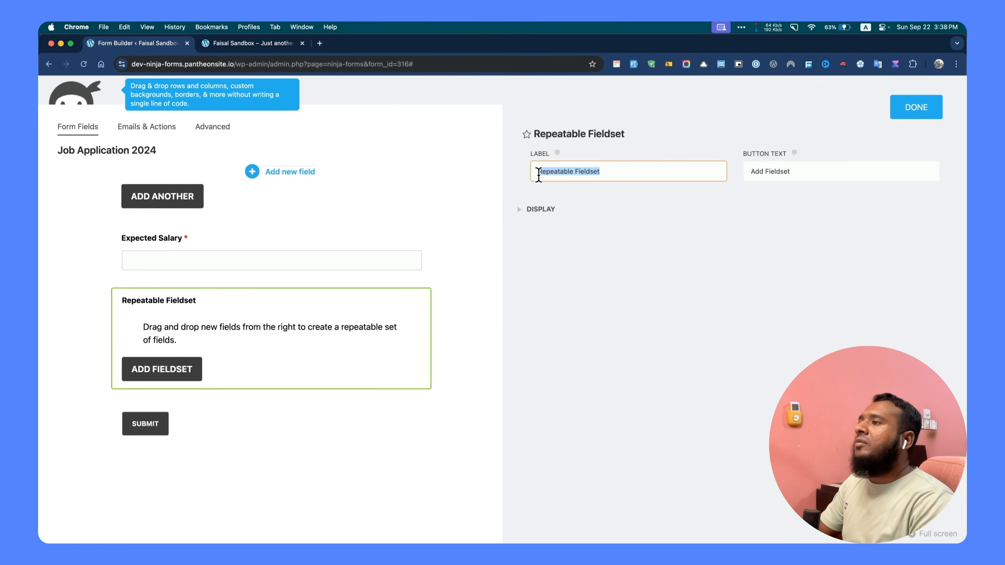
pyautogui.write('Soci')
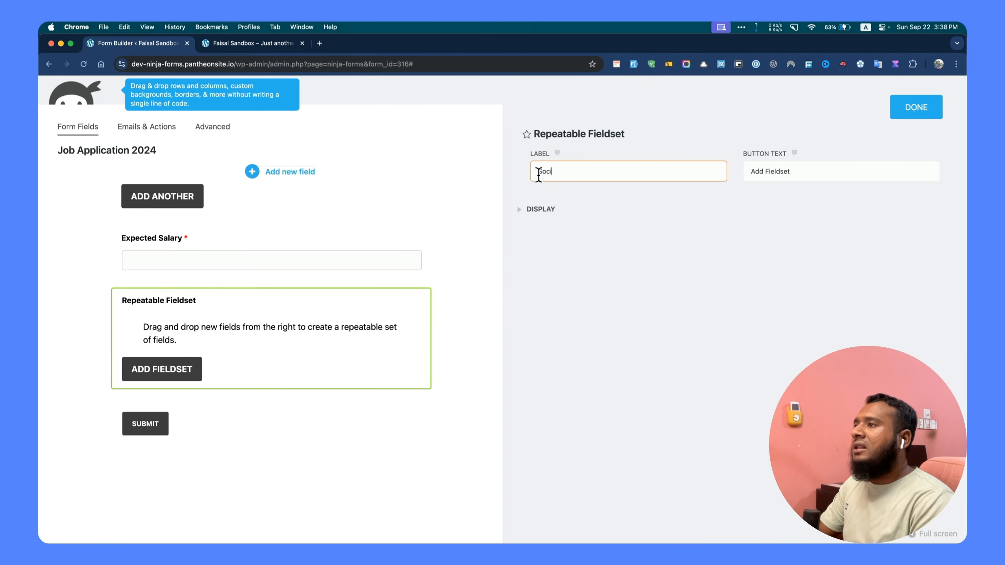
pyautogui.write('al Mei')
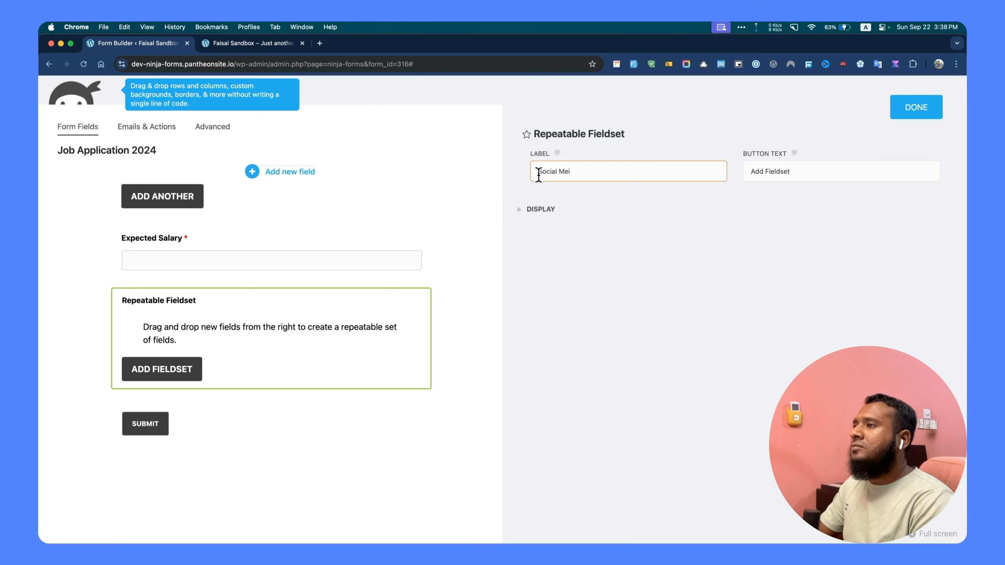
pyautogui.press('BackSpace')
pyautogui.write('dia Links')
# - Set the Social Media Links fieldset's button text to "Add Social Link" and close its settings
pyautogui.doubleClick(811, 177)
pyautogui.write('Socia')
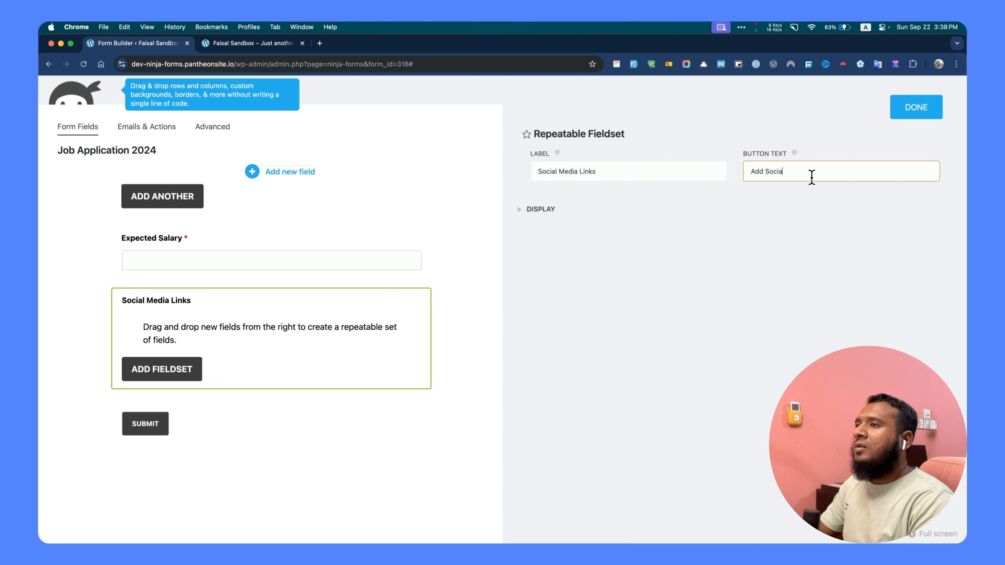
pyautogui.write('l Link')
pyautogui.click(915, 109)
pyautogui.click(486, 318)
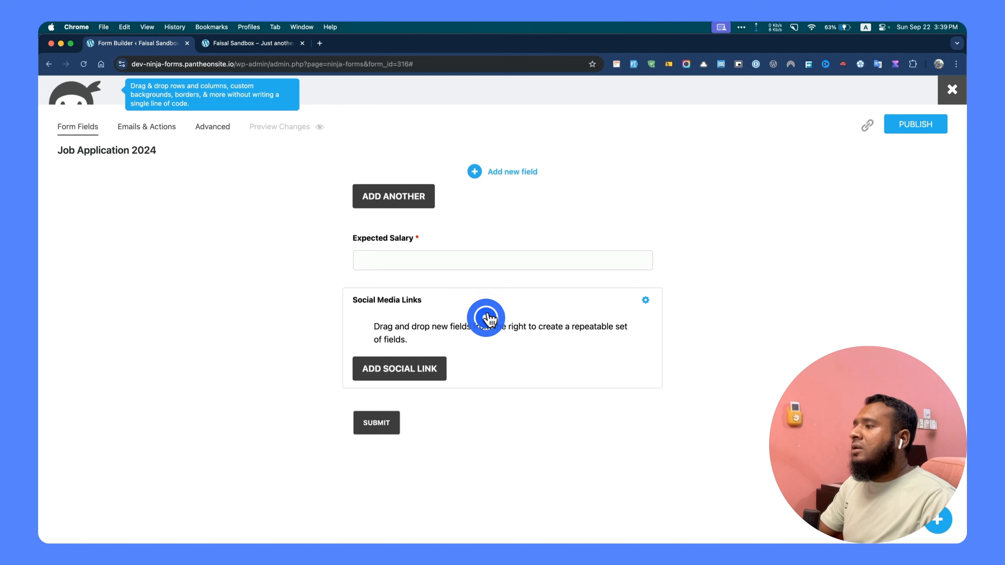
# - Add a Single Line Text field inside the Social Media Links fieldset
pyautogui.click(513, 172)
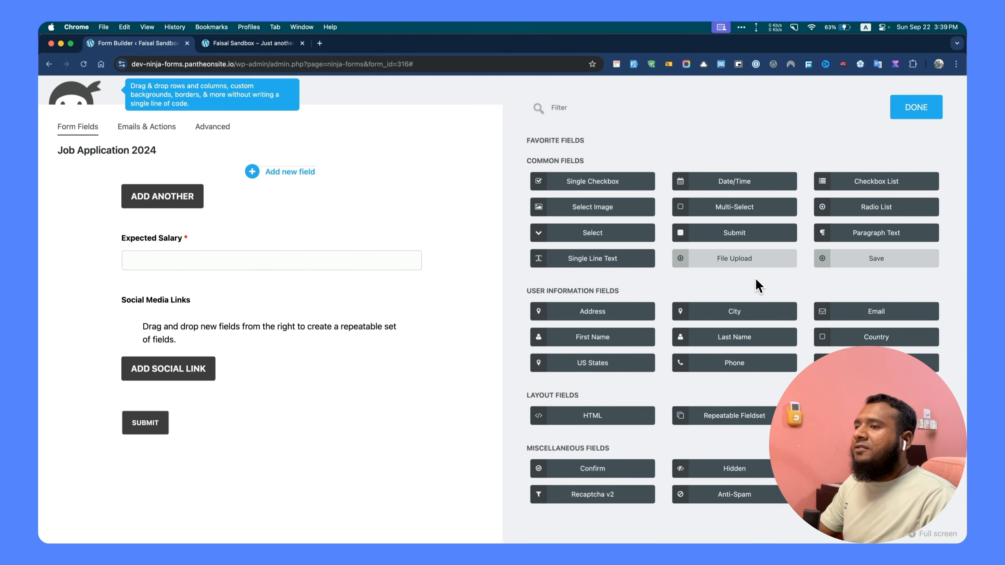
pyautogui.scroll(-3, 755, 278)
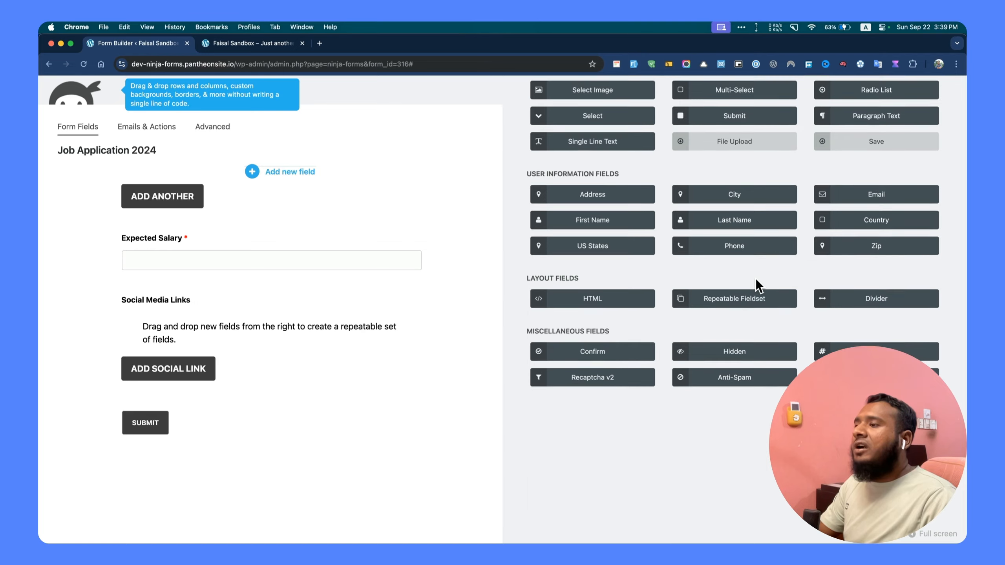
pyautogui.scroll(3, 756, 278)
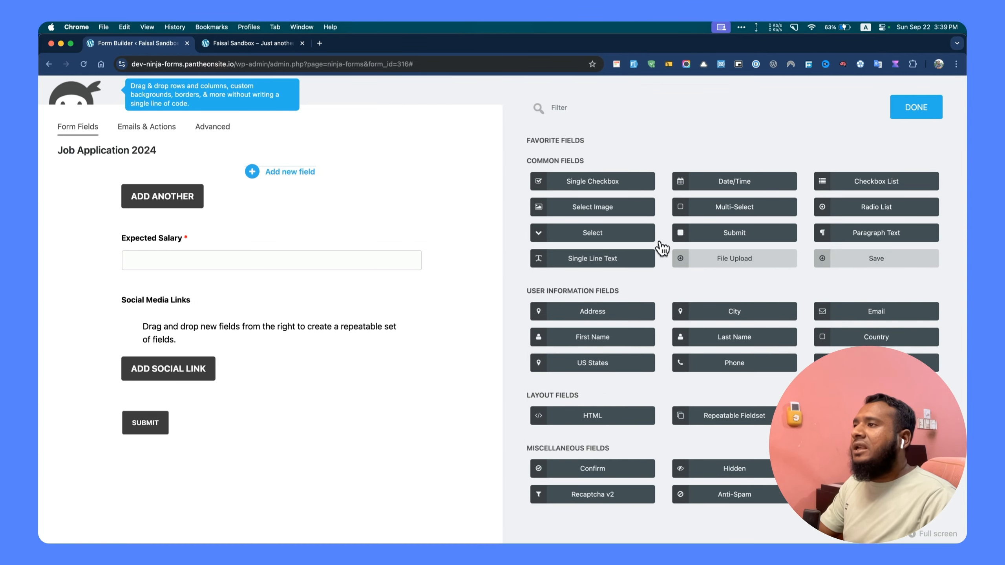
pyautogui.moveTo(623, 265); pyautogui.dragTo(247, 347)
# - Label the Single Line Text field inside the Social Media Links fieldset "Social Media Link" and make it required
pyautogui.click(253, 352)
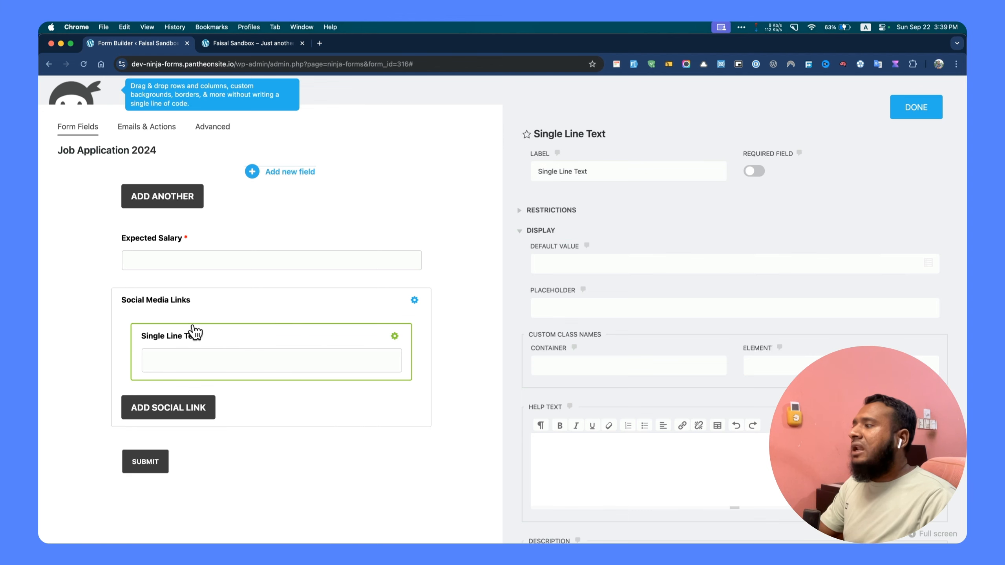
pyautogui.moveTo(595, 171); pyautogui.dragTo(534, 173)
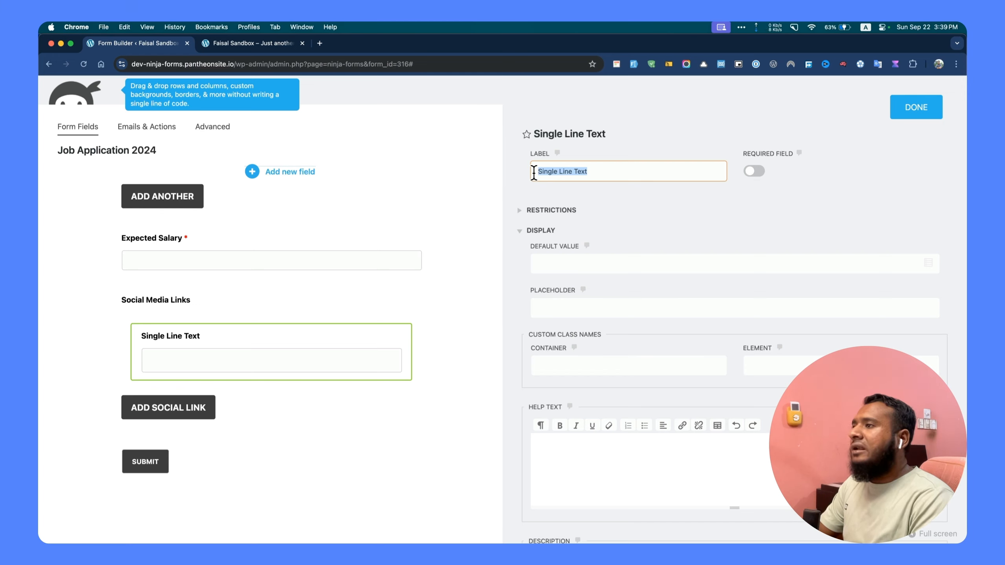
pyautogui.write('So')
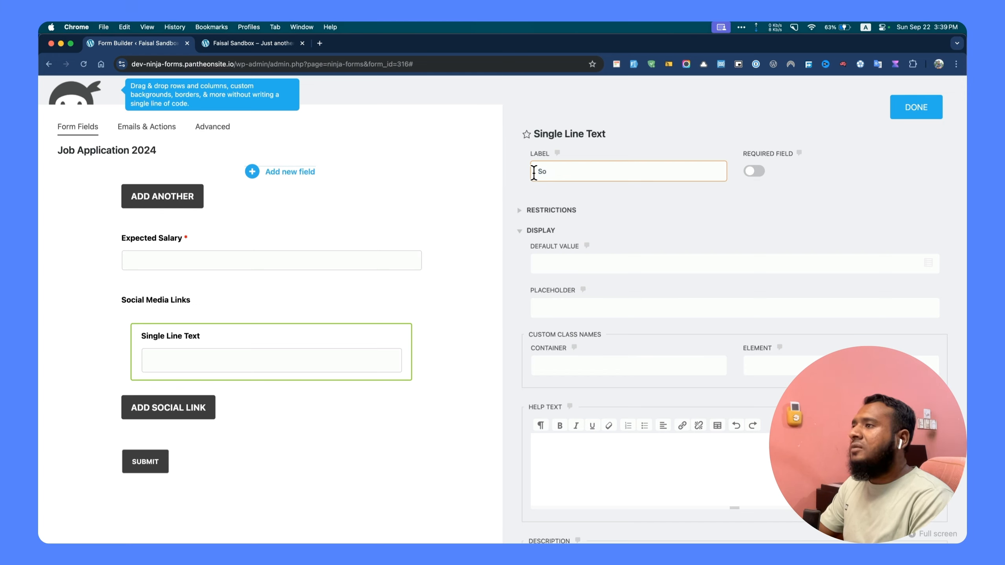
pyautogui.press('BackSpace')
pyautogui.write('ocial ')
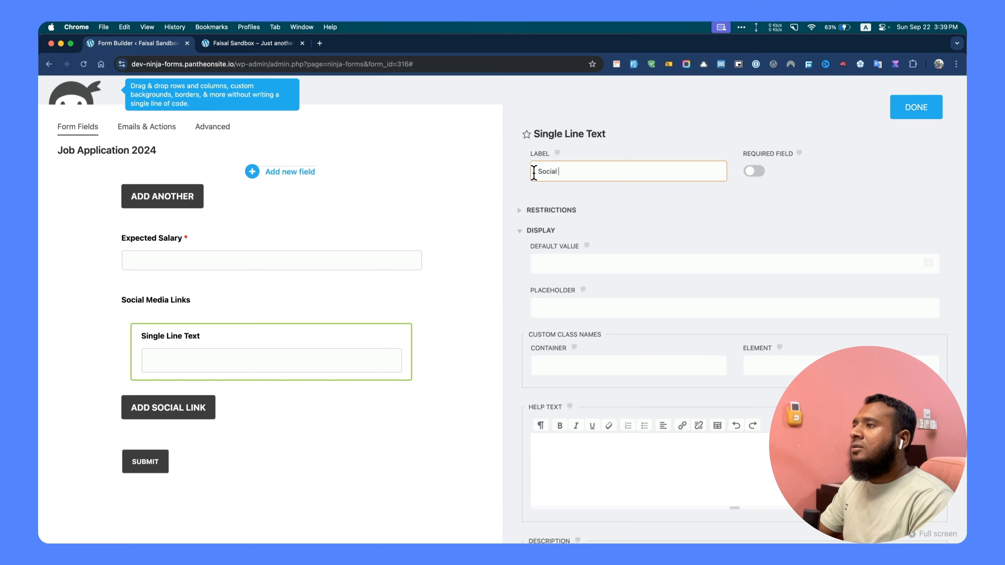
pyautogui.write('Media Link')
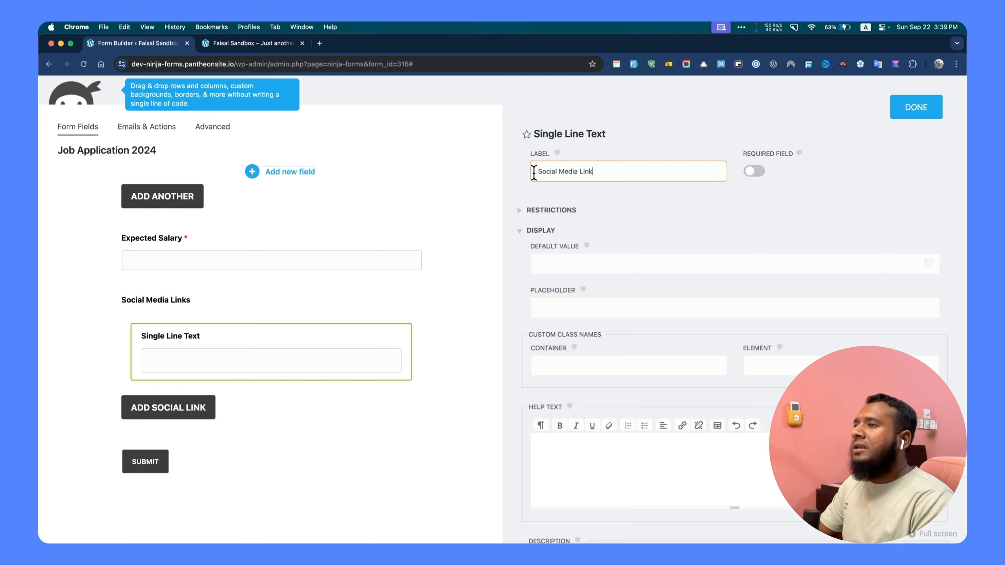
pyautogui.click(760, 174)
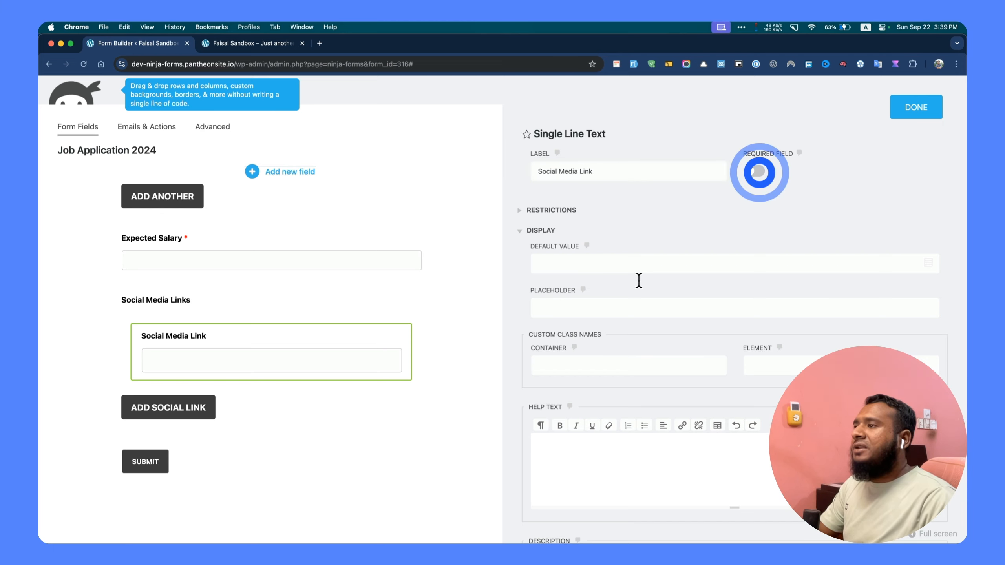
# - Set the Social Media Link field's placeholder to the GitHub profile URL copied from a new browser tab, and close the field's settings
pyautogui.click(590, 309)
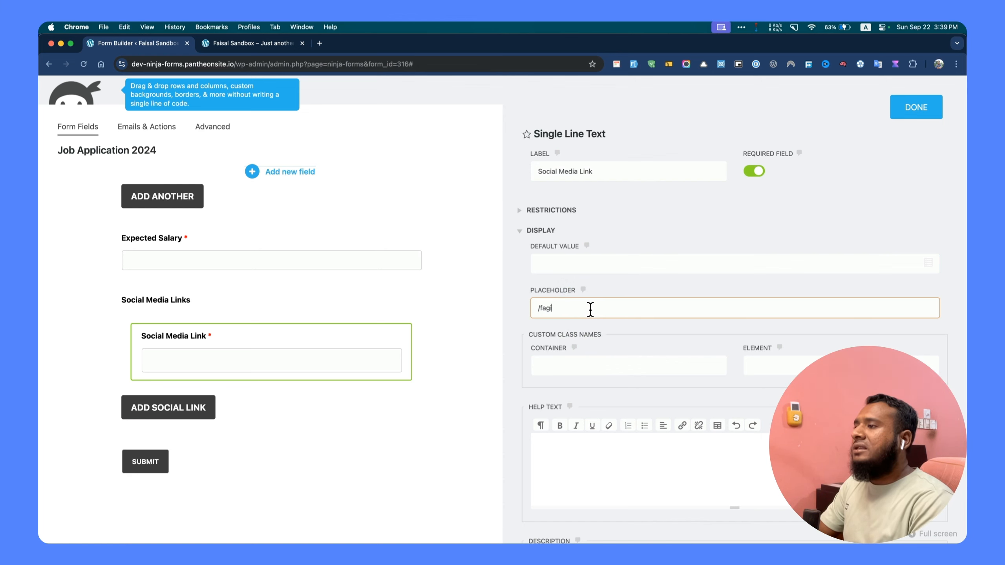
pyautogui.press('super+a')
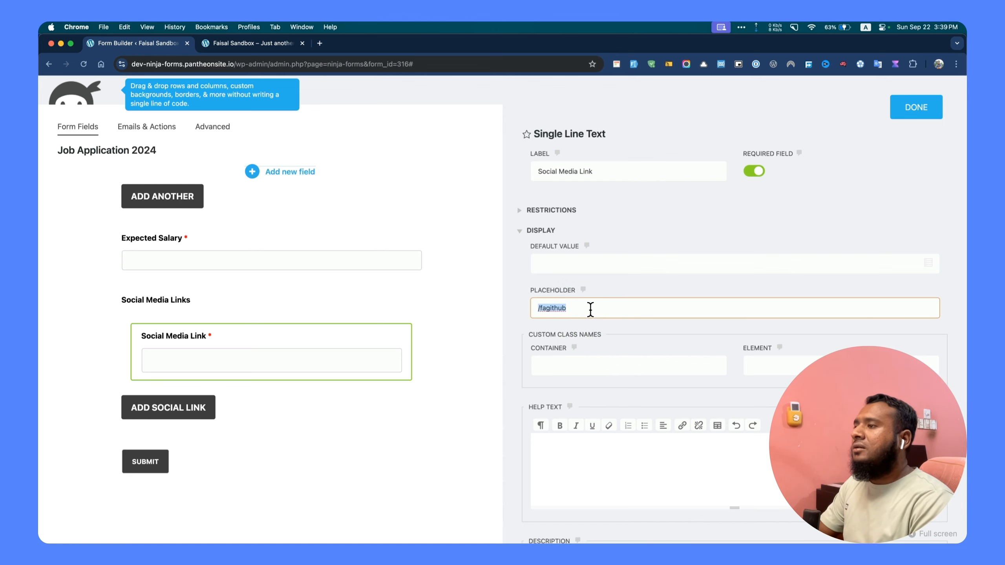
pyautogui.press('BackSpace')
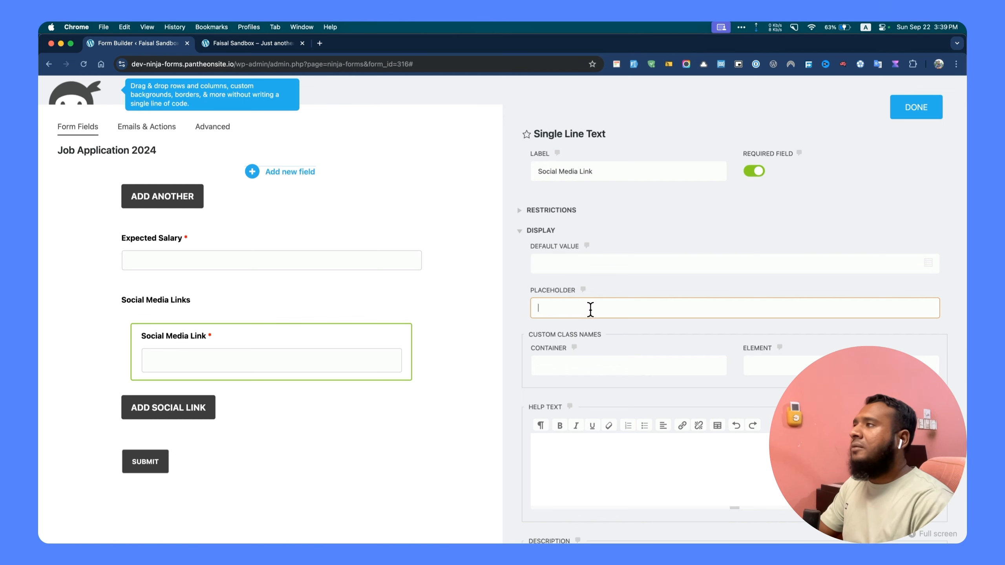
pyautogui.click(318, 43)
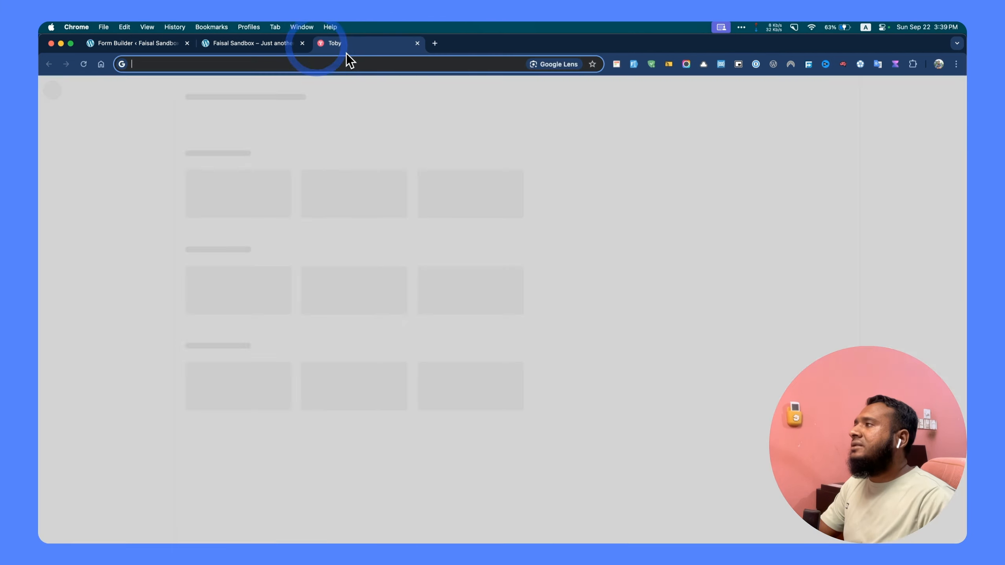
pyautogui.write('github.com/faisalahammad/')
pyautogui.press('super+a')
pyautogui.press('super+c')
pyautogui.click(123, 41)
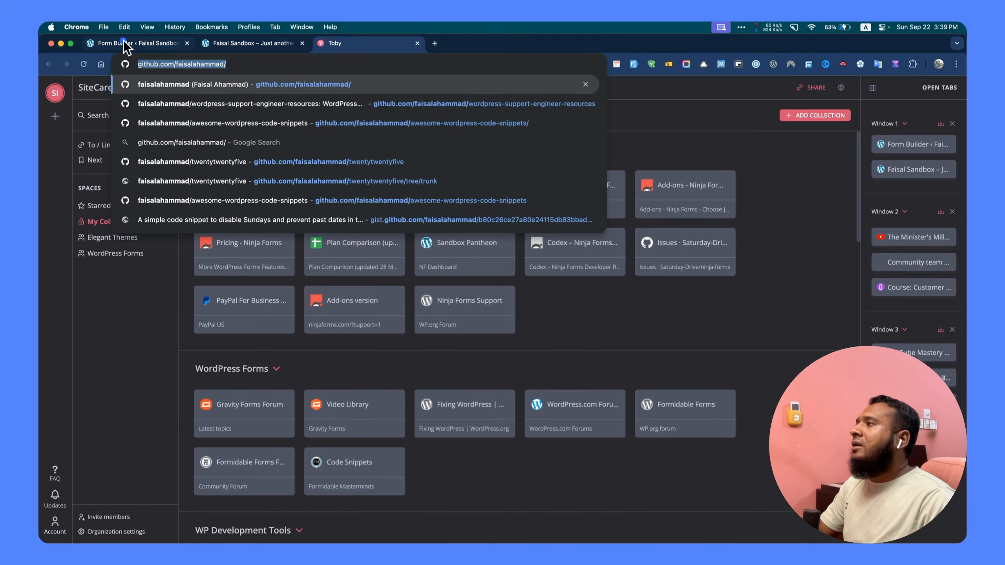
pyautogui.press('super+v')
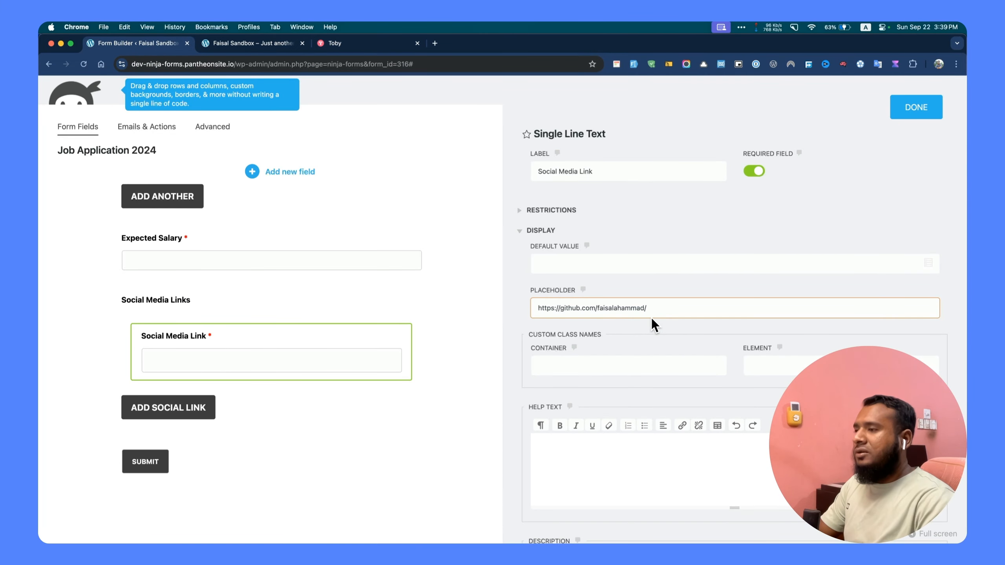
pyautogui.click(915, 107)
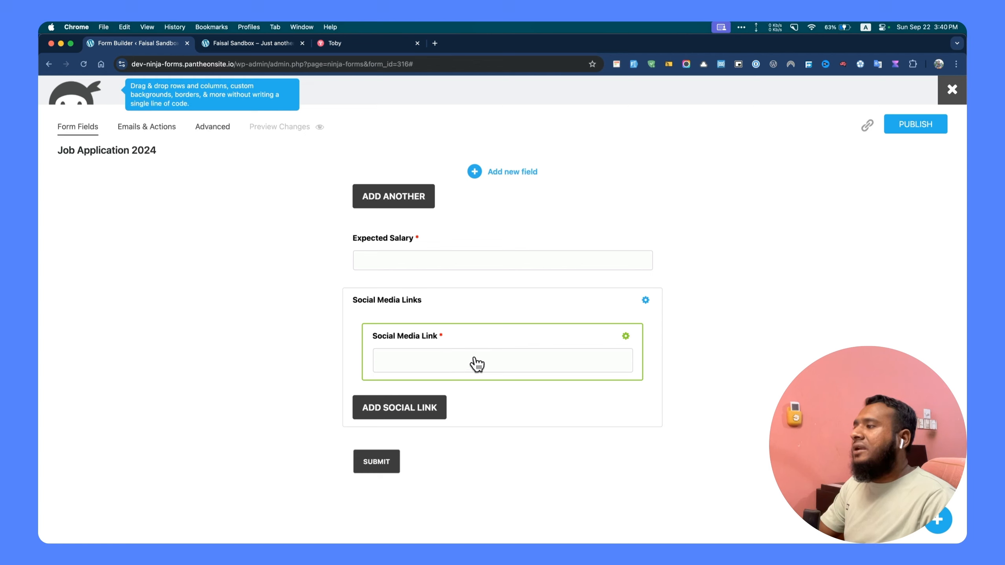
# - Add a Single Line Text field to the form between the Social Media Links fieldset and the Submit button
pyautogui.scroll(6, 475, 358)
pyautogui.scroll(8, 476, 358)
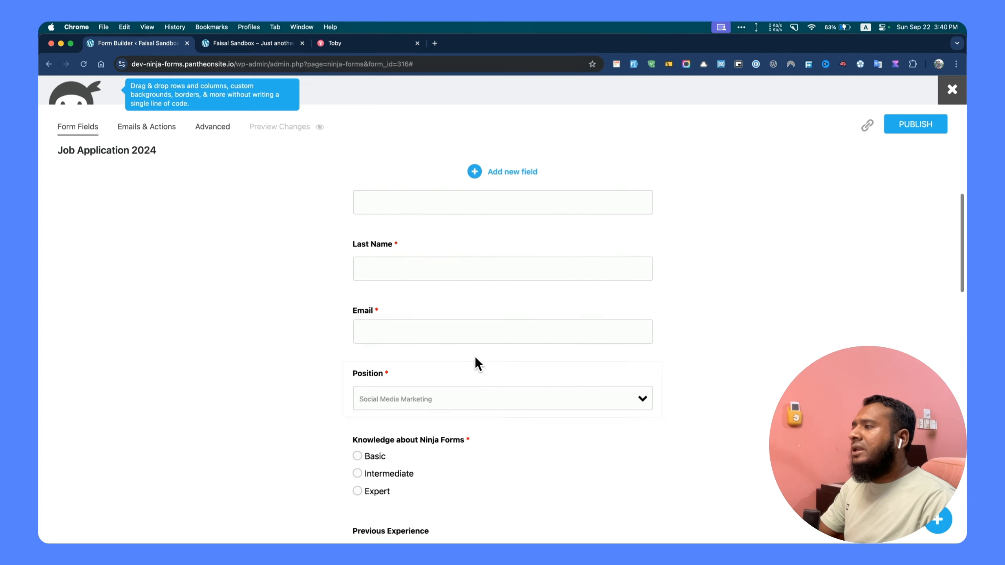
pyautogui.scroll(-4, 476, 359)
pyautogui.scroll(-10, 476, 358)
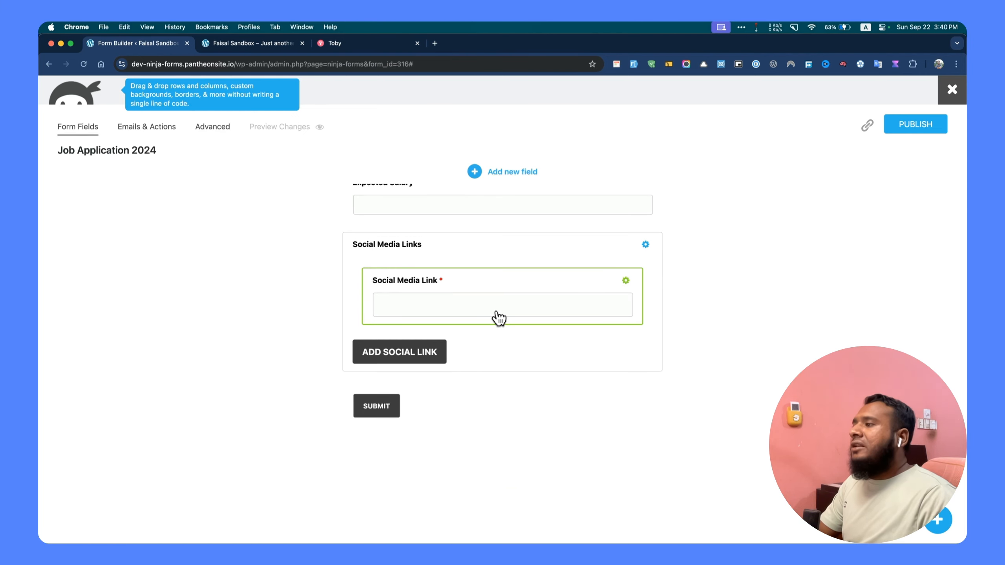
pyautogui.click(510, 172)
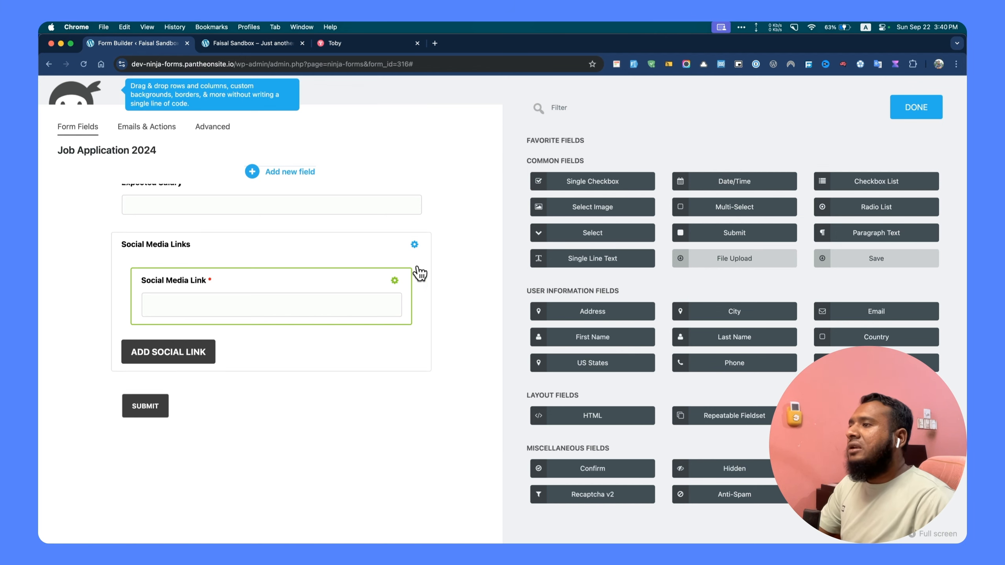
pyautogui.click(590, 259)
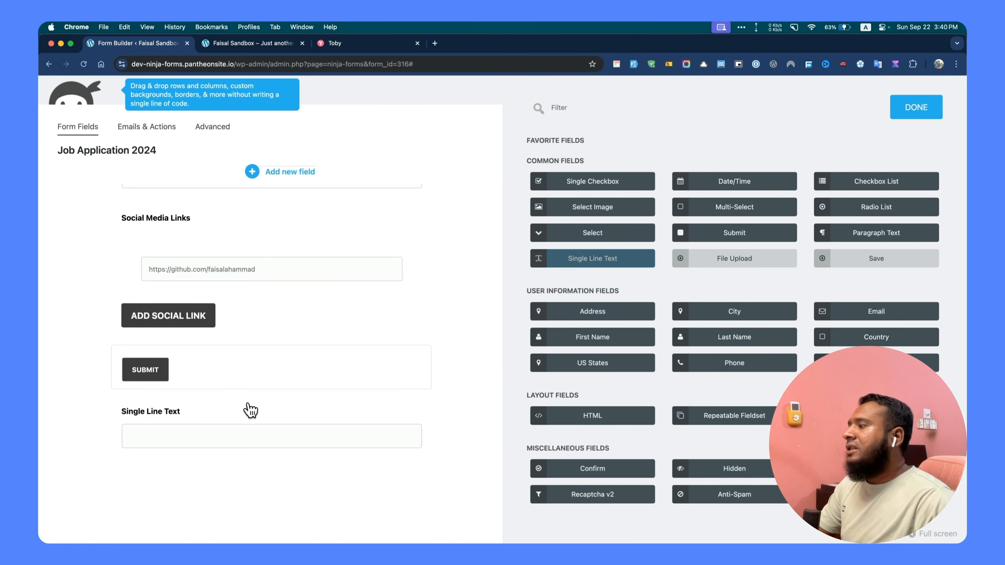
pyautogui.moveTo(251, 410); pyautogui.dragTo(245, 355)
# - Label the new text field "Resume", set its placeholder to "Share the public file URL", and make it required
pyautogui.click(246, 408)
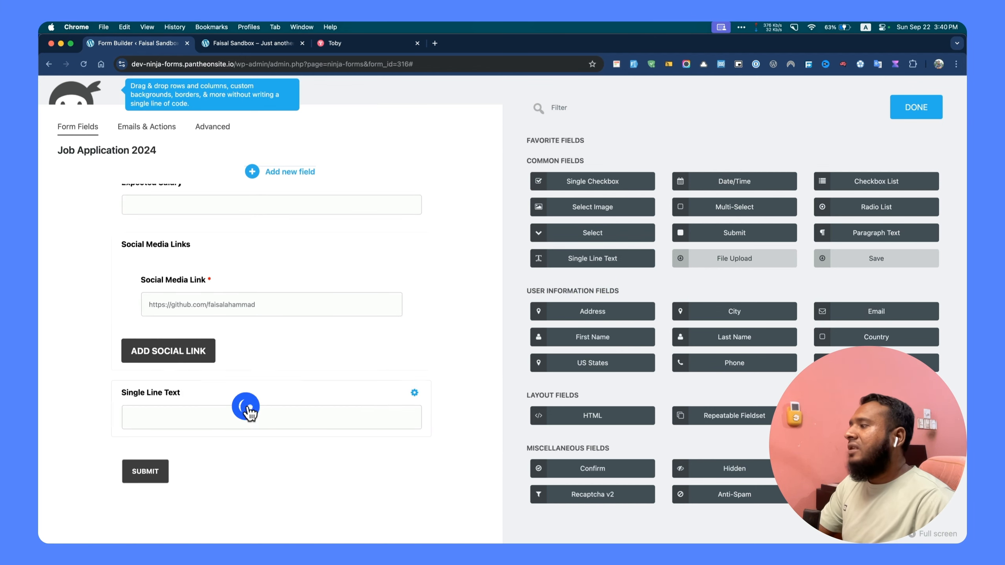
pyautogui.tripleClick(599, 176)
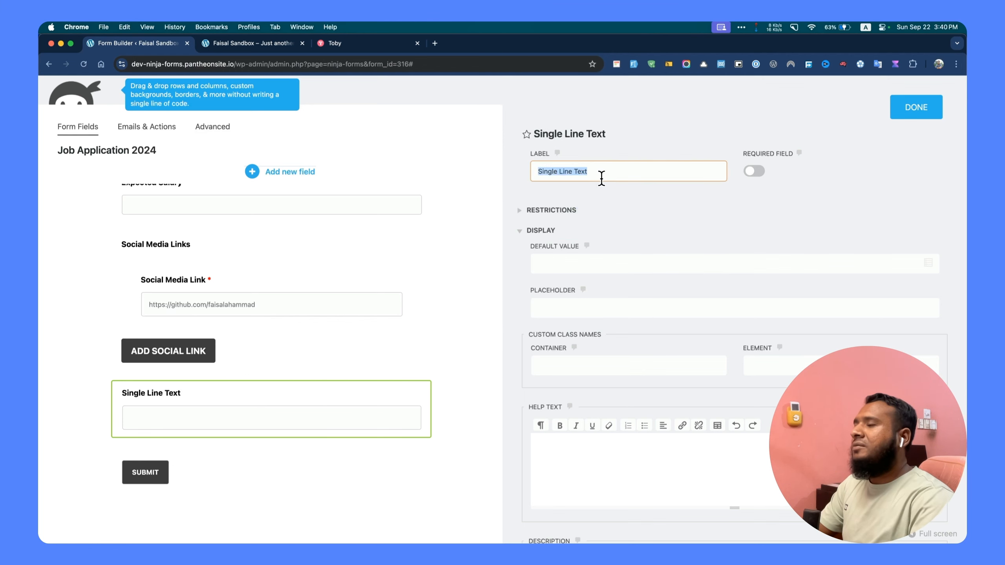
pyautogui.write('S')
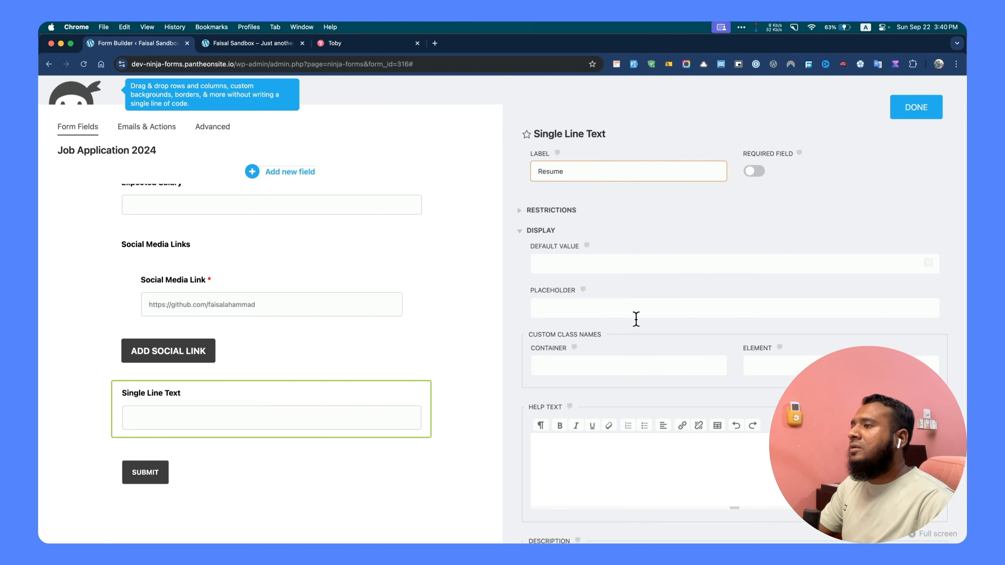
pyautogui.click(595, 317)
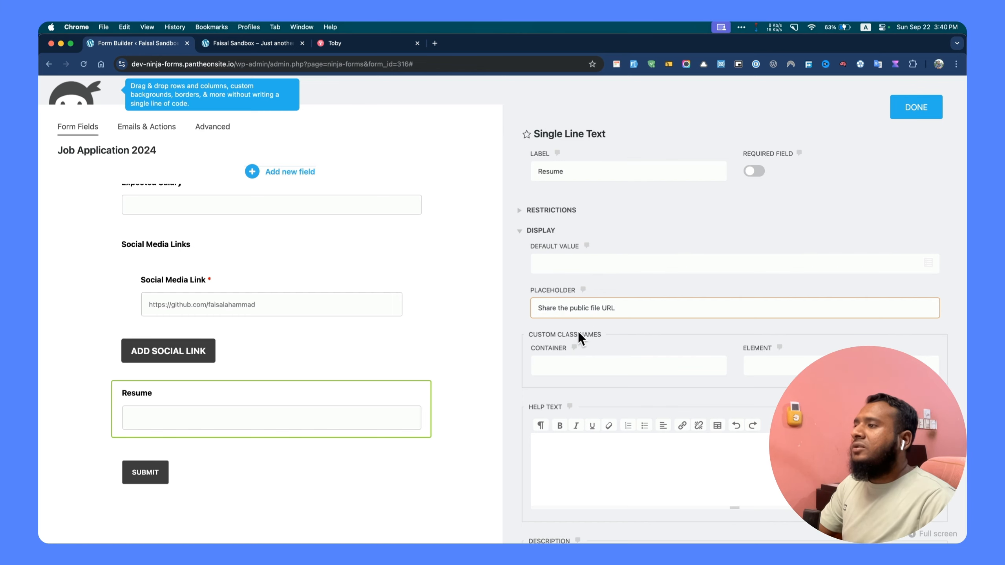
pyautogui.scroll(-2, 379, 384)
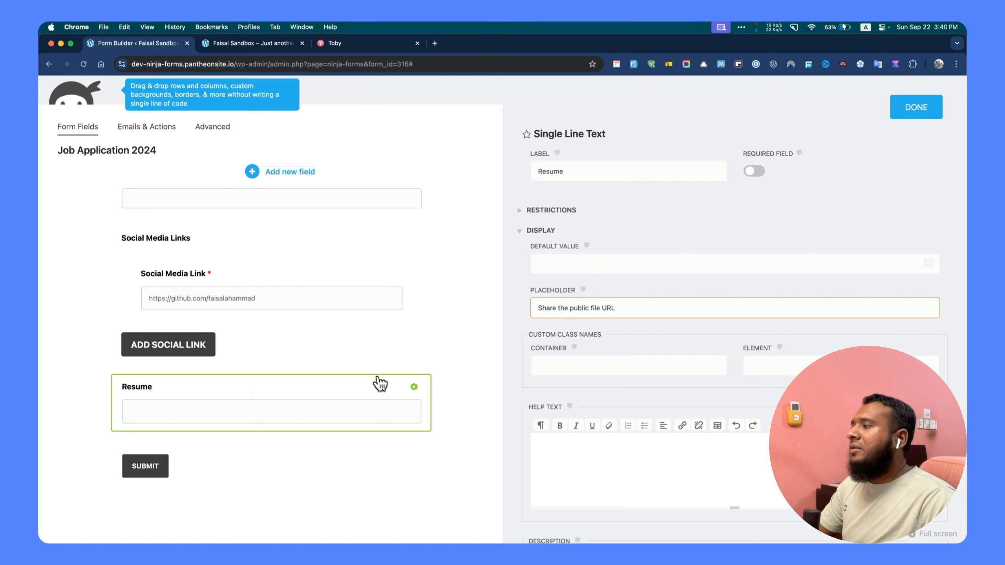
pyautogui.scroll(3, 413, 352)
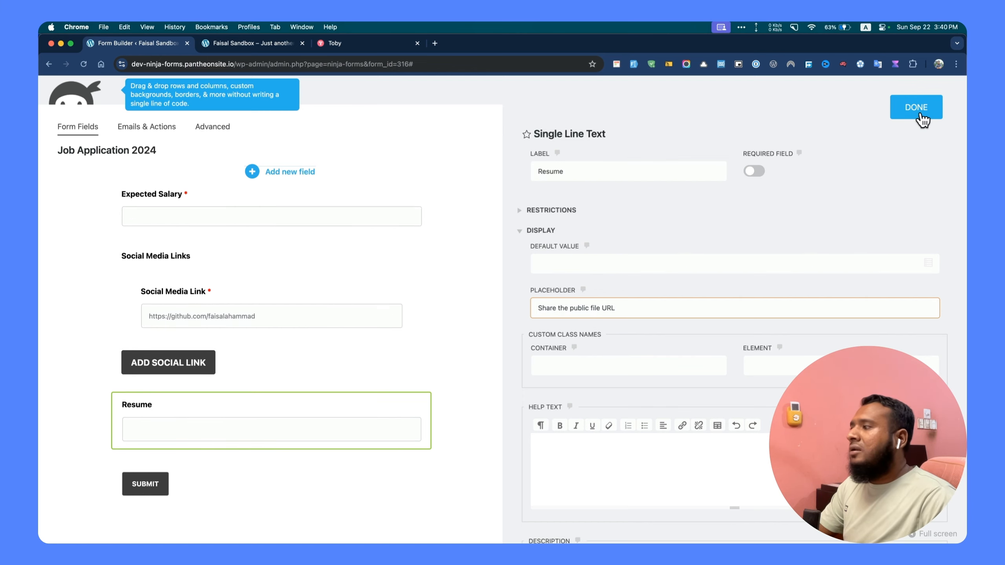
pyautogui.click(756, 171)
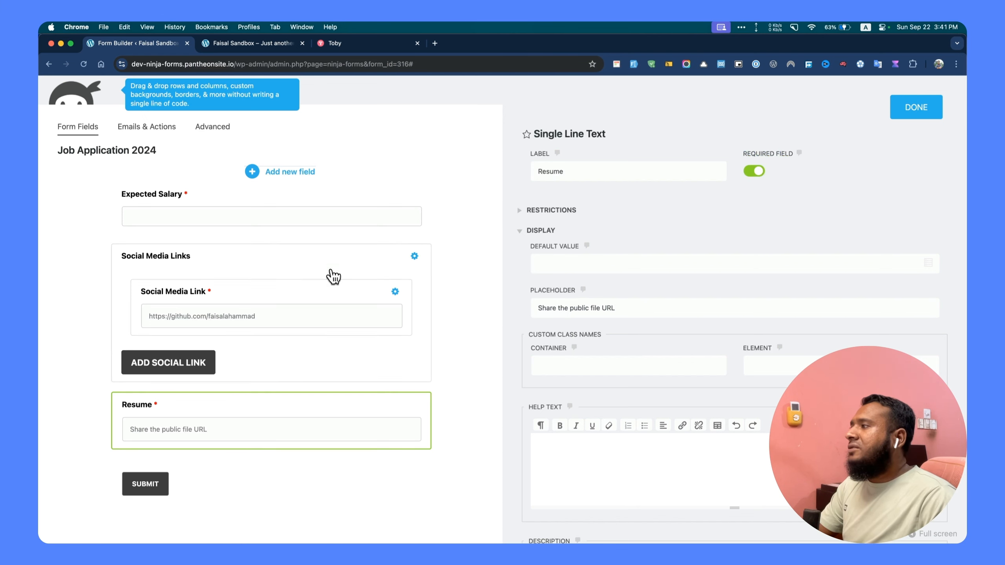
# - Close the Resume field's settings after reviewing all form fields, and publish the form
pyautogui.scroll(5, 336, 305)
pyautogui.scroll(15, 338, 307)
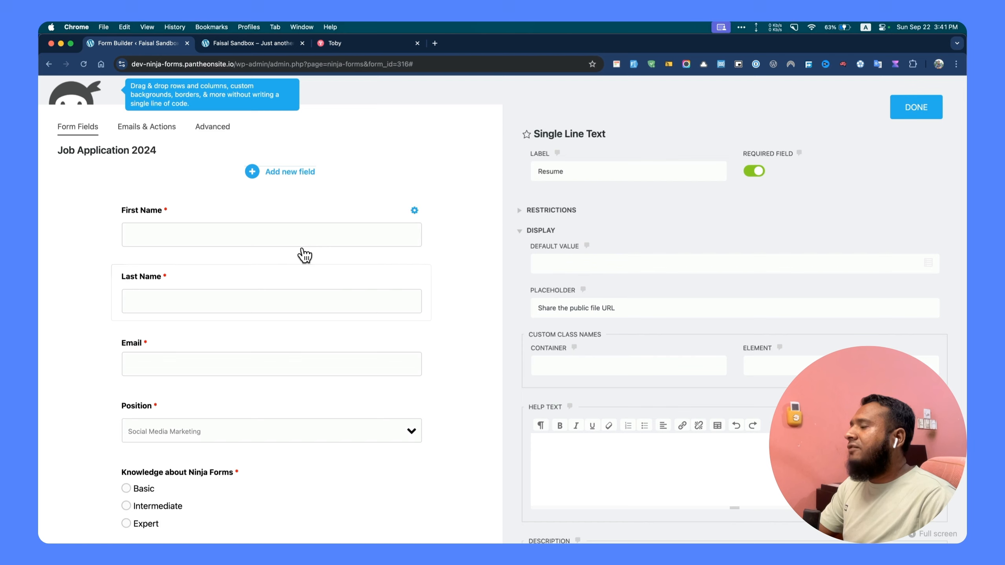
pyautogui.scroll(-15, 305, 254)
pyautogui.scroll(-5, 304, 255)
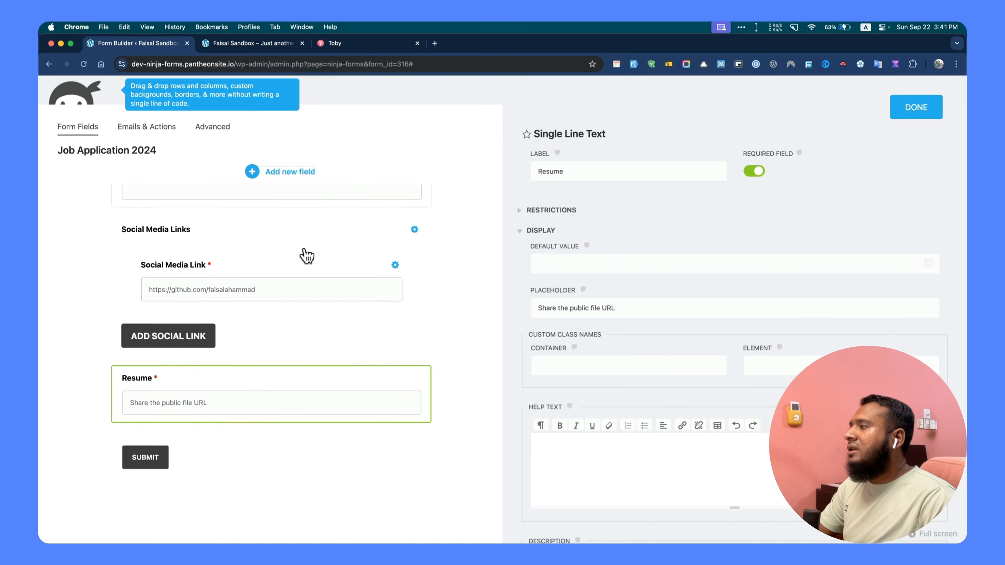
pyautogui.click(906, 118)
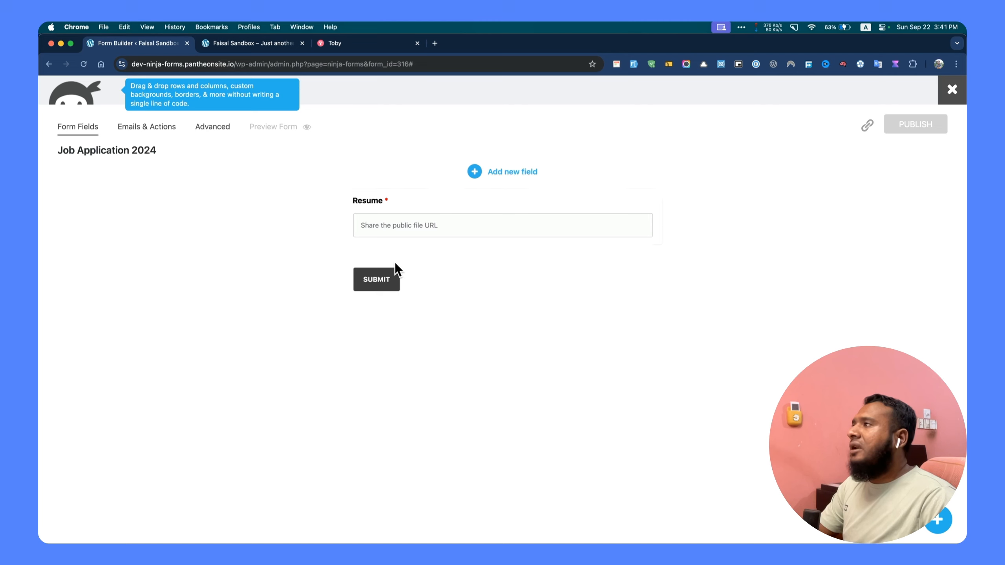
pyautogui.scroll(15, 352, 225)
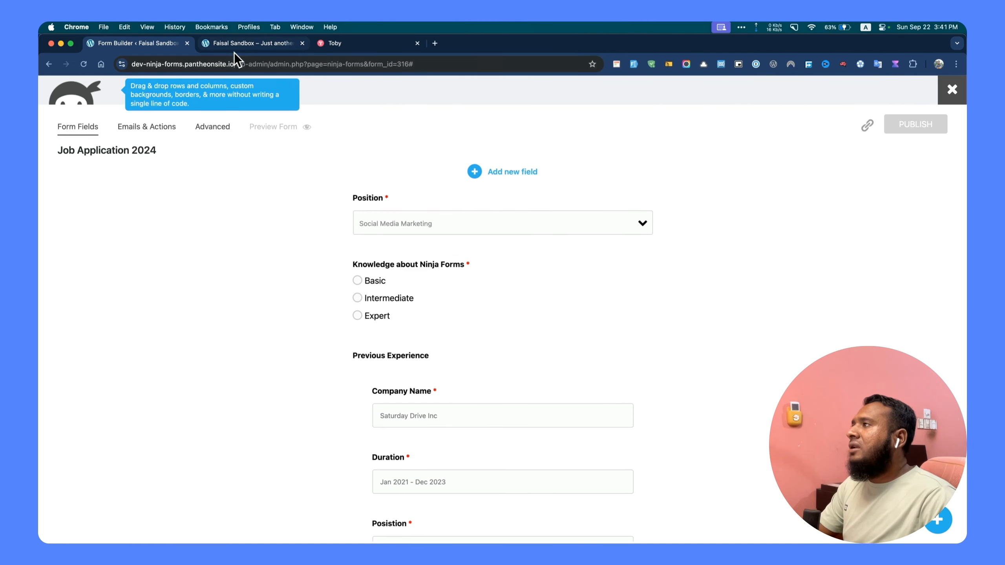
# - Switch to the website's open home page, create a new WordPress page from there, and title it "Career"
pyautogui.click(253, 43)
pyautogui.moveTo(193, 84)
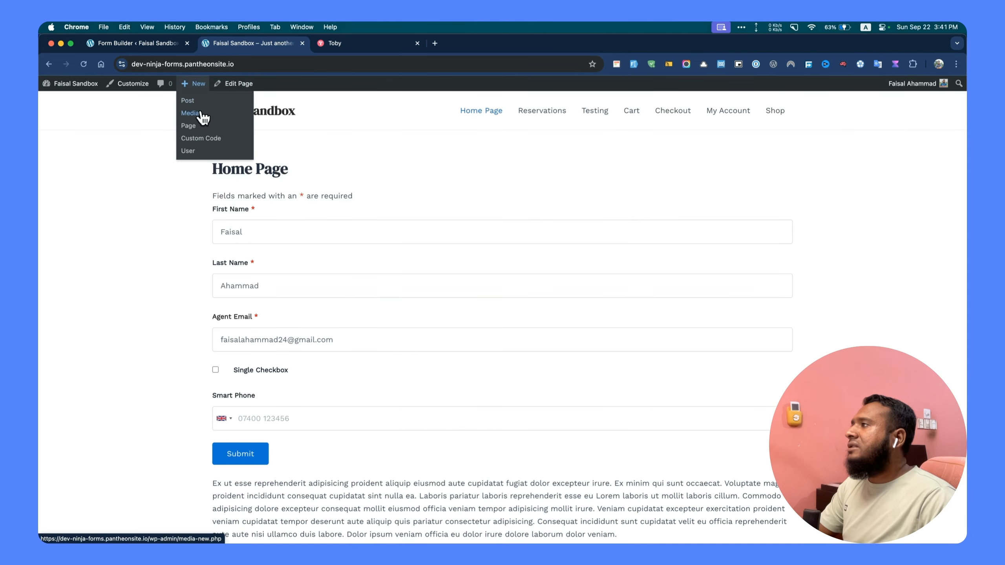
pyautogui.click(198, 126)
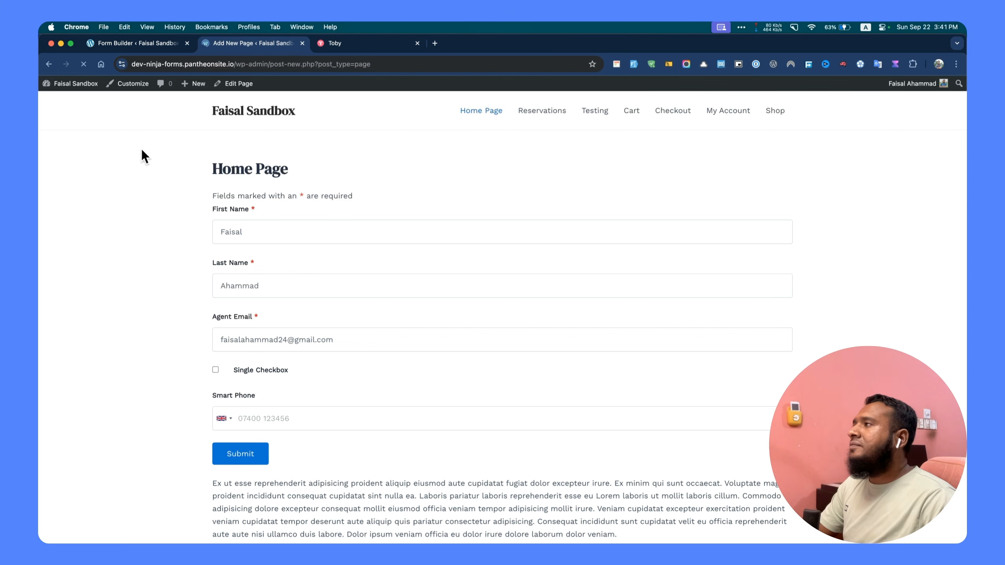
pyautogui.click(270, 147)
pyautogui.write('Career')
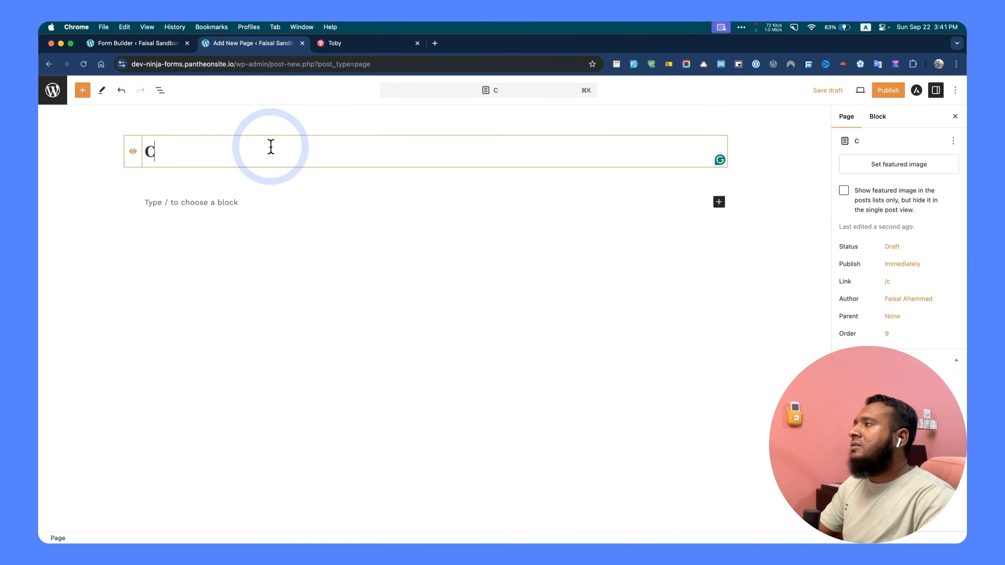
# - Insert a Ninja Form block below the page title and choose "Job Application 2024" as its form
pyautogui.click(249, 200)
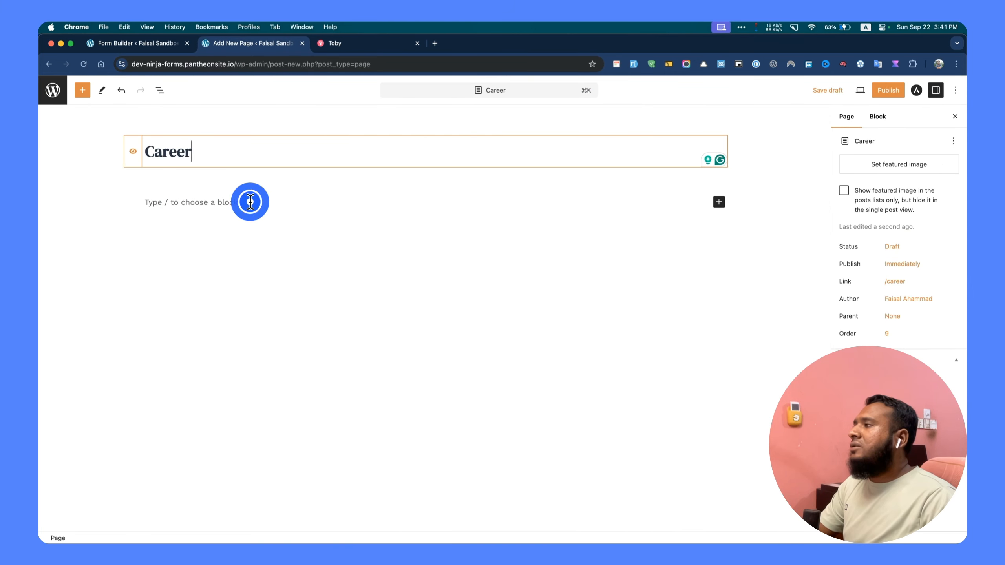
pyautogui.write('/ni')
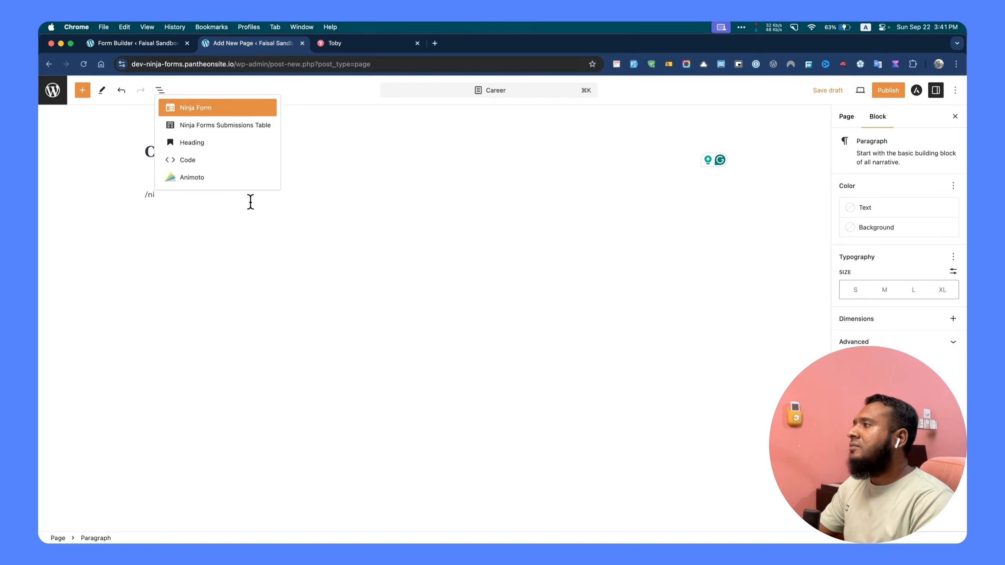
pyautogui.press('Return')
pyautogui.click(374, 263)
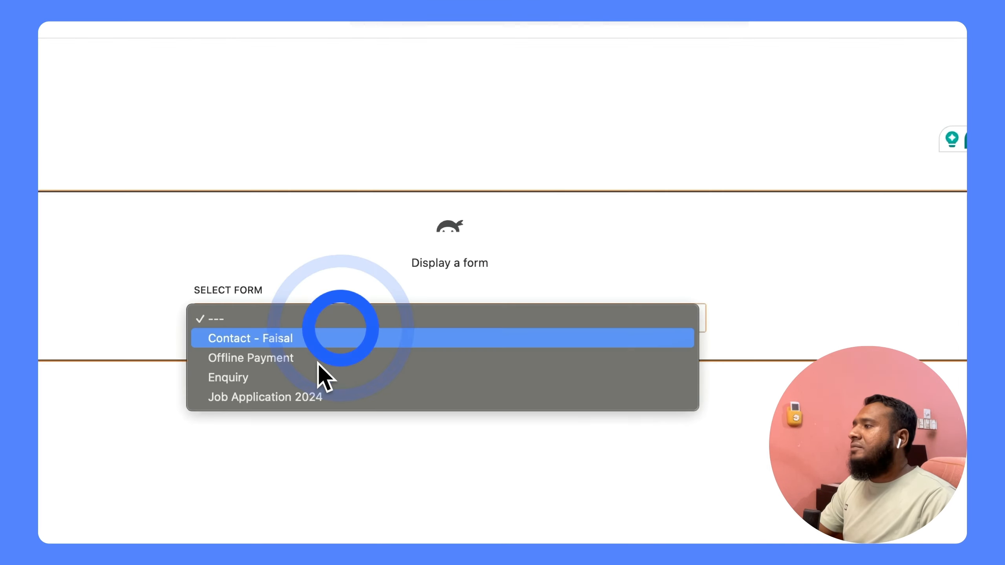
pyautogui.click(312, 401)
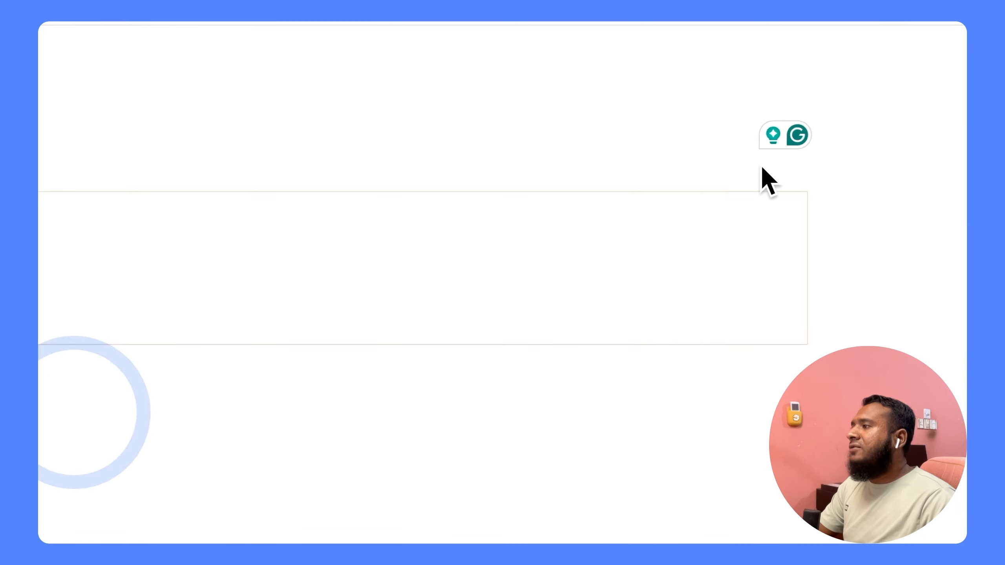
# - Publish the Career page and view it on the live site
pyautogui.click(827, 148)
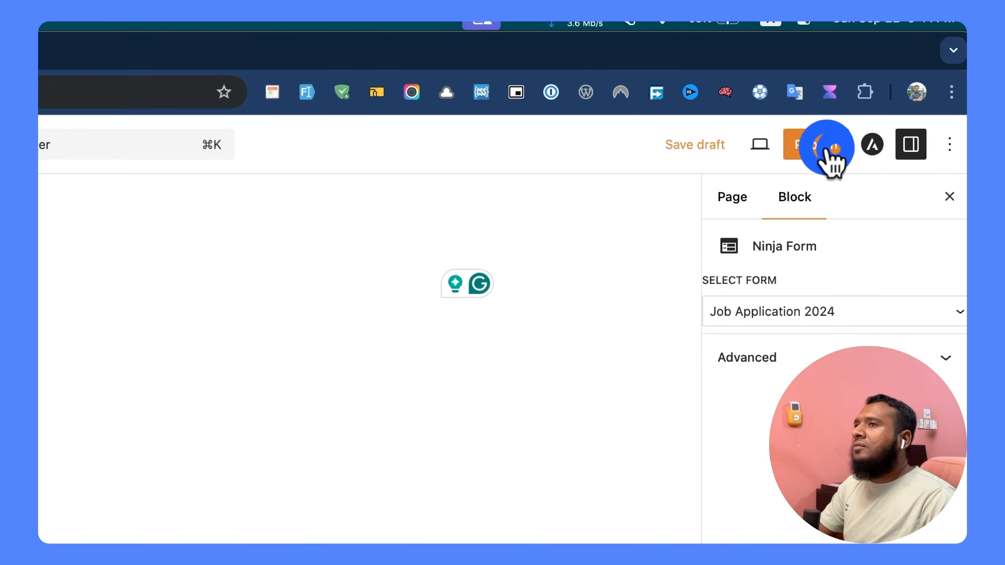
pyautogui.click(808, 149)
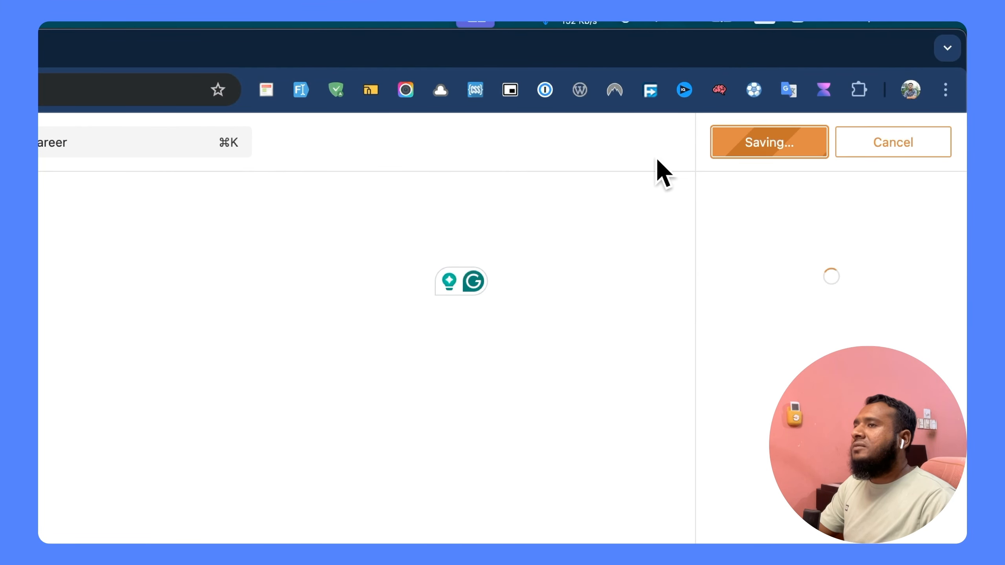
pyautogui.click(768, 359)
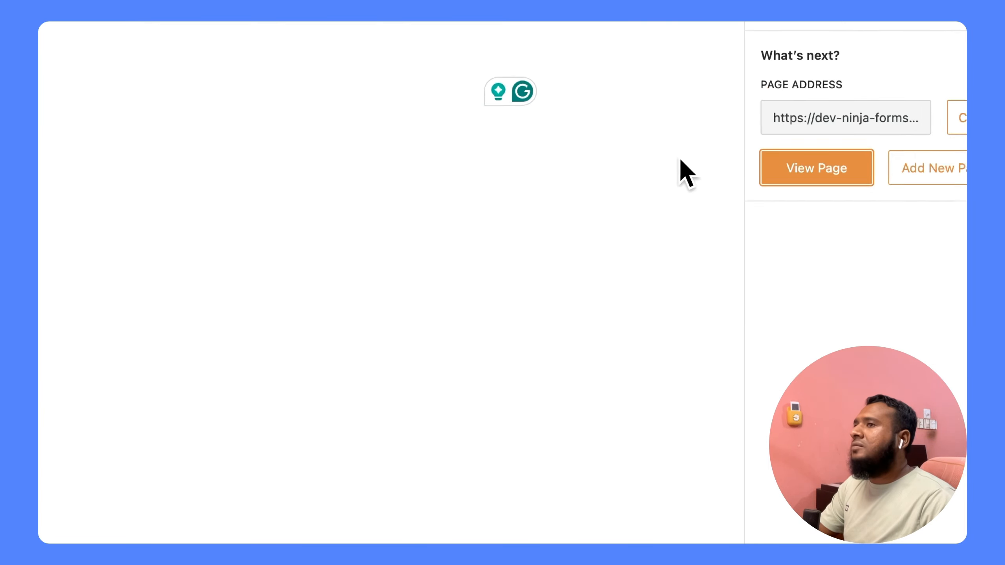
pyautogui.click(816, 167)
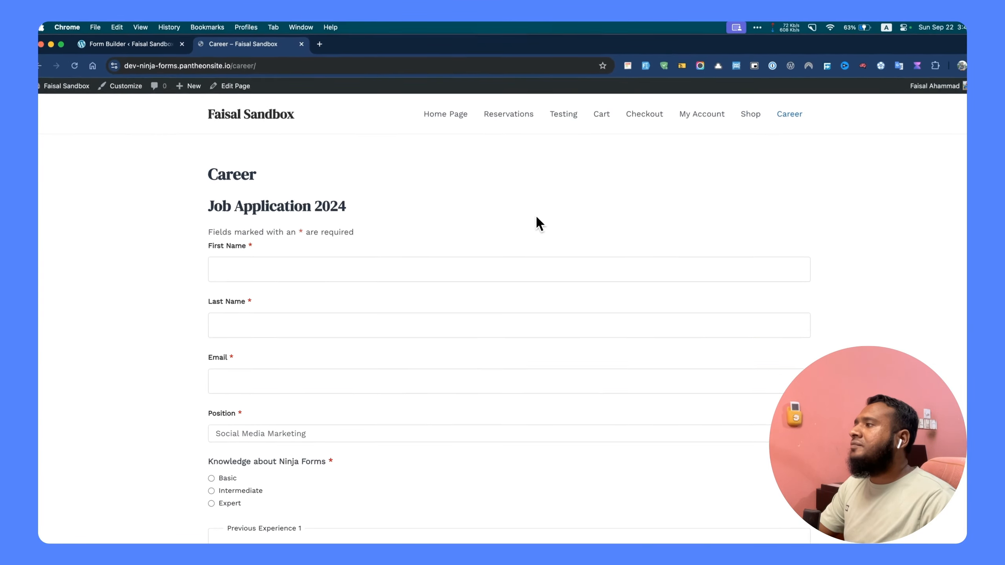
# - Review the embedded Job Application 2024 form on the live Career page, from the name fields down to the Resume field and submit button
pyautogui.scroll(-10, 329, 263)
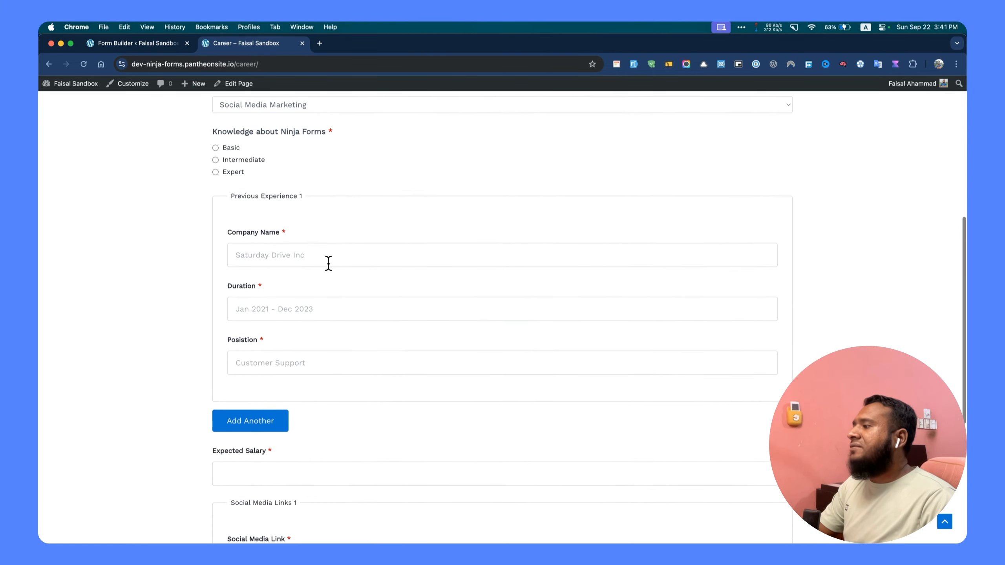
pyautogui.scroll(-7, 328, 262)
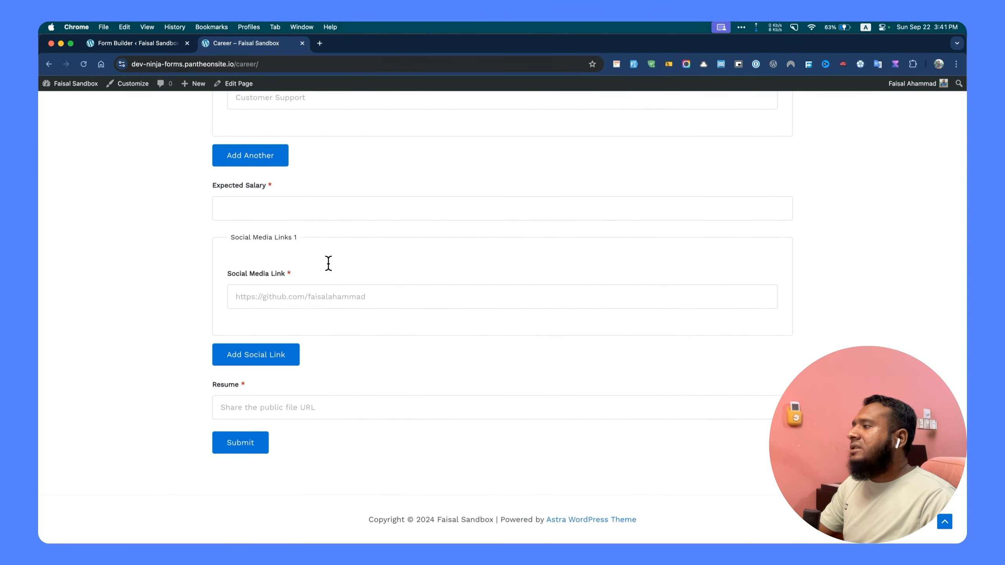
pyautogui.scroll(17, 284, 269)
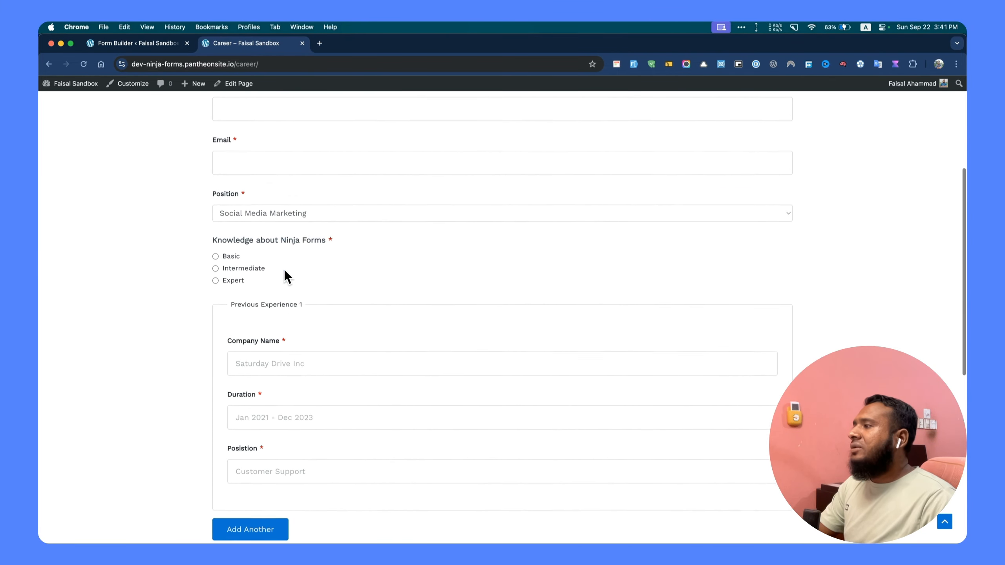
pyautogui.scroll(-15, 284, 270)
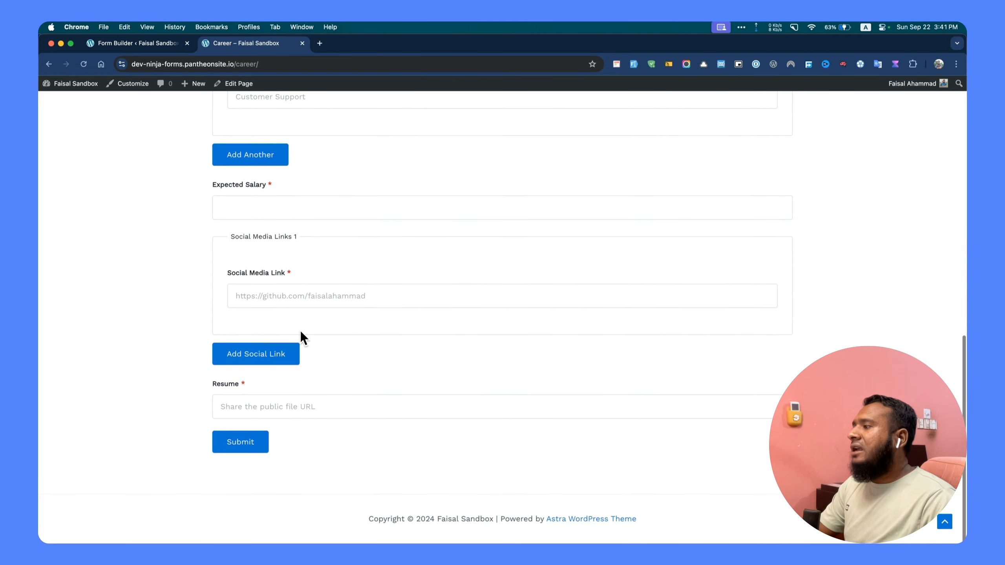
pyautogui.scroll(15, 332, 386)
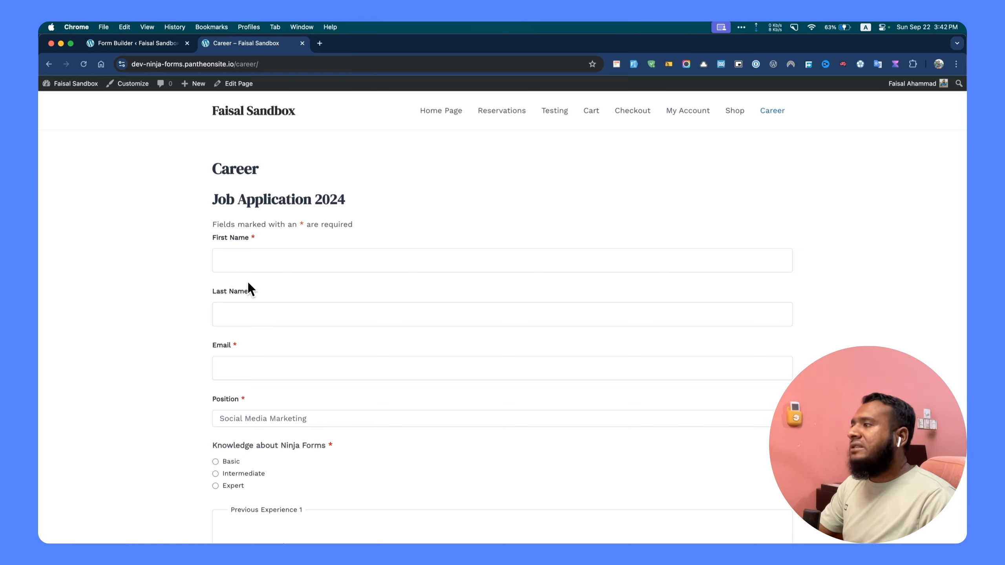
pyautogui.click(501, 527)
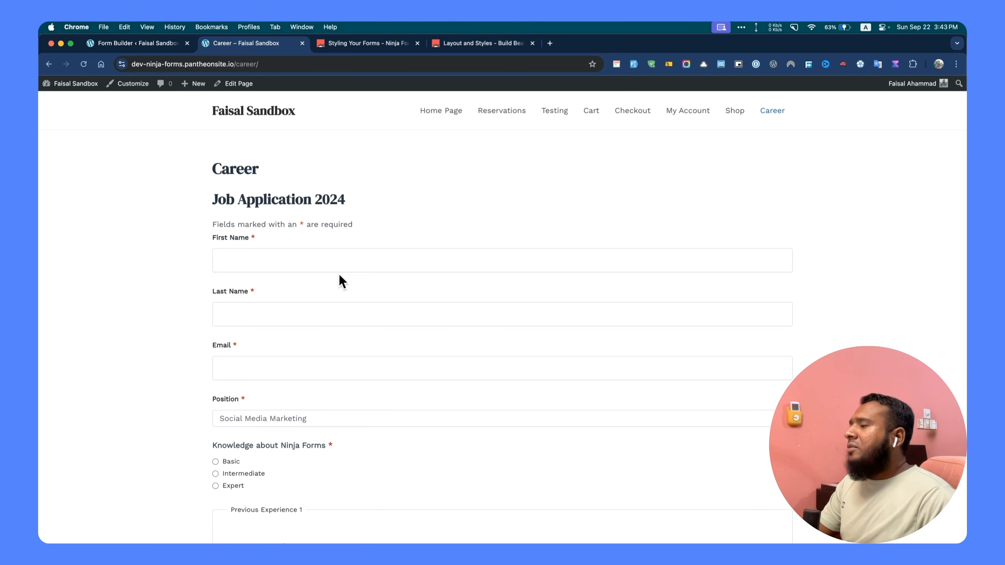
# - Switch to the open Layout and Styles add-on page and examine its examples of multi-column form layouts
pyautogui.click(473, 44)
pyautogui.scroll(-6, 388, 291)
pyautogui.scroll(-10, 389, 293)
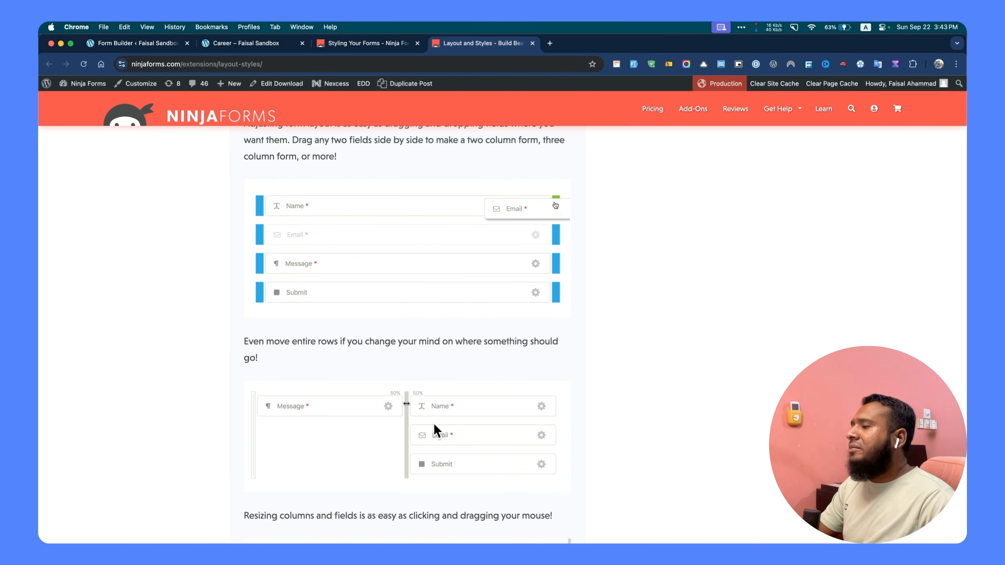
pyautogui.scroll(-5, 434, 424)
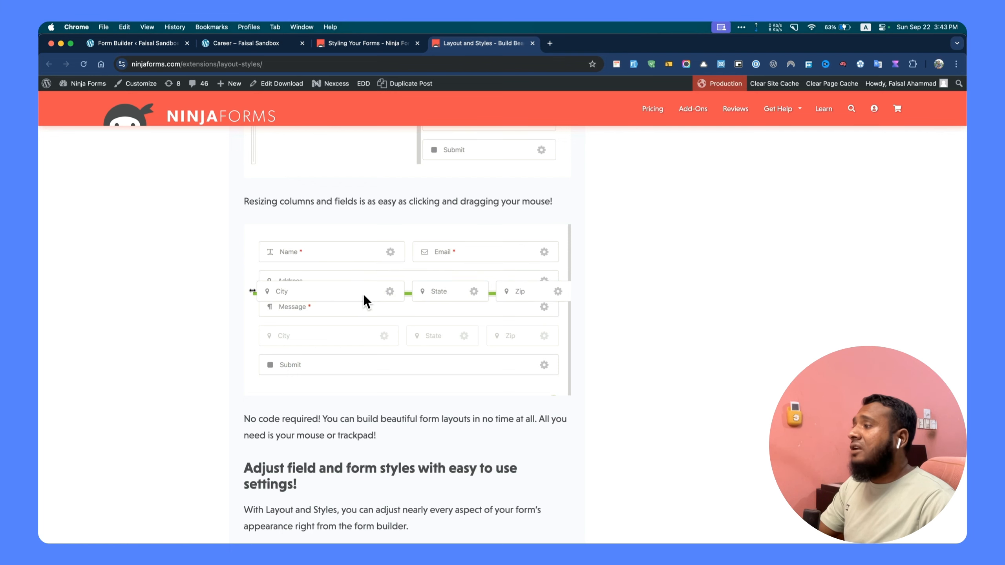
# - Switch to the Styling Your Forms documentation, expand "Styling fields in rows", and read through the available column helper classes
pyautogui.click(359, 46)
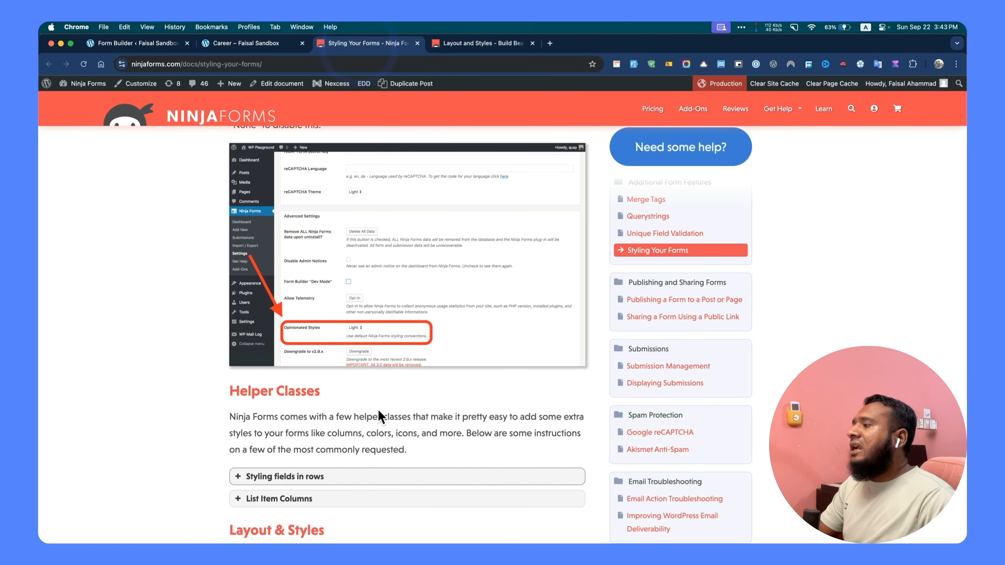
pyautogui.scroll(-5, 378, 410)
pyautogui.click(289, 307)
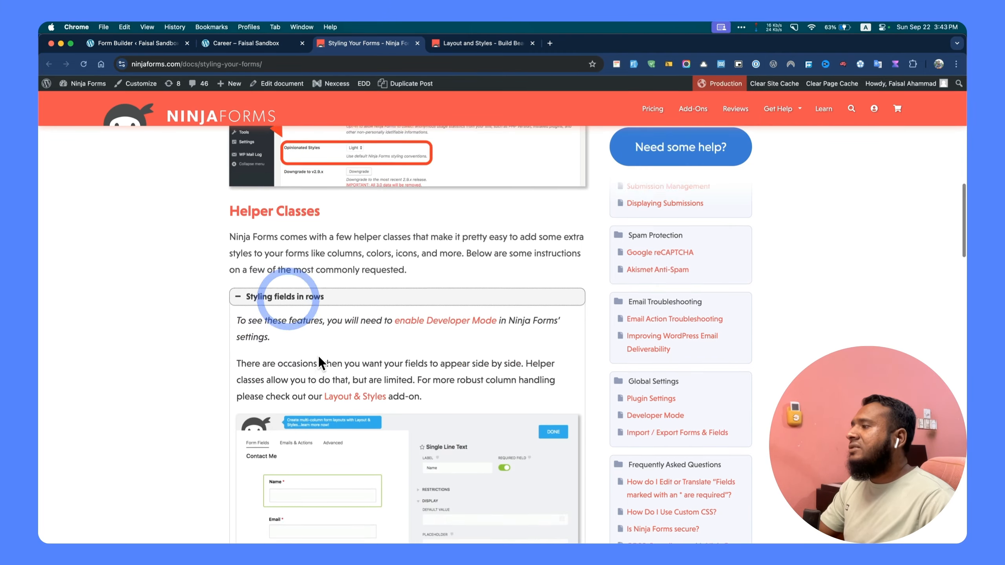
pyautogui.scroll(-8, 319, 359)
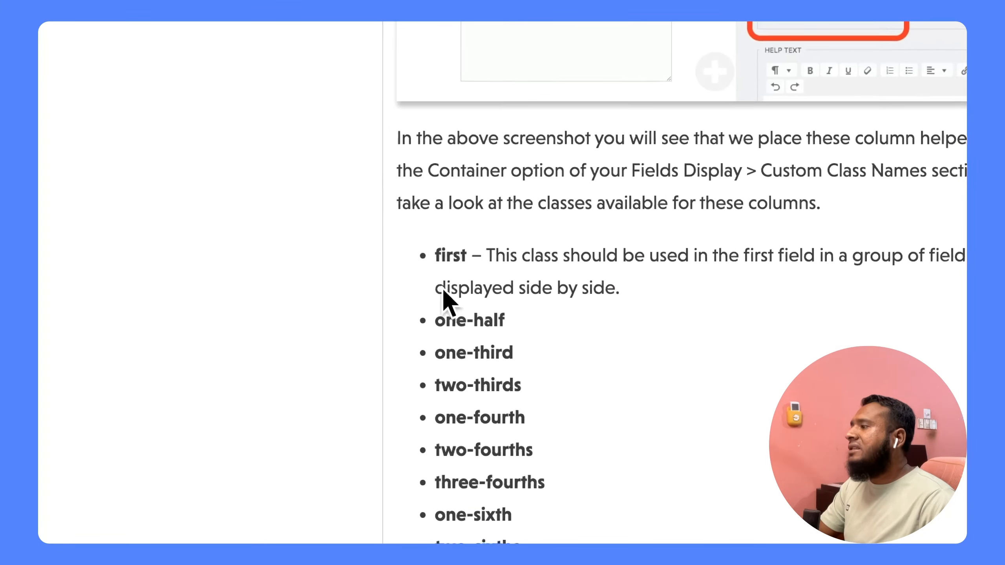
pyautogui.moveTo(255, 410); pyautogui.dragTo(290, 564)
pyautogui.moveTo(508, 463); pyautogui.dragTo(530, 435)
pyautogui.click(574, 403)
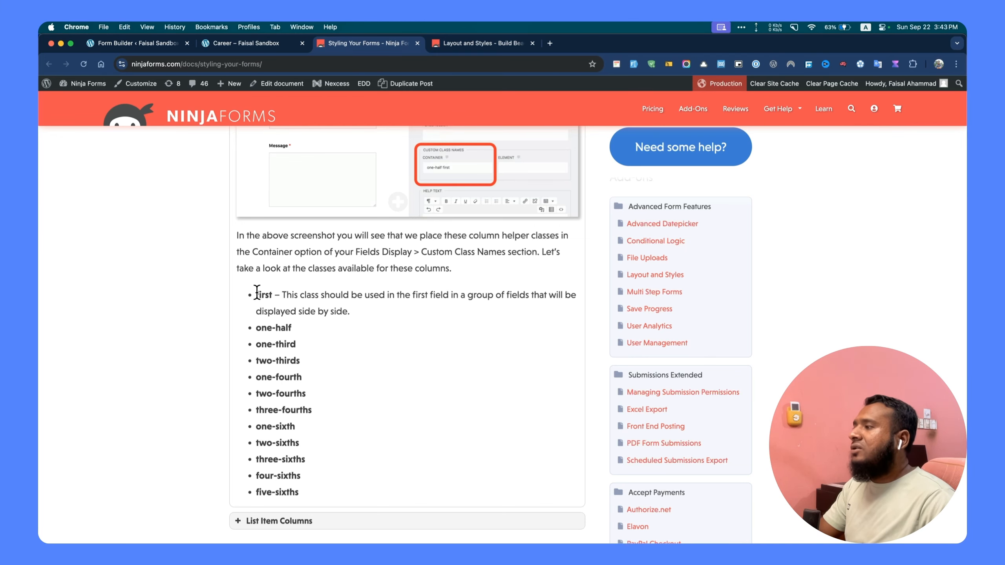
pyautogui.moveTo(257, 328); pyautogui.dragTo(293, 330)
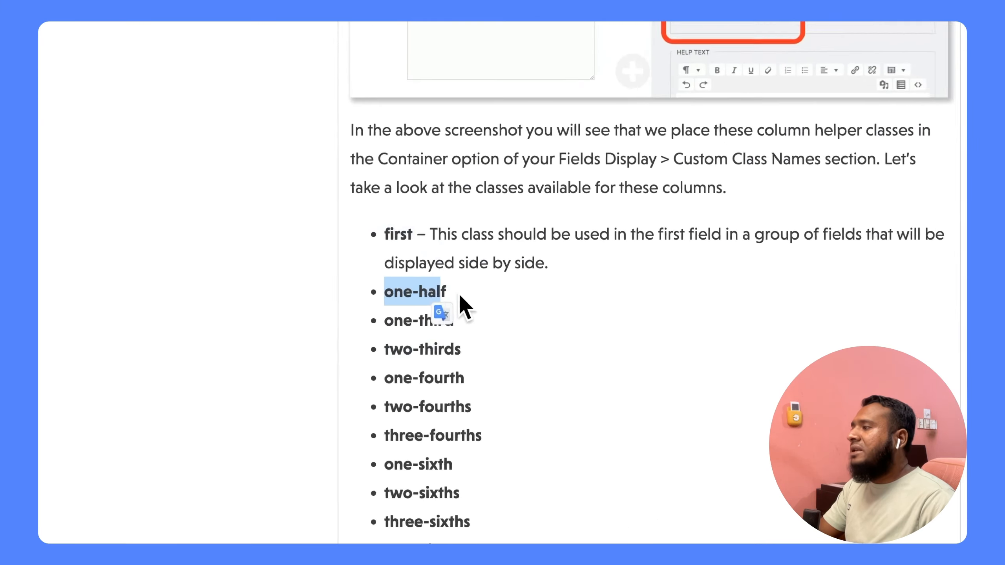
pyautogui.click(297, 330)
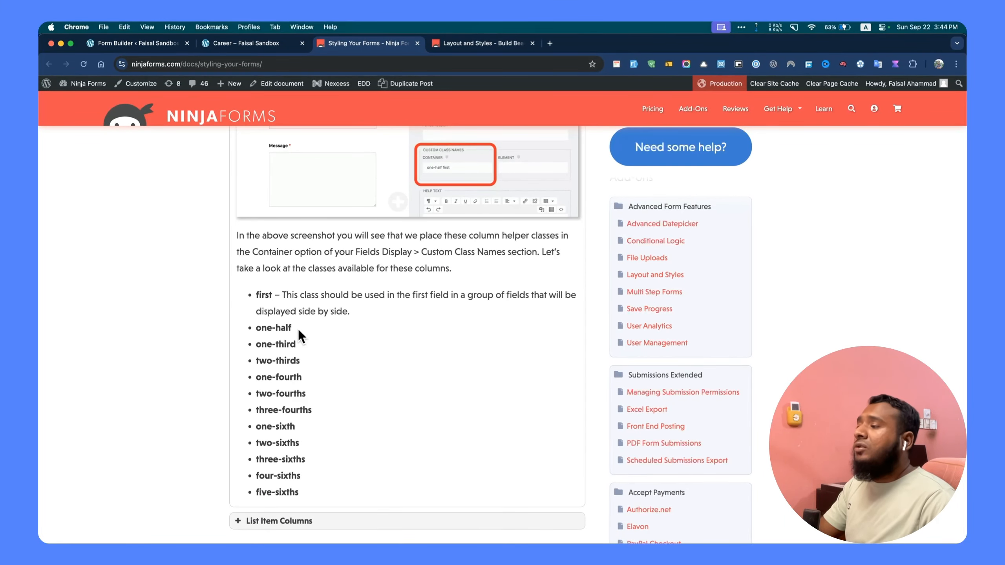
# - Examine the documentation's example of container helper classes and compare this approach with the Layout and Styles add-on page
pyautogui.scroll(1, 276, 327)
pyautogui.scroll(5, 275, 326)
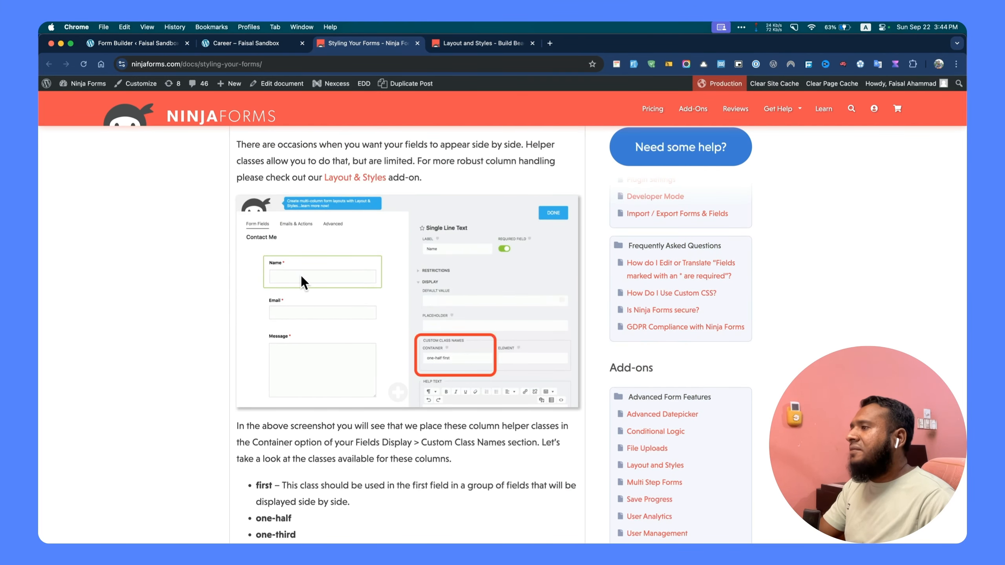
pyautogui.scroll(-1, 301, 276)
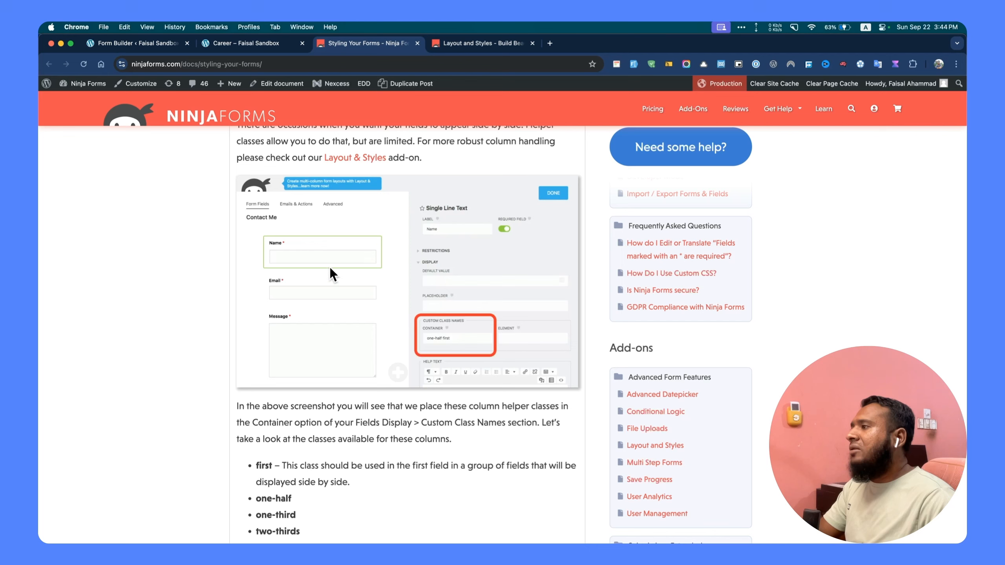
pyautogui.scroll(-4, 337, 276)
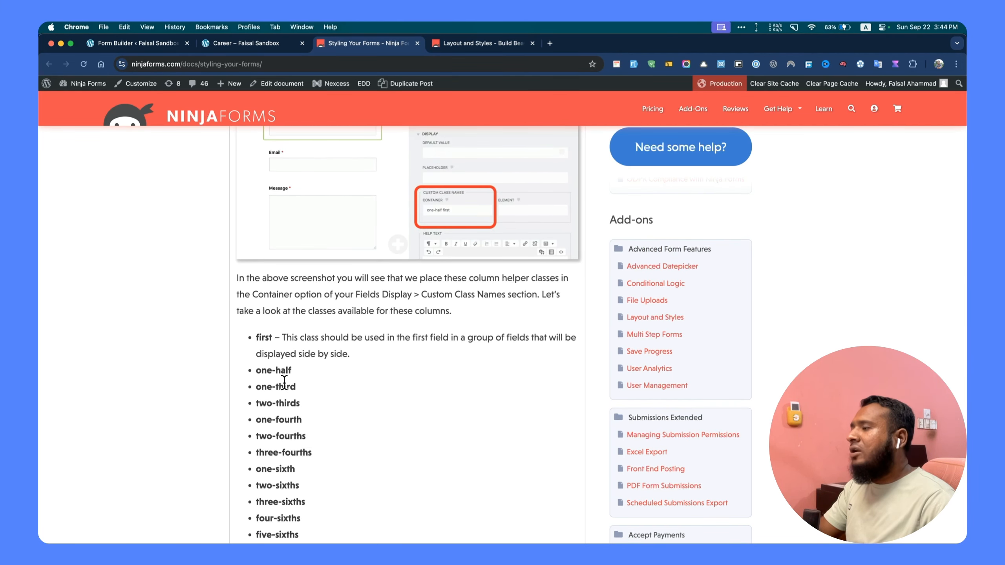
pyautogui.scroll(1, 293, 330)
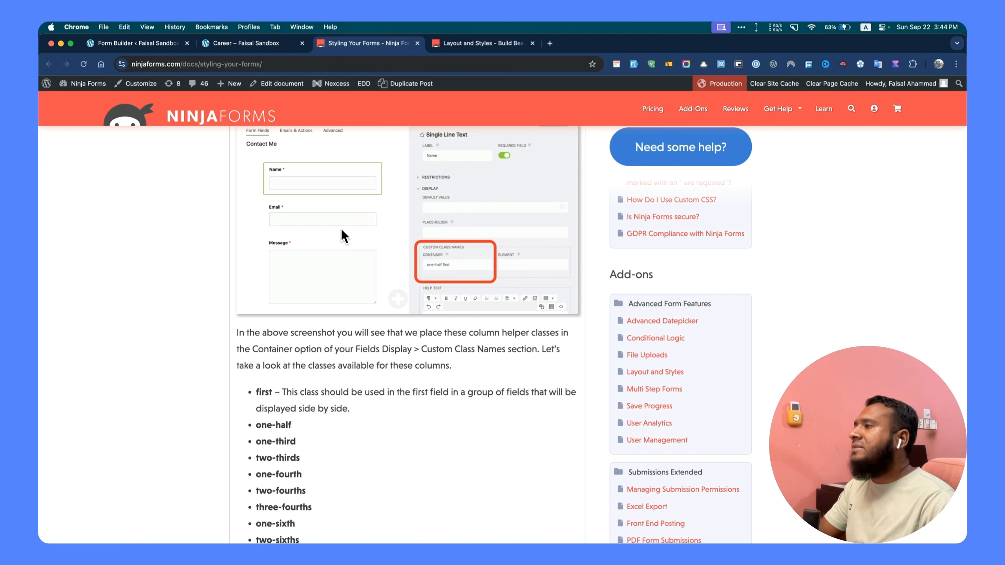
pyautogui.click(447, 43)
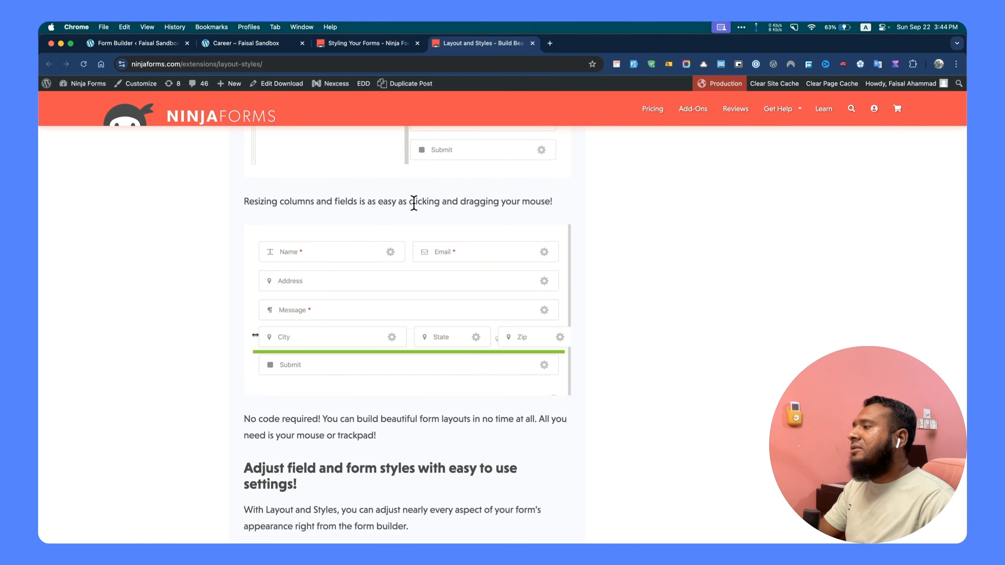
pyautogui.click(364, 43)
pyautogui.scroll(-3, 302, 301)
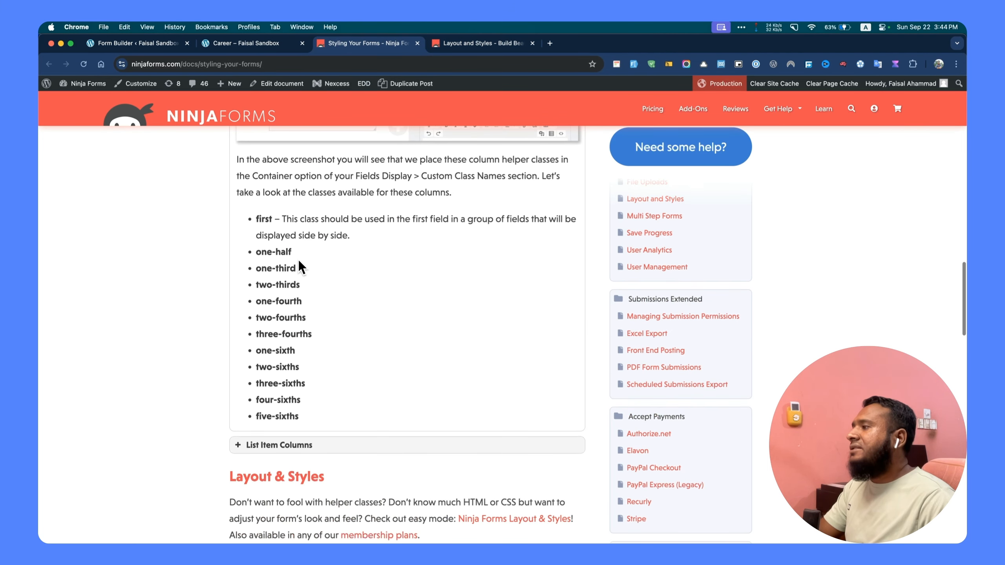
# - Read the description of the "first" class in the helper class list, and copy the class name "one-half"
pyautogui.doubleClick(270, 219)
pyautogui.click(274, 218)
pyautogui.scroll(1, 274, 218)
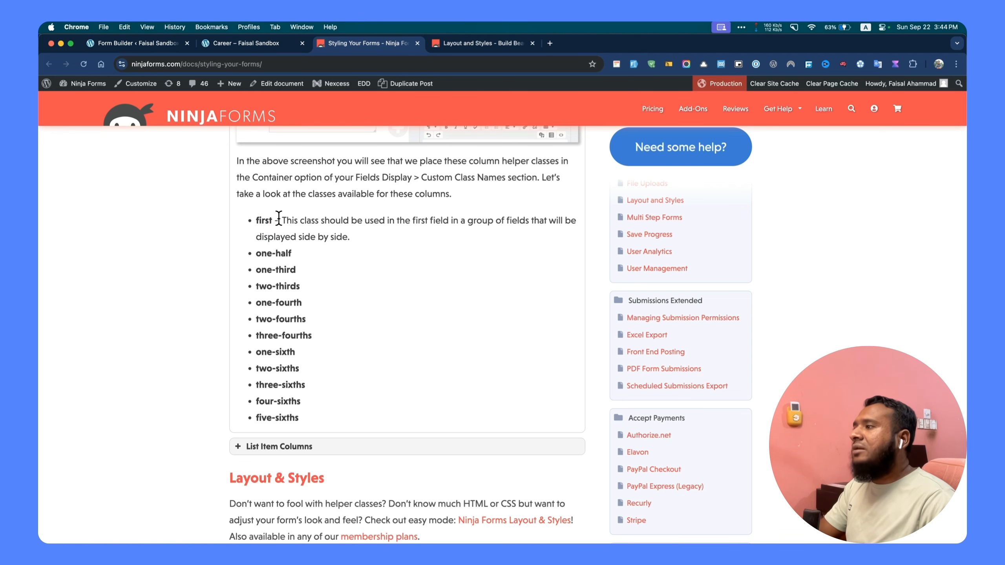
pyautogui.scroll(1, 273, 219)
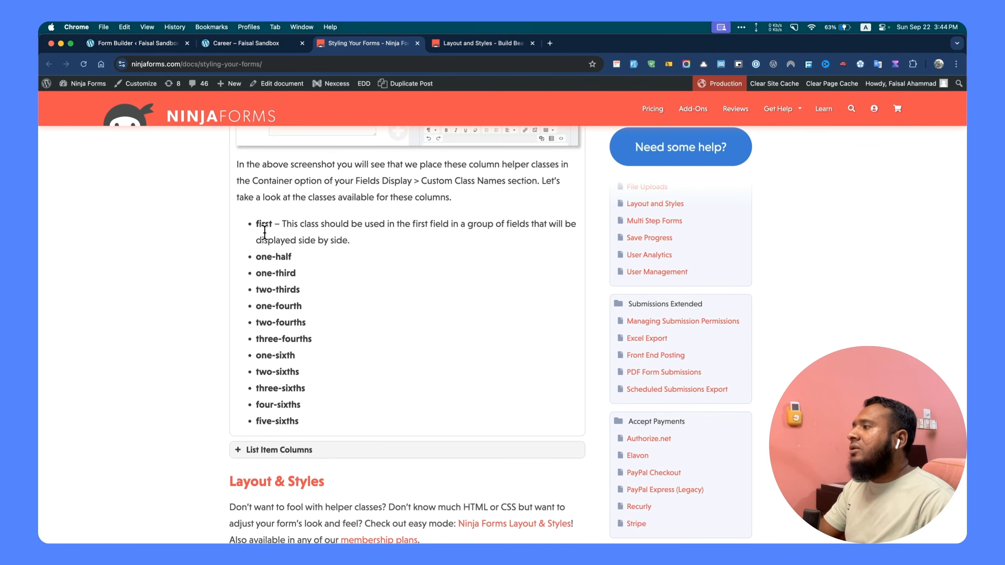
pyautogui.tripleClick(292, 255)
pyautogui.press('super+c')
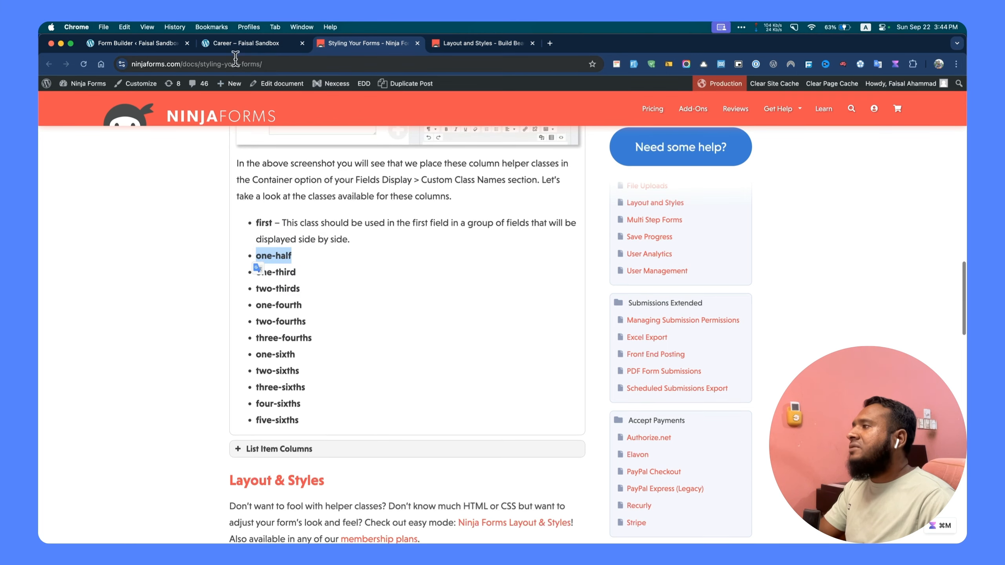
# - Return to the Job Application 2024 form builder and open the First Name field's display settings
pyautogui.click(235, 44)
pyautogui.click(159, 44)
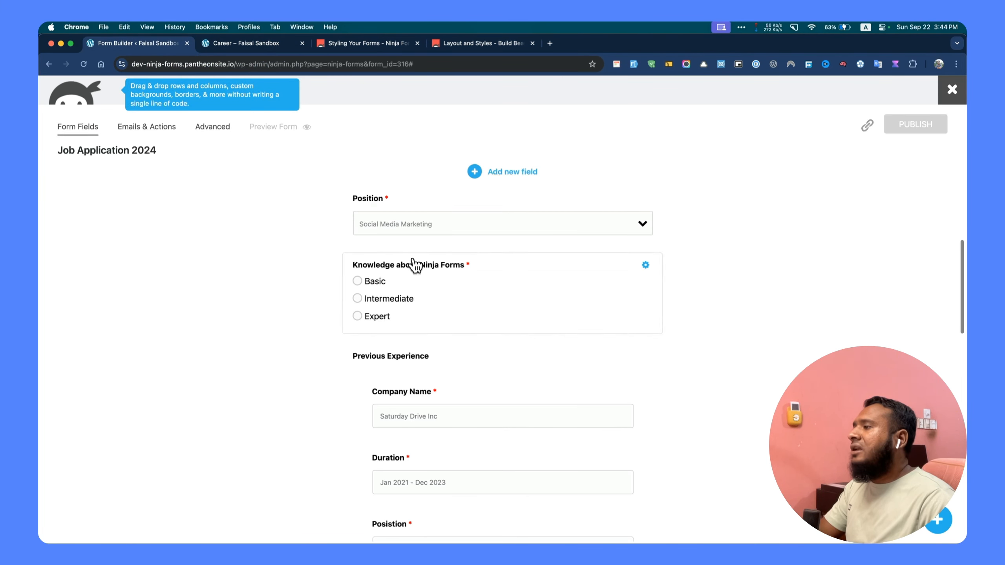
pyautogui.click(398, 227)
pyautogui.click(497, 245)
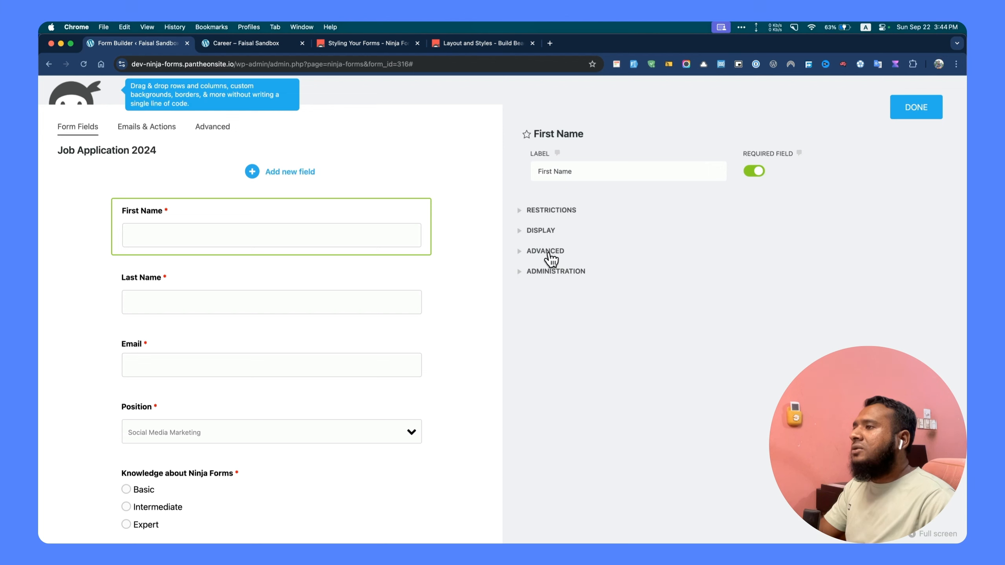
pyautogui.click(549, 255)
pyautogui.click(541, 230)
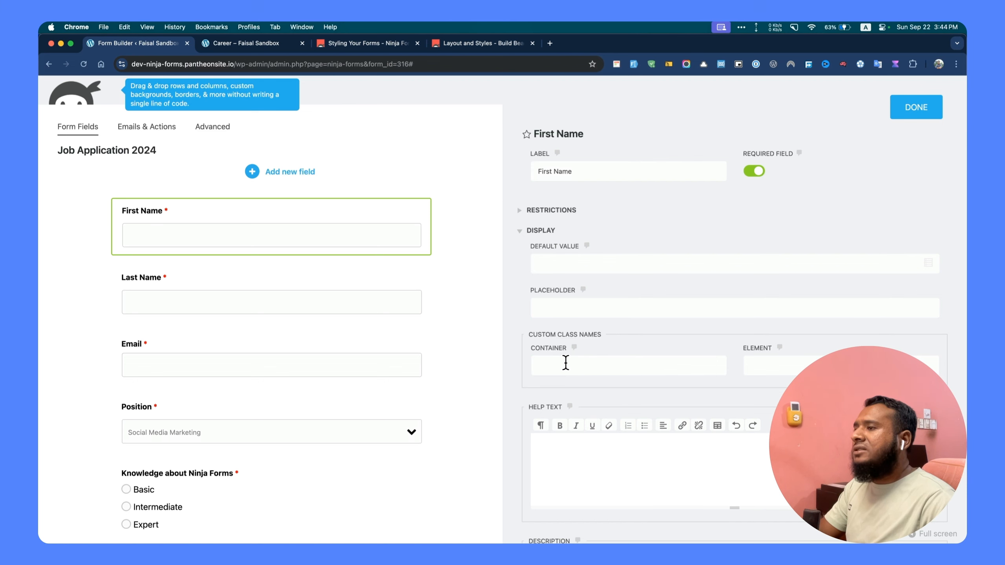
# - Check the documentation's container class example, and set the First Name field's custom container class to "one-half first"
pyautogui.click(369, 43)
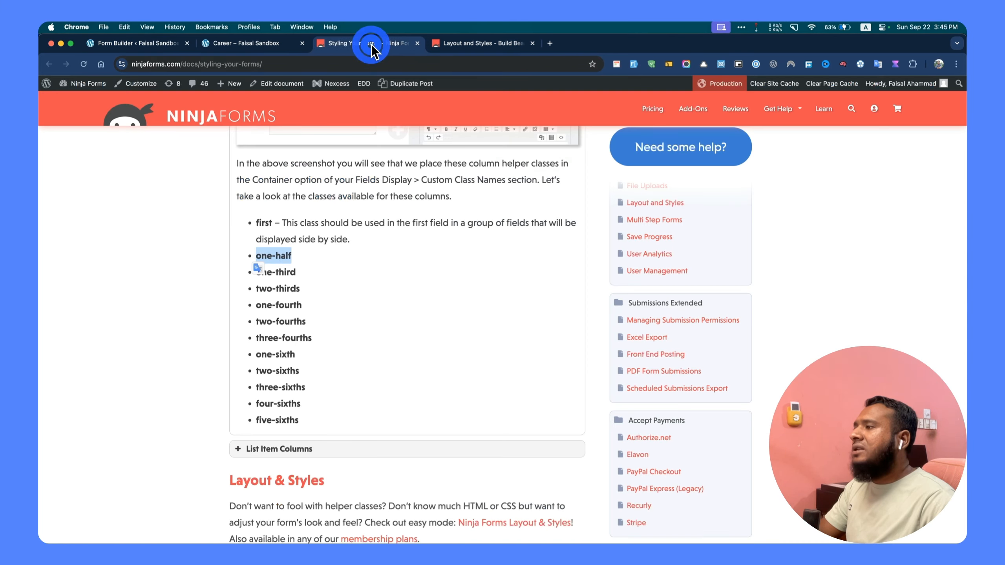
pyautogui.scroll(5, 454, 333)
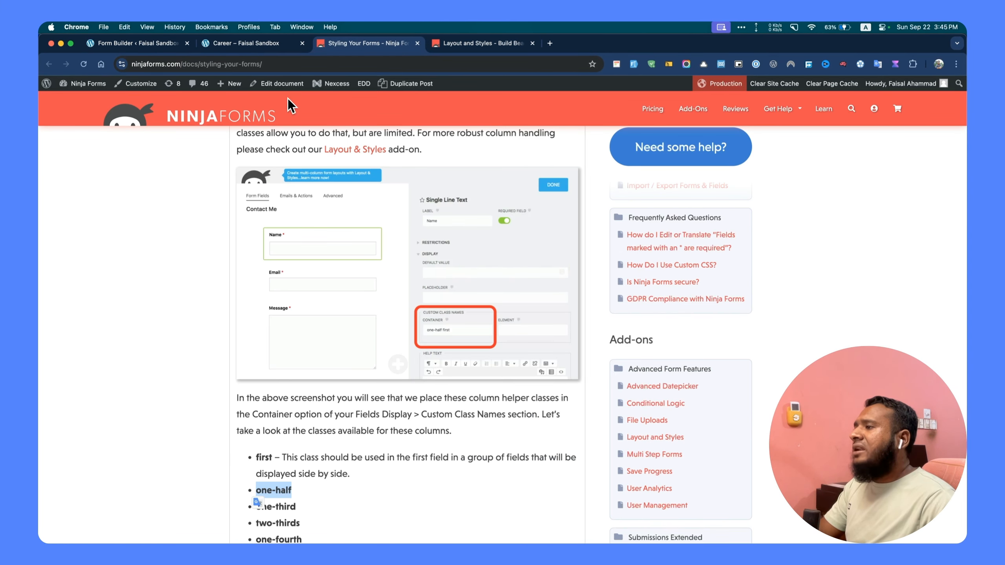
pyautogui.click(243, 44)
pyautogui.click(162, 42)
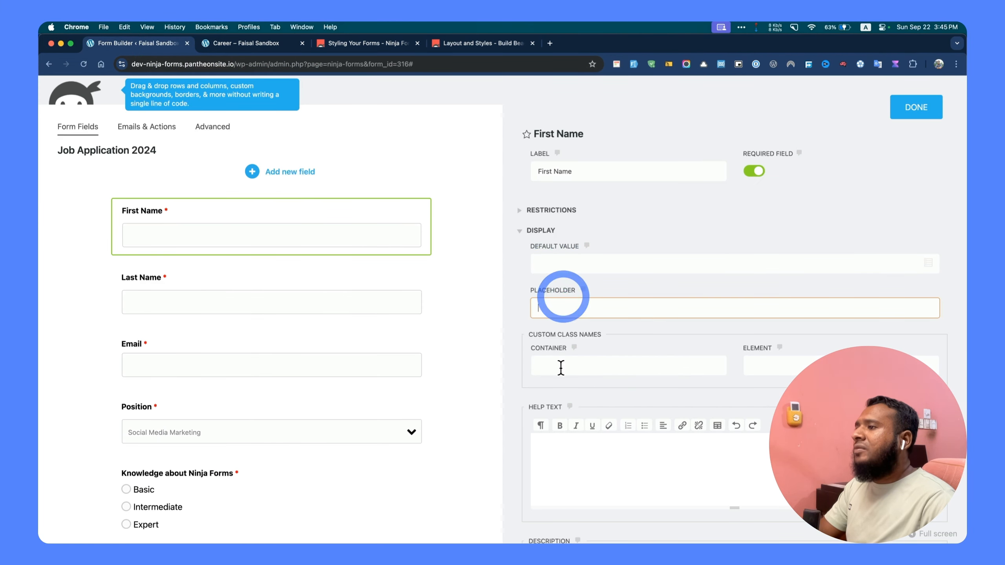
pyautogui.click(605, 367)
pyautogui.press('super+v')
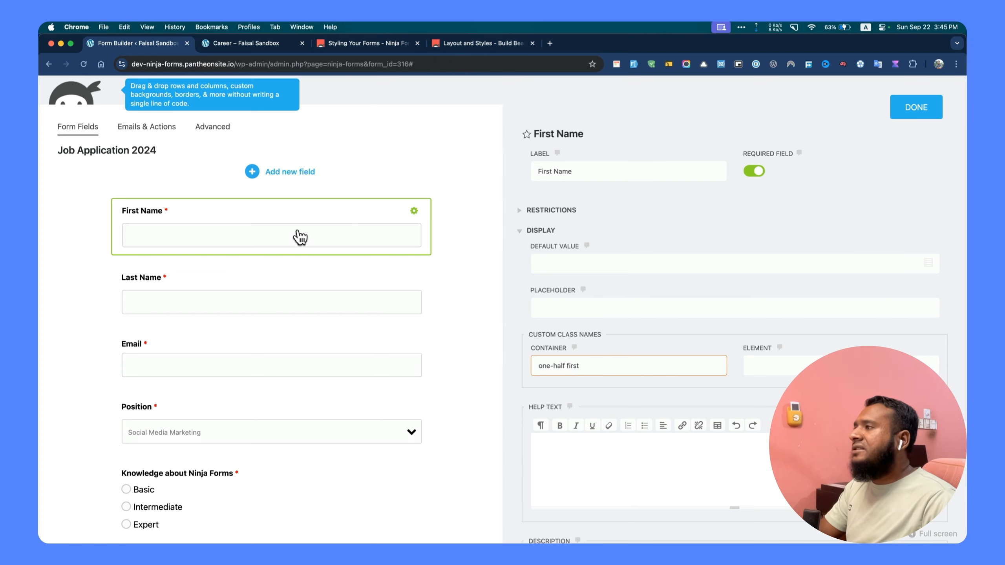
# - Set the Last Name field's custom container class to "one-half" and publish the form changes
pyautogui.click(208, 289)
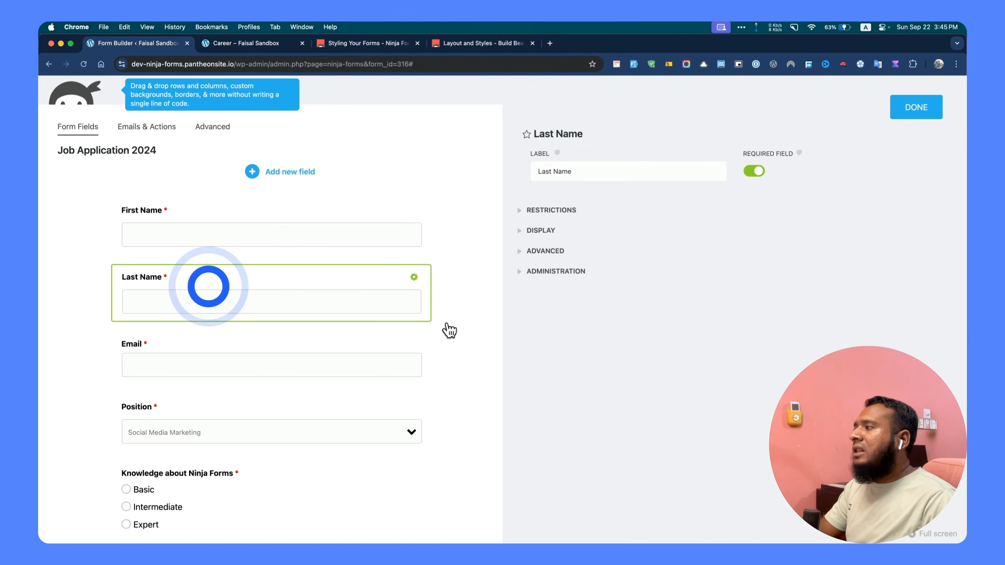
pyautogui.click(546, 230)
pyautogui.click(566, 366)
pyautogui.write('one-half')
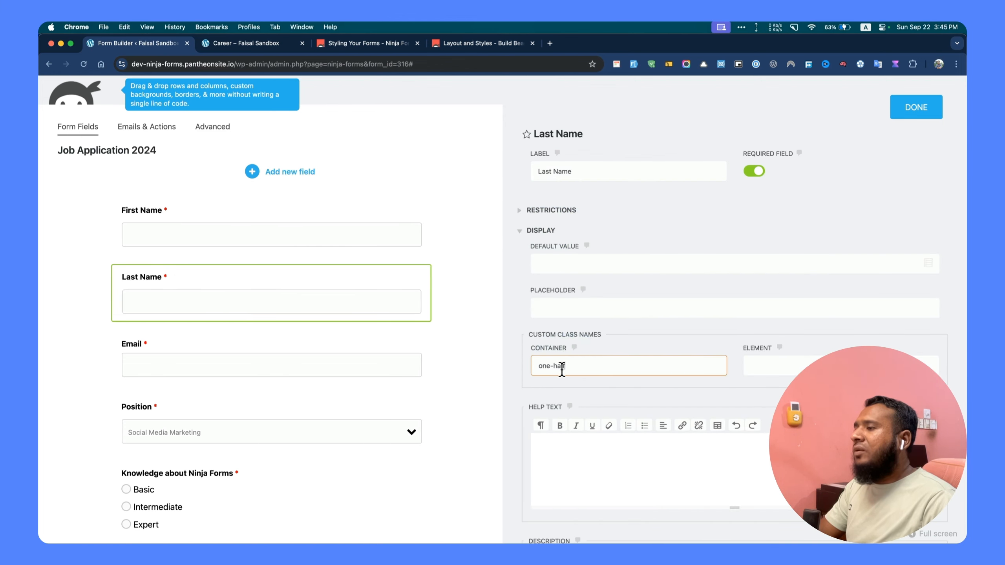
pyautogui.click(910, 111)
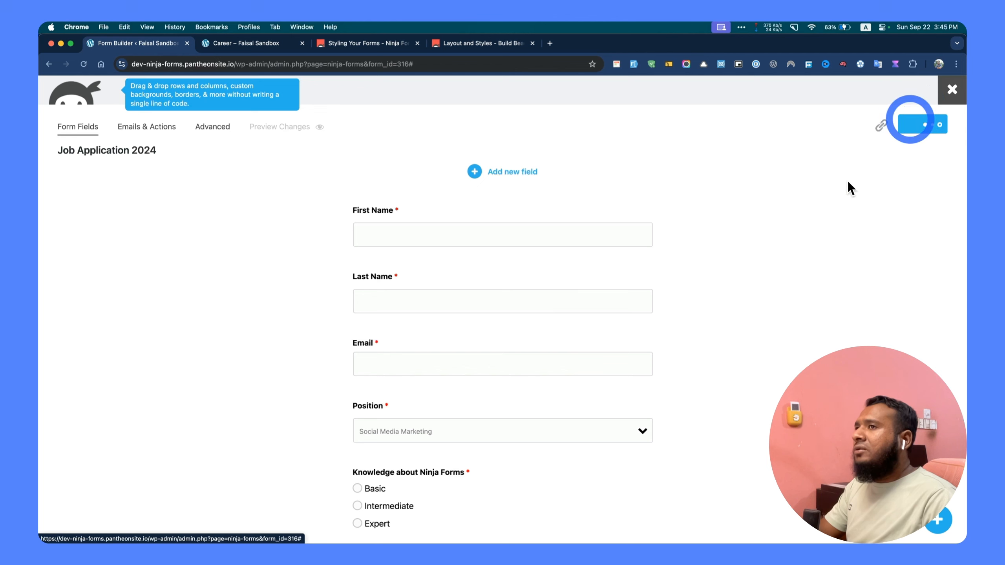
# - Reload the Career page and examine the form's layout from the name fields down to the Submit button
pyautogui.click(265, 37)
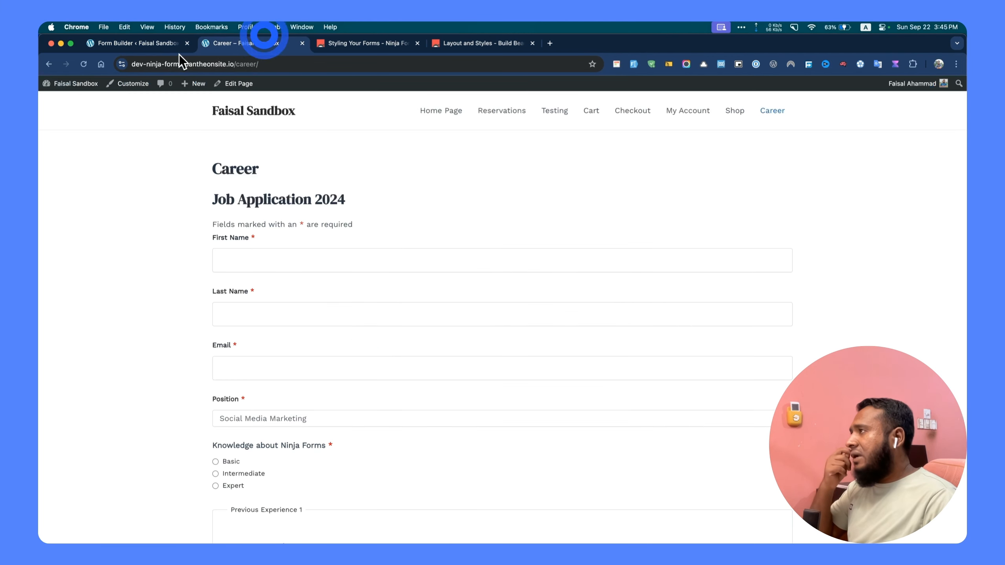
pyautogui.click(84, 63)
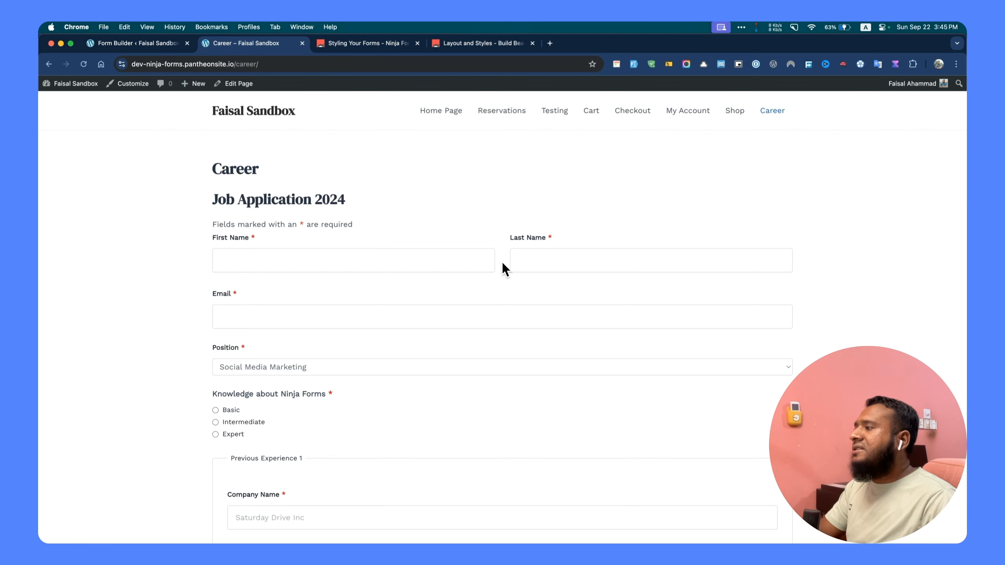
pyautogui.scroll(-4, 493, 263)
pyautogui.scroll(2, 490, 264)
pyautogui.scroll(2, 489, 263)
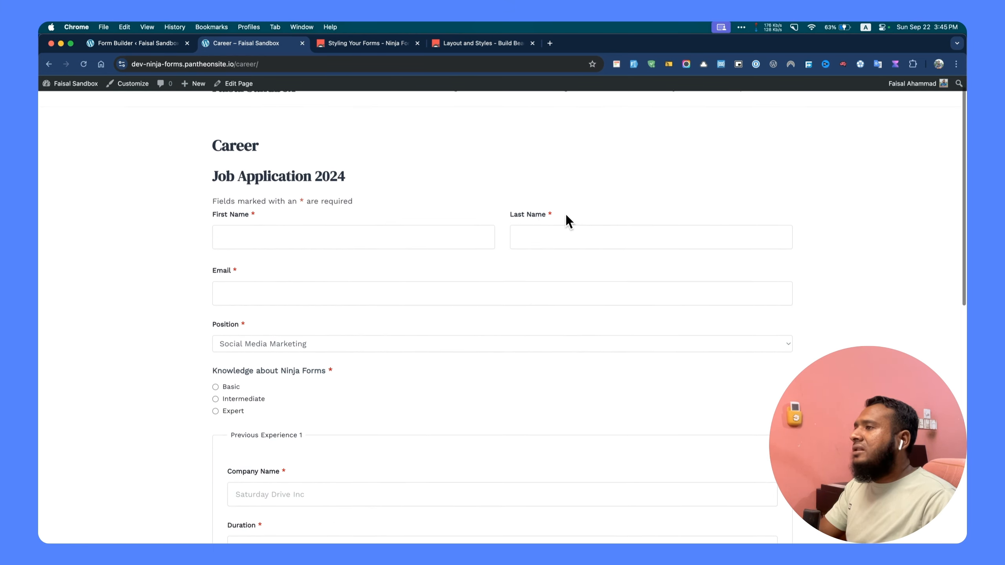
pyautogui.scroll(-4, 493, 257)
pyautogui.scroll(-10, 493, 257)
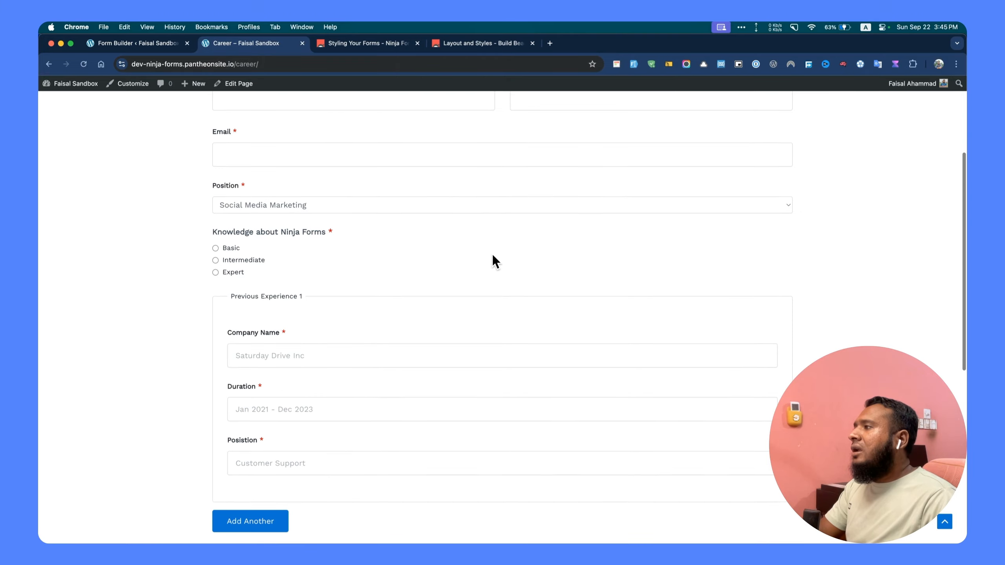
pyautogui.scroll(-2, 494, 256)
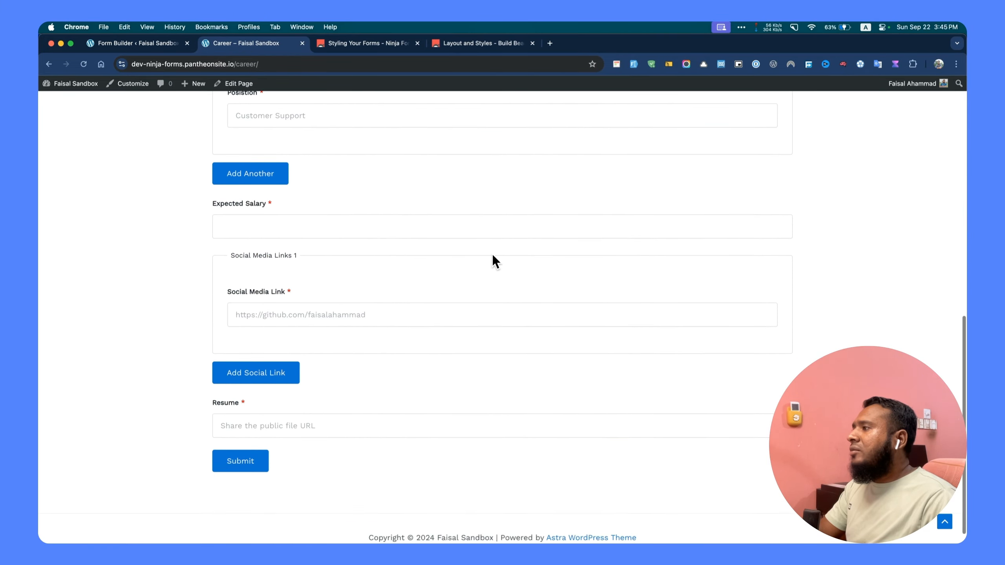
pyautogui.scroll(10, 493, 257)
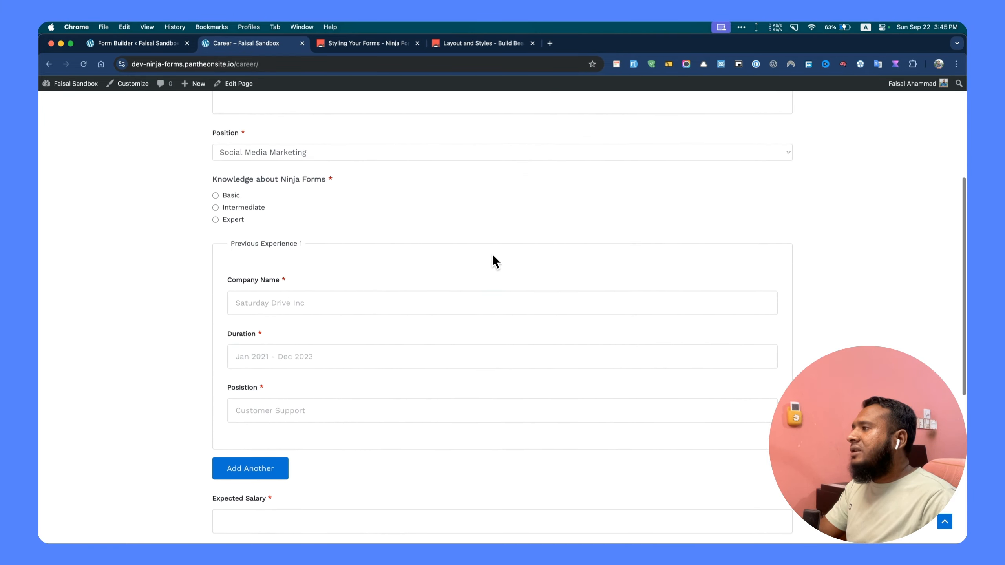
pyautogui.scroll(1, 492, 262)
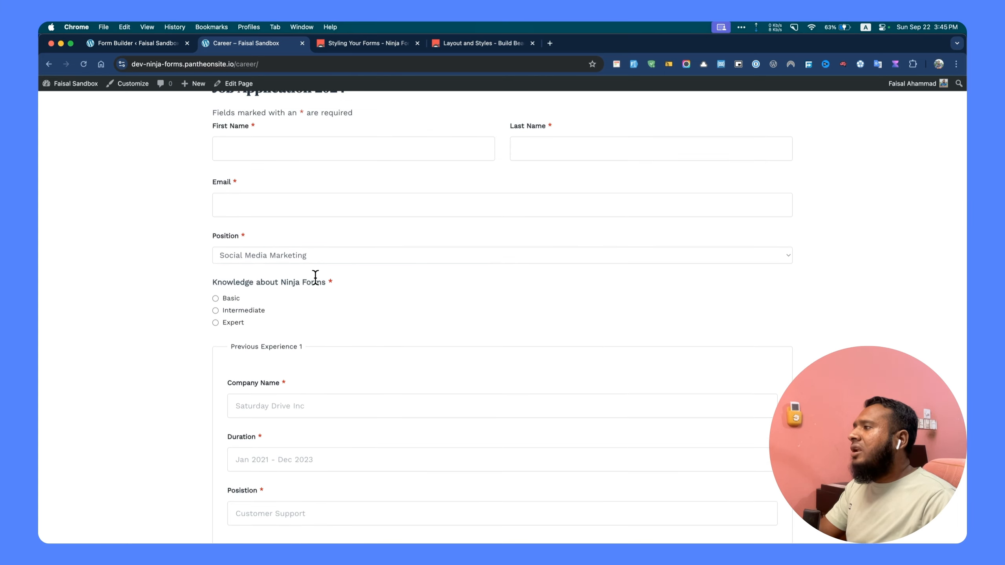
pyautogui.scroll(-11, 316, 277)
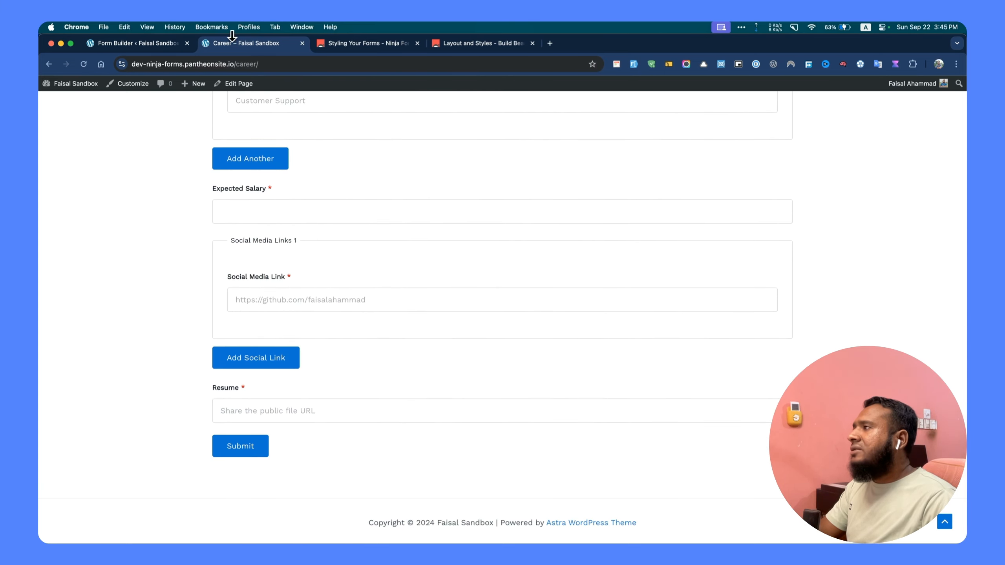
# - Return to the form builder and move the Resume field up to directly below the Position field
pyautogui.click(163, 42)
pyautogui.scroll(-10, 404, 283)
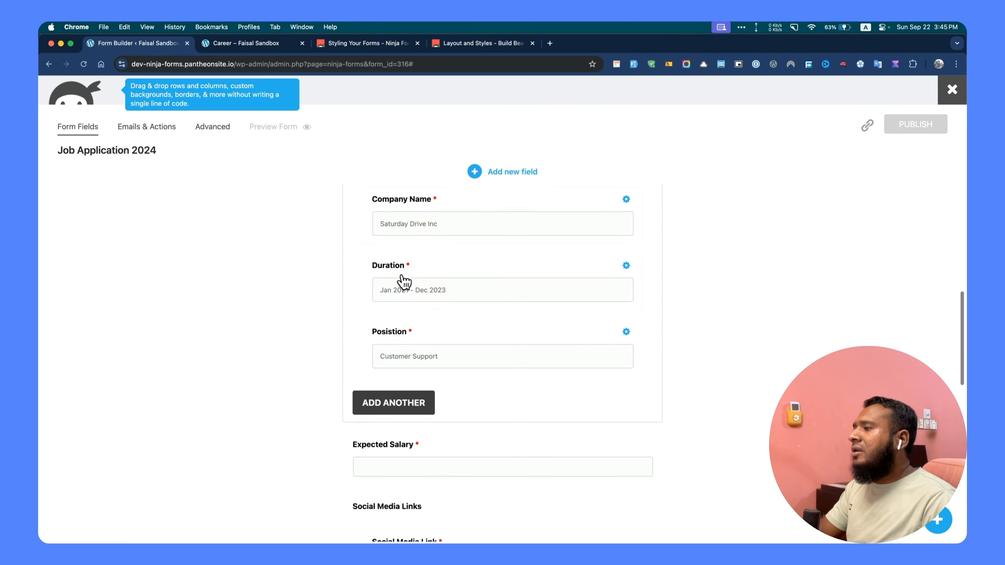
pyautogui.scroll(-3, 404, 283)
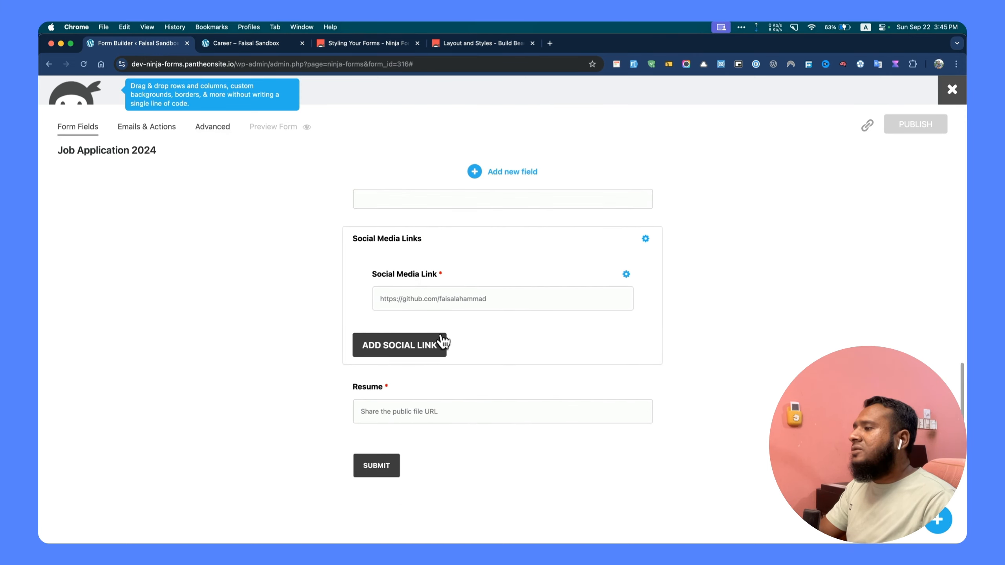
pyautogui.moveTo(423, 408); pyautogui.dragTo(460, 321)
pyautogui.scroll(4, 470, 337)
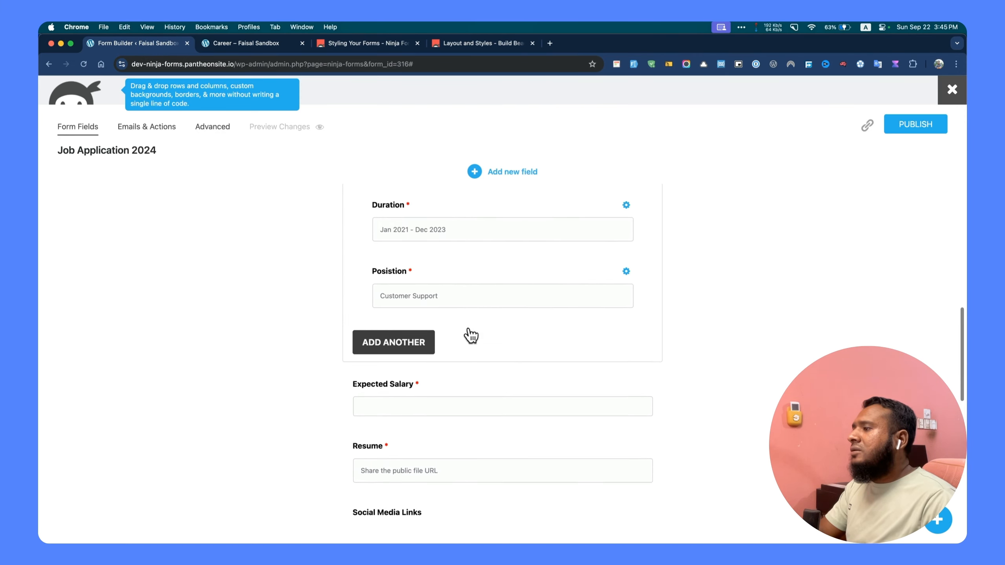
pyautogui.moveTo(416, 428); pyautogui.dragTo(438, 301)
pyautogui.scroll(5, 442, 317)
pyautogui.scroll(-5, 442, 317)
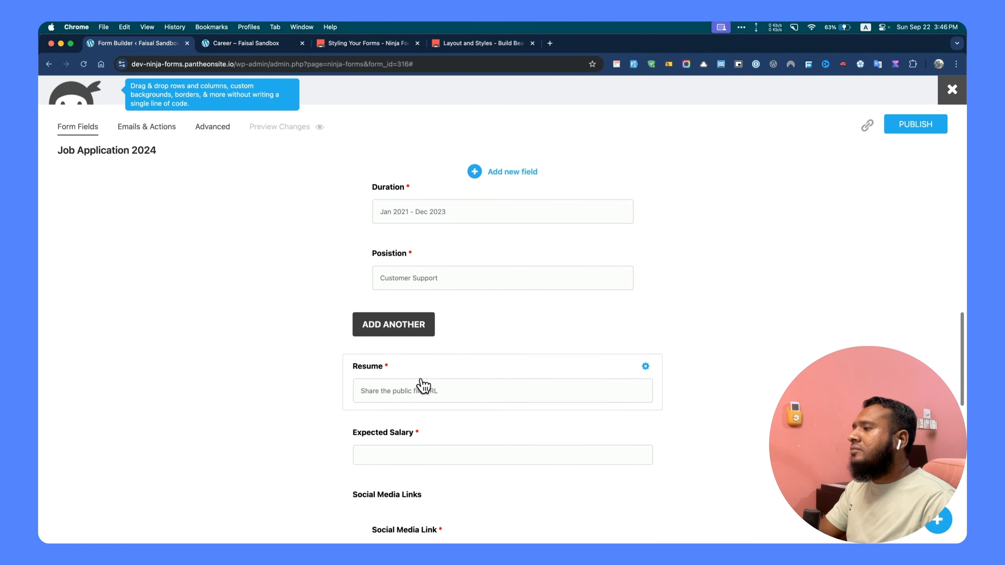
pyautogui.moveTo(424, 386); pyautogui.dragTo(442, 318)
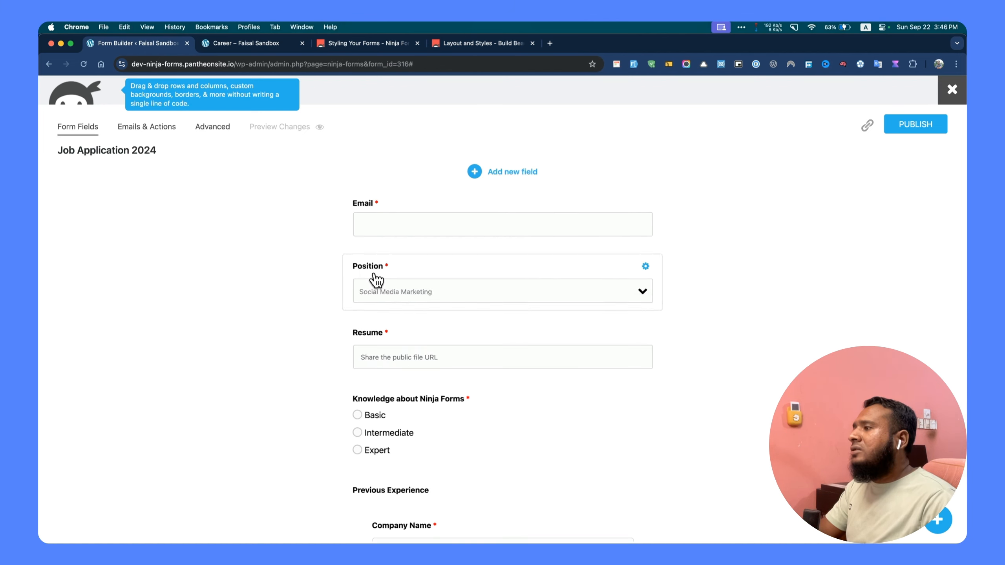
# - Move the Expected Salary field up to between the Resume and Knowledge about Ninja Forms fields
pyautogui.scroll(-10, 435, 342)
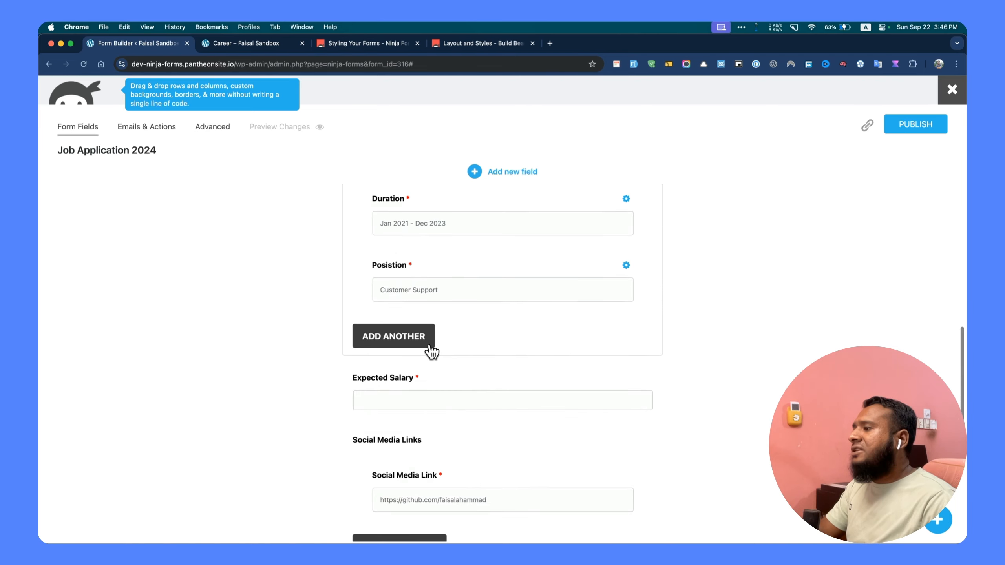
pyautogui.moveTo(440, 371); pyautogui.dragTo(421, 263)
pyautogui.scroll(4, 435, 281)
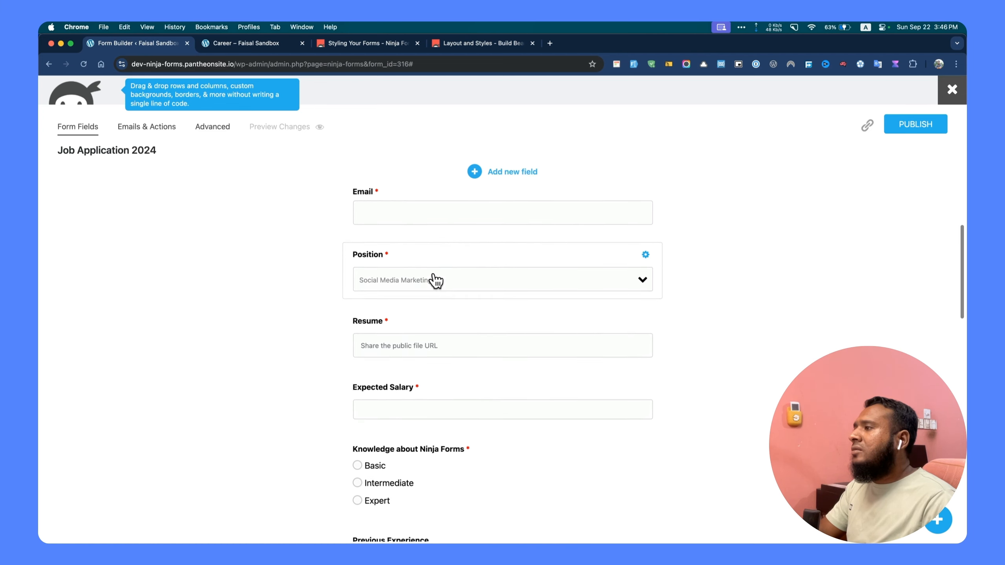
# - Review the field order in the form builder, from Last Name down to the Social Media Links section and Submit button
pyautogui.scroll(-4, 433, 281)
pyautogui.scroll(2, 420, 348)
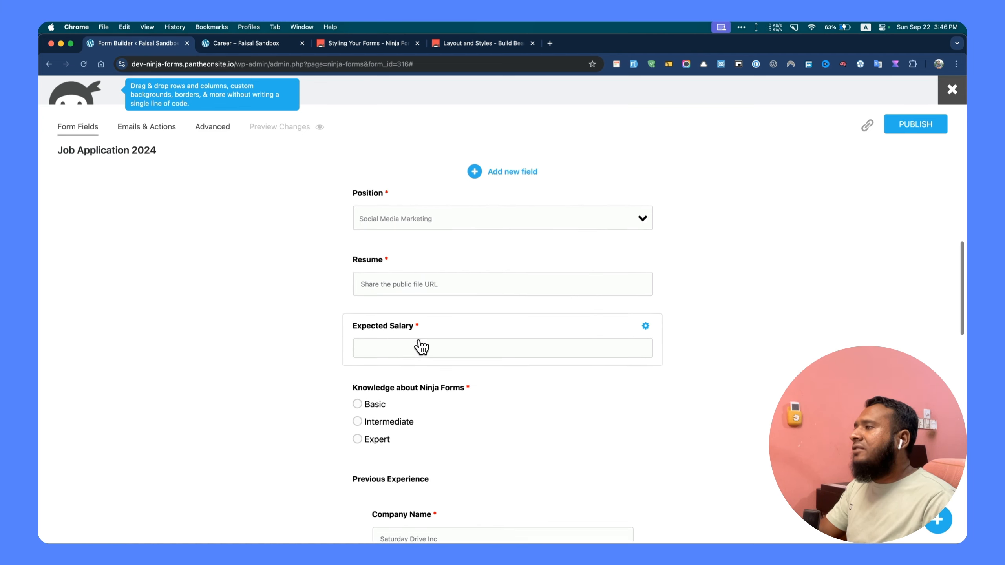
pyautogui.scroll(-8, 420, 347)
pyautogui.scroll(-5, 421, 347)
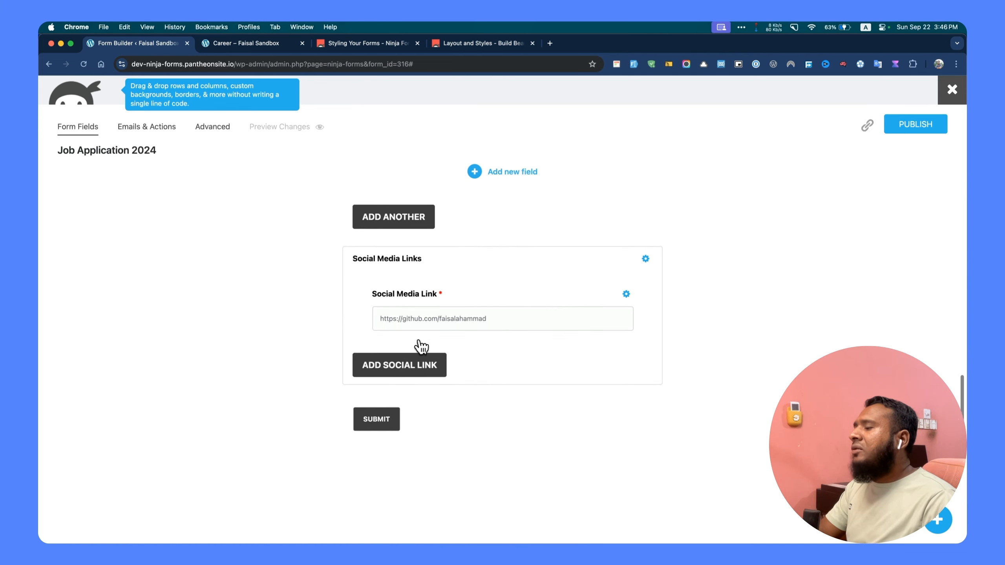
pyautogui.scroll(15, 421, 347)
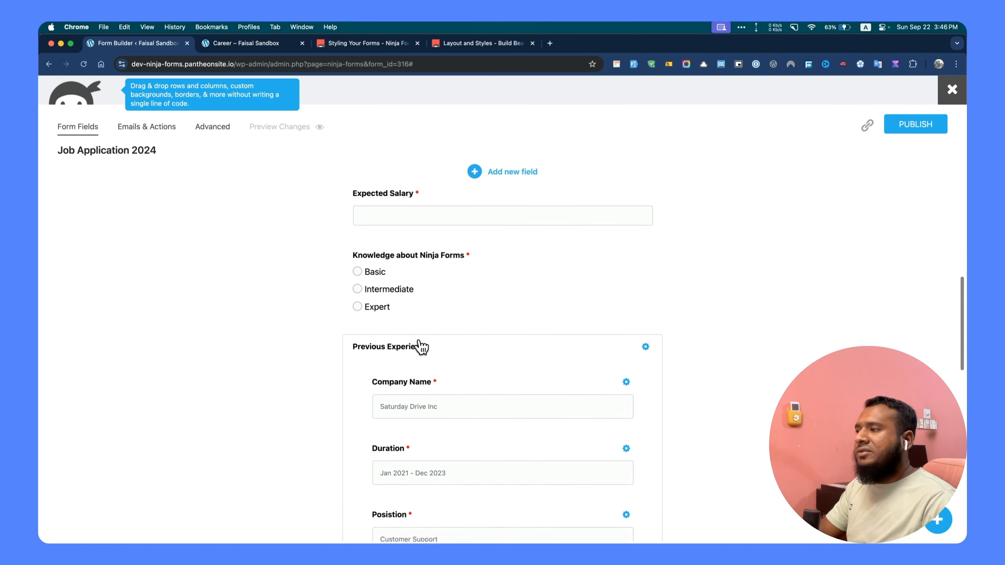
pyautogui.scroll(12, 421, 347)
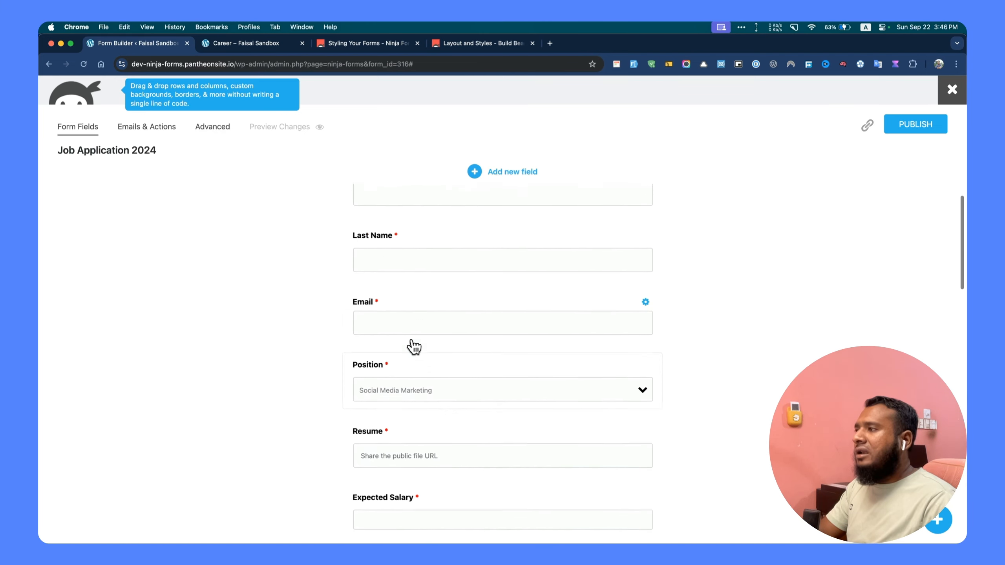
pyautogui.scroll(-6, 404, 347)
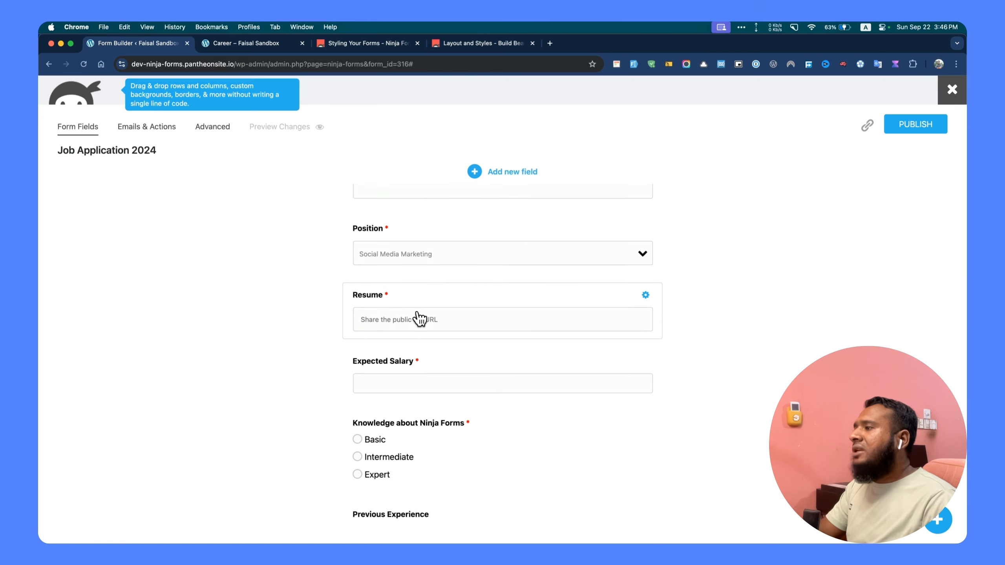
pyautogui.scroll(3, 426, 318)
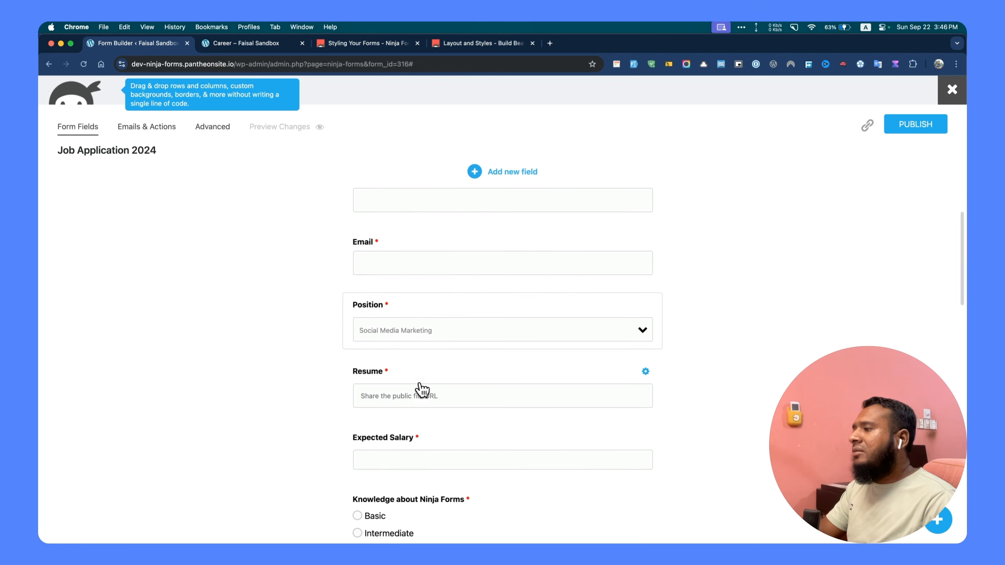
# - Set the Email field's custom container class to "one-half first" in its display settings
pyautogui.click(413, 439)
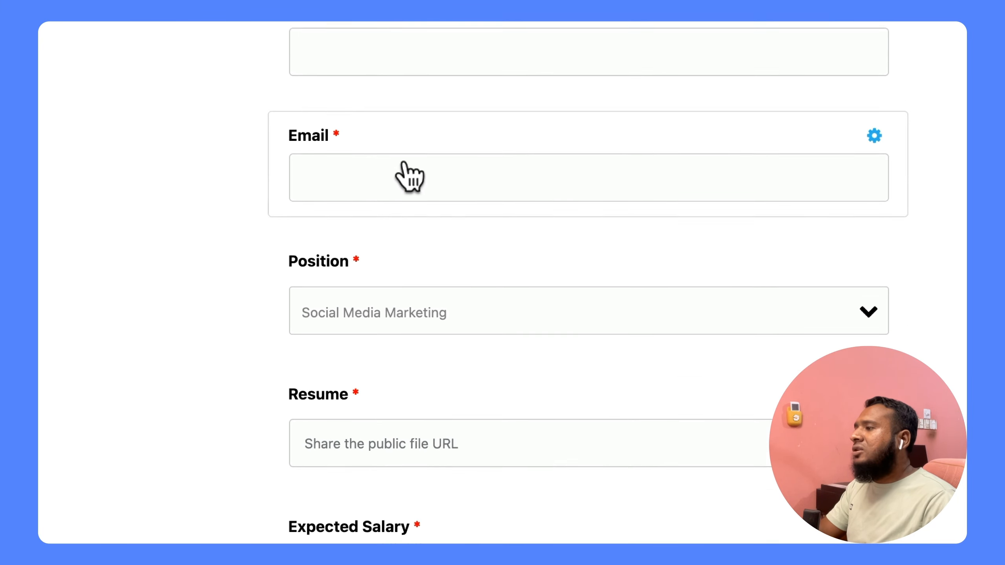
pyautogui.click(487, 162)
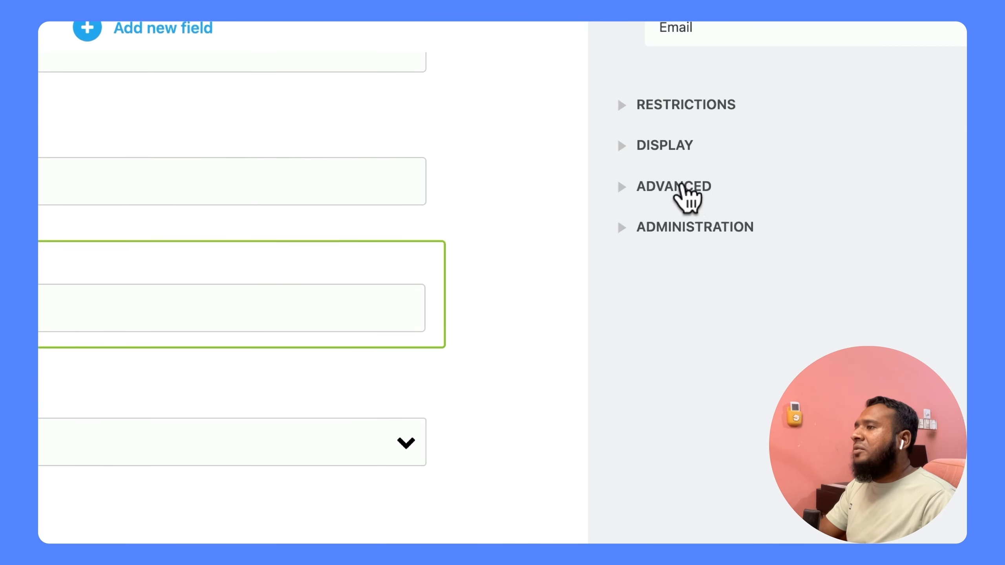
pyautogui.click(672, 146)
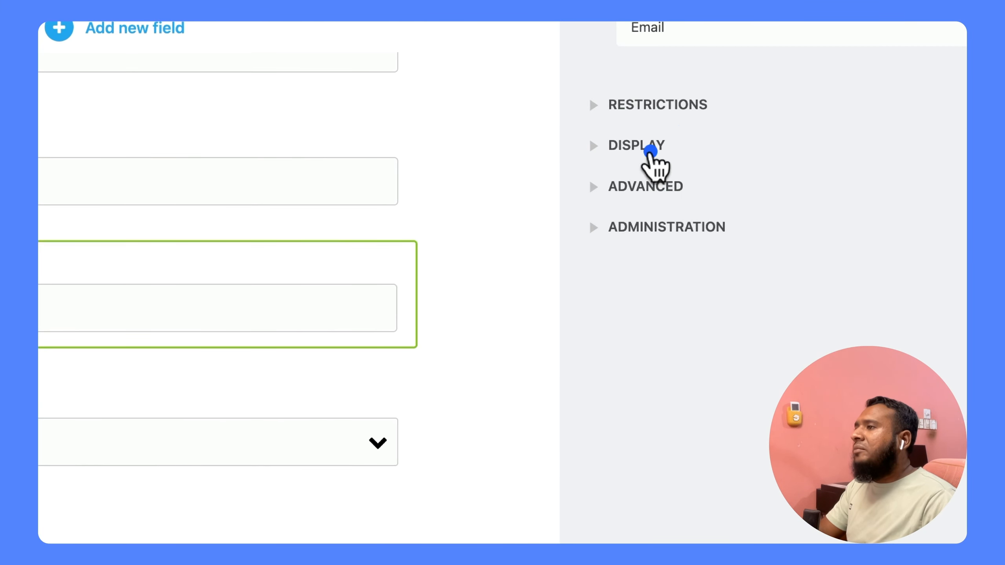
pyautogui.click(664, 406)
pyautogui.write('one-half fi')
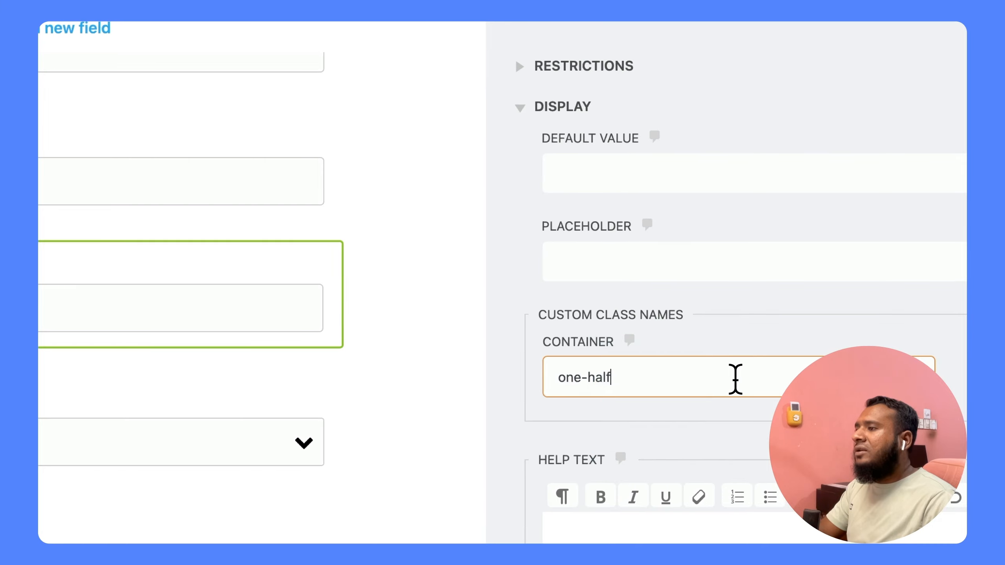
pyautogui.write('rst')
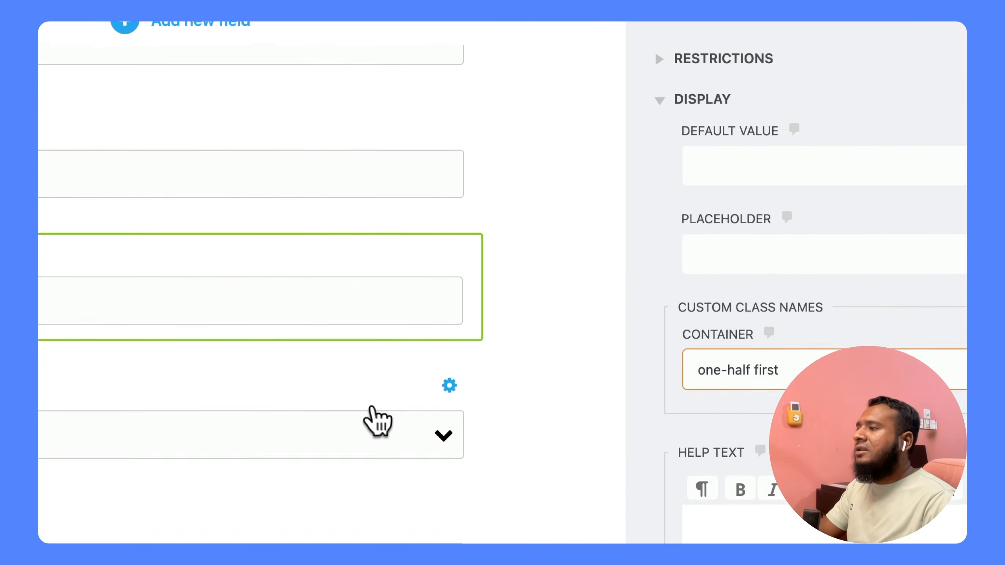
# - Set the Position field's custom container class to "one-half" and publish the form changes
pyautogui.click(75, 431)
pyautogui.click(672, 414)
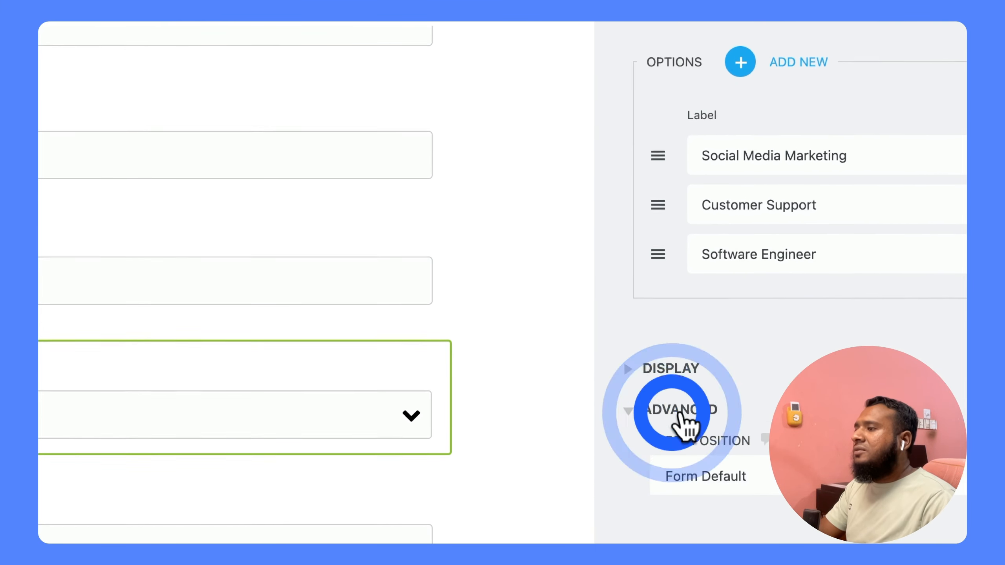
pyautogui.click(672, 411)
pyautogui.click(669, 372)
pyautogui.click(722, 454)
pyautogui.write('one-half')
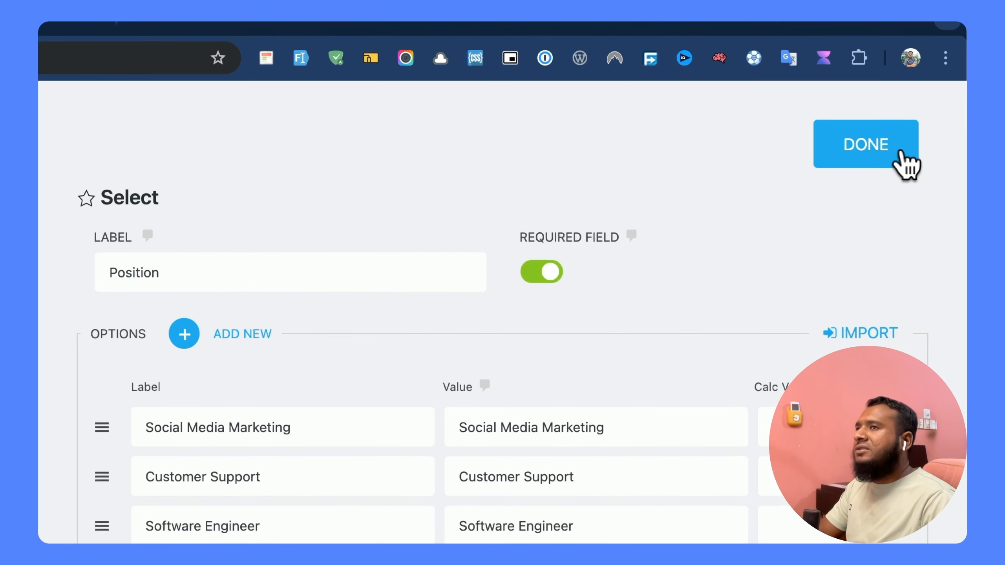
pyautogui.click(896, 152)
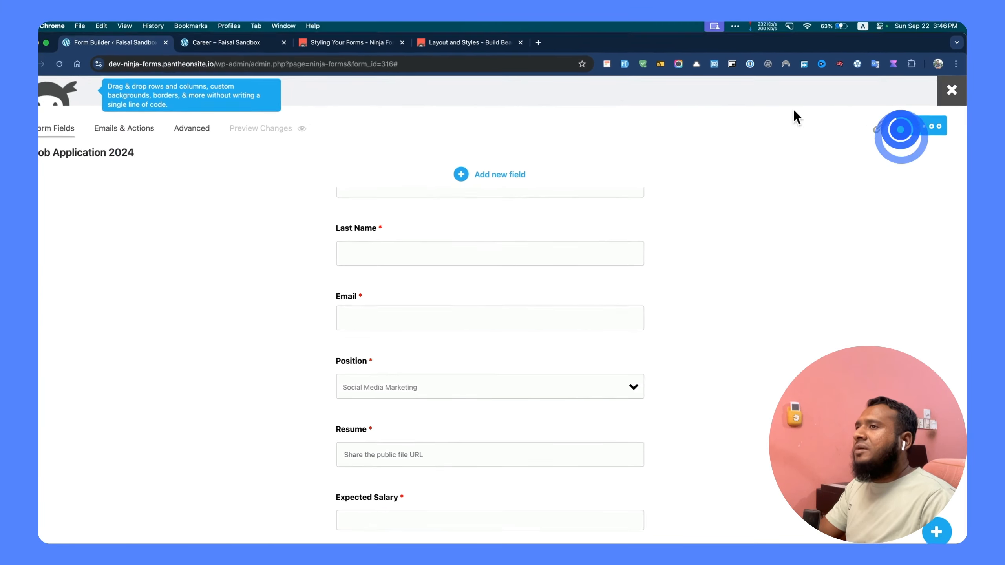
# - Reload the Career page and check the placement of the Email, Position, Resume and Expected Salary fields
pyautogui.click(253, 42)
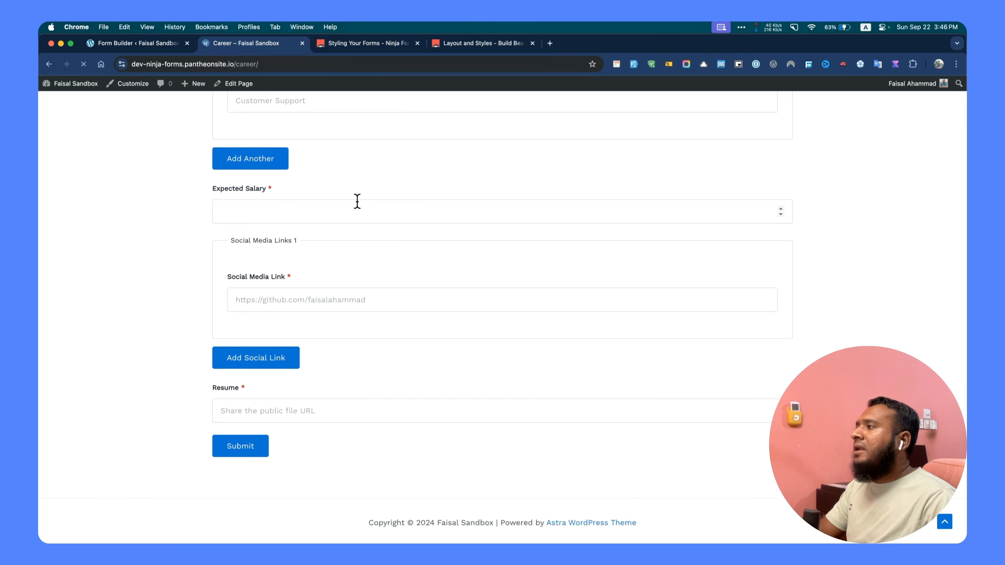
pyautogui.scroll(20, 360, 202)
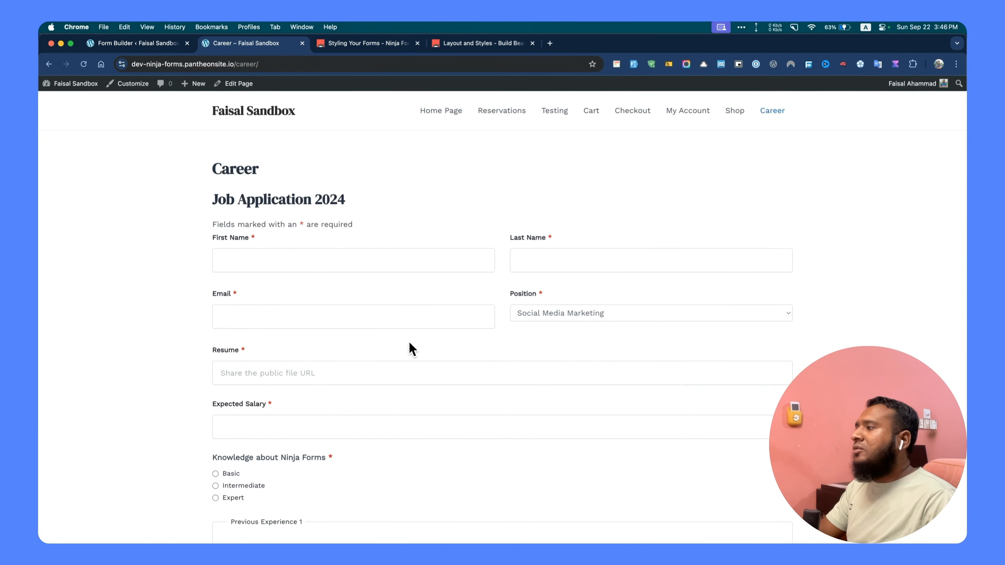
pyautogui.scroll(-4, 410, 342)
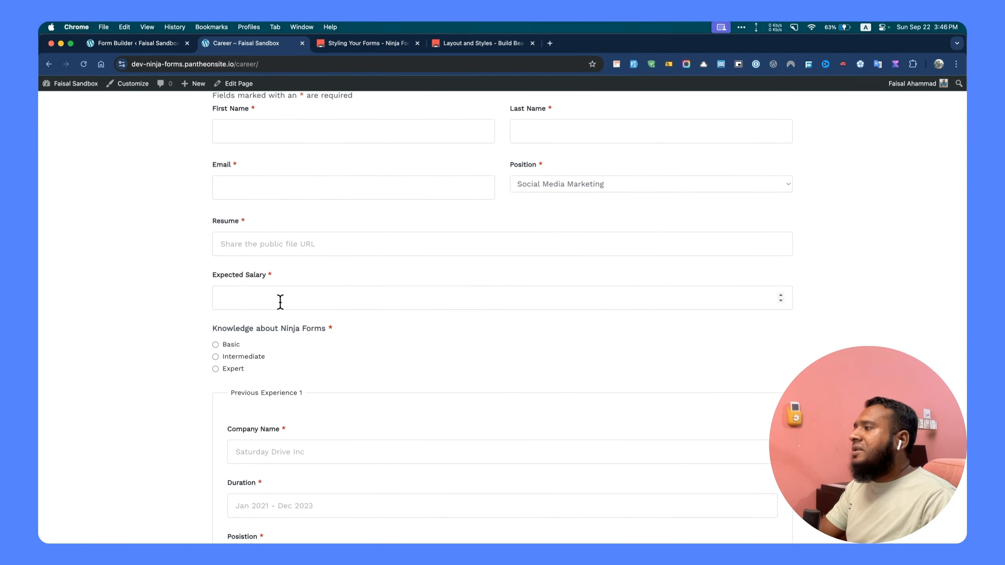
# - Set the Resume field's custom container class to "one-half first" in its display settings
pyautogui.scroll(3, 269, 253)
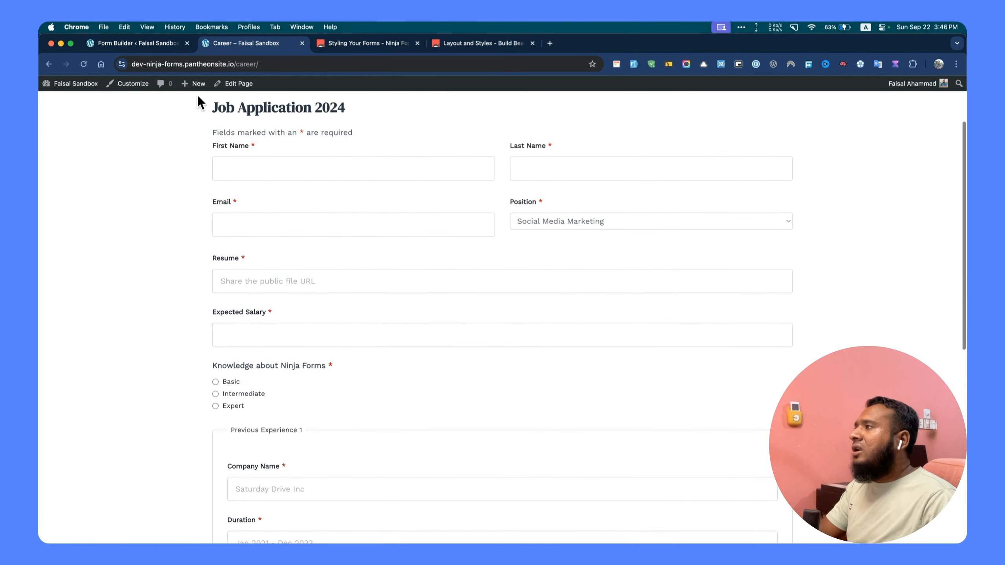
pyautogui.click(150, 45)
pyautogui.scroll(-3, 380, 316)
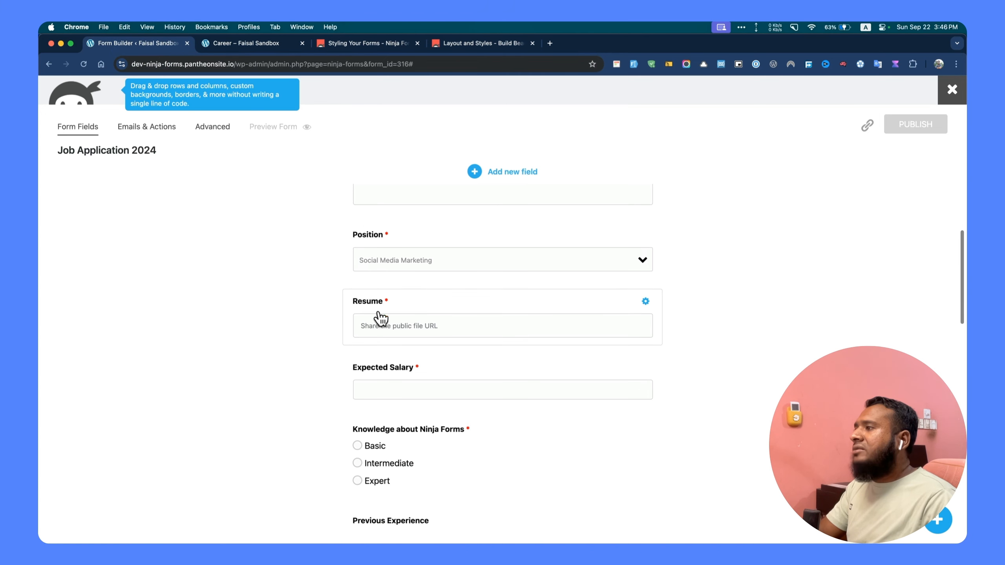
pyautogui.scroll(-2, 381, 317)
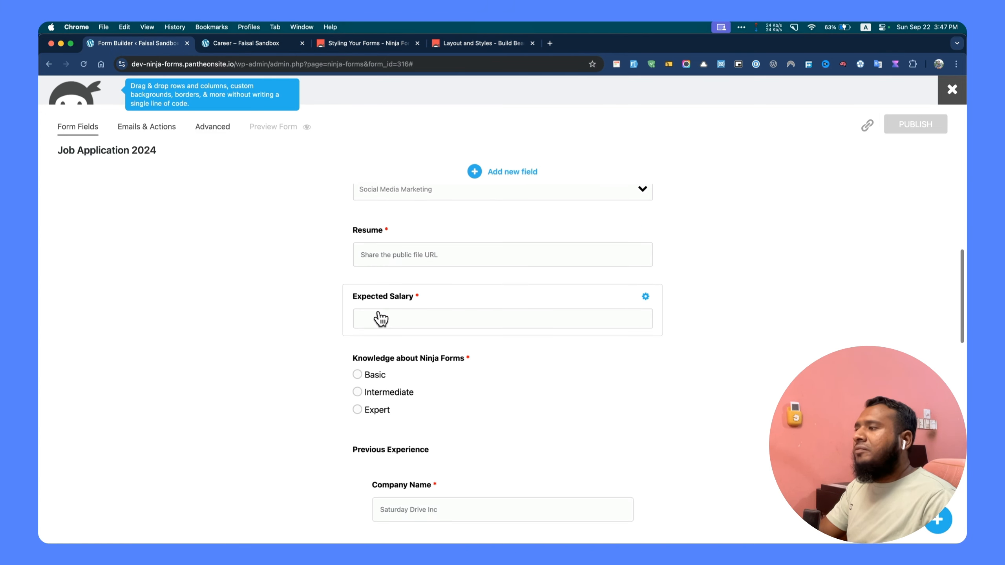
pyautogui.click(389, 260)
pyautogui.click(561, 371)
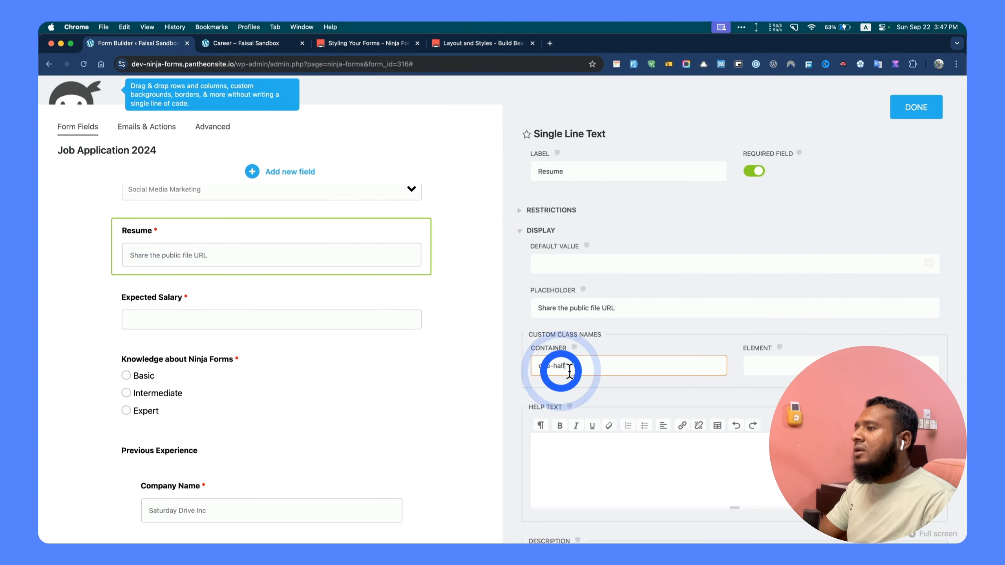
pyautogui.write('one-half first')
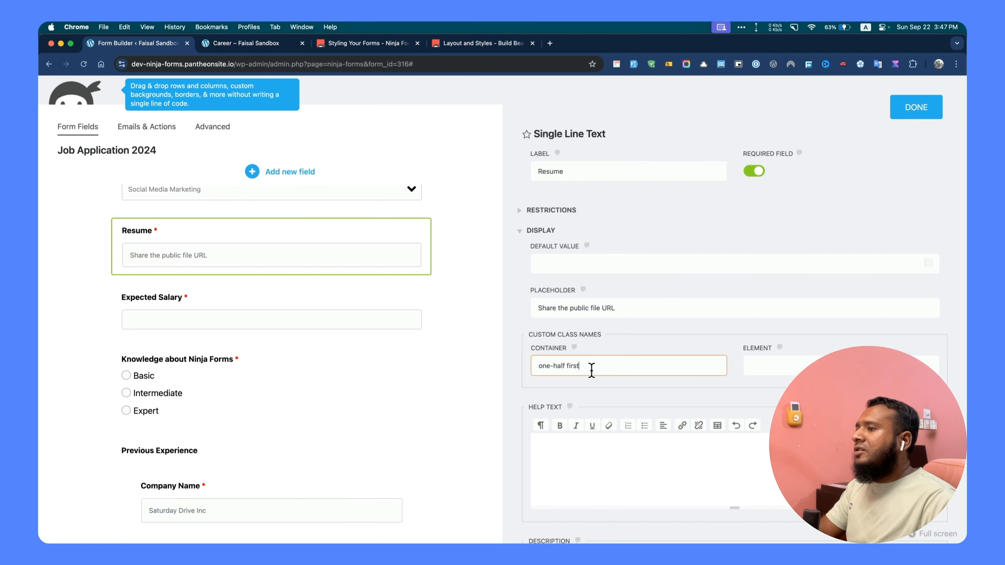
# - Set the Expected Salary field's custom container class to "one-half" and publish the form changes
pyautogui.click(289, 315)
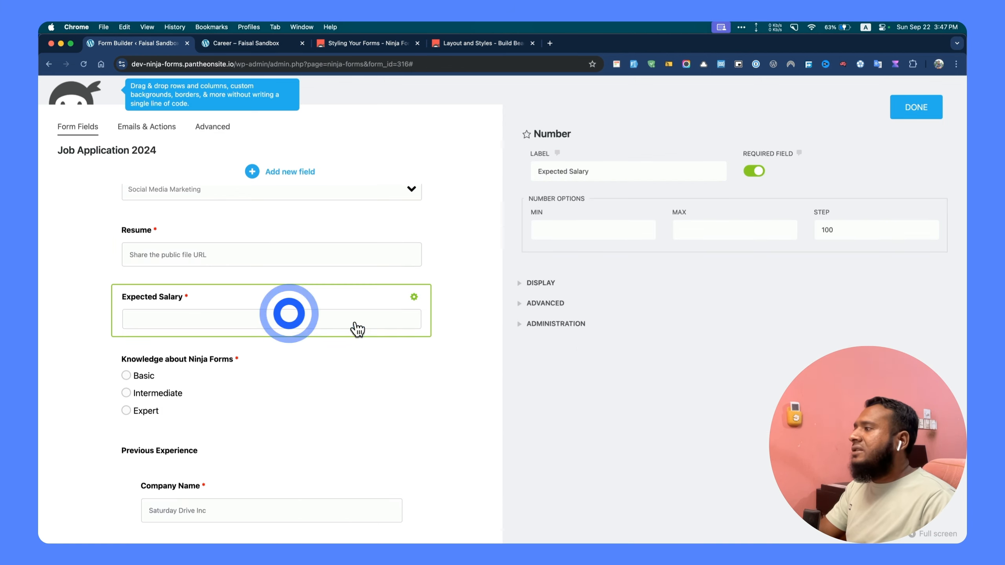
pyautogui.click(543, 283)
pyautogui.click(587, 359)
pyautogui.click(583, 419)
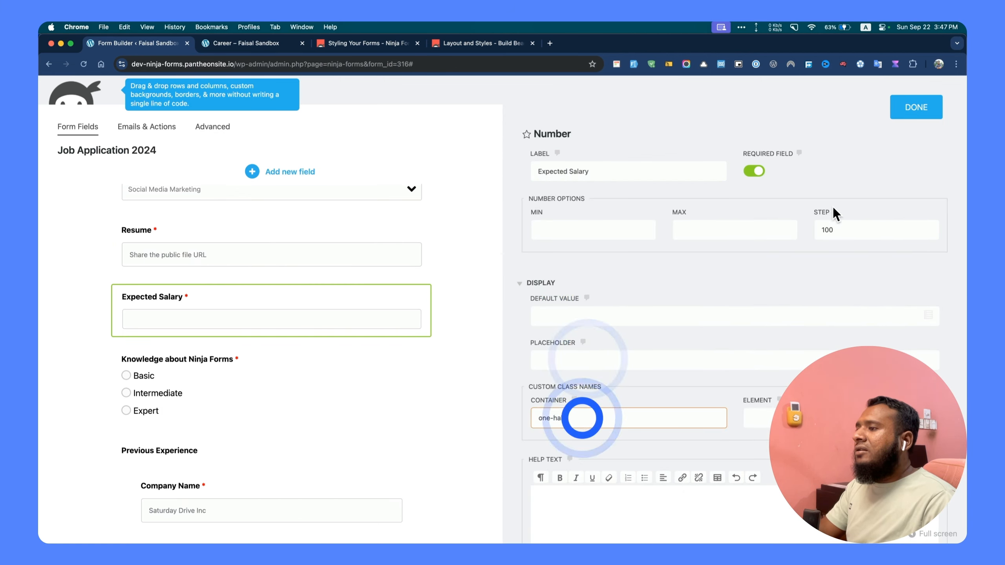
pyautogui.click(906, 113)
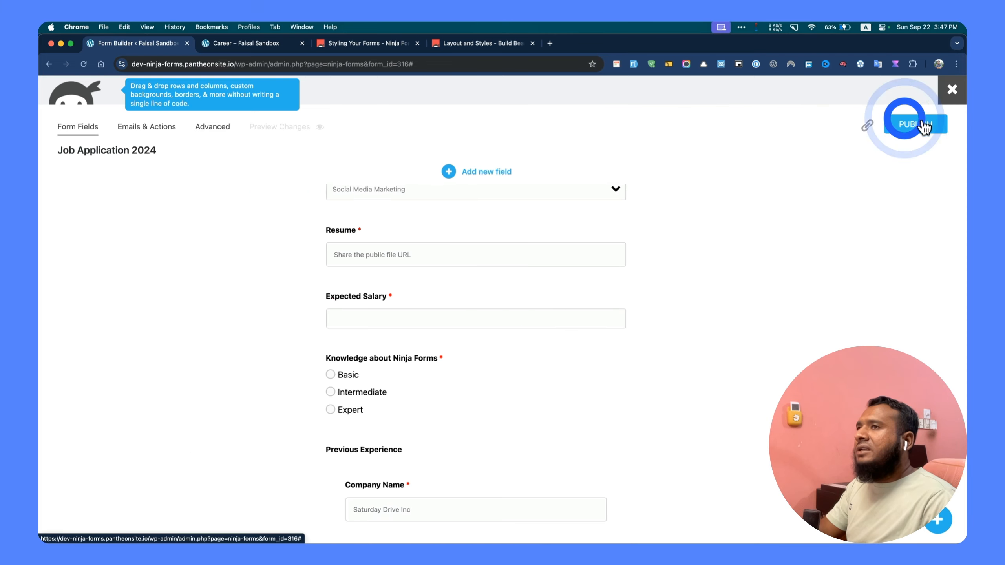
# - Reload the Career page and review the two-column layout from First Name down to the Submit button
pyautogui.click(265, 43)
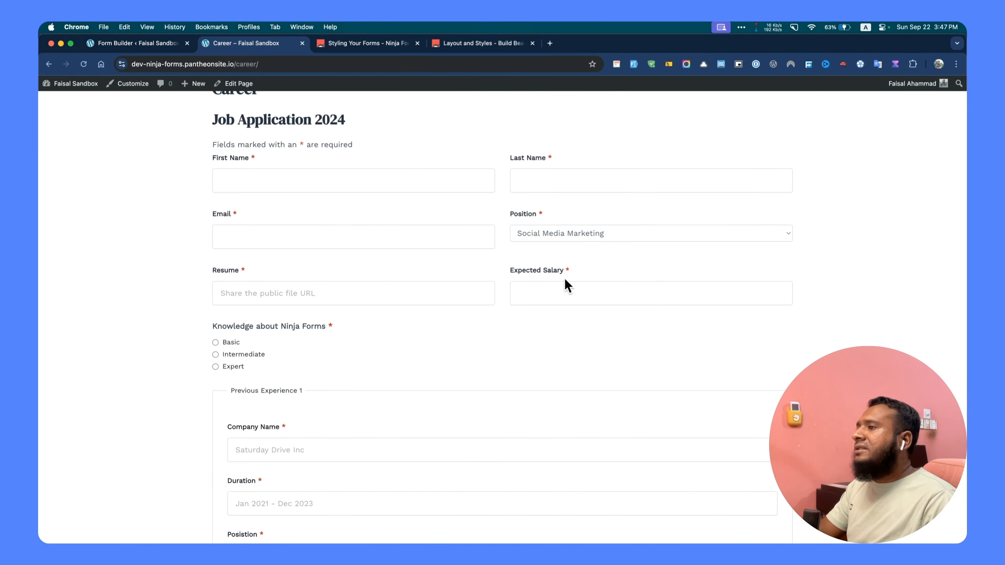
pyautogui.scroll(2, 566, 285)
pyautogui.scroll(-3, 566, 284)
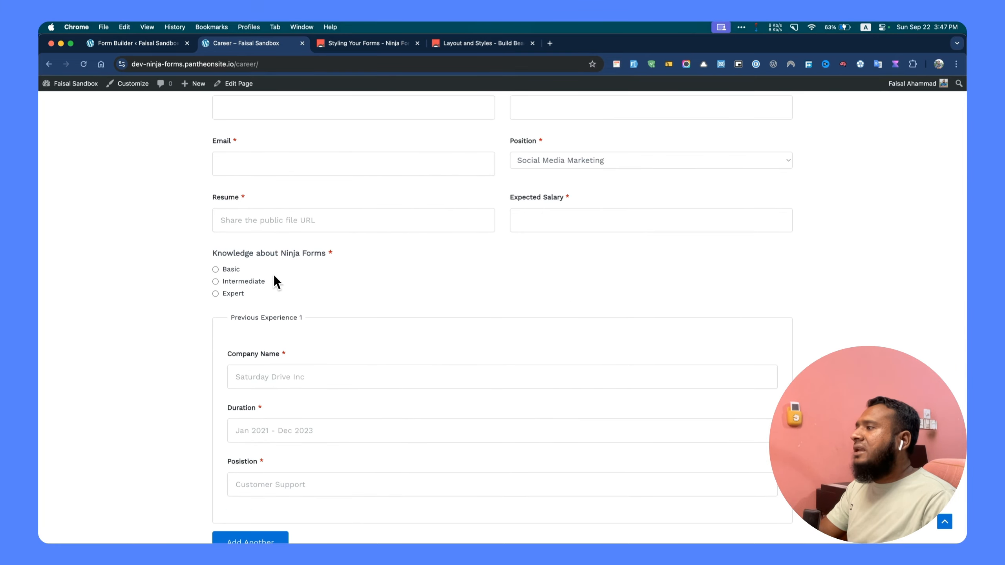
pyautogui.scroll(-8, 307, 297)
pyautogui.scroll(-3, 337, 324)
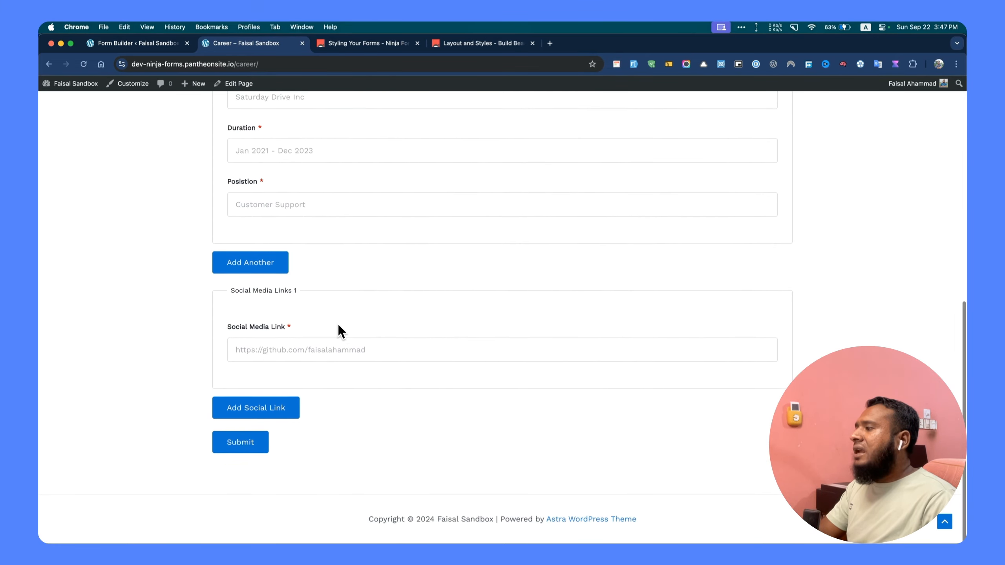
pyautogui.scroll(15, 343, 322)
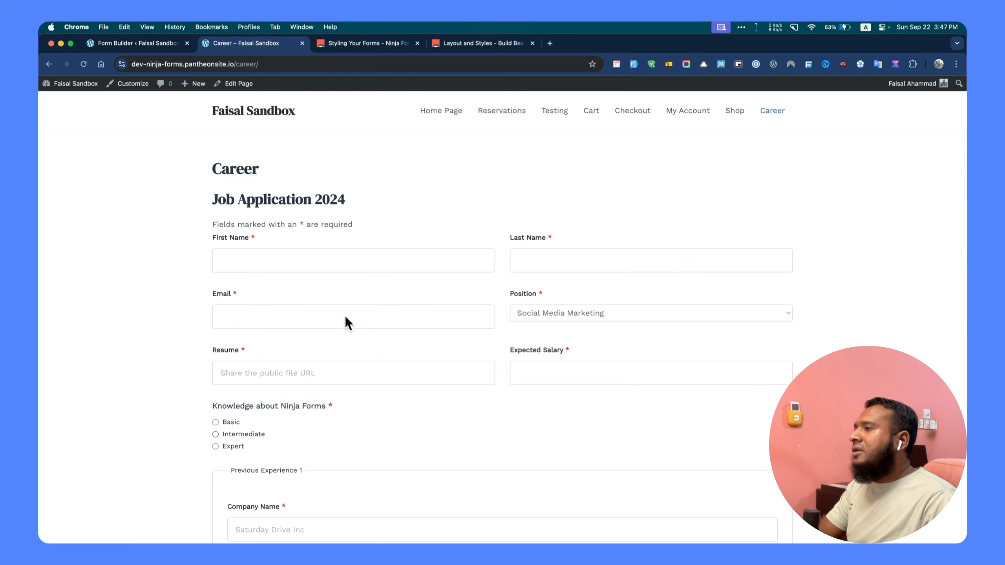
# - Fill the Career page's job application form with automatically generated sample data and look over the entries
pyautogui.click(635, 63)
pyautogui.scroll(-7, 361, 297)
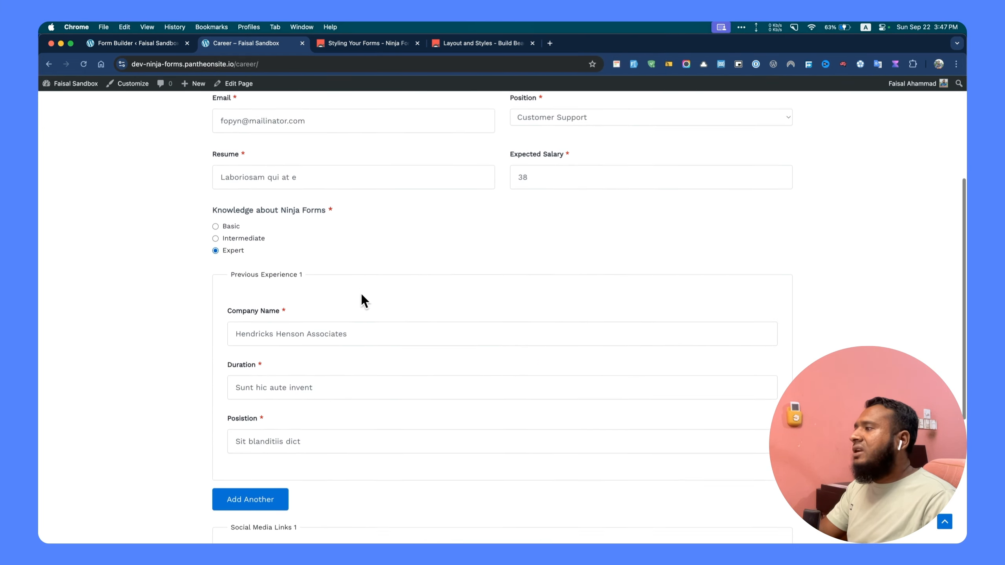
pyautogui.scroll(-4, 361, 294)
pyautogui.scroll(9, 360, 294)
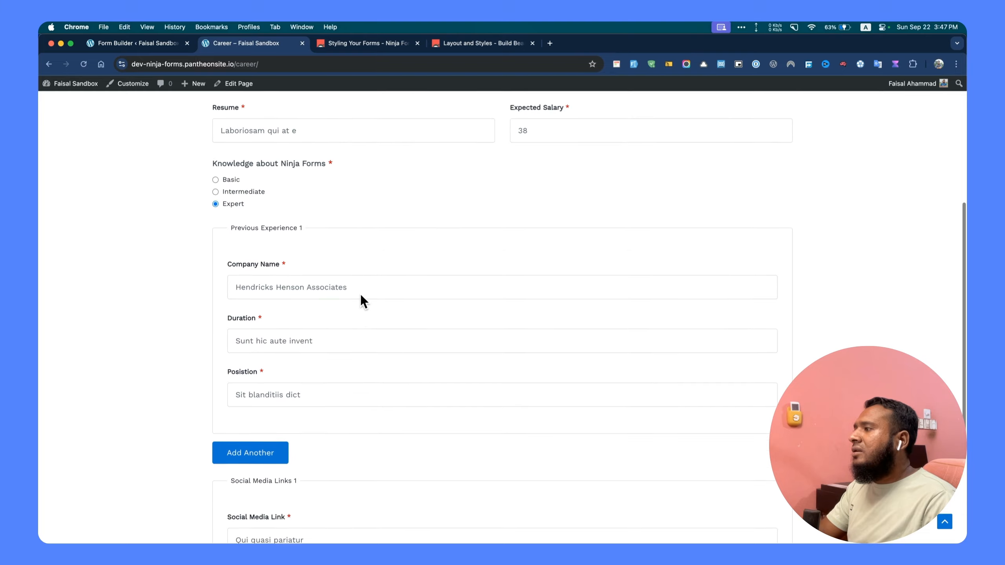
pyautogui.scroll(-3, 361, 297)
# - Test the Resume field's required validation by clearing it, entering "dd222" and emptying it again
pyautogui.moveTo(313, 250); pyautogui.dragTo(213, 249)
pyautogui.press('BackSpace')
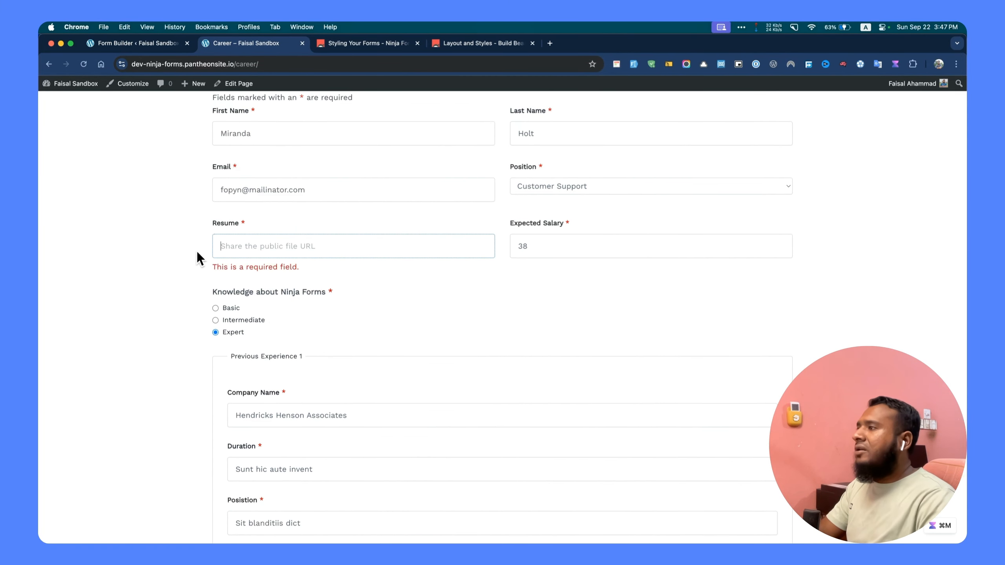
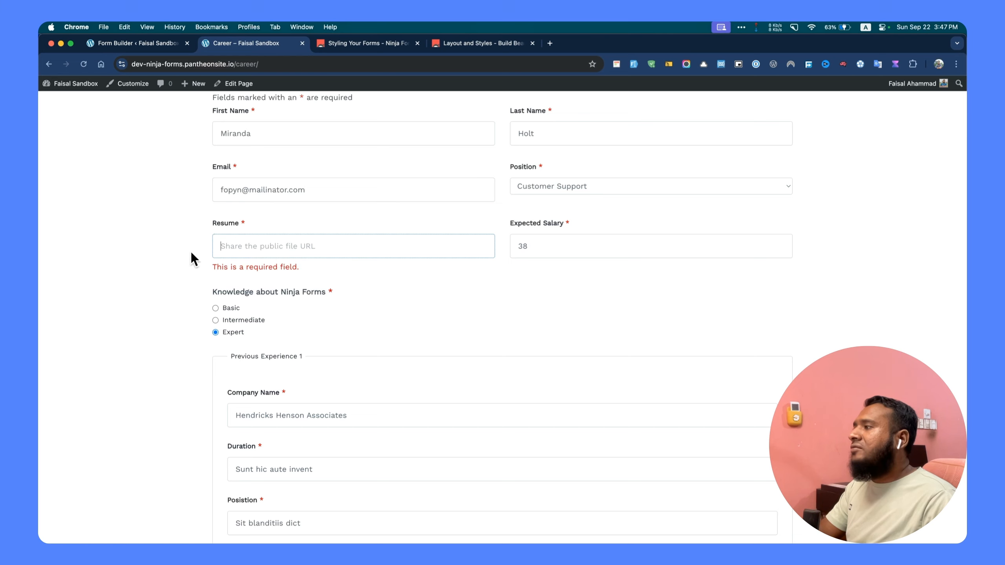
pyautogui.write('dd222')
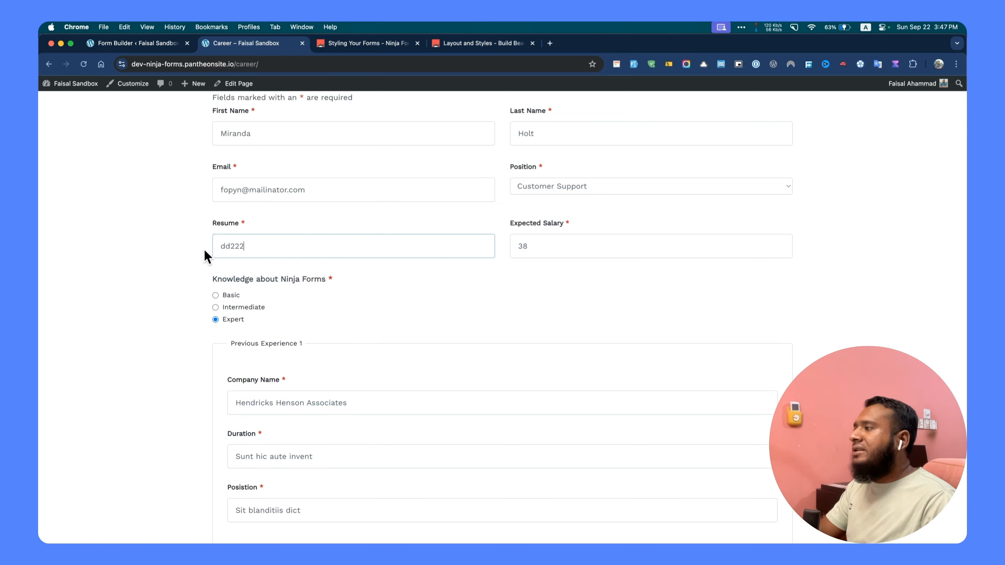
pyautogui.press('super+a')
pyautogui.press('BackSpace')
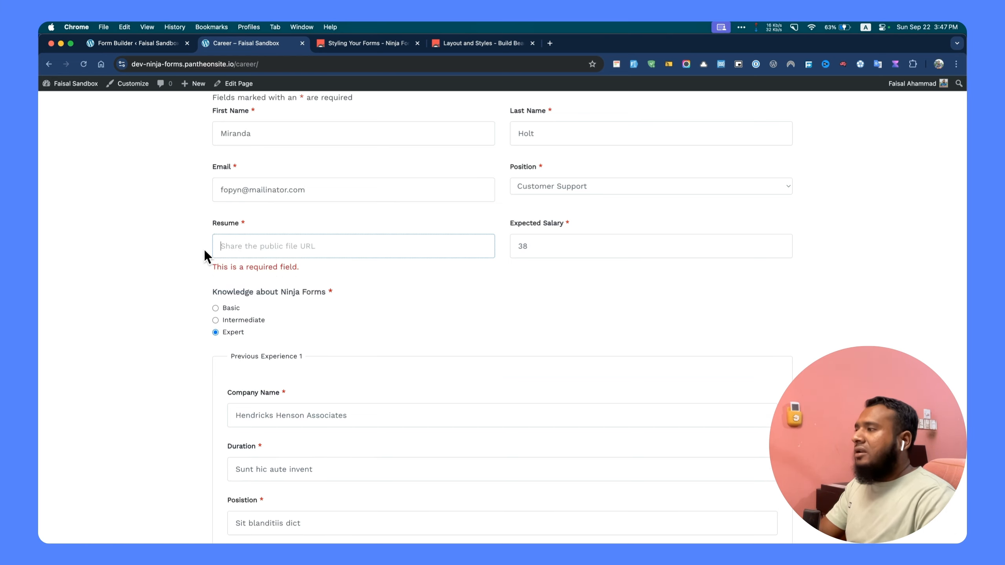
pyautogui.click(180, 244)
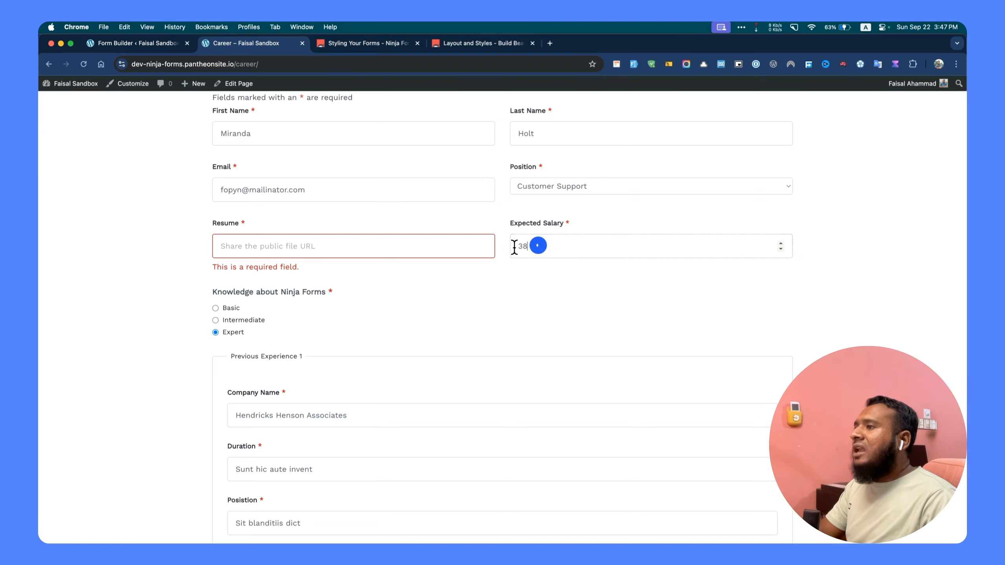
# - Test the Expected Salary field's number validation with 38333, then empty the field
pyautogui.moveTo(539, 245)
pyautogui.mouseDown()
pyautogui.moveTo(514, 247)
pyautogui.moveTo(527, 261)
pyautogui.mouseUp()
pyautogui.click(541, 273)
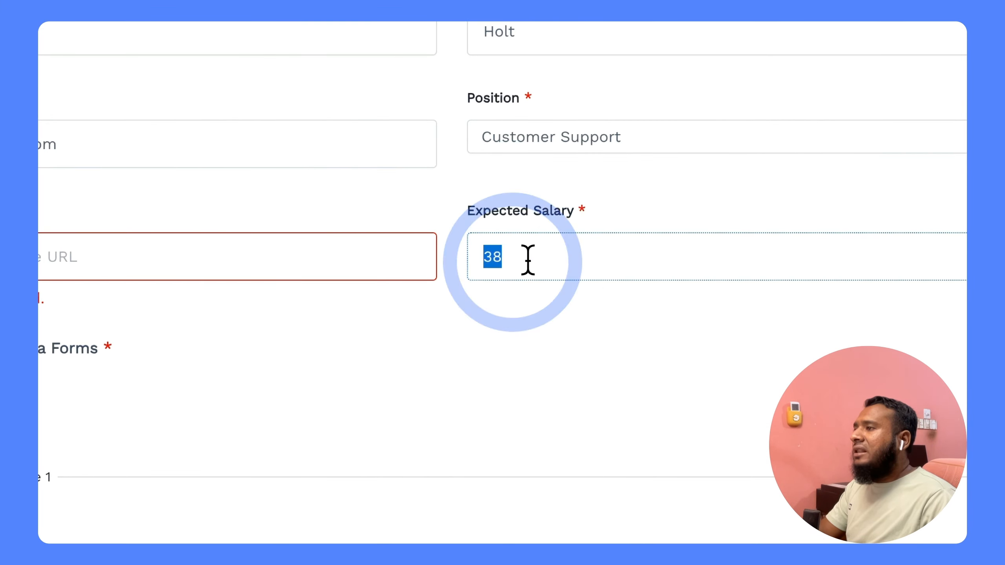
pyautogui.press('BackSpace')
pyautogui.write('38333')
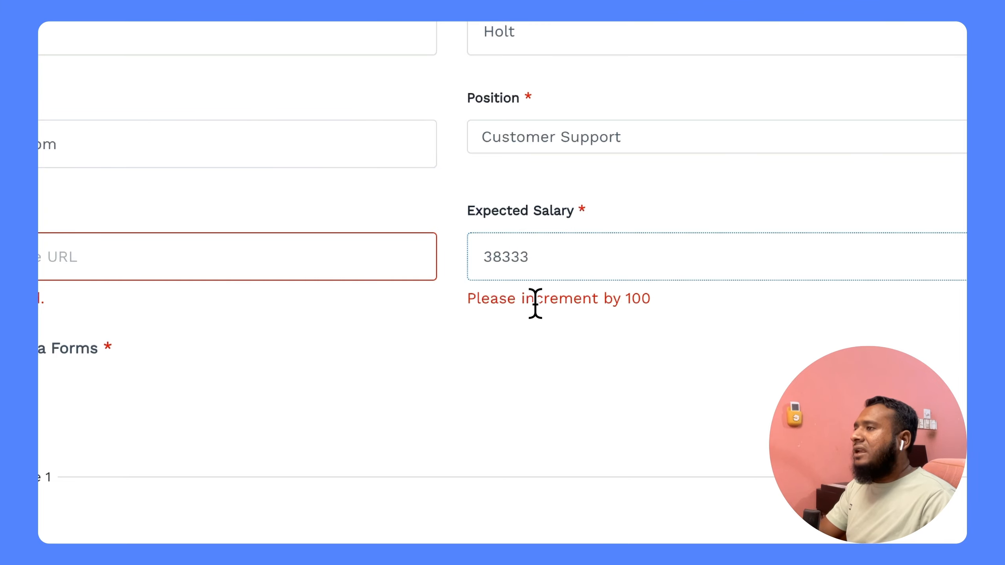
pyautogui.moveTo(540, 255)
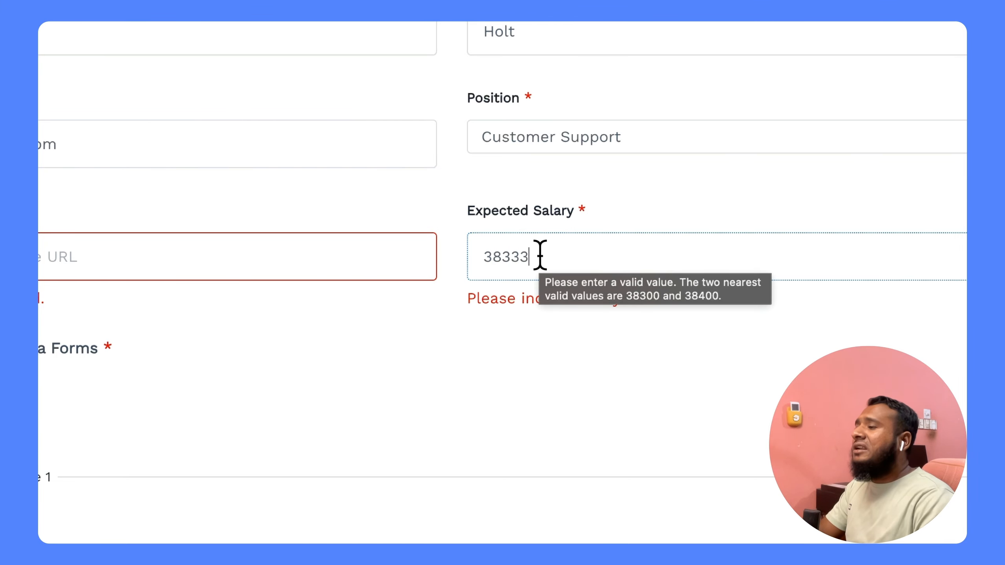
pyautogui.press('BackSpace')
pyautogui.press('BackSpace')
pyautogui.press('BackSpace')
pyautogui.press('BackSpace')
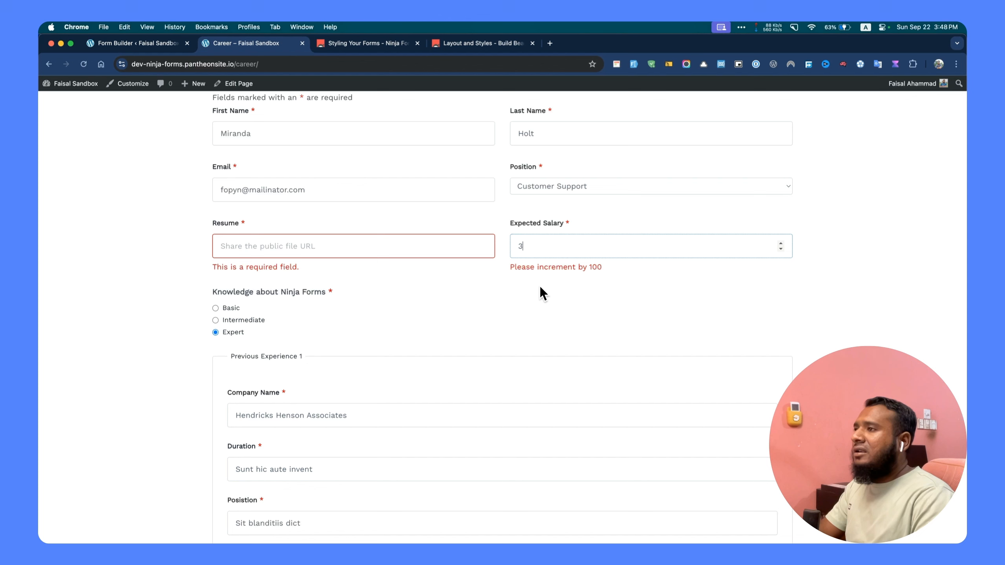
pyautogui.press('BackSpace')
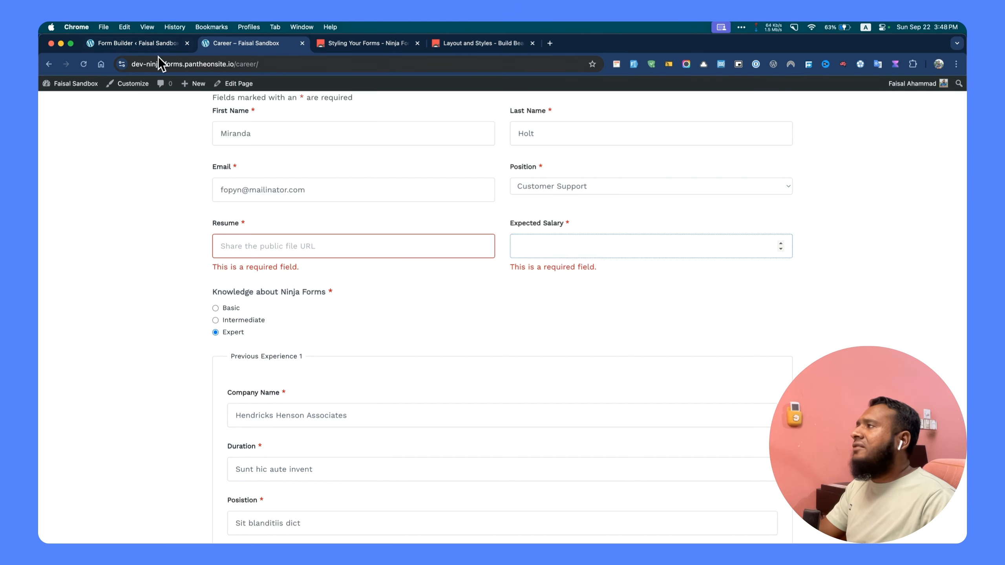
# - Set the Expected Salary field's number step to 1 in the form builder and publish the form
pyautogui.click(140, 44)
pyautogui.scroll(5, 448, 288)
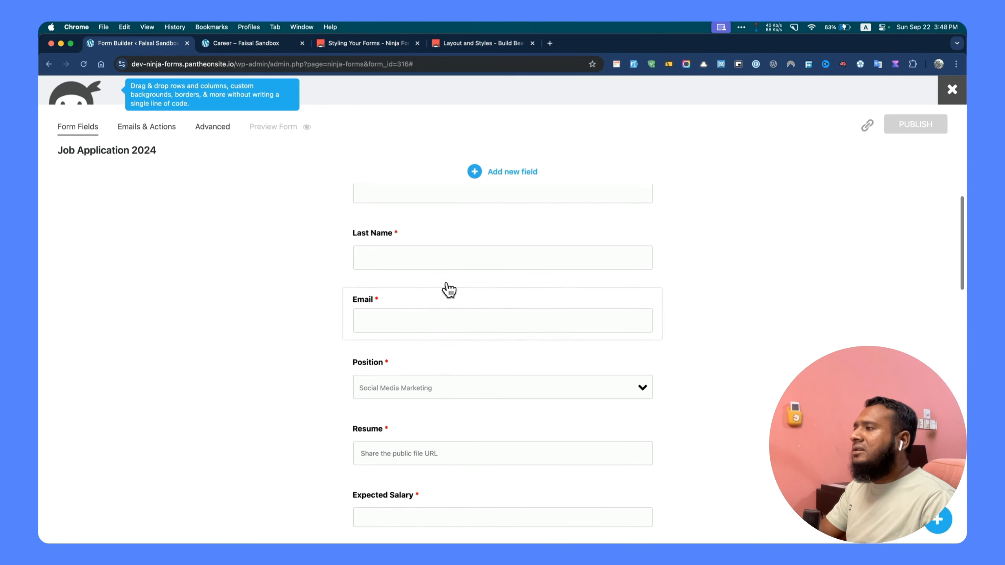
pyautogui.scroll(-5, 459, 370)
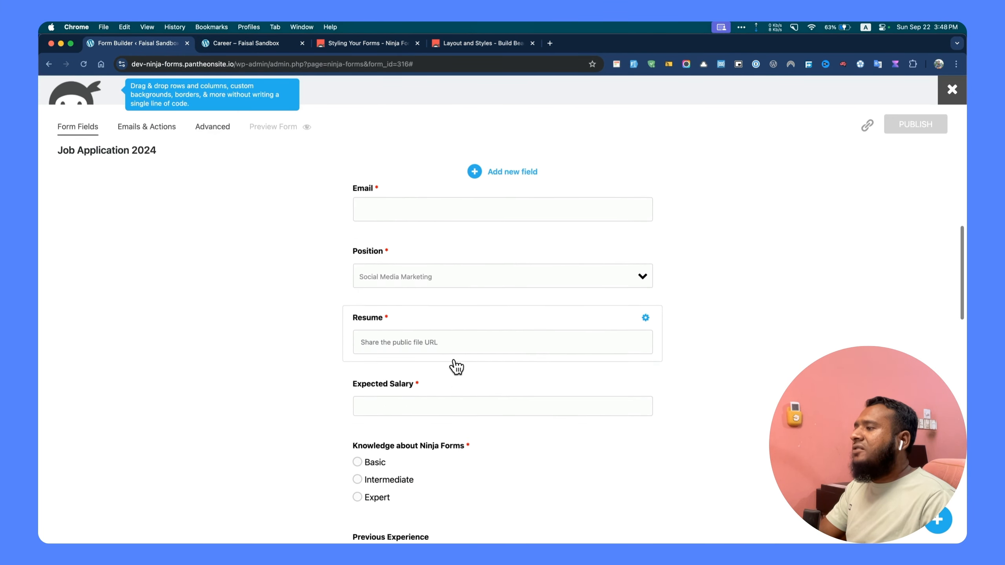
pyautogui.click(435, 366)
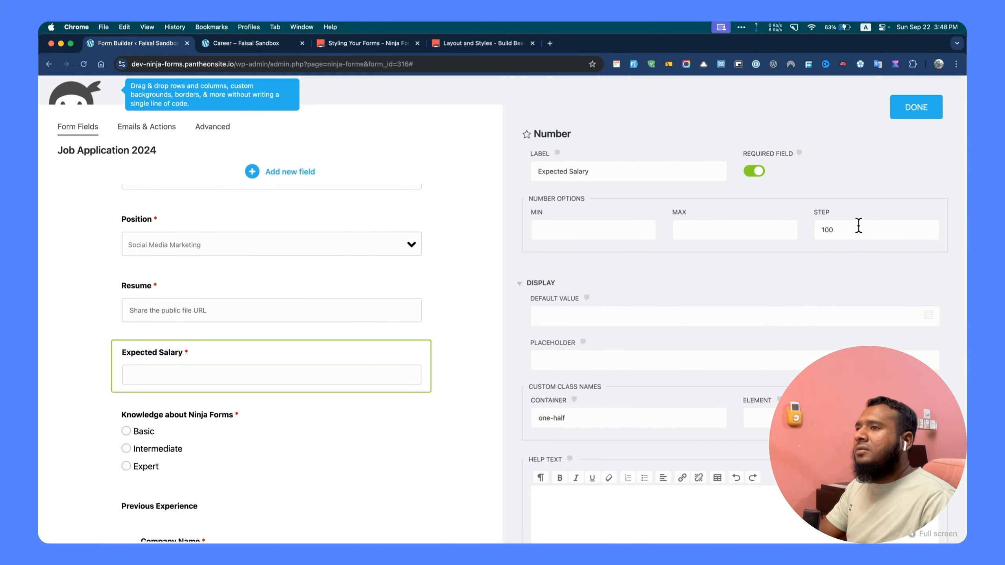
pyautogui.click(858, 226)
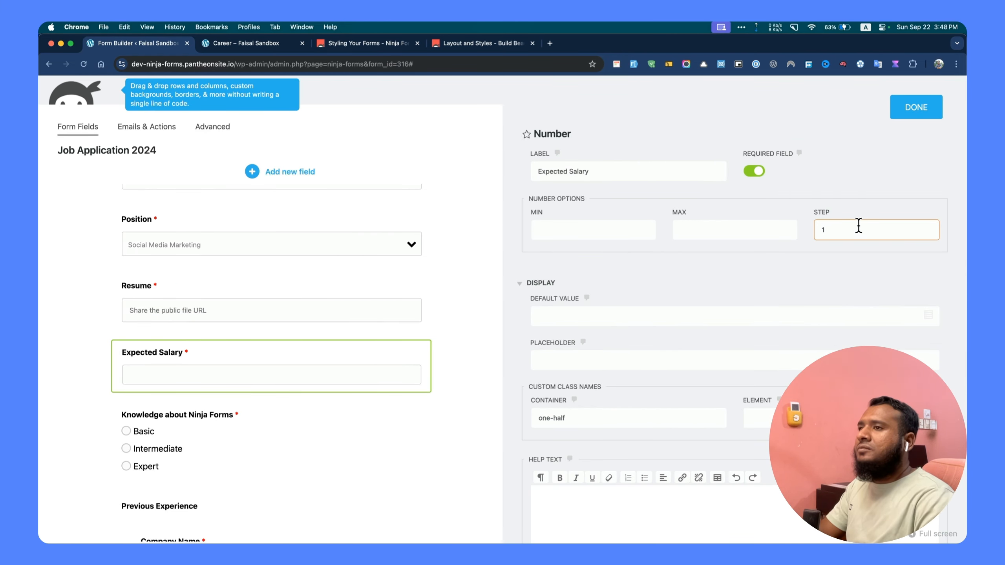
pyautogui.click(933, 107)
pyautogui.click(924, 125)
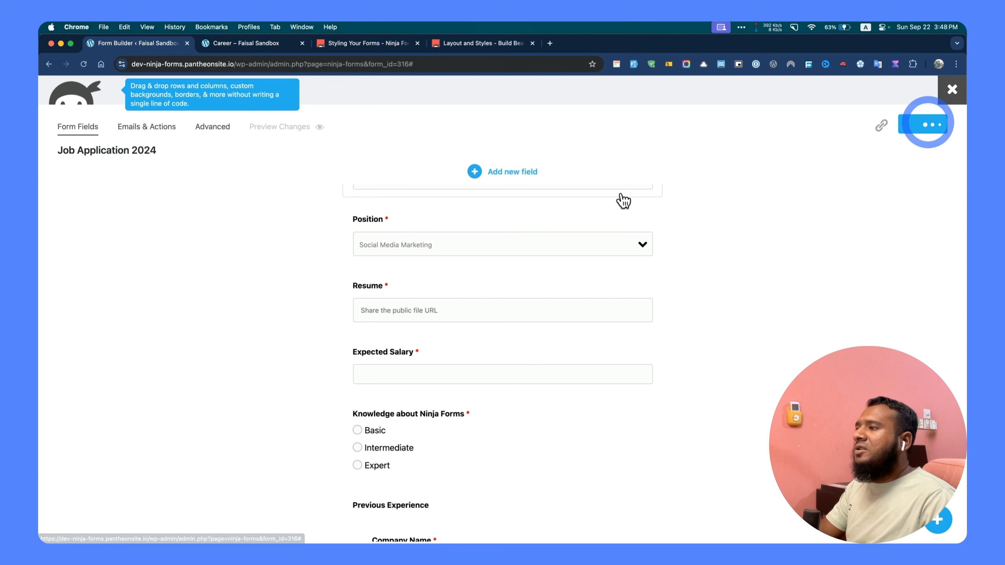
# - Refill the reloaded Career page form with automatically generated sample data and clear its Social Media Link entry
pyautogui.click(257, 42)
pyautogui.press('super+r')
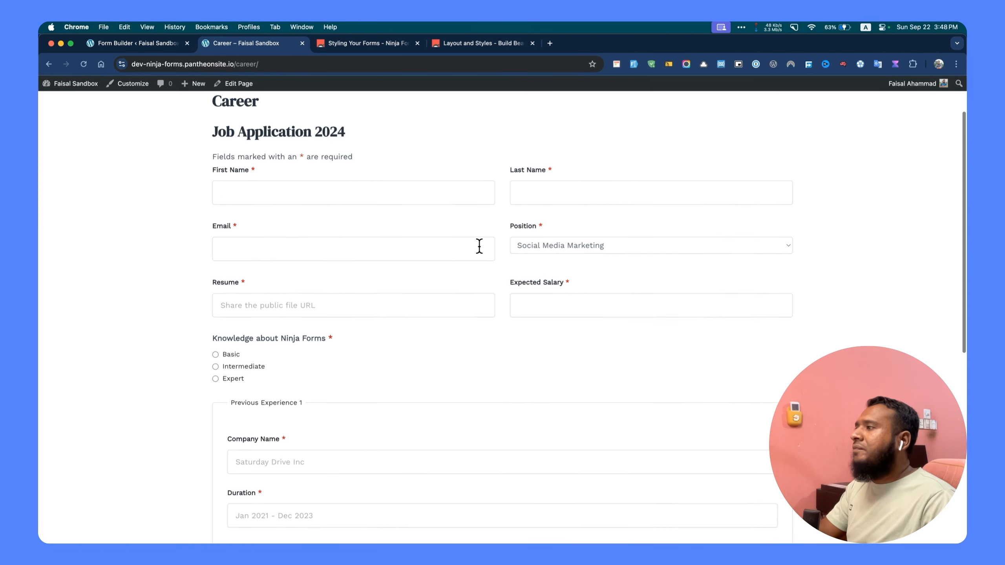
pyautogui.scroll(-10, 479, 245)
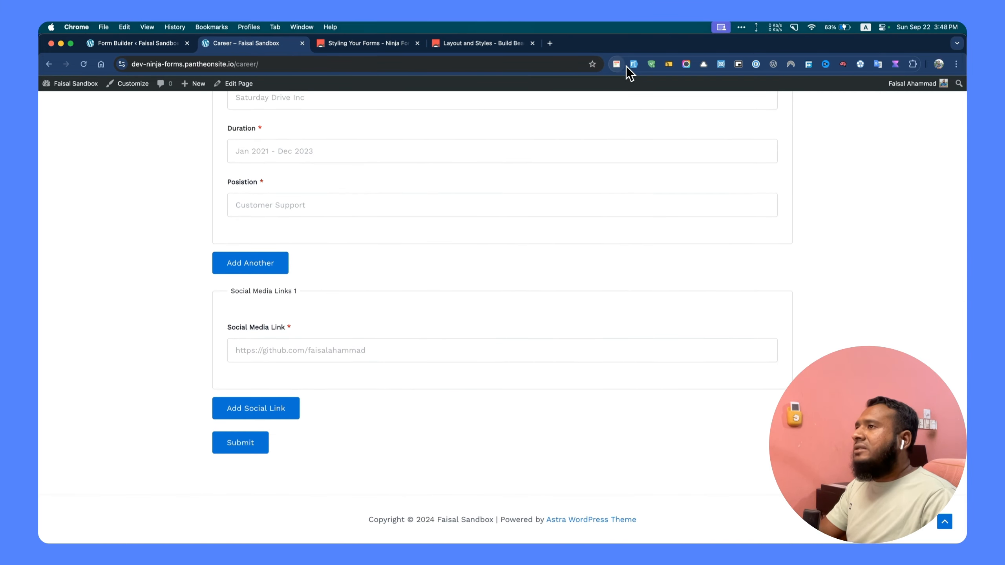
pyautogui.click(634, 64)
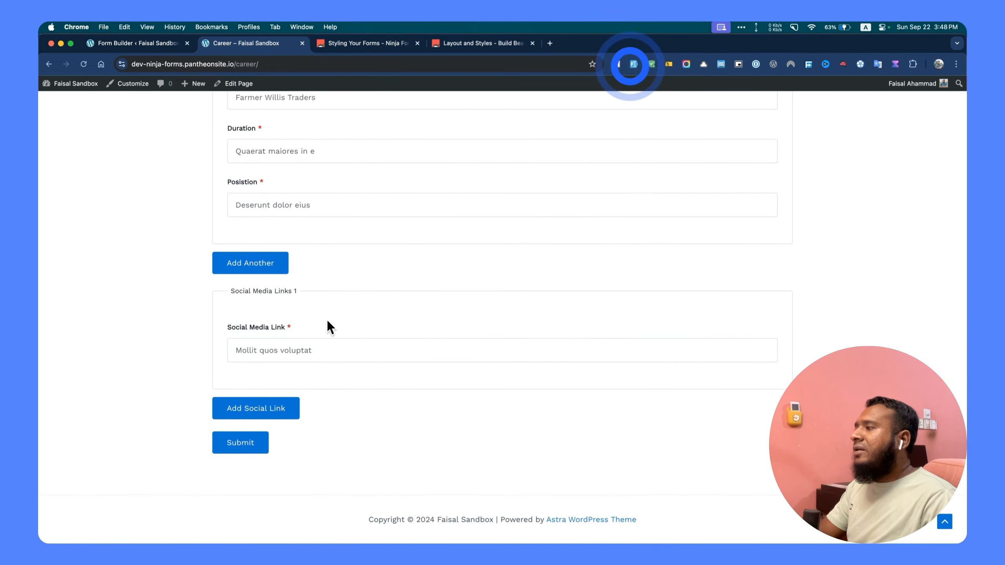
pyautogui.moveTo(338, 355); pyautogui.dragTo(228, 348)
pyautogui.press('BackSpace')
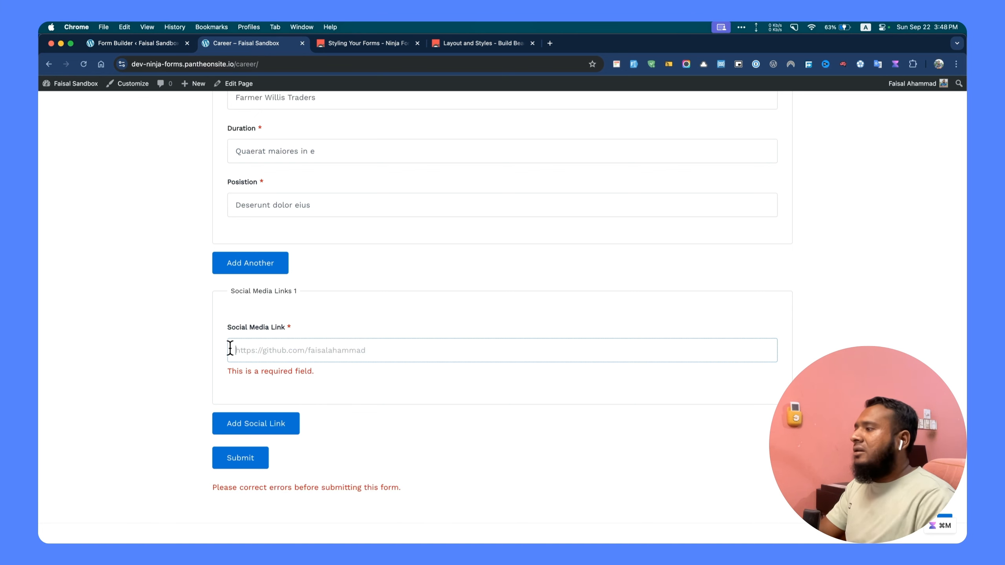
pyautogui.press('super+space')
pyautogui.write('ty')
pyautogui.press('Escape')
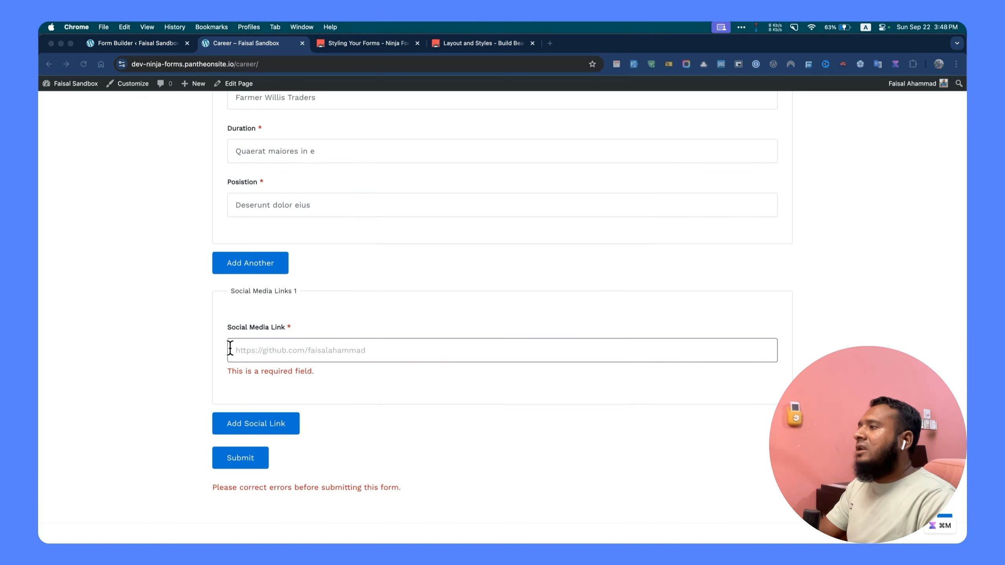
# - Check the empty Social Media Link field's required validation and place the cursor back in it
pyautogui.click(142, 337)
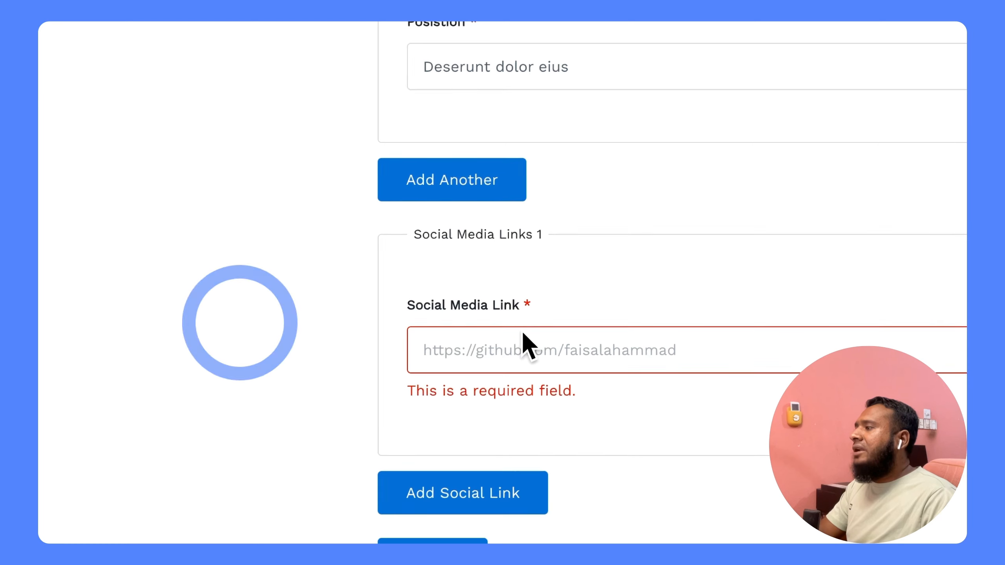
pyautogui.click(525, 344)
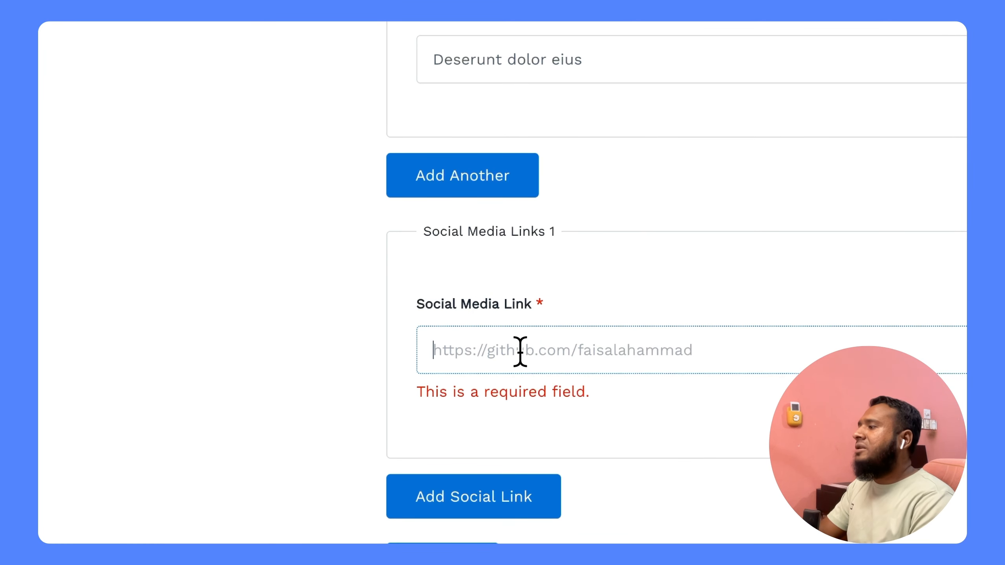
# - Enter the Facebook profile URL as the Social Media Link in the Social Media Links 1 group
pyautogui.write('/fafaceboo')
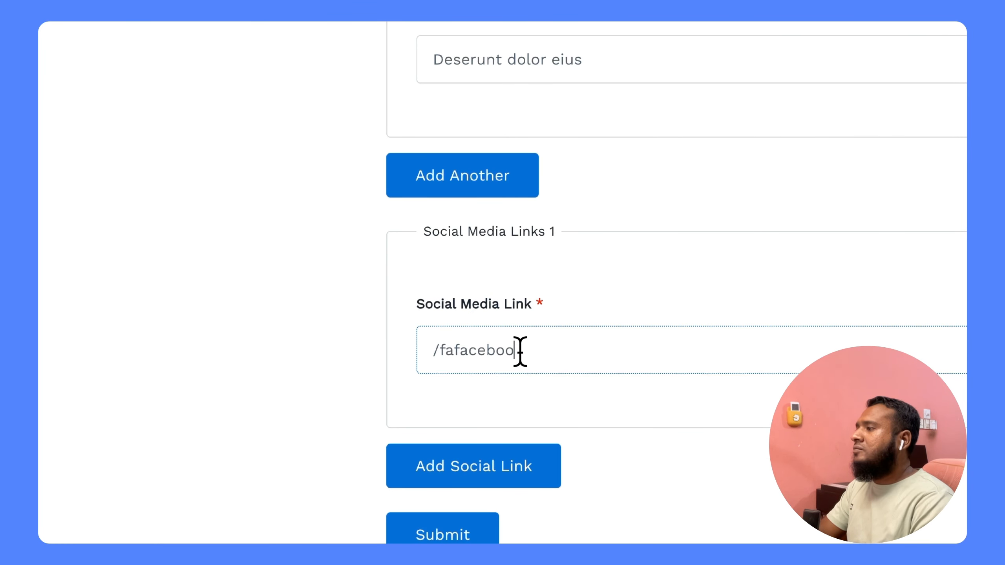
pyautogui.hotkey('ctrl', 'a')
pyautogui.press('BackSpace')
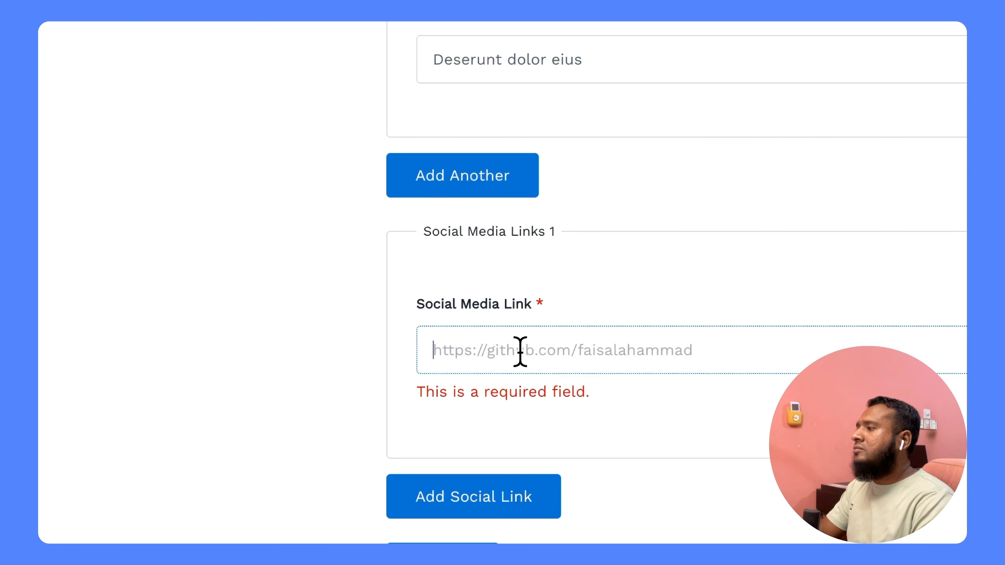
pyautogui.write('https://web.facebook.com/faahhr/')
pyautogui.scroll(-4, 507, 406)
# - Add a second social link entry and fill it with the Twitter profile URL
pyautogui.click(470, 344)
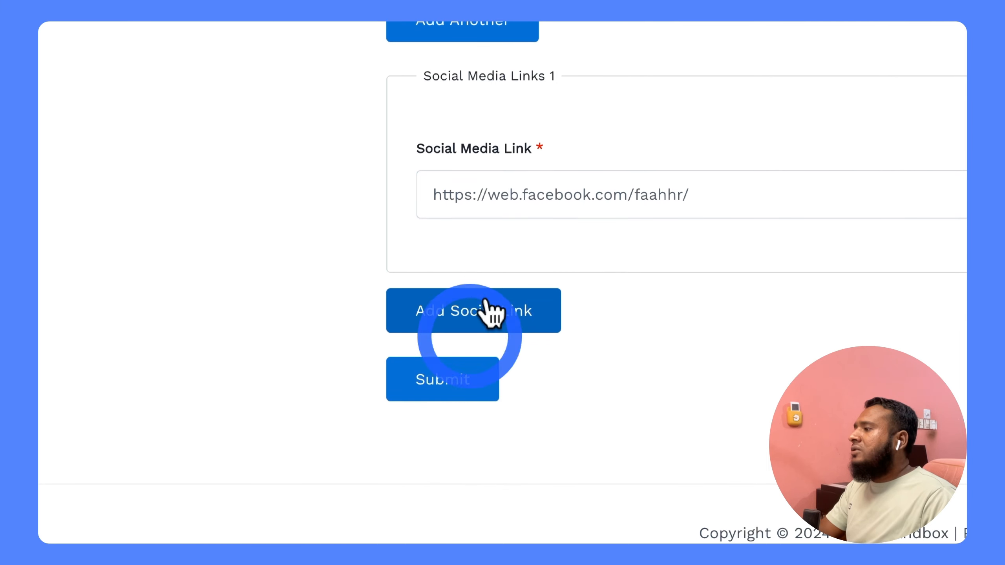
pyautogui.click(499, 413)
pyautogui.scroll(-3, 550, 373)
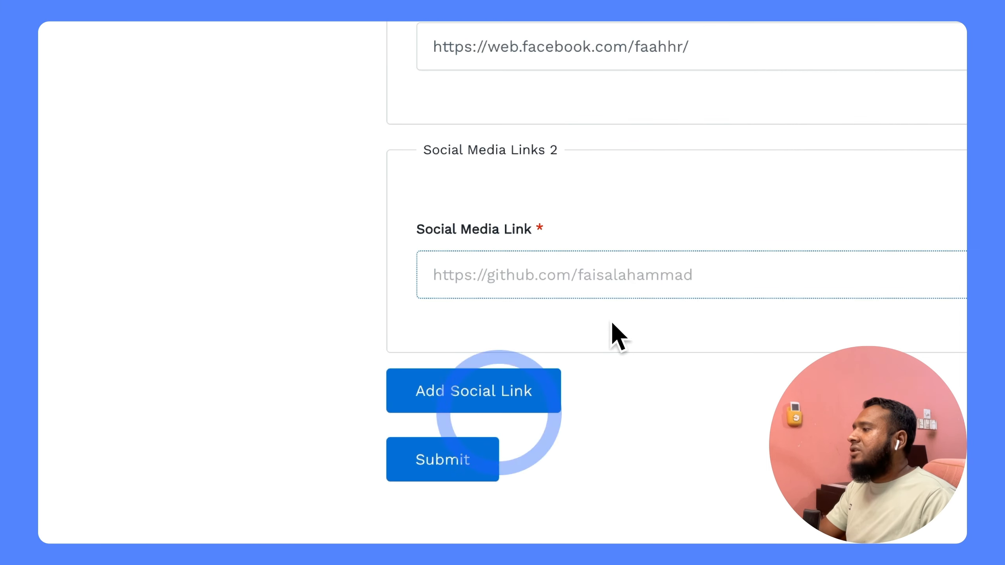
pyautogui.write('/fatwitter')
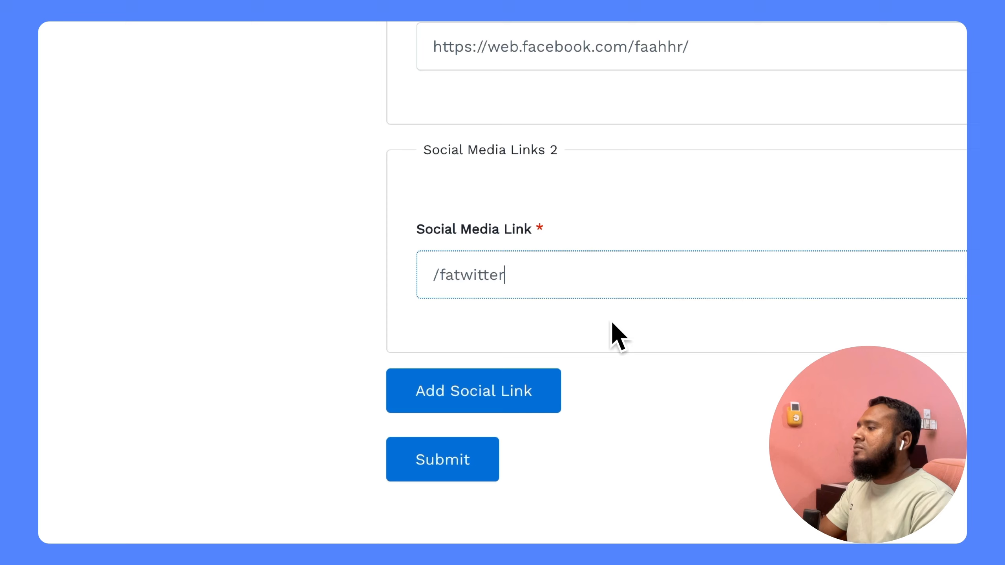
pyautogui.hotkey('ctrl', 'a')
pyautogui.write('https://twitter.com/faisalahammadwp')
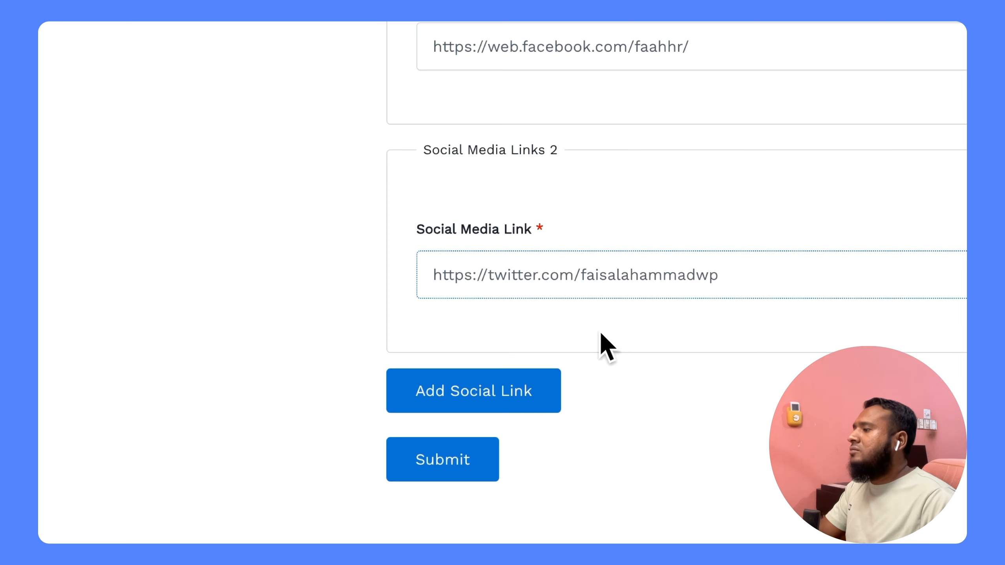
# - Add a third social link entry and fill it with the GitHub profile URL
pyautogui.click(529, 384)
pyautogui.scroll(-5, 529, 356)
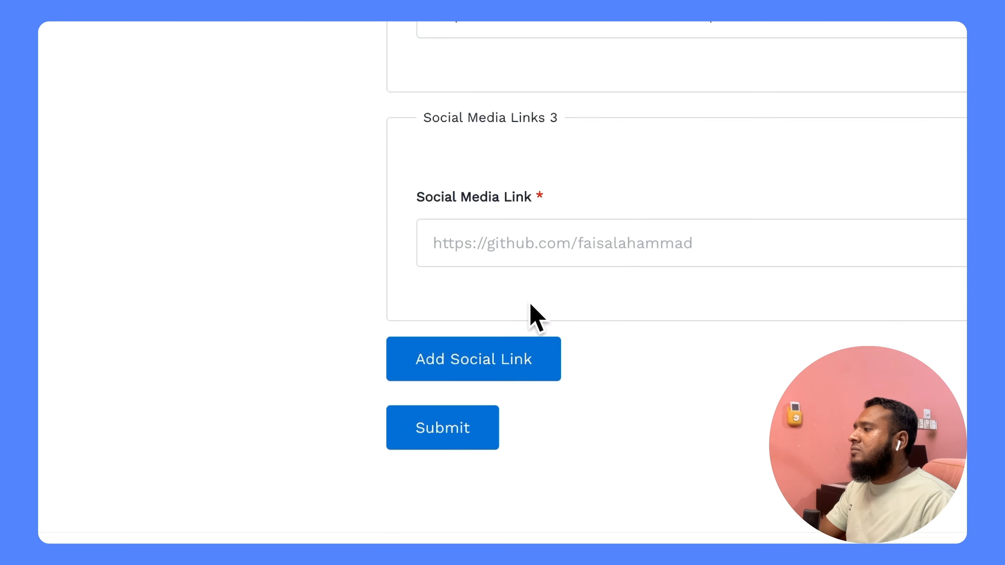
pyautogui.click(539, 242)
pyautogui.write('/fag')
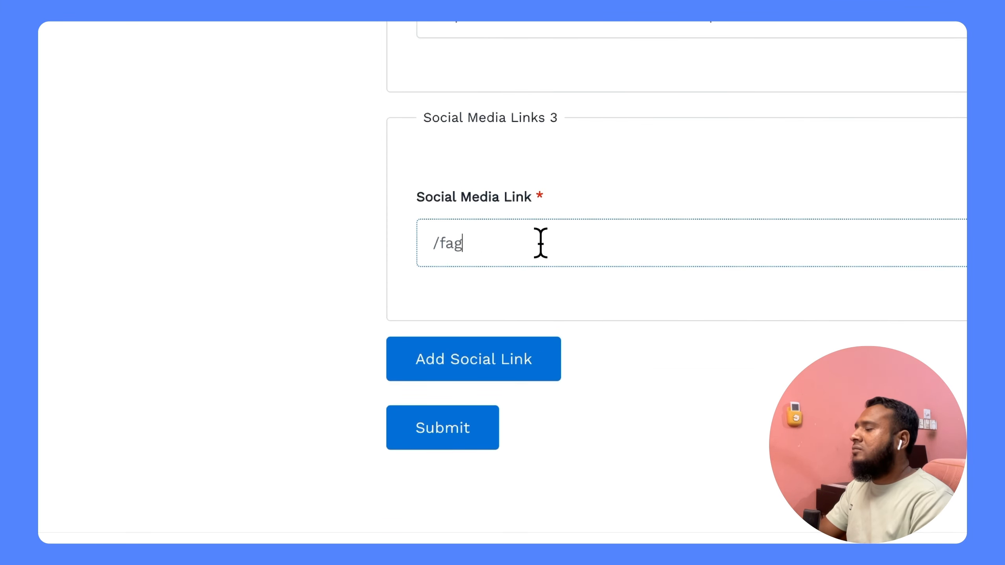
pyautogui.write('ithub')
pyautogui.hotkey('ctrl', 'a')
pyautogui.write('https://github.com/faisalahammad/')
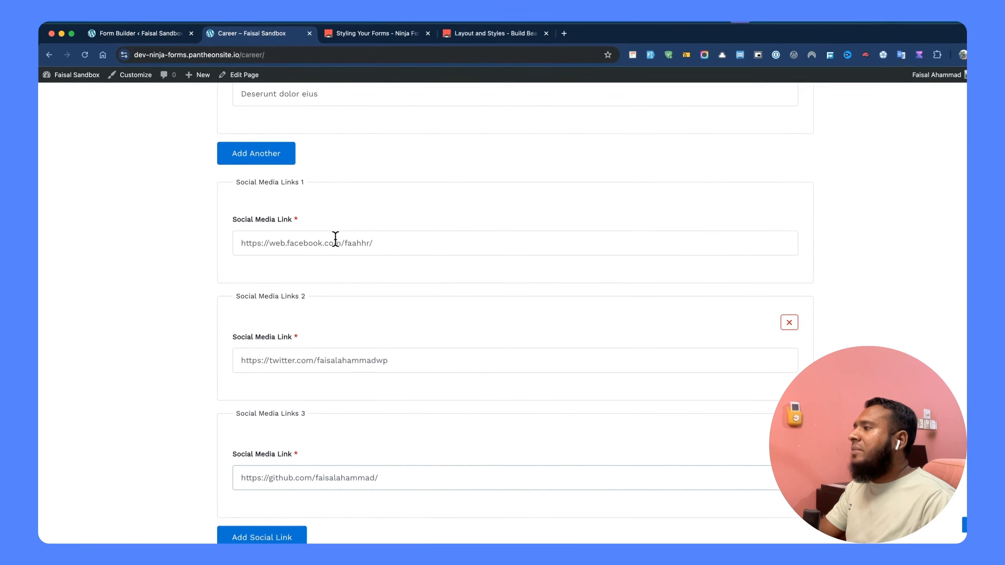
# - Set Previous Experience 1 to company X.com, duration Jan 2022 - Dec 2023 and position Account
pyautogui.scroll(5, 376, 353)
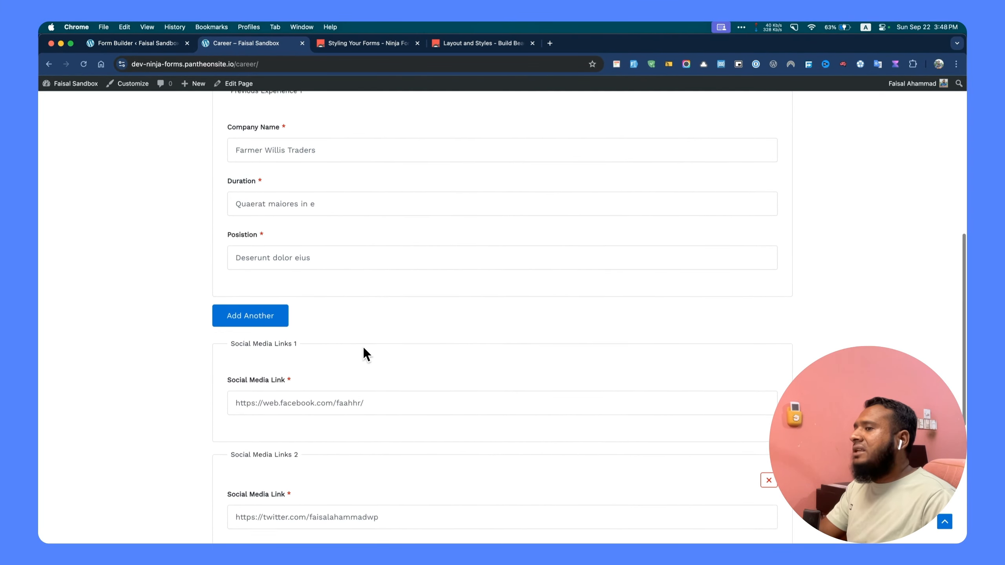
pyautogui.scroll(1, 363, 347)
pyautogui.moveTo(330, 287); pyautogui.dragTo(220, 289)
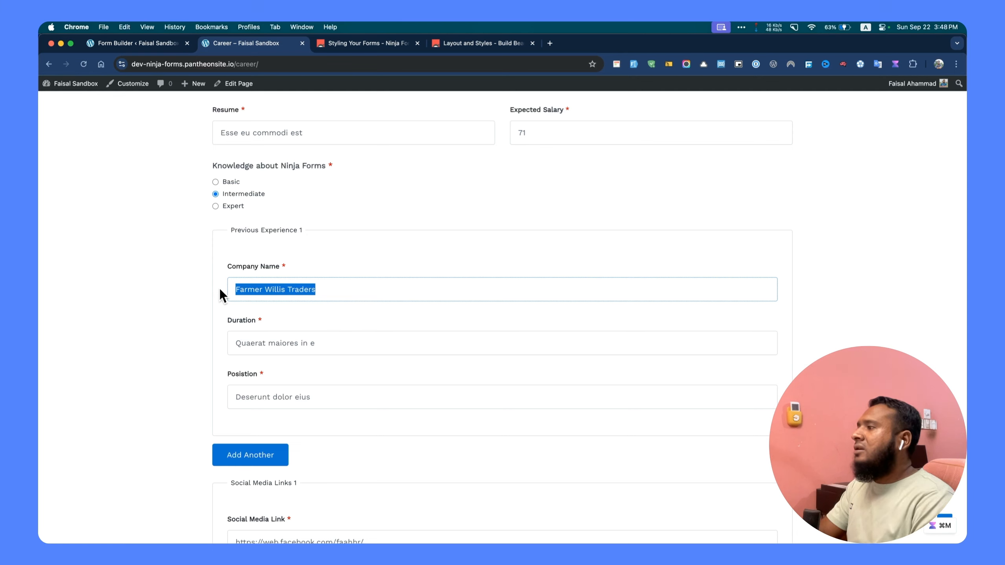
pyautogui.write('X.com')
pyautogui.press('Tab')
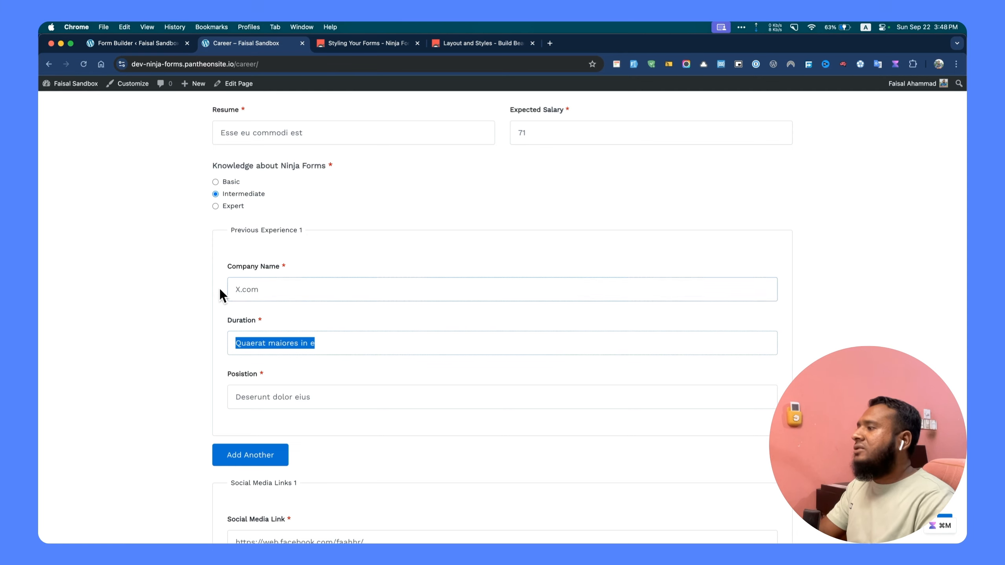
pyautogui.write('Jan')
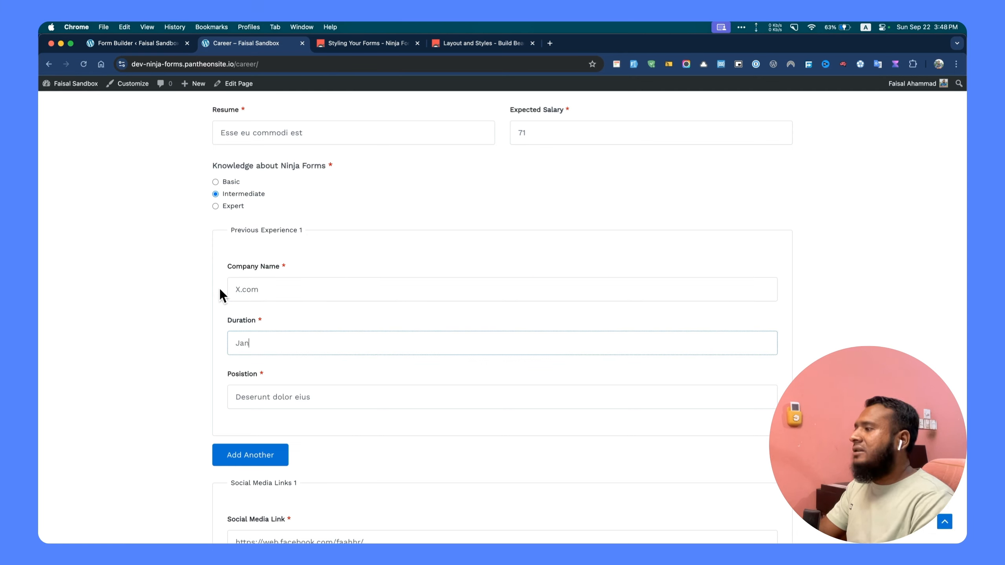
pyautogui.write(' 2022 - Dec 2023')
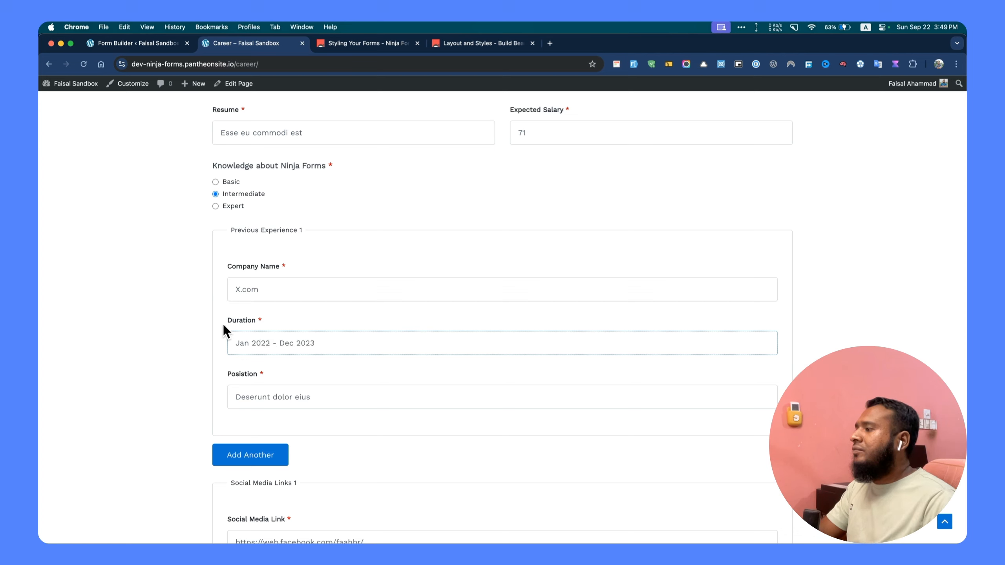
pyautogui.tripleClick(298, 386)
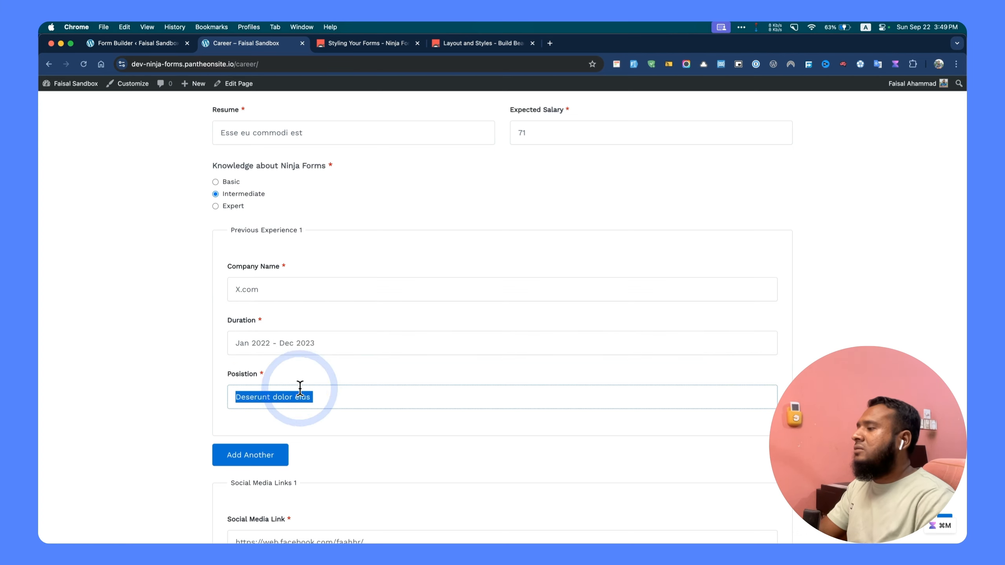
pyautogui.write('Account')
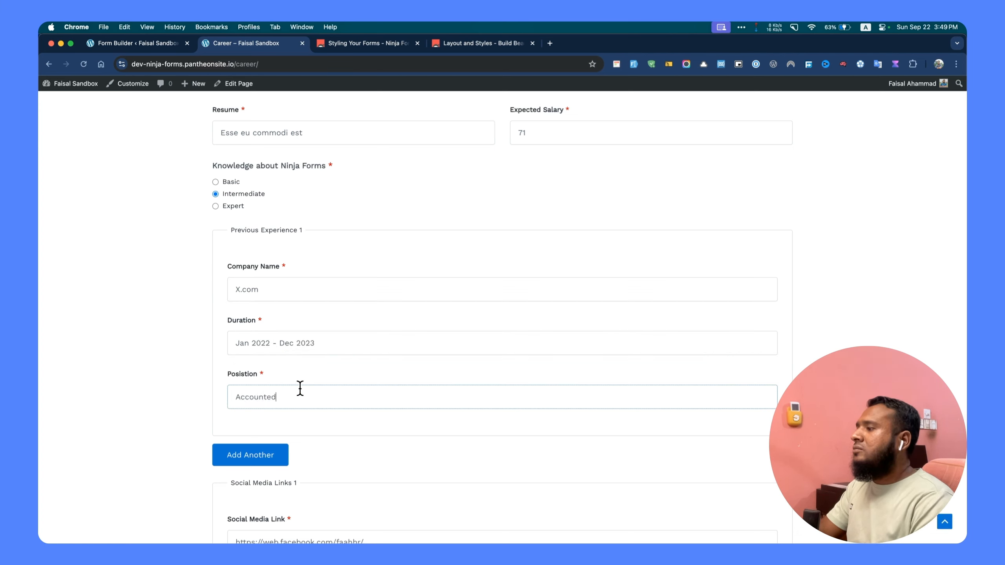
# - Add a second previous experience entry with company Ninja Forms, duration Jan 2021 - Dec 2022 and position Support
pyautogui.click(269, 451)
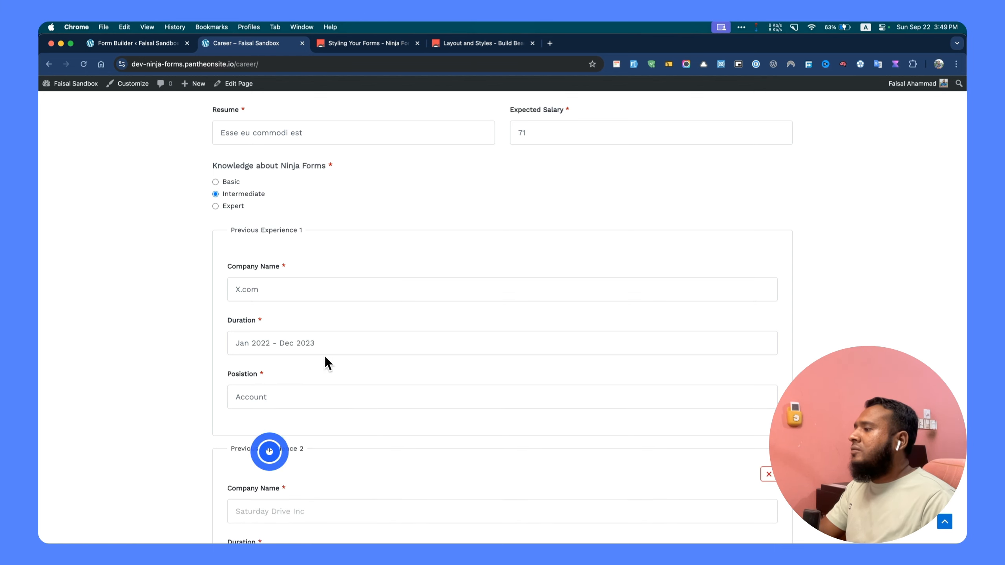
pyautogui.scroll(-8, 313, 233)
pyautogui.click(313, 208)
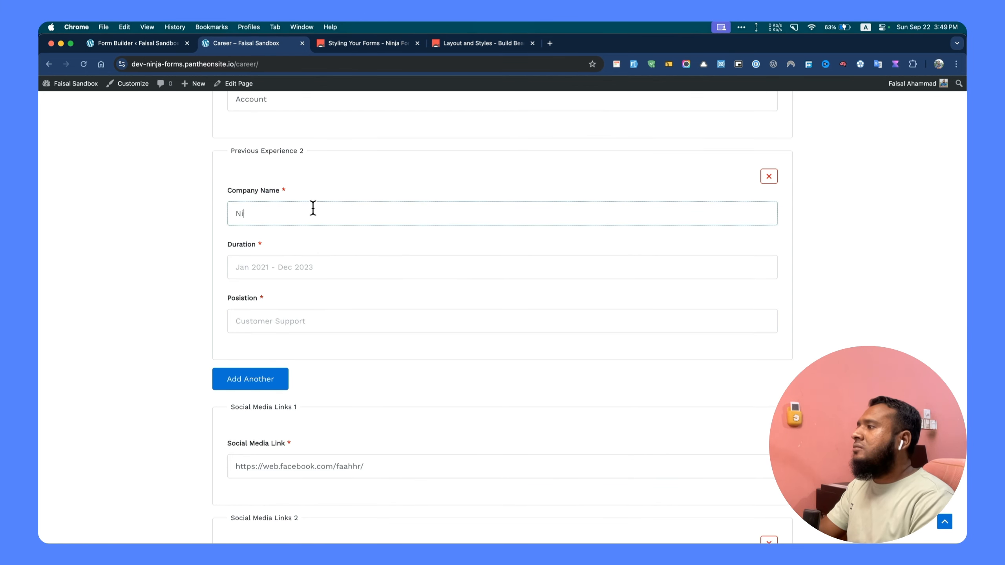
pyautogui.write('Ninja Forms')
pyautogui.press('Tab')
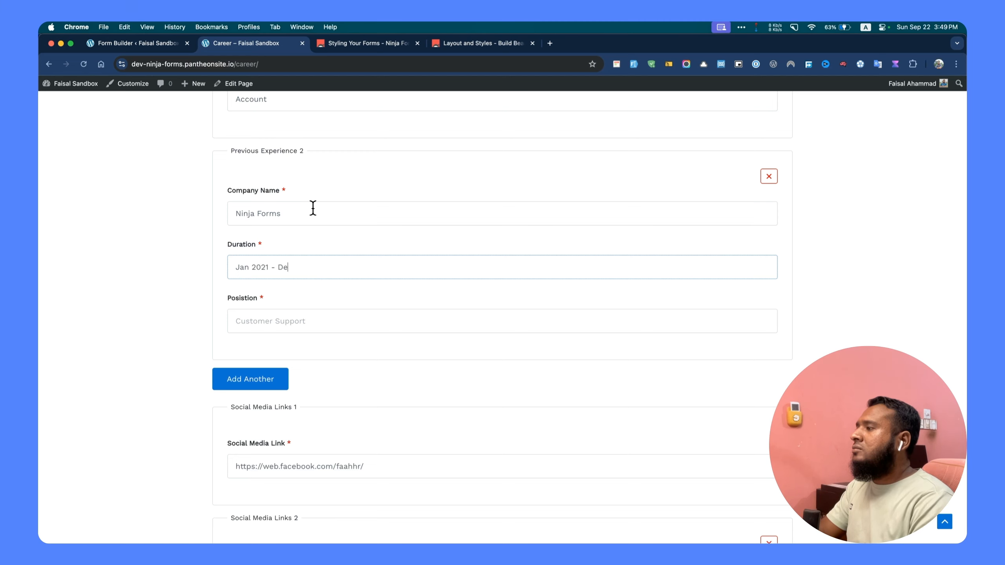
pyautogui.click(290, 321)
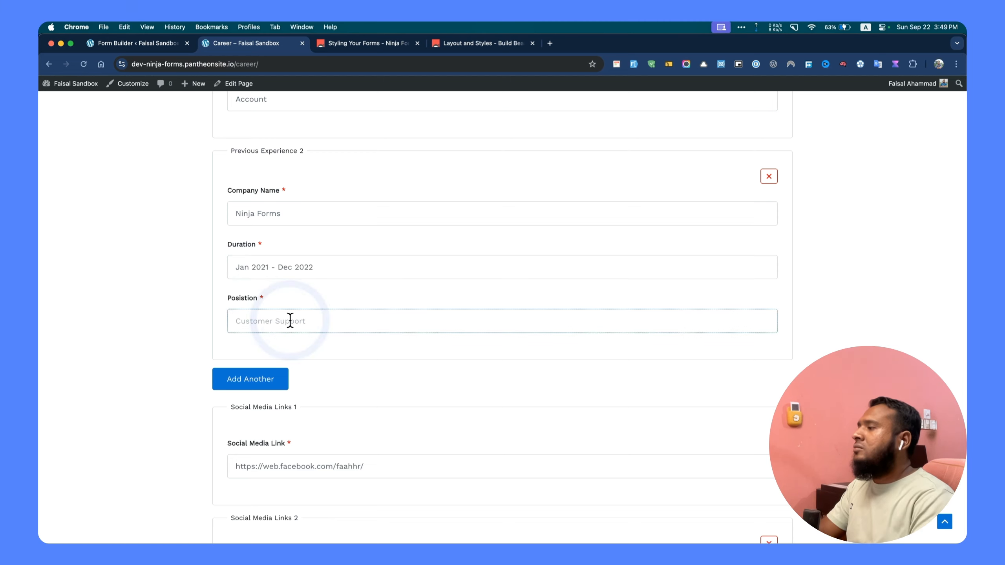
pyautogui.write('Support')
# - Set the Expected Salary in the job application form to 2000
pyautogui.scroll(-10, 346, 295)
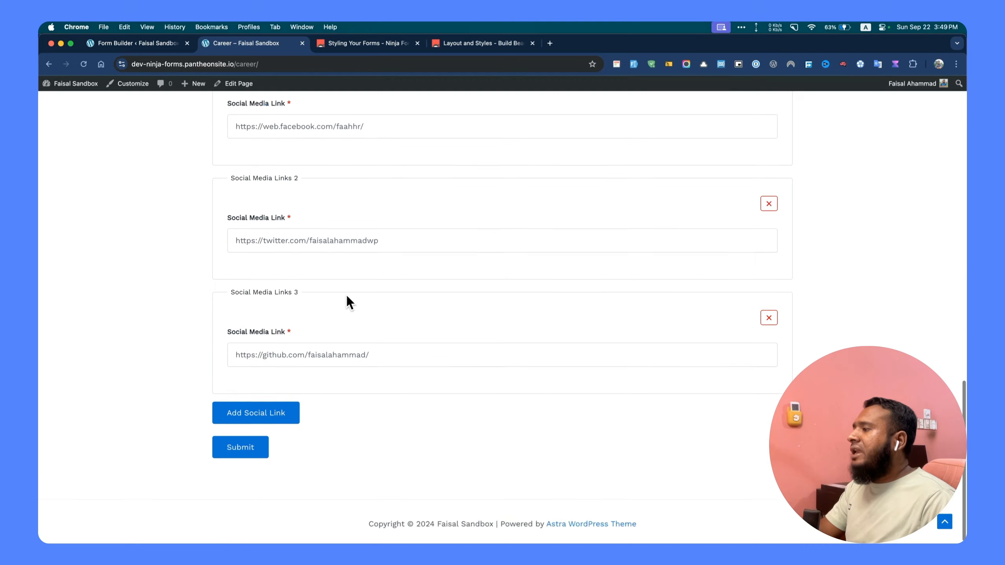
pyautogui.scroll(12, 347, 295)
pyautogui.scroll(7, 346, 295)
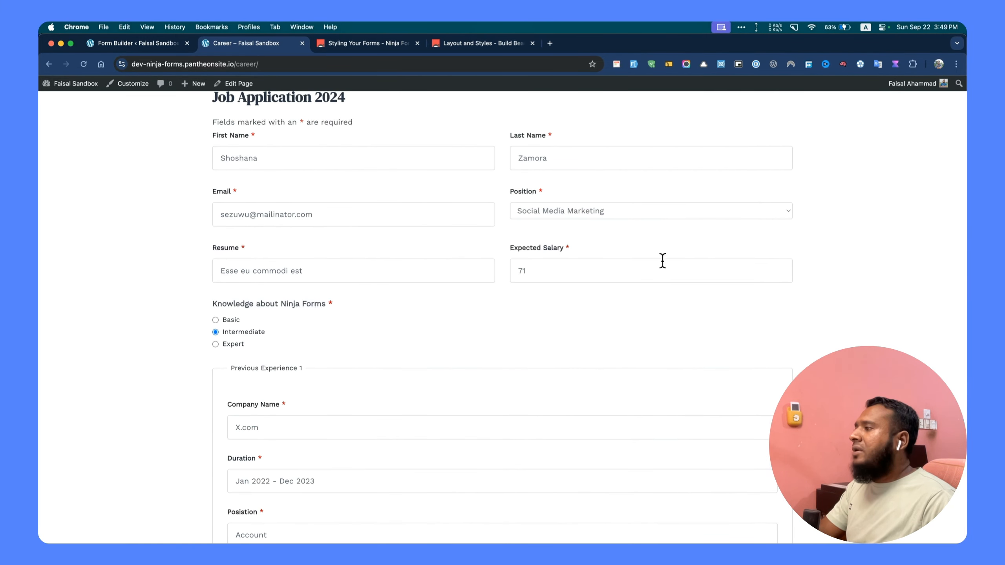
pyautogui.click(585, 265)
pyautogui.doubleClick(522, 271)
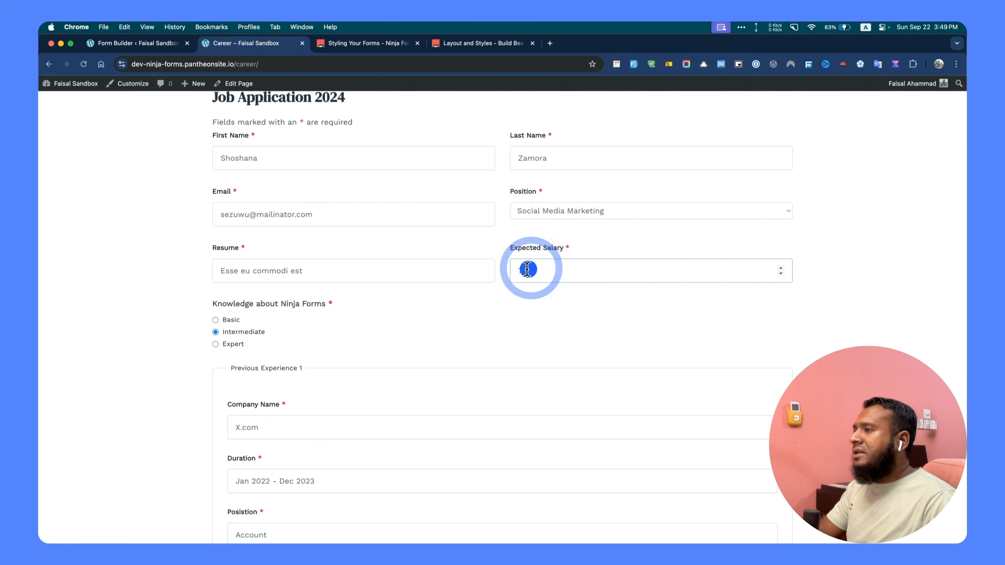
pyautogui.write('2000')
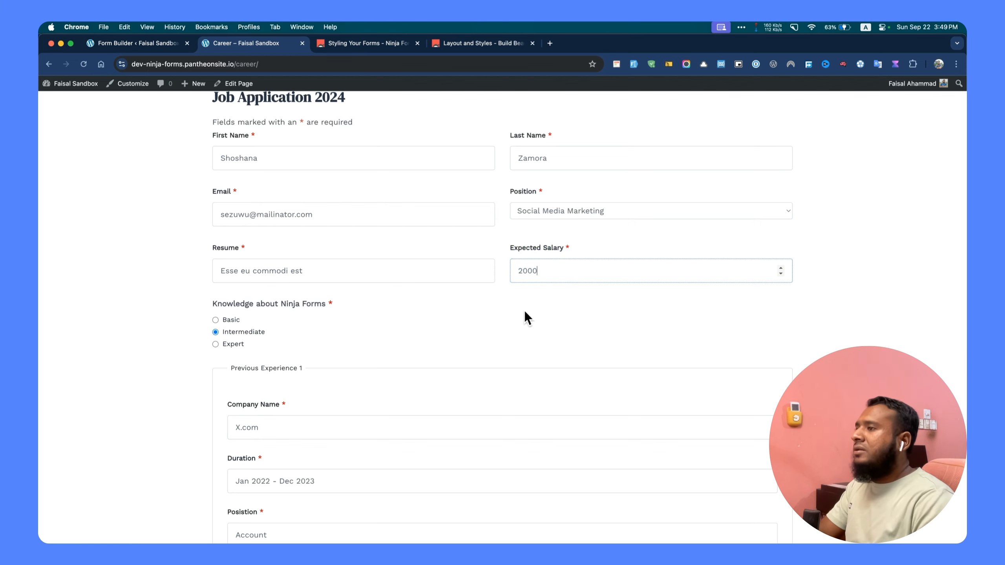
# - Choose Expert as the answer for Knowledge about Ninja Forms
pyautogui.click(470, 320)
pyautogui.scroll(3, 372, 238)
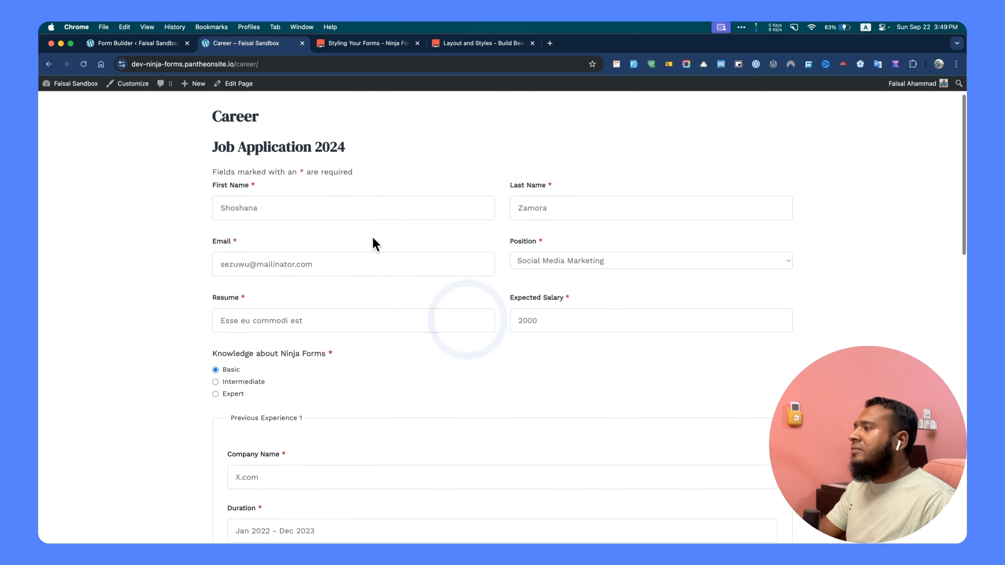
pyautogui.scroll(-2, 356, 297)
pyautogui.click(234, 363)
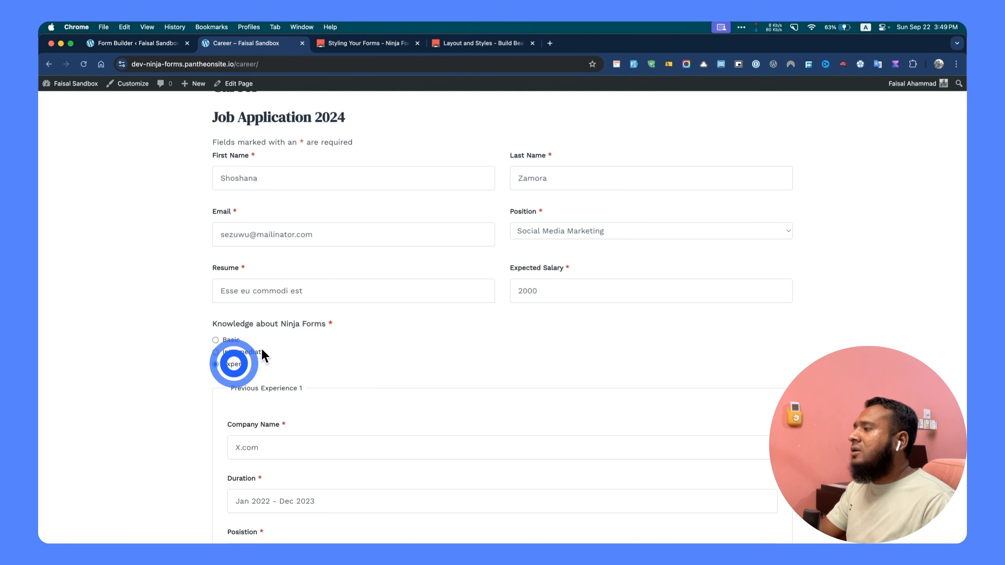
pyautogui.scroll(-10, 293, 329)
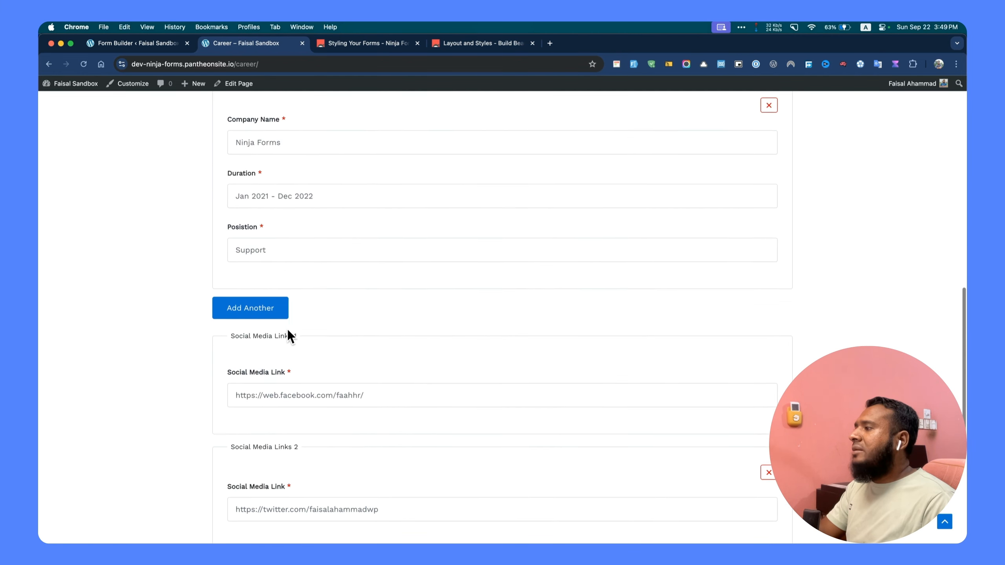
pyautogui.scroll(-8, 287, 329)
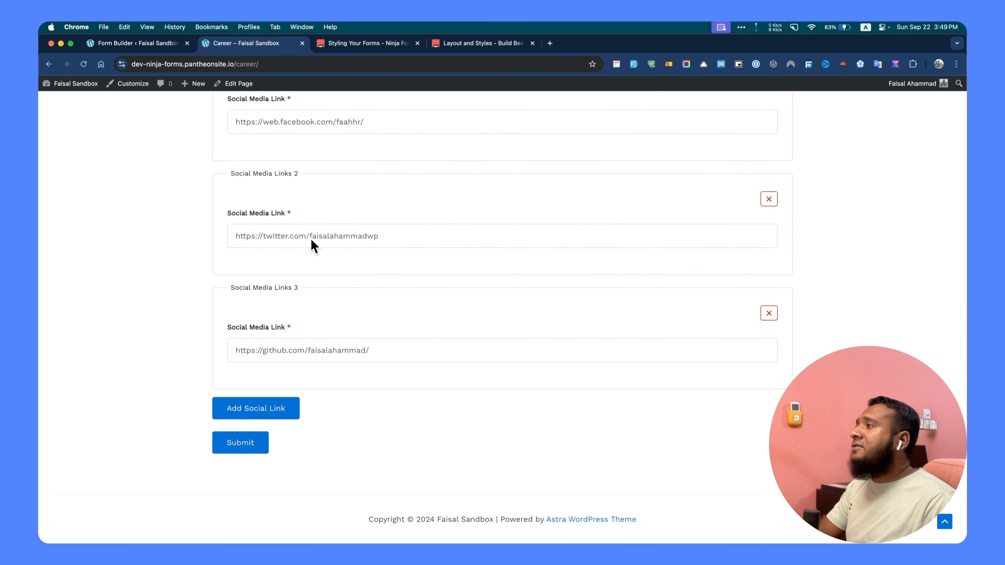
# - Switch to the form builder for Job Application 2024 and open the settings of the Admin Email action
pyautogui.click(147, 45)
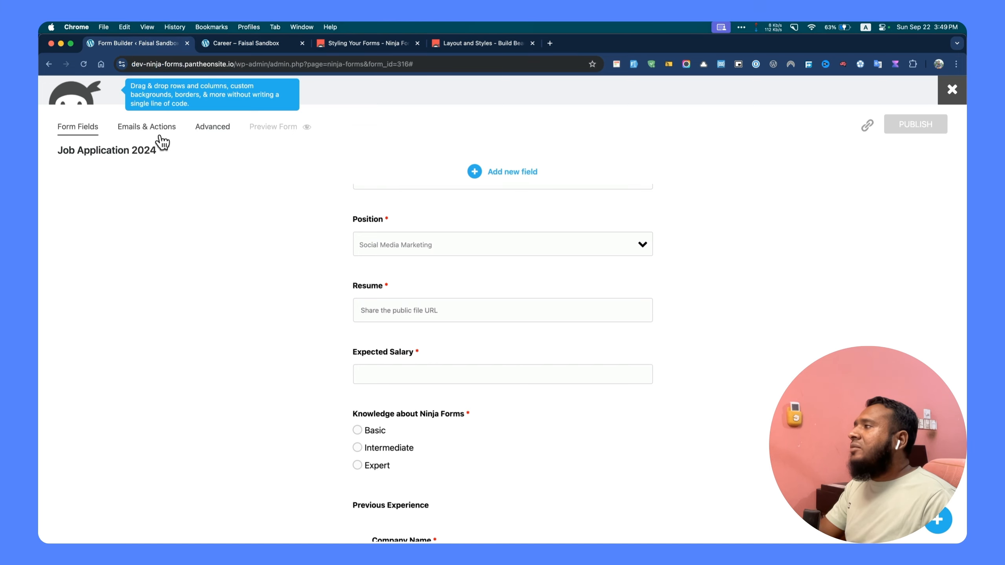
pyautogui.click(161, 130)
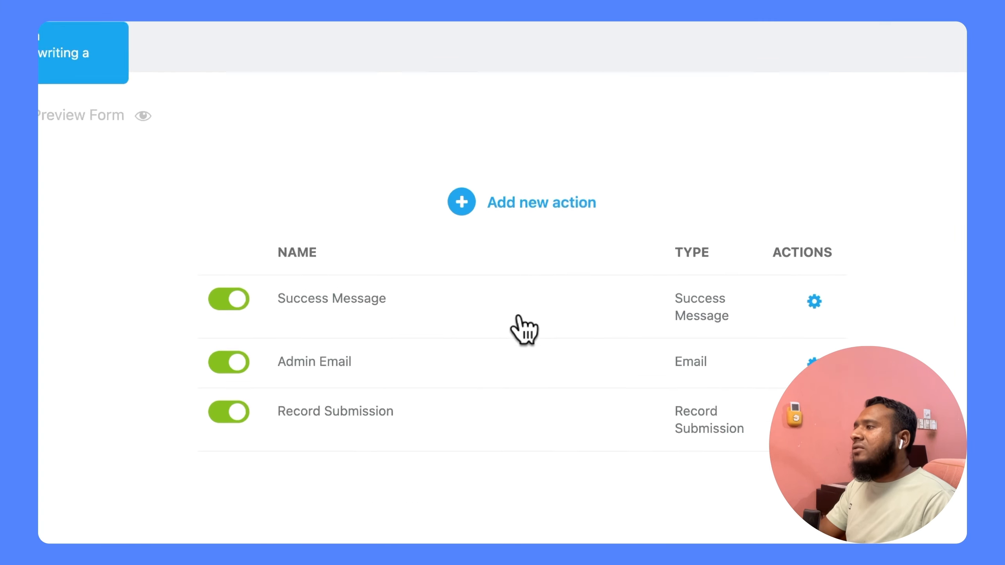
pyautogui.moveTo(770, 373)
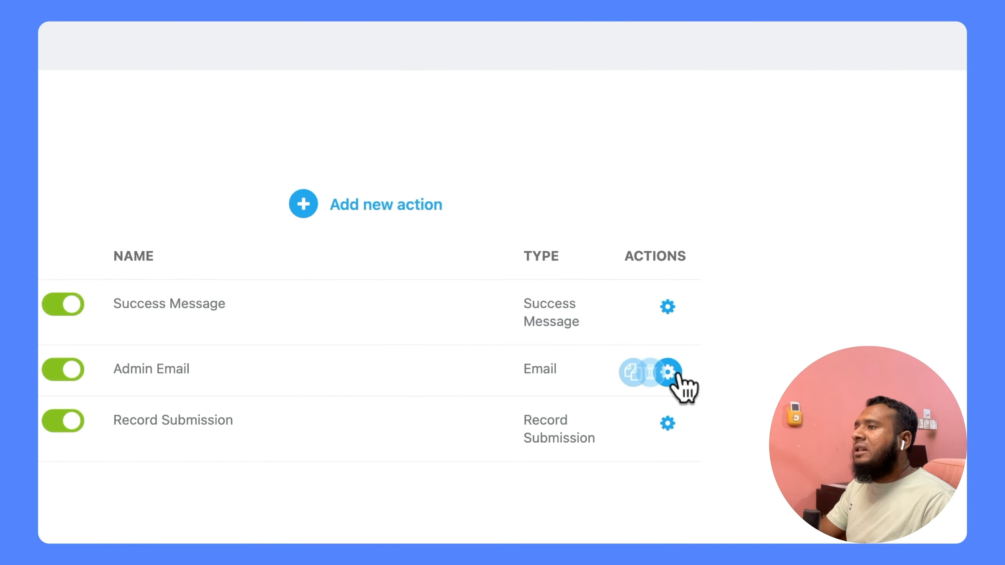
pyautogui.click(653, 368)
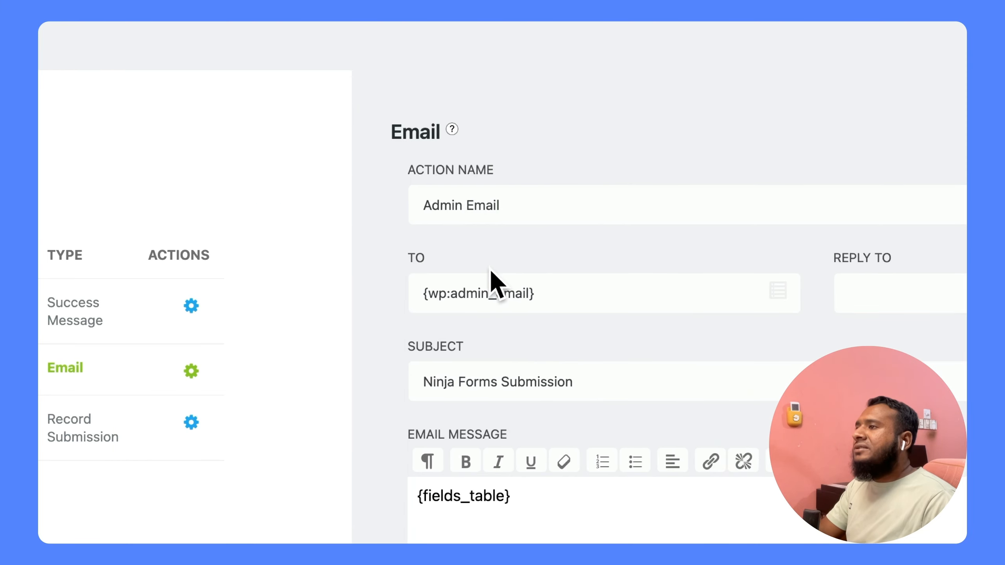
# - Add a second recipient's e-mail address after {wp:admin_email} in the Admin Email's To field, separated by a comma
pyautogui.moveTo(579, 292); pyautogui.dragTo(419, 297)
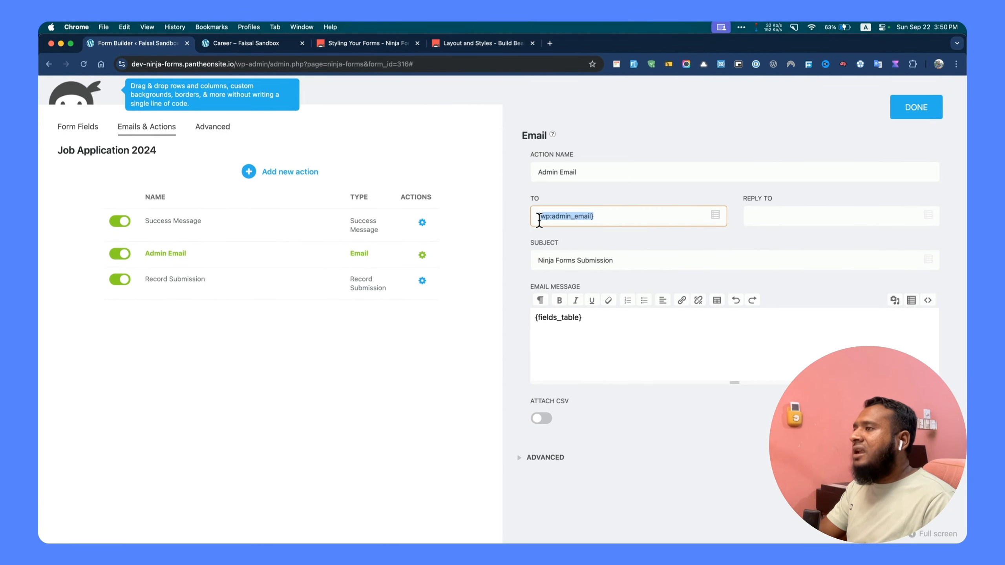
pyautogui.click(596, 218)
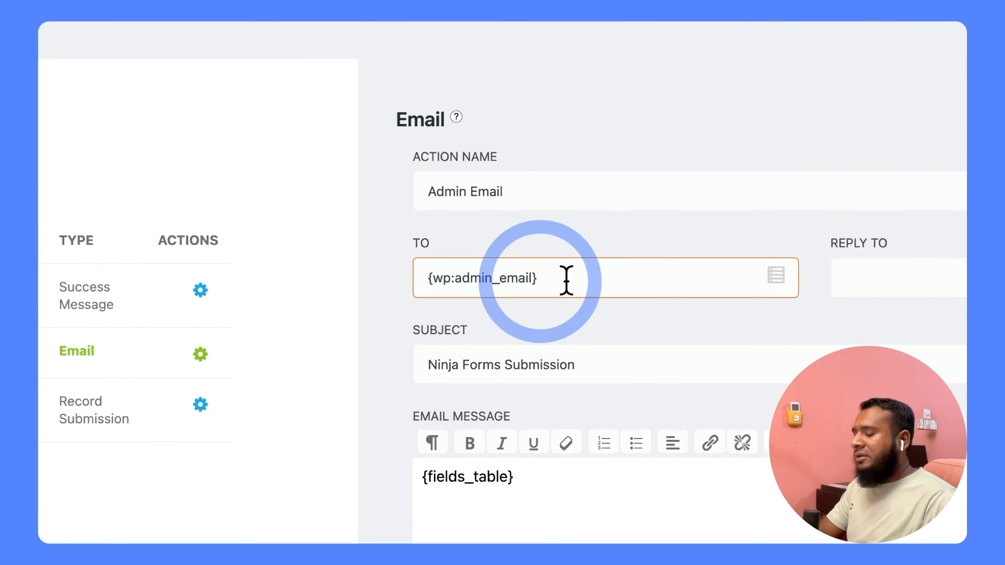
pyautogui.write(',')
pyautogui.write(' @h')
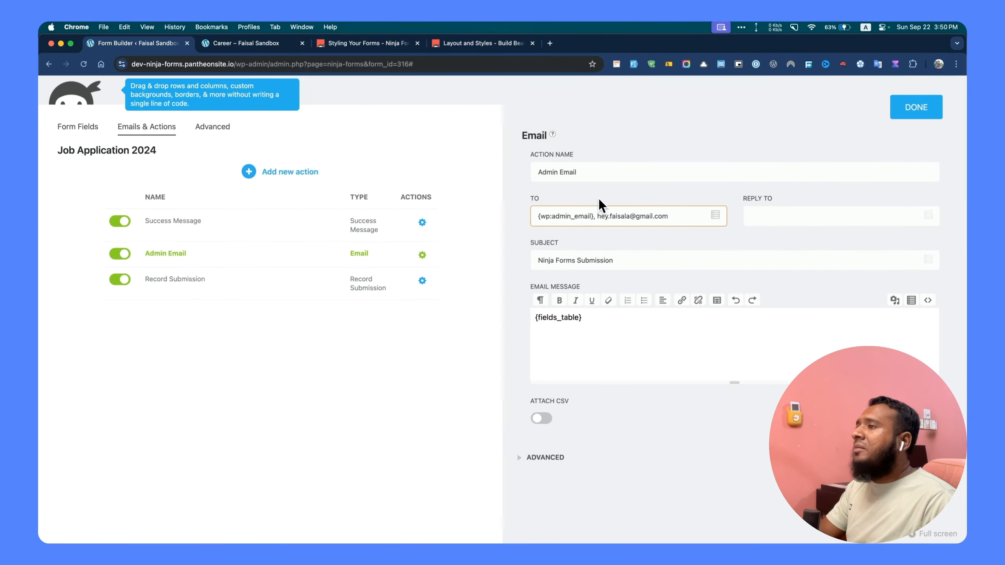
pyautogui.moveTo(539, 172); pyautogui.dragTo(597, 172)
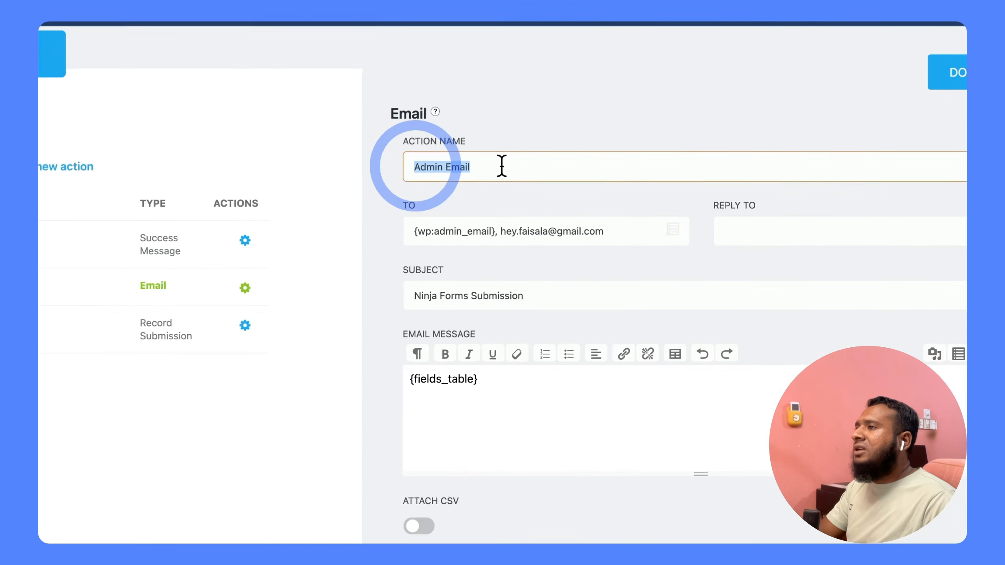
pyautogui.click(598, 172)
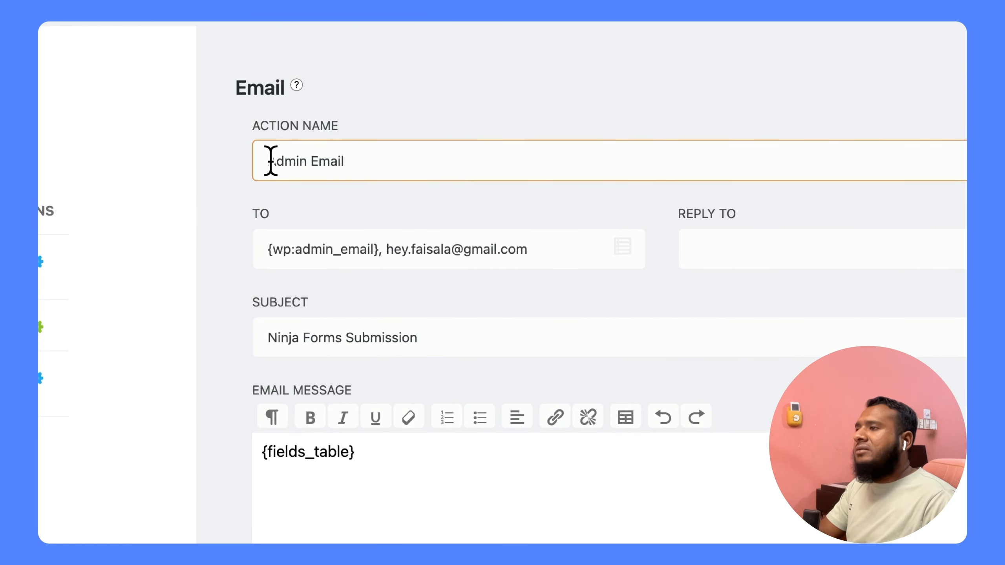
pyautogui.click(897, 246)
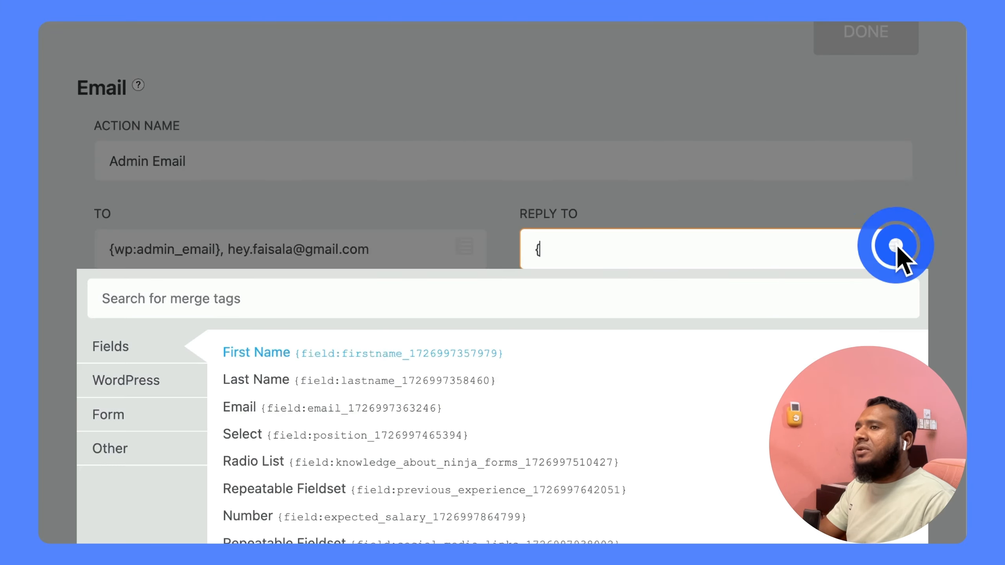
pyautogui.click(247, 410)
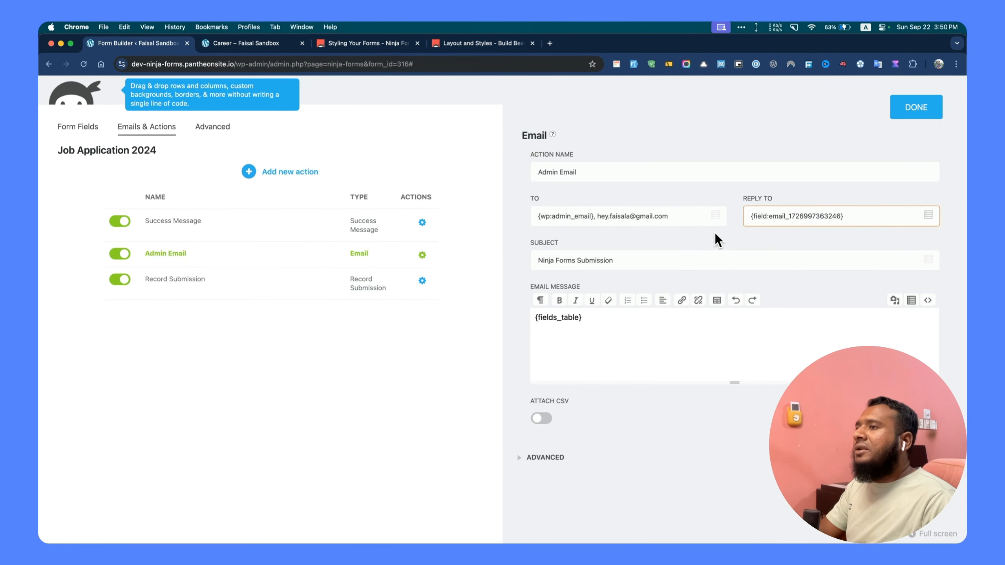
pyautogui.moveTo(749, 216); pyautogui.dragTo(847, 216)
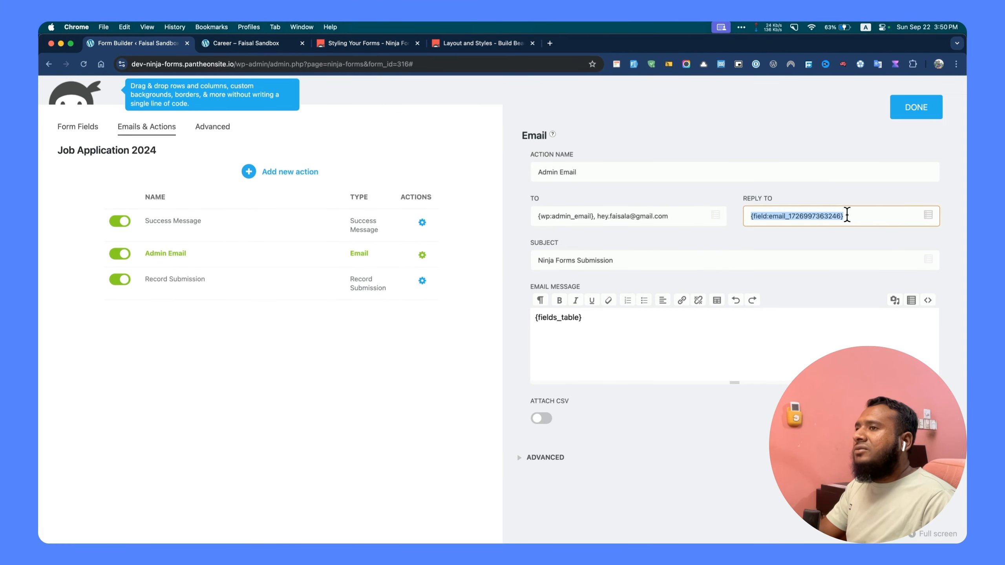
pyautogui.click(749, 236)
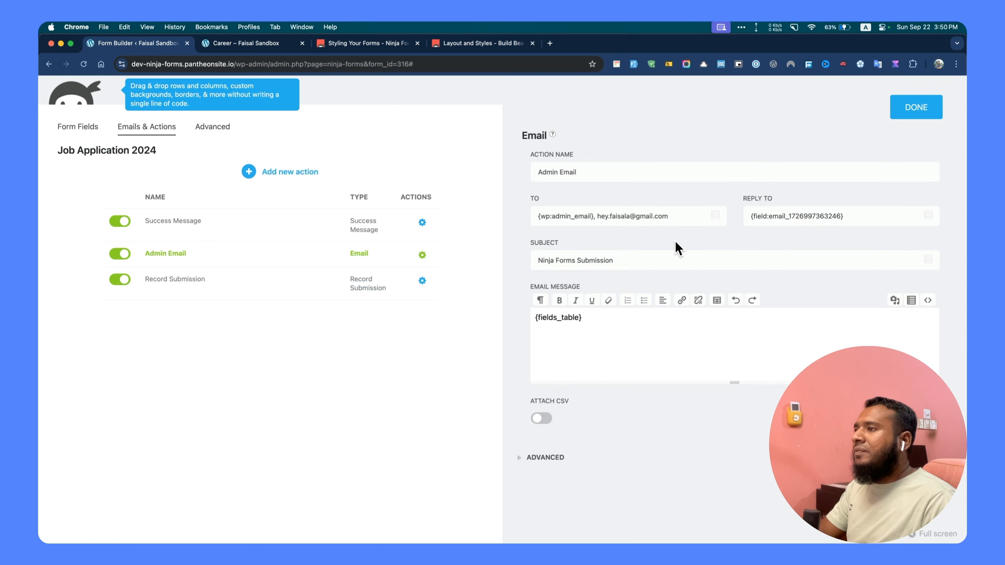
pyautogui.moveTo(537, 261); pyautogui.dragTo(626, 259)
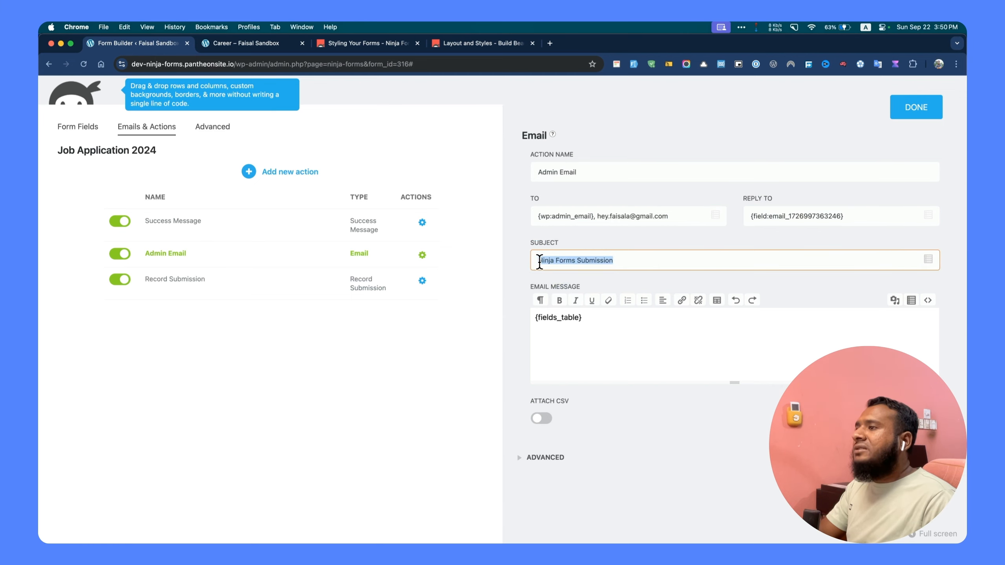
pyautogui.press('BackSpace')
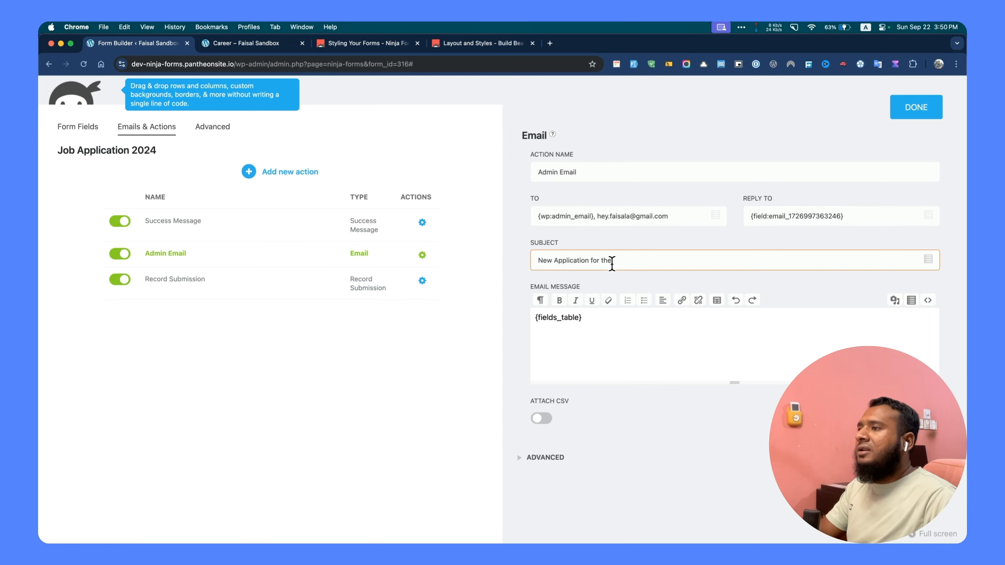
pyautogui.click(929, 260)
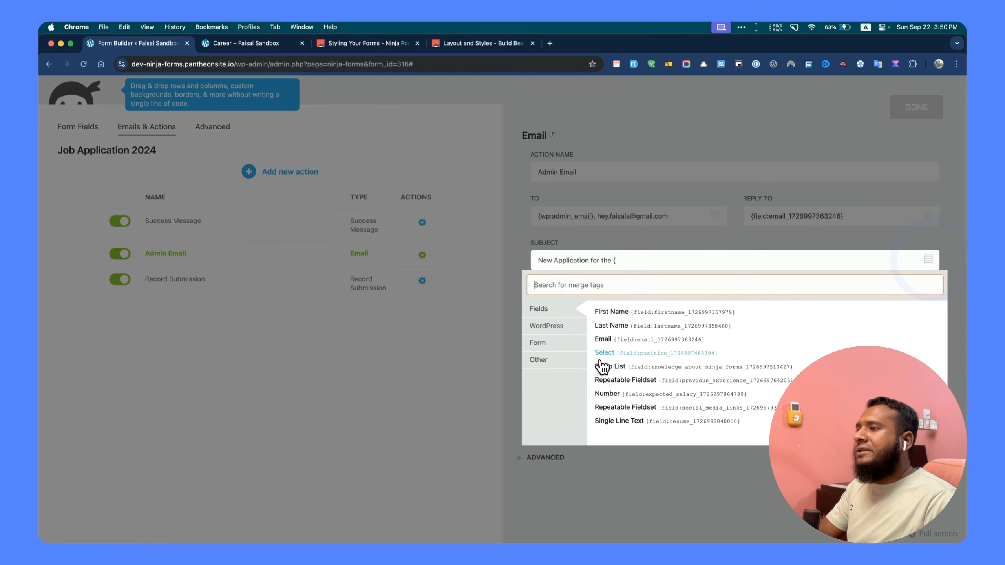
pyautogui.click(677, 354)
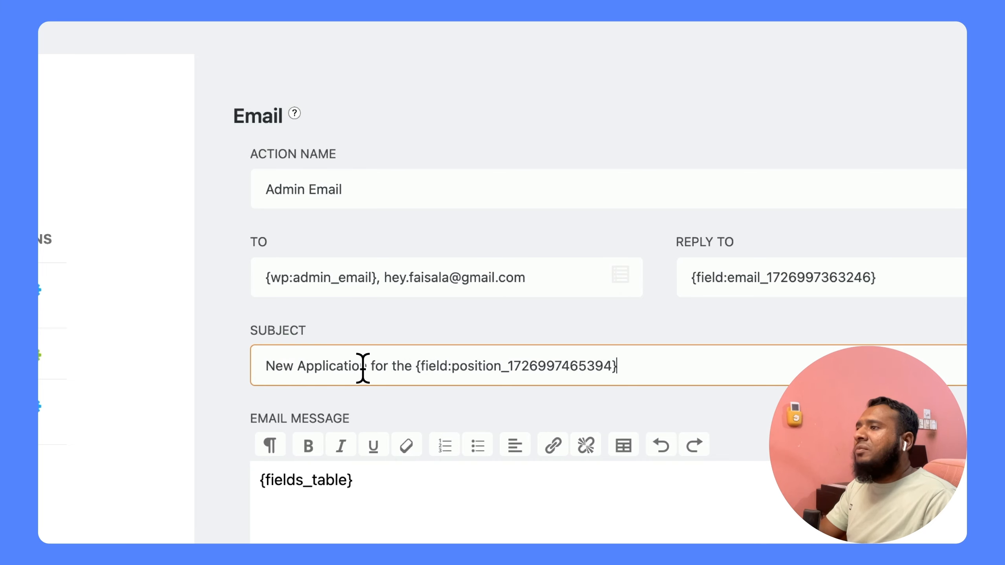
pyautogui.click(686, 368)
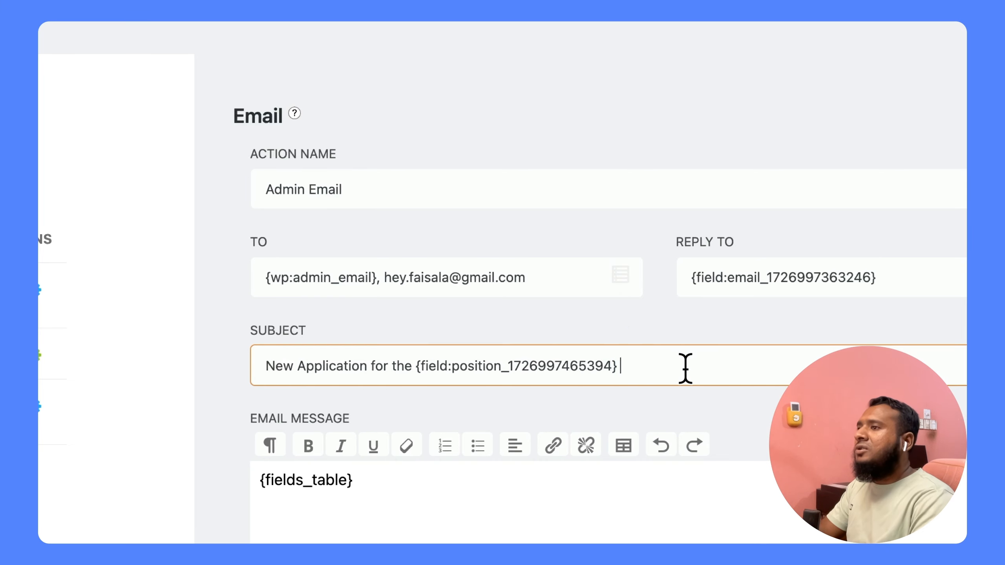
pyautogui.scroll(-5, 717, 415)
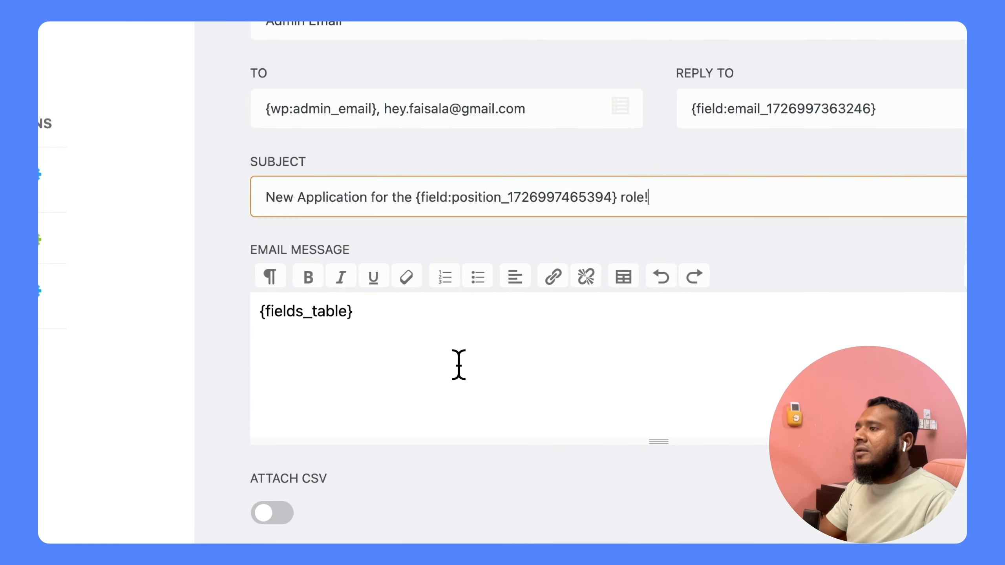
# - Select {fields_table} in the email message and bring up the Form category of merge tags for its replacement
pyautogui.click(428, 328)
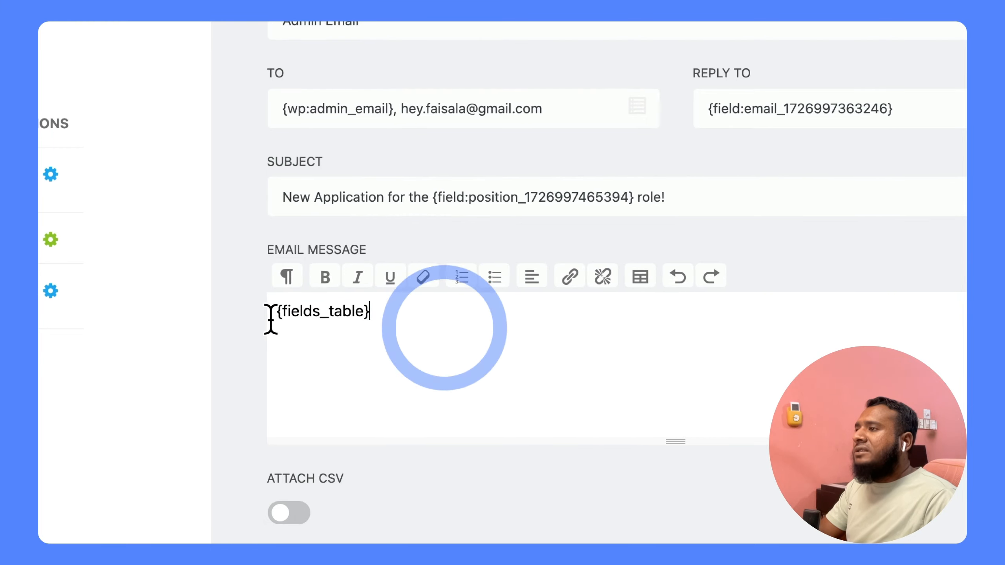
pyautogui.moveTo(258, 319); pyautogui.dragTo(361, 317)
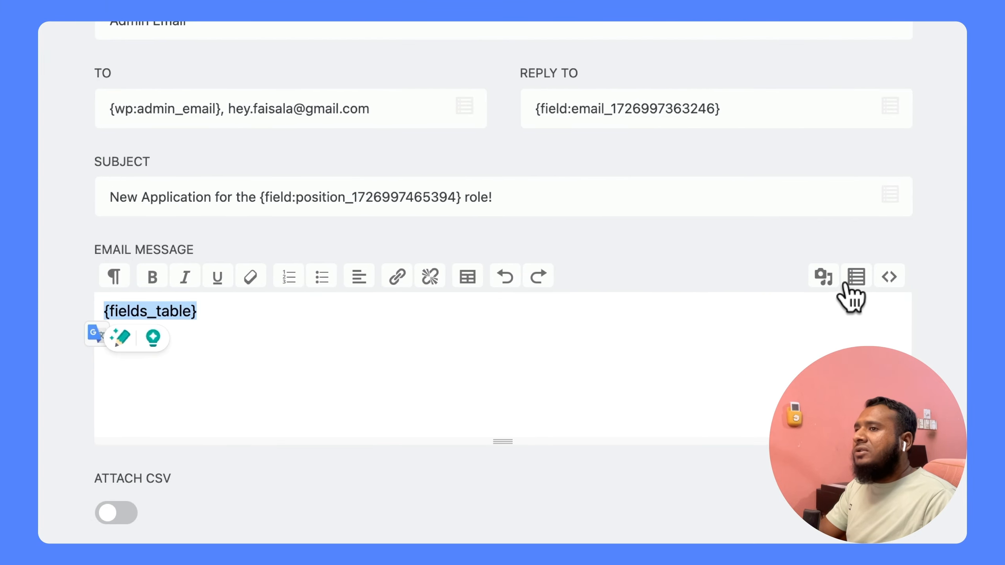
pyautogui.click(851, 282)
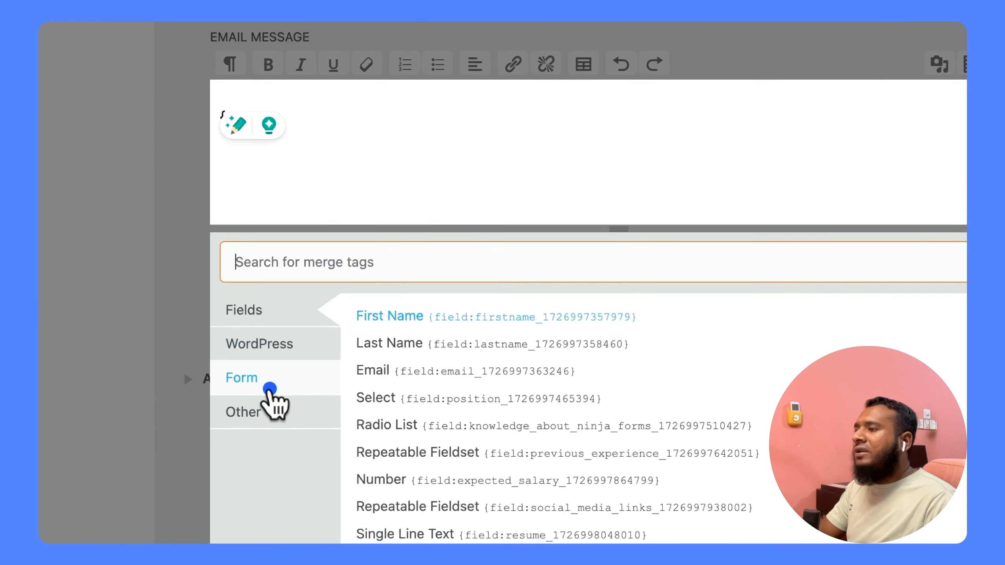
pyautogui.click(267, 380)
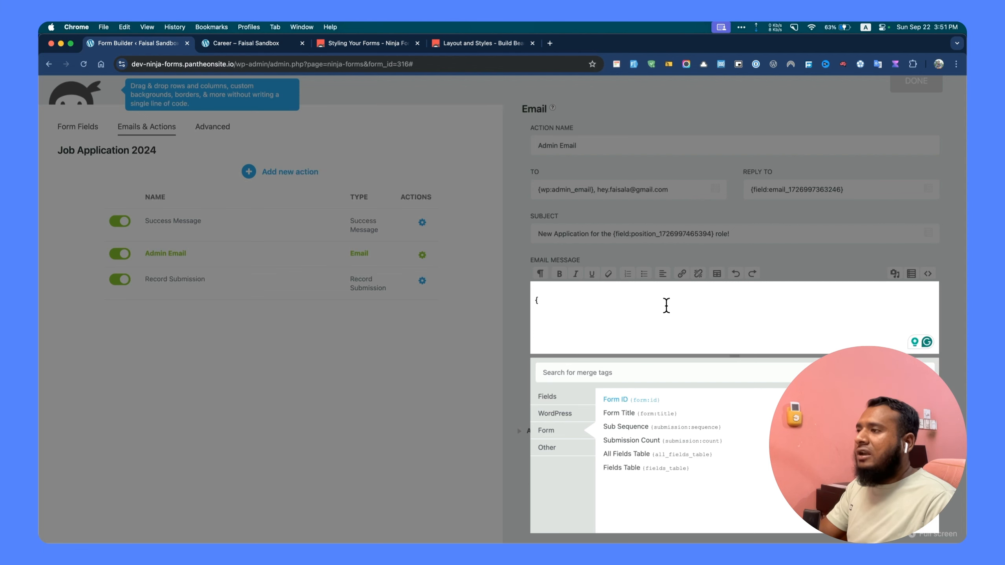
# - Review the filled-in application form on the Career page from the social media links up to the applicant details, and return to the form builder
pyautogui.click(238, 42)
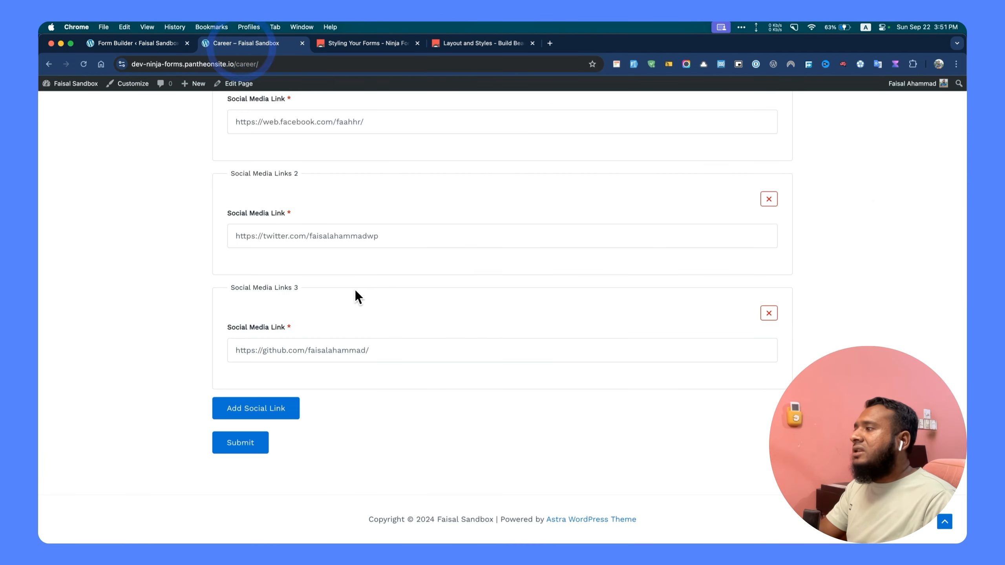
pyautogui.scroll(2, 355, 289)
pyautogui.scroll(5, 355, 289)
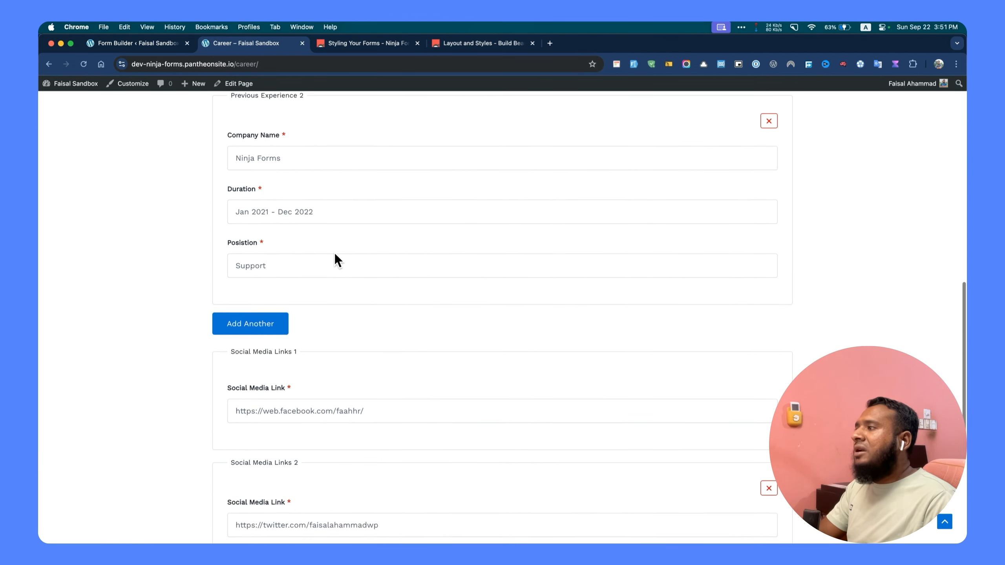
pyautogui.scroll(6, 335, 255)
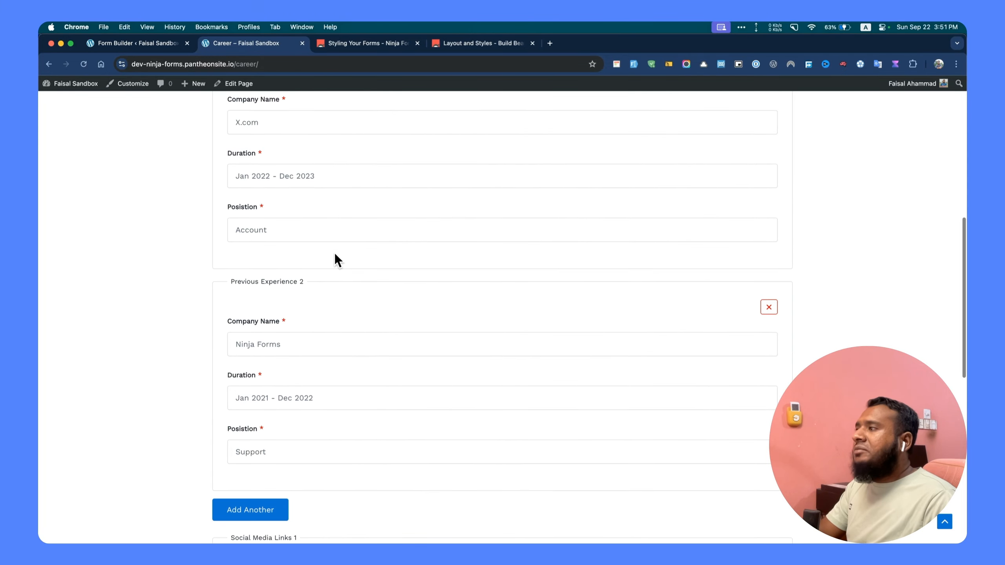
pyautogui.scroll(5, 335, 254)
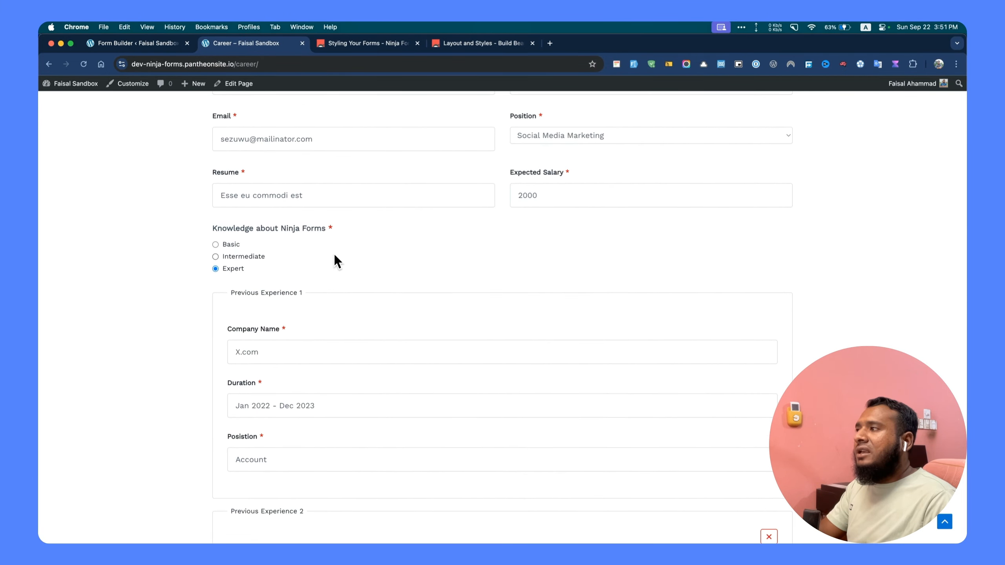
pyautogui.click(153, 44)
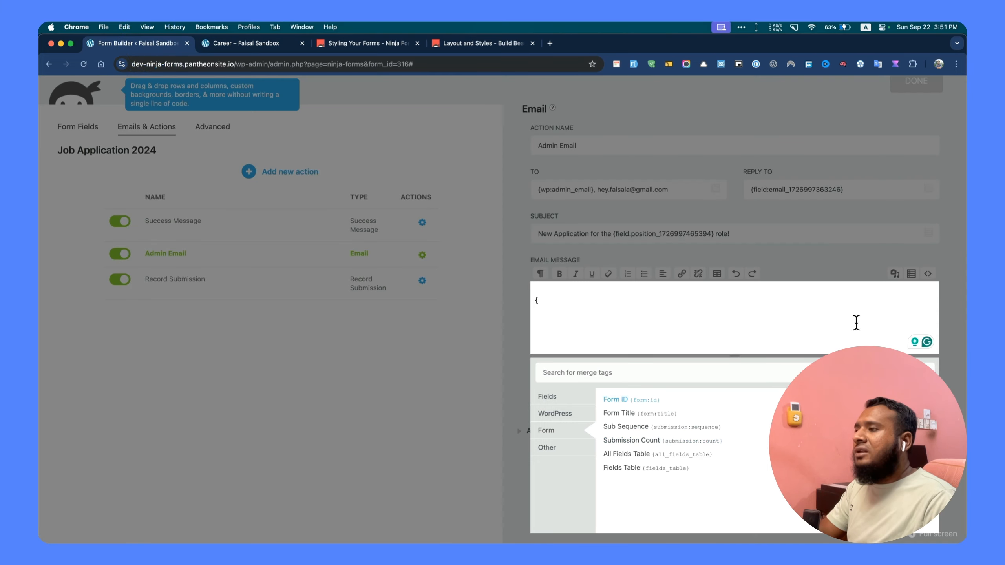
# - Replace the {fields_table} tag in the Admin Email's message with the All Fields Table merge tag, {all_fields_table}
pyautogui.press('BackSpace')
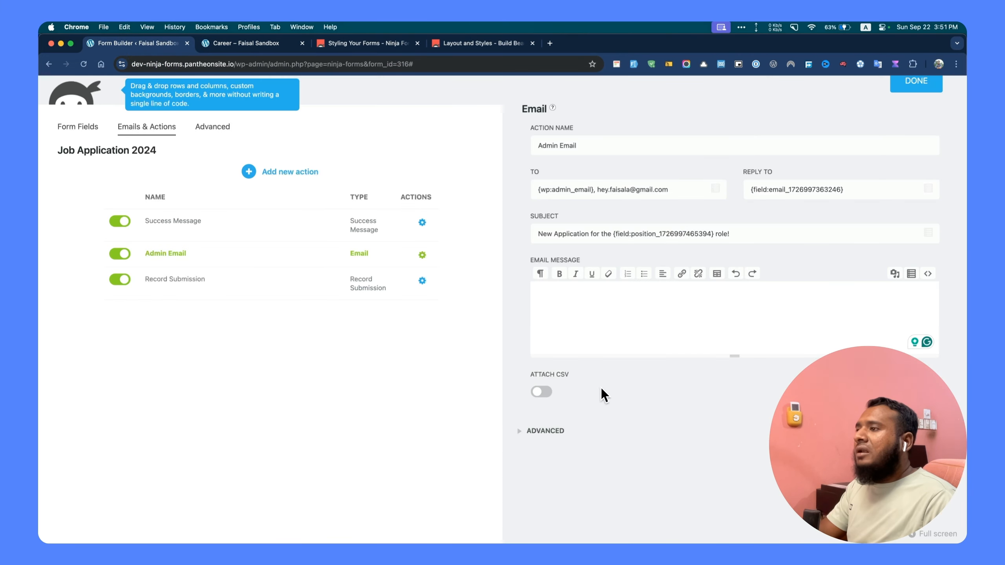
pyautogui.click(592, 305)
pyautogui.click(911, 274)
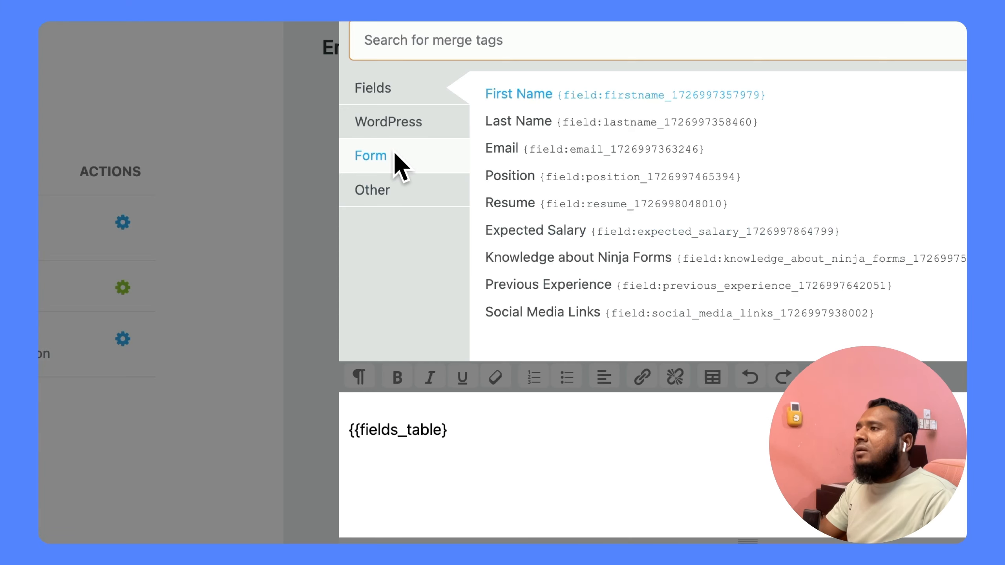
pyautogui.click(394, 155)
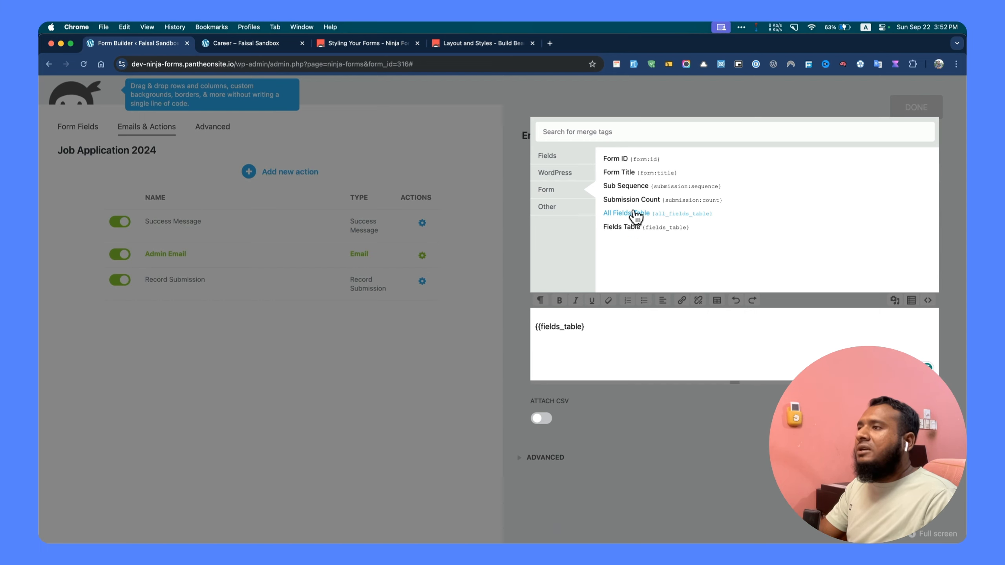
pyautogui.click(659, 214)
pyautogui.doubleClick(653, 329)
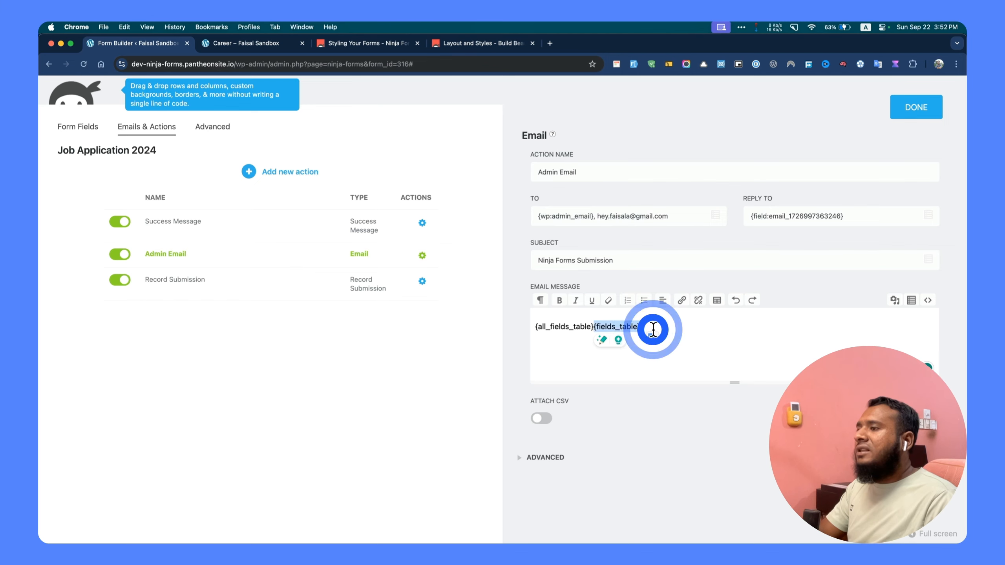
pyautogui.press('BackSpace')
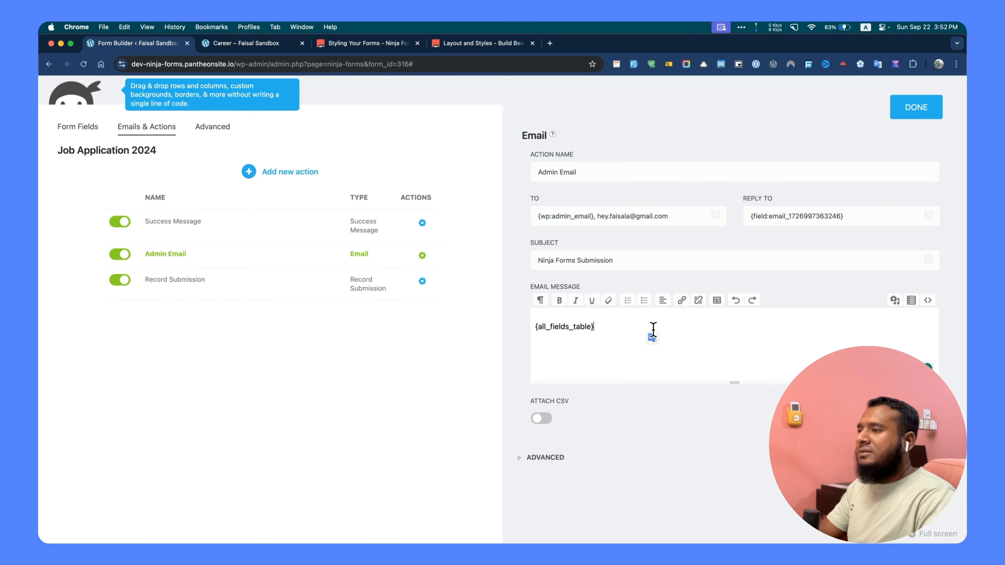
# - Look over the Admin Email's Advanced options, collapse them, and finish editing the action
pyautogui.click(556, 458)
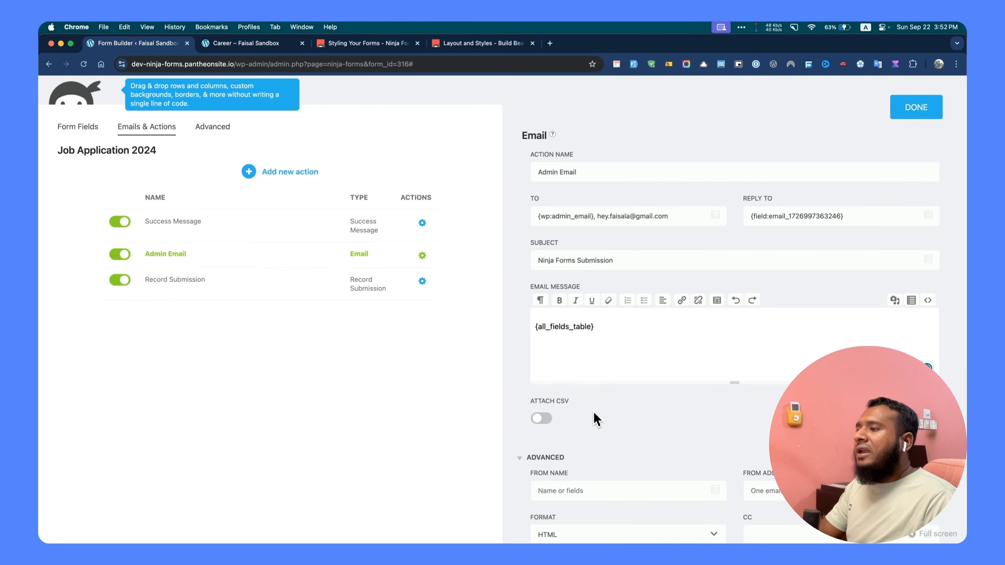
pyautogui.scroll(-3, 593, 412)
pyautogui.scroll(-1, 565, 314)
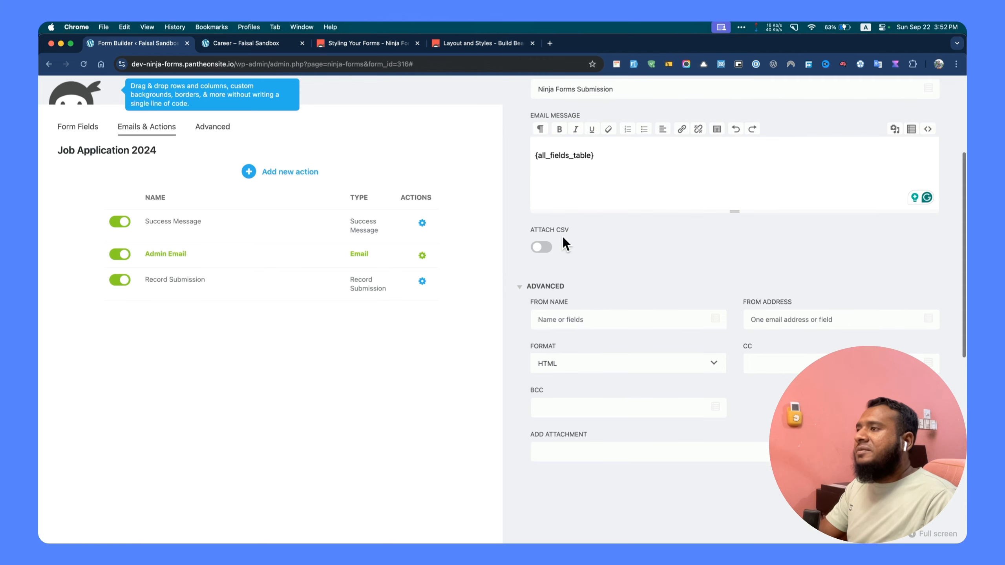
pyautogui.click(543, 284)
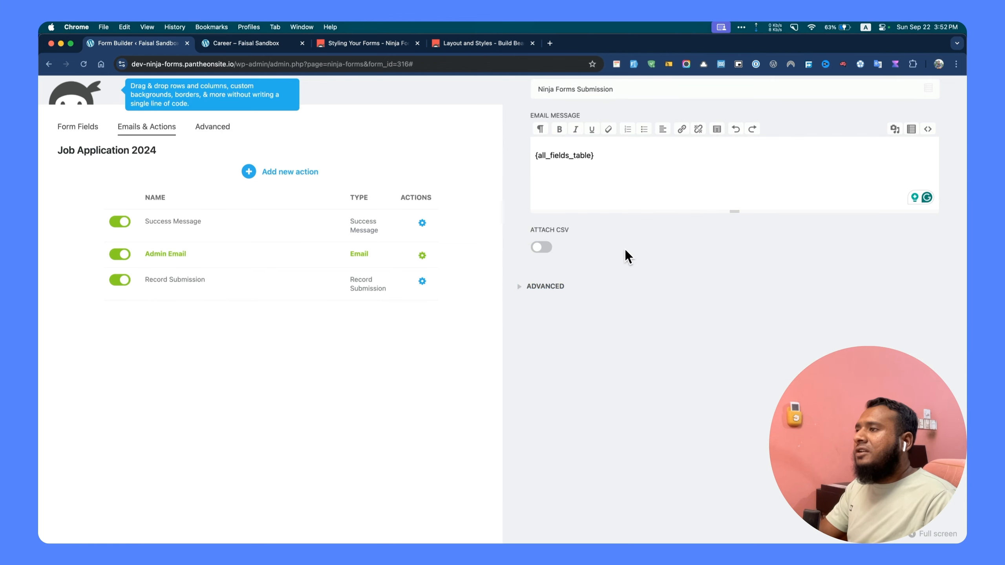
pyautogui.scroll(5, 609, 262)
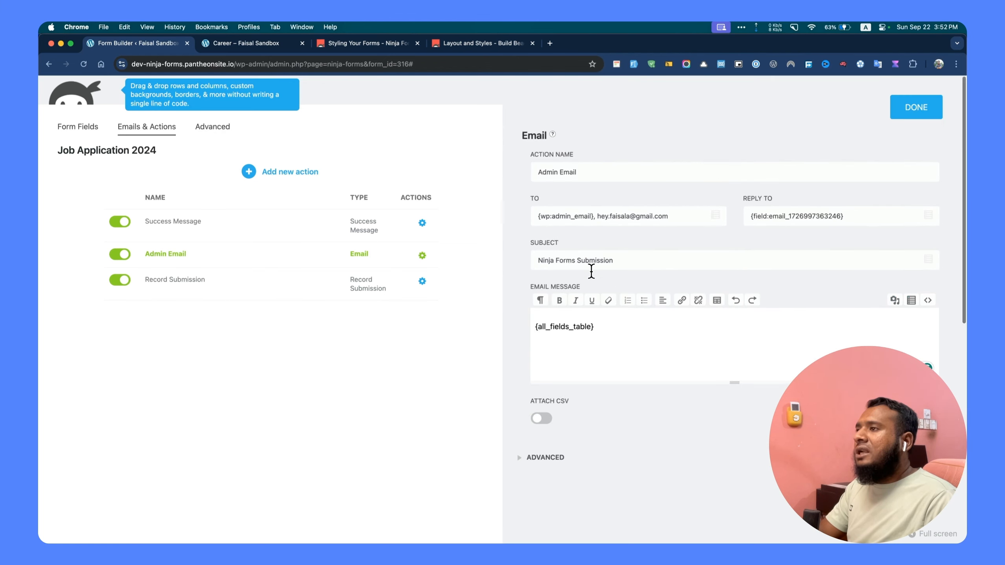
pyautogui.click(916, 105)
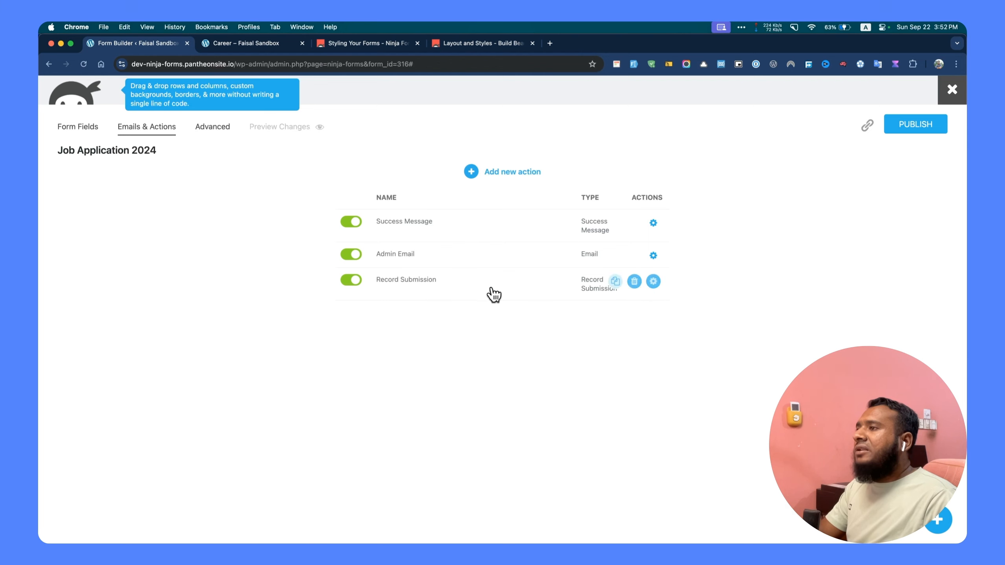
# - Replace the Success Message text with "Thanks for your application. We'll take some time to review and then get back to you." and publish the form
pyautogui.click(653, 224)
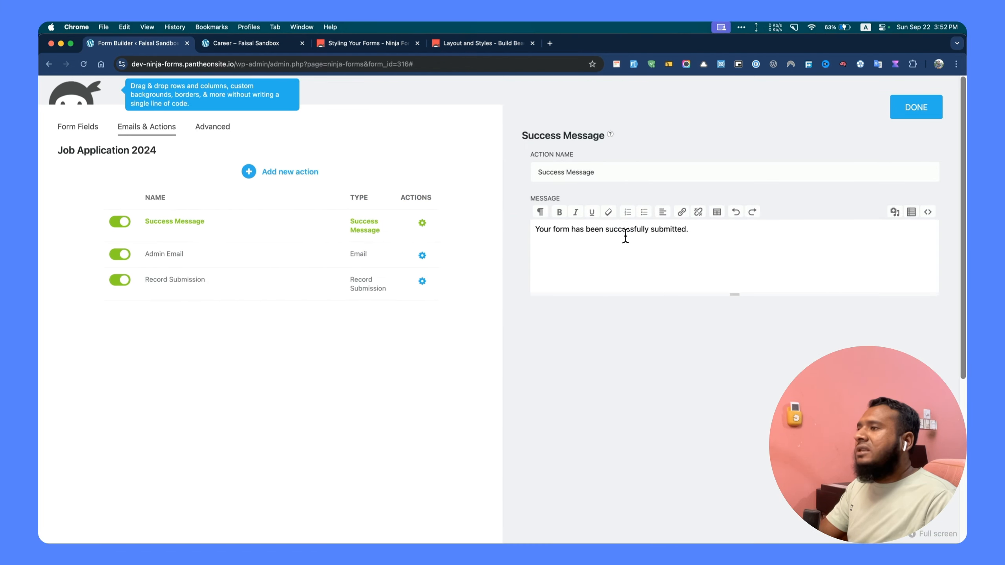
pyautogui.click(625, 236)
pyautogui.press('super+a')
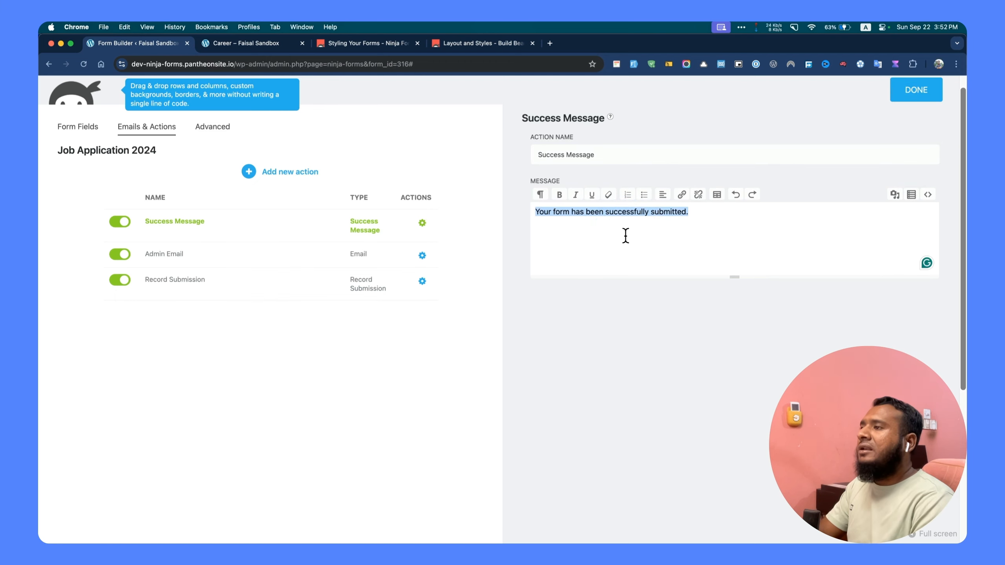
pyautogui.write('Thanks for')
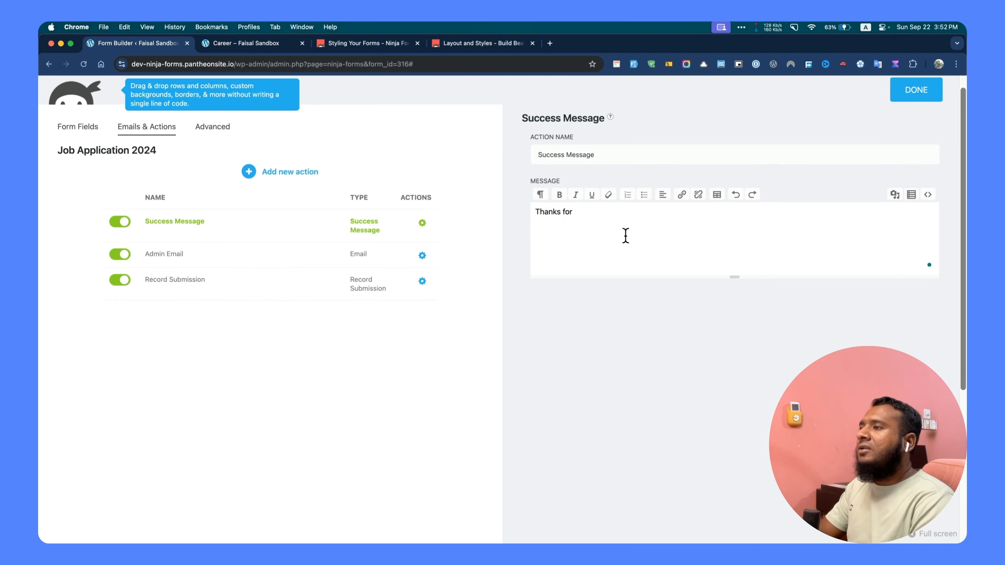
pyautogui.write(" your application. We'll")
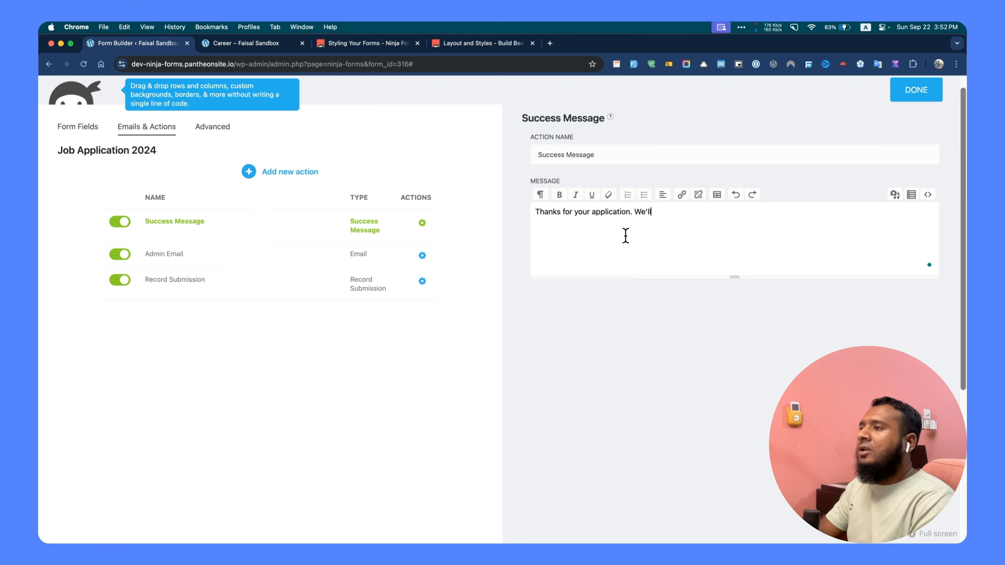
pyautogui.write('ome time to review and then get back to you.')
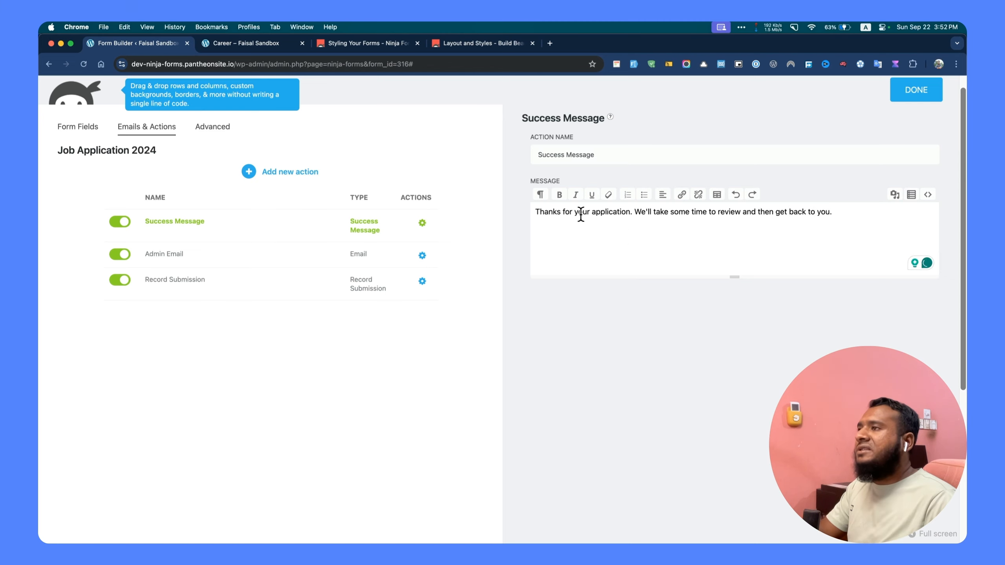
pyautogui.click(904, 90)
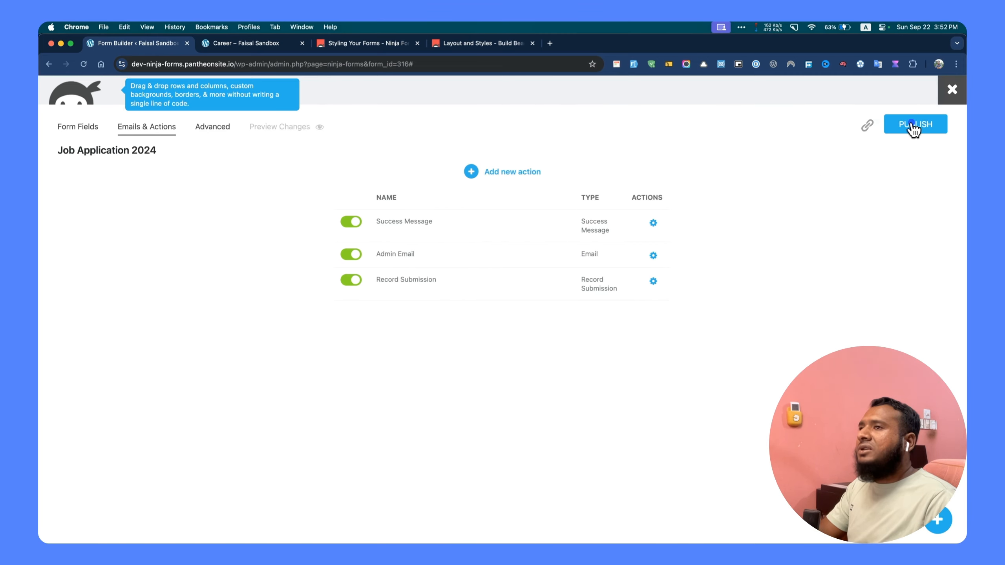
pyautogui.click(910, 126)
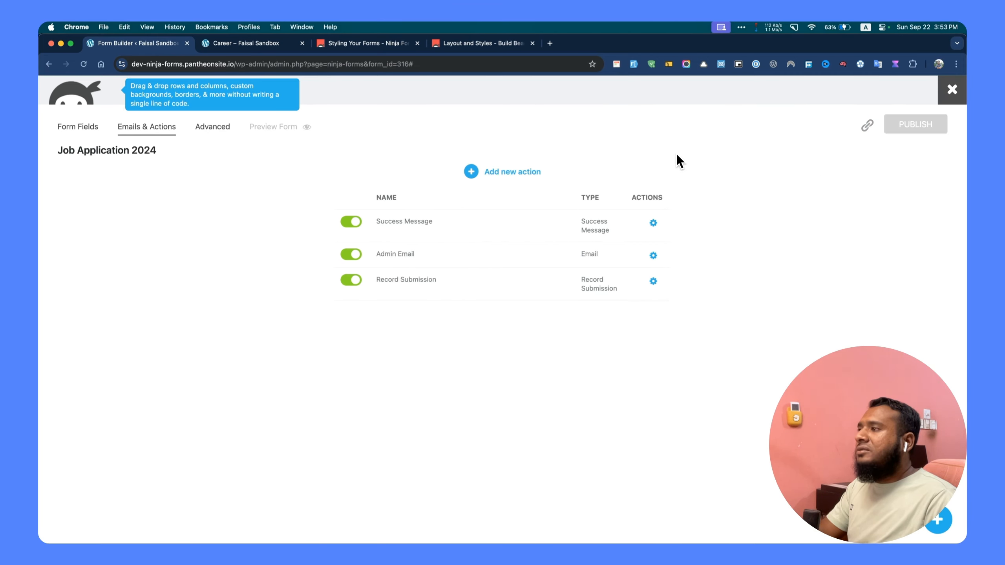
# - Browse the available form actions from Core Actions down through the integrations, and add a new Email action
pyautogui.click(505, 174)
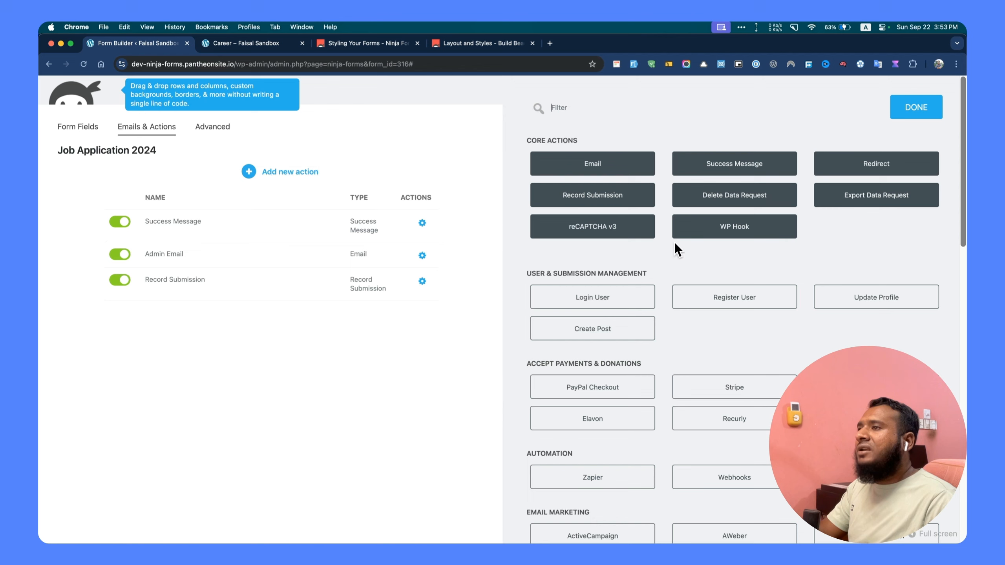
pyautogui.scroll(-6, 701, 265)
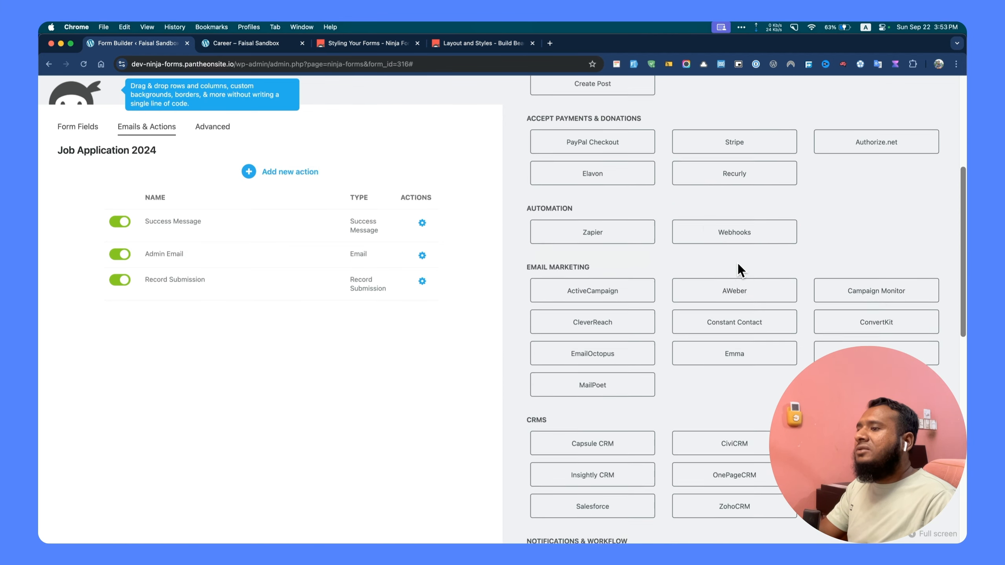
pyautogui.scroll(-8, 738, 264)
pyautogui.scroll(15, 703, 238)
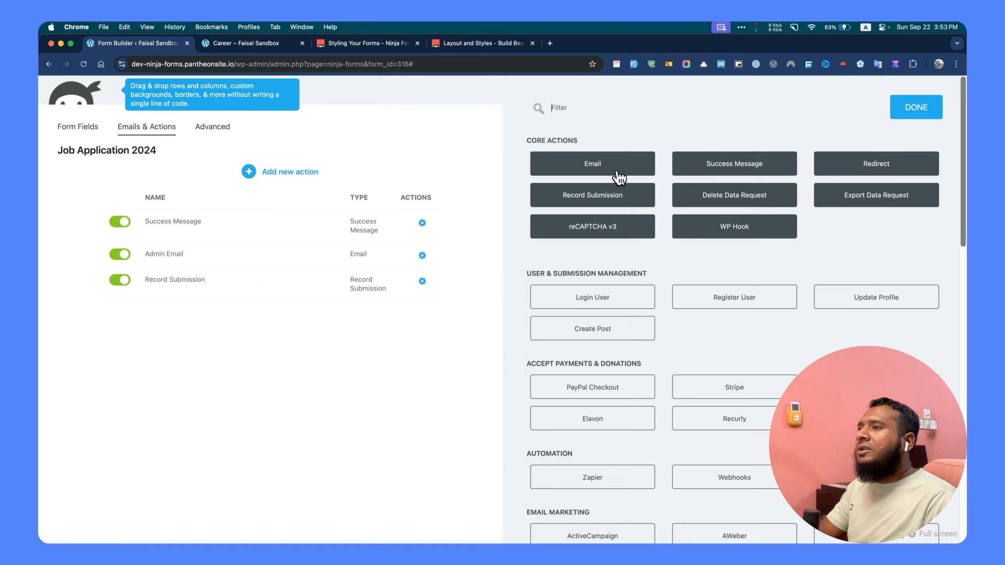
pyautogui.click(617, 173)
pyautogui.click(911, 109)
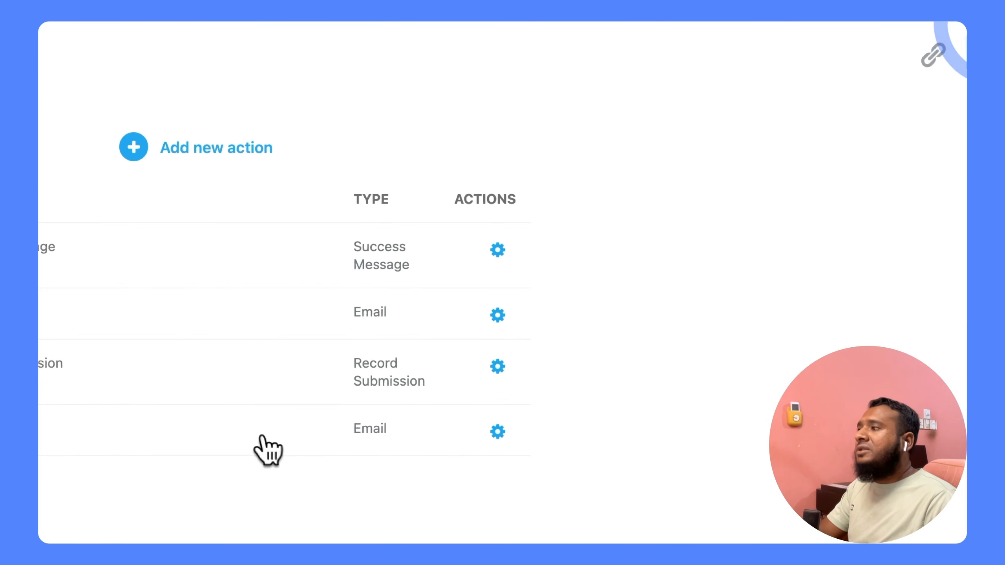
# - Rename the new Email action as Confirmation Email and set its recipient to the form's Email field merge tag
pyautogui.click(497, 432)
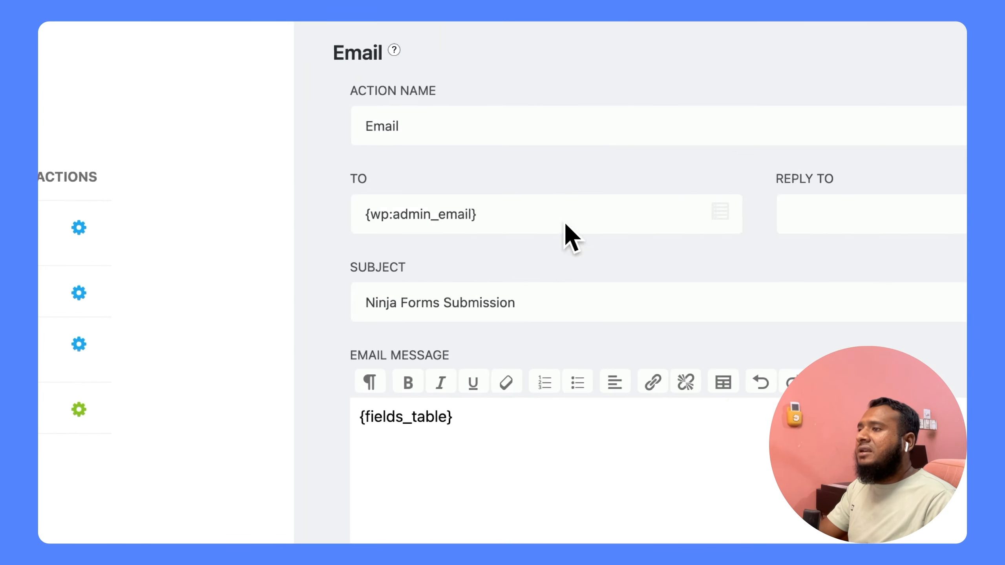
pyautogui.click(429, 126)
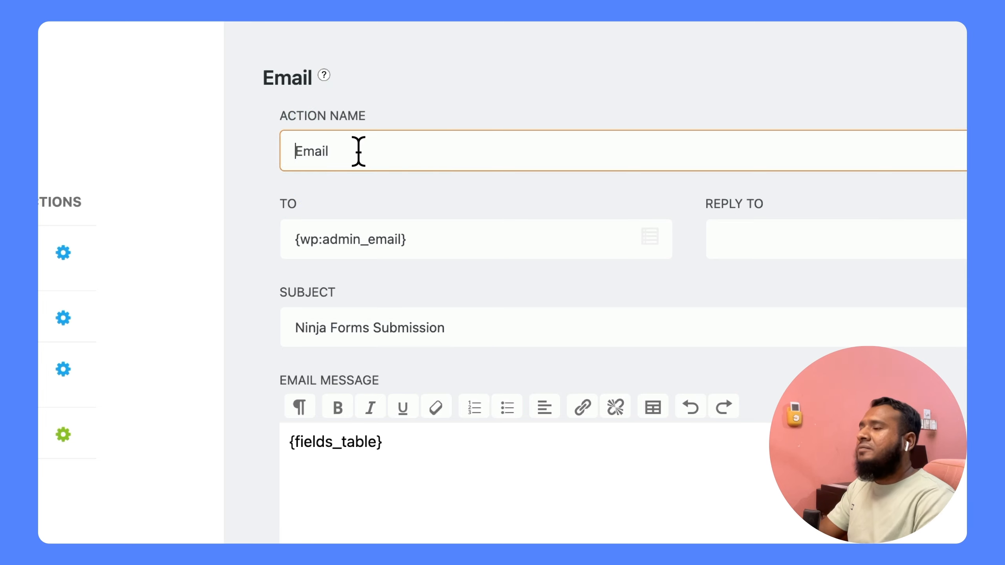
pyautogui.write('Confirmation')
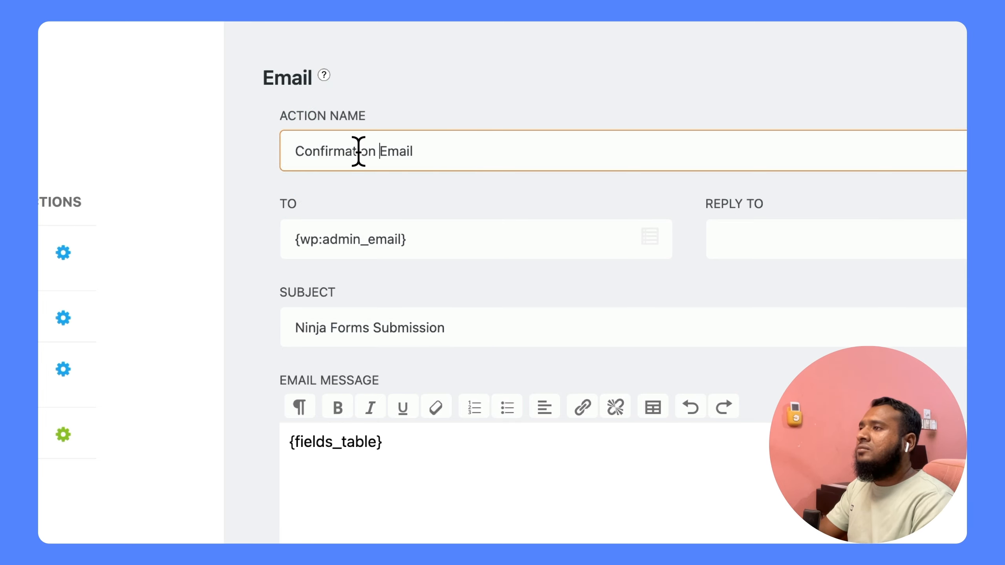
pyautogui.moveTo(475, 238); pyautogui.dragTo(286, 233)
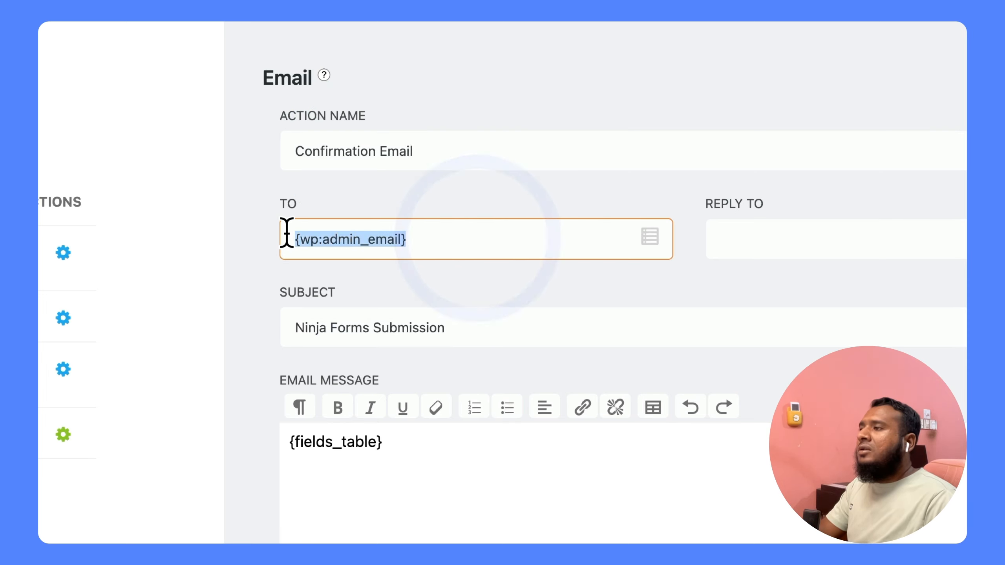
pyautogui.press('BackSpace')
pyautogui.click(650, 236)
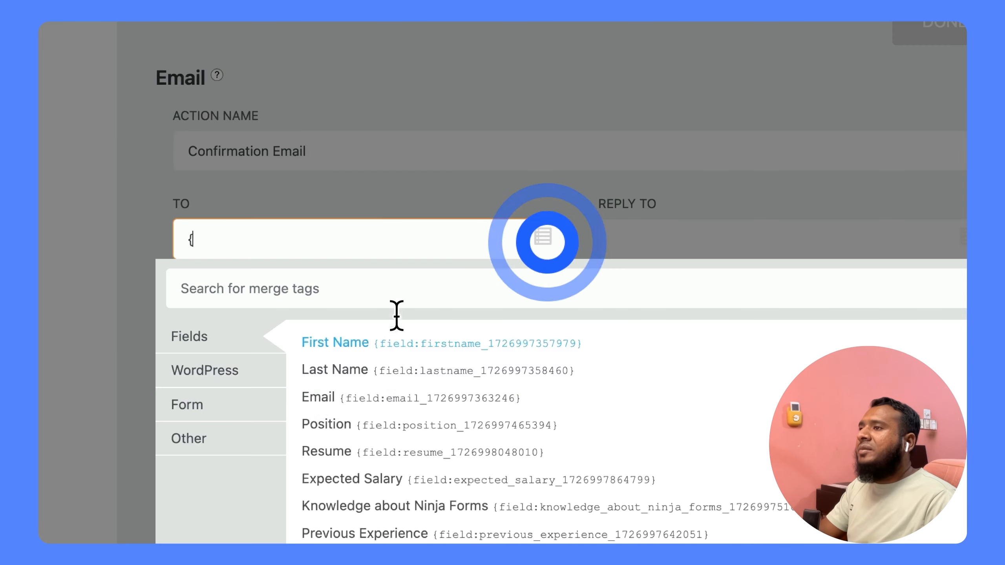
pyautogui.click(320, 401)
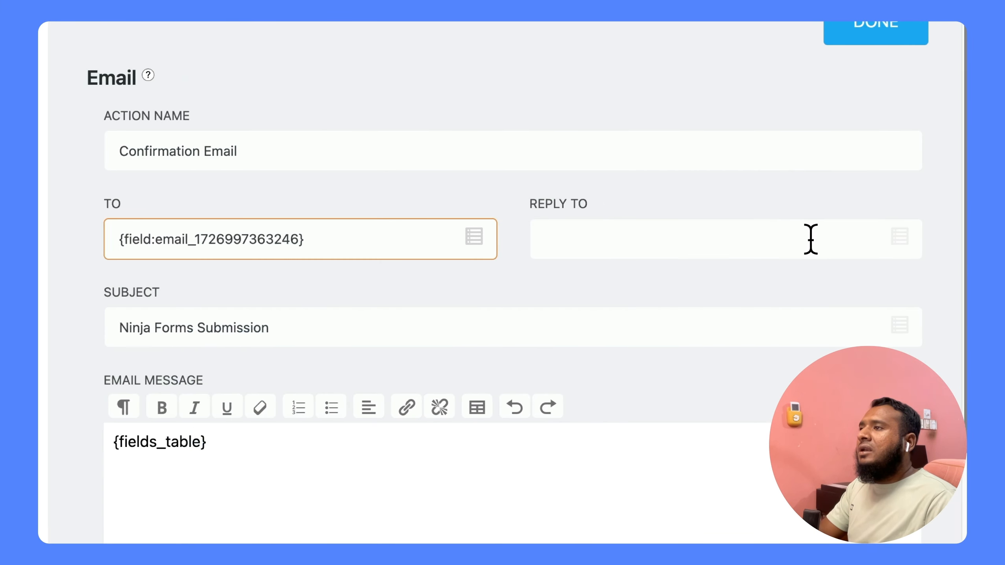
pyautogui.click(810, 240)
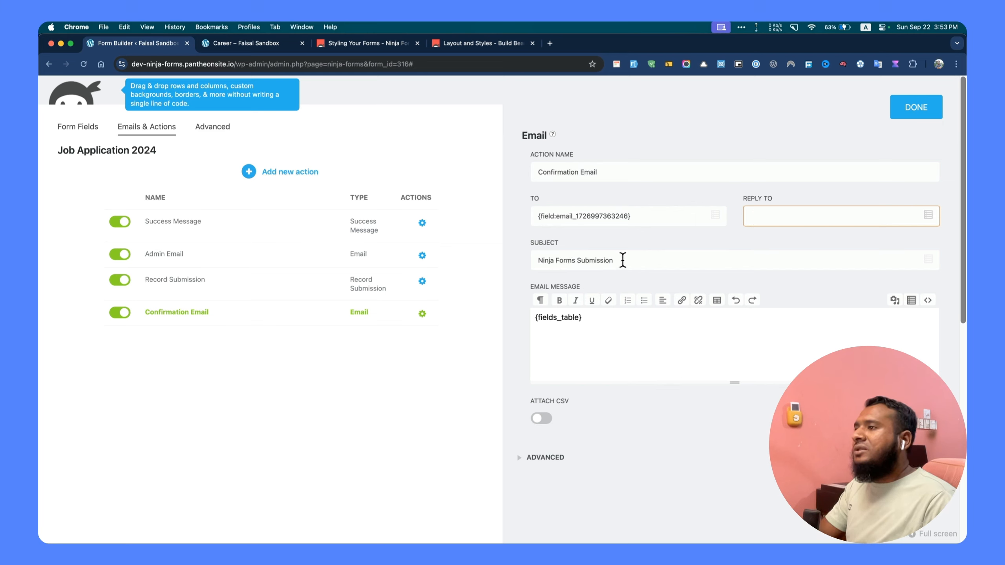
# - Set the Confirmation Email's subject to "Your application has been submitted!"
pyautogui.moveTo(623, 260); pyautogui.dragTo(529, 262)
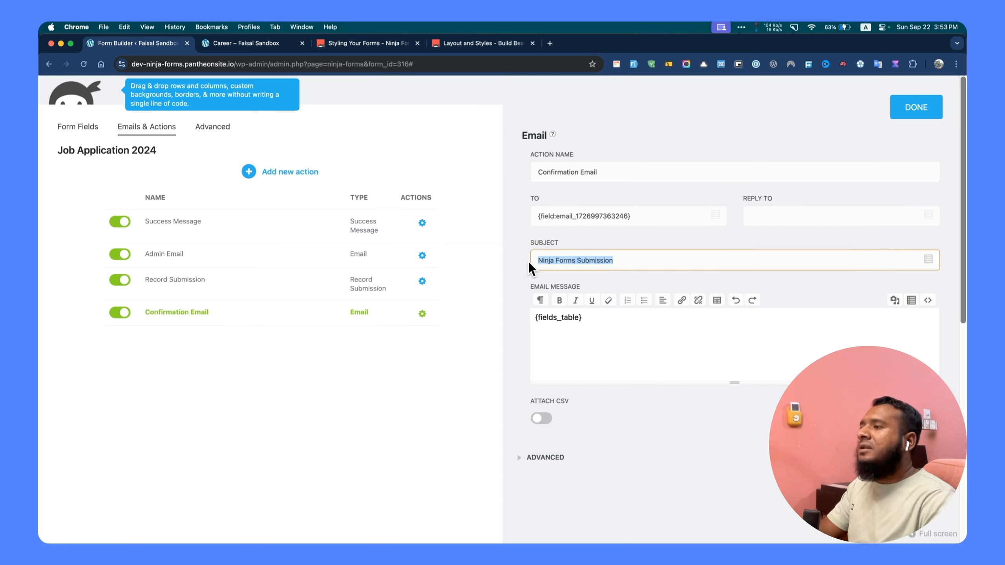
pyautogui.write('Yor')
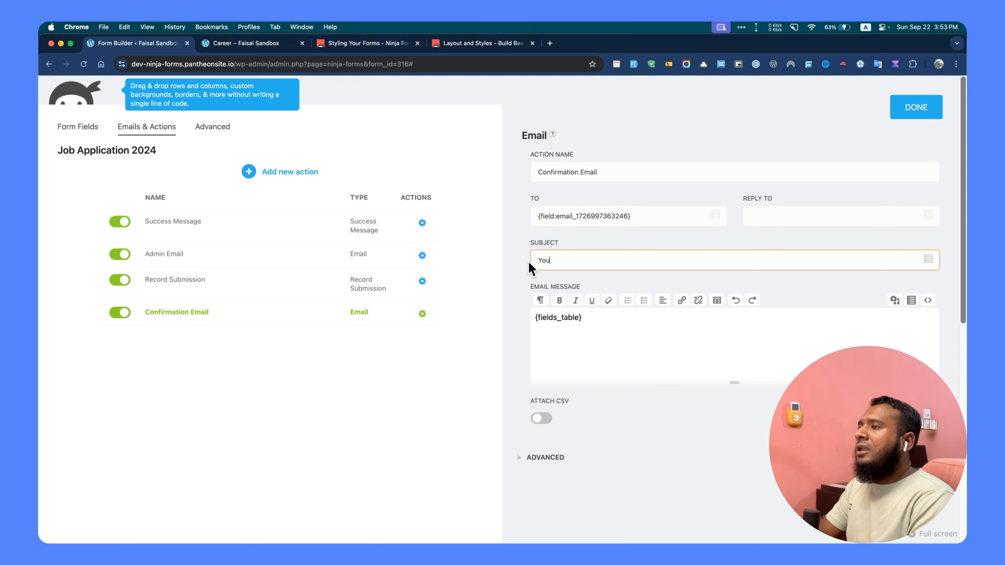
pyautogui.write('r applica')
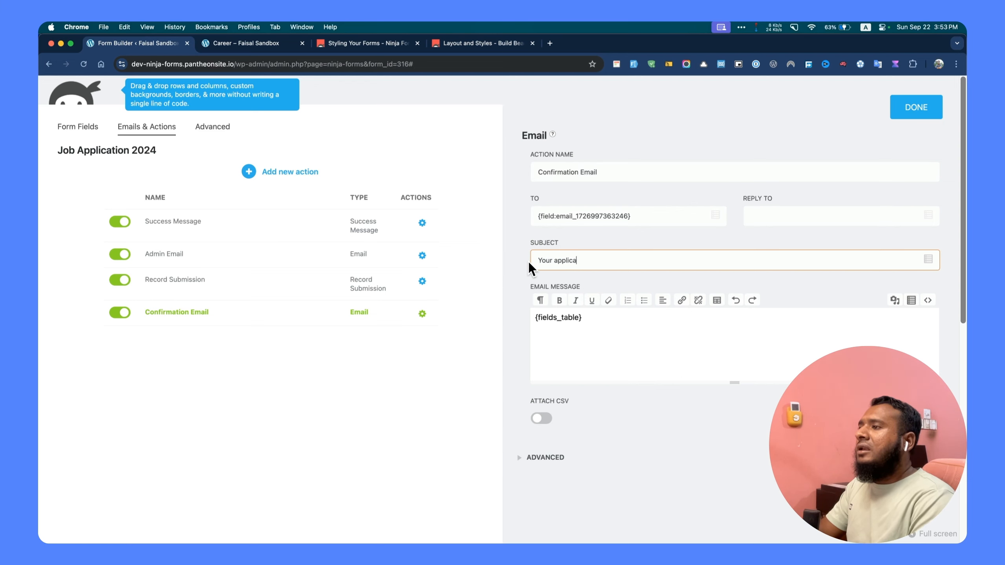
pyautogui.write('tion has been ')
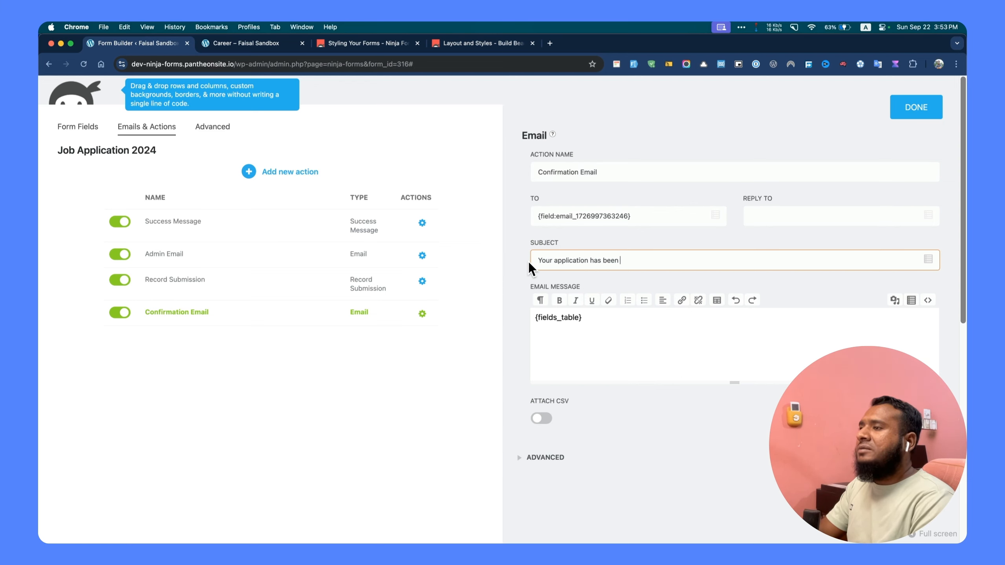
pyautogui.write('submit')
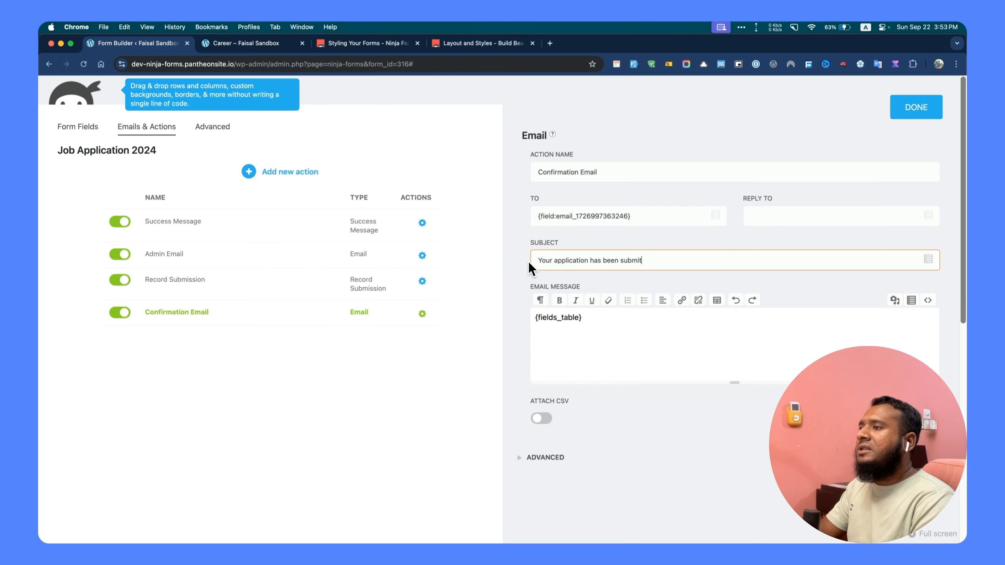
pyautogui.write('ted!')
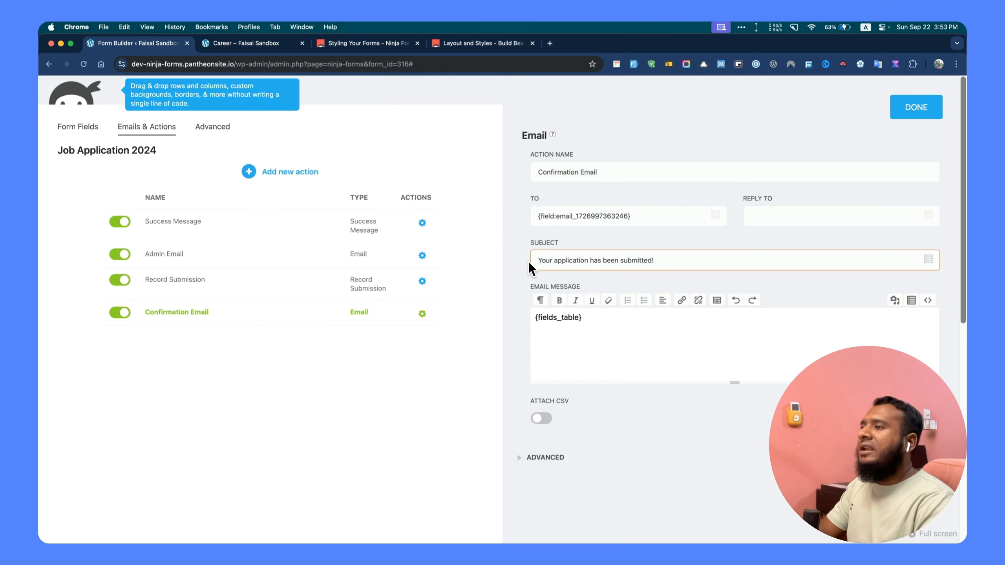
# - Replace {fields_table} in the Confirmation Email's message with the All Fields Table merge tag, {all_fields_table}
pyautogui.moveTo(584, 317); pyautogui.dragTo(534, 318)
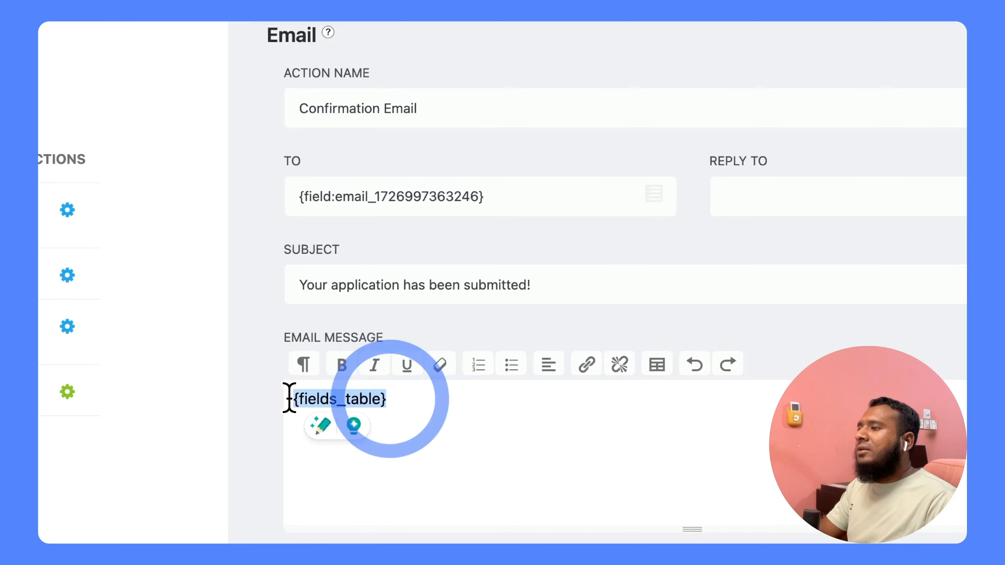
pyautogui.press('BackSpace')
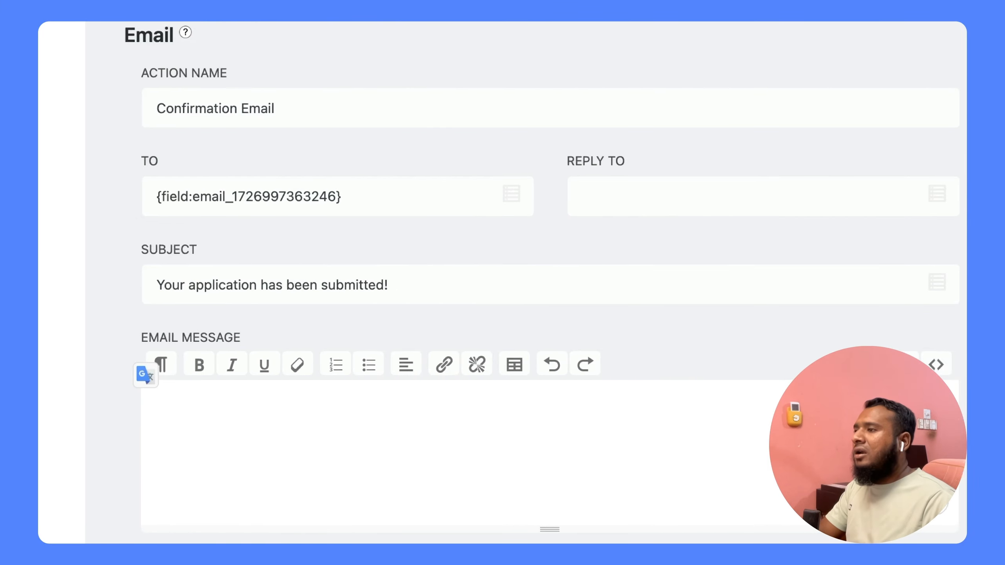
pyautogui.write('{')
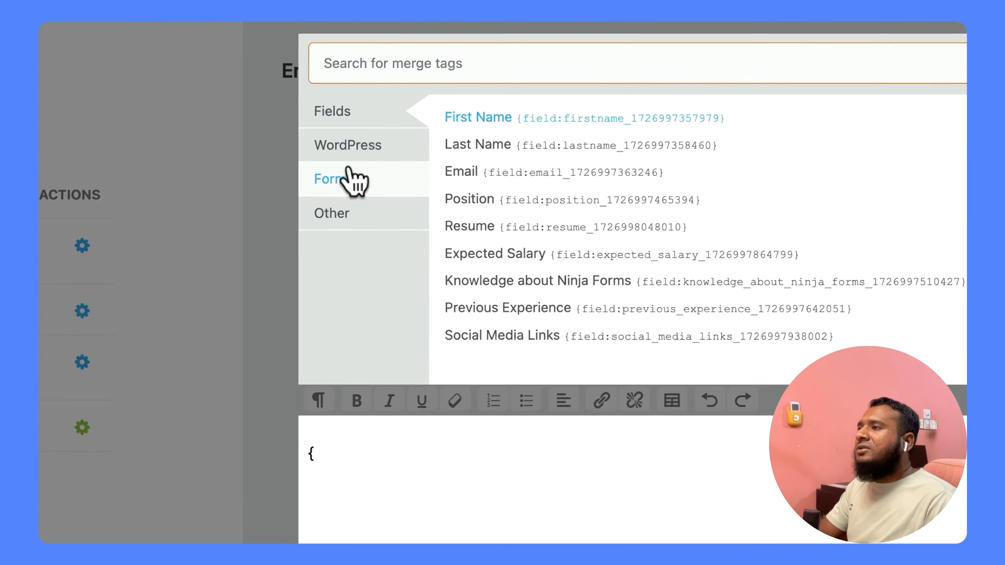
pyautogui.click(145, 141)
pyautogui.click(501, 227)
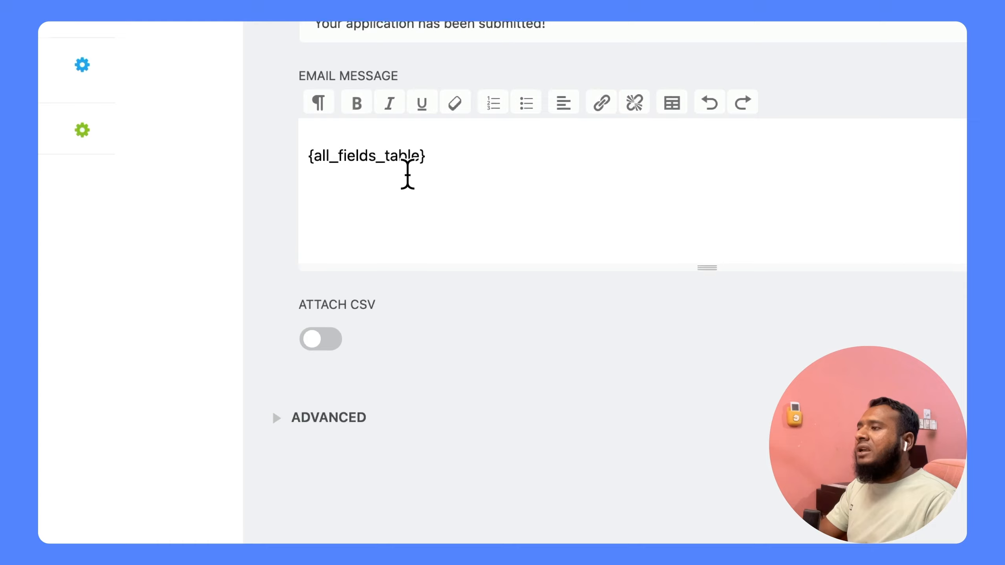
# - Look over the Confirmation Email's Advanced options, collapse them, and finish the action by publishing the form
pyautogui.scroll(-8, 437, 205)
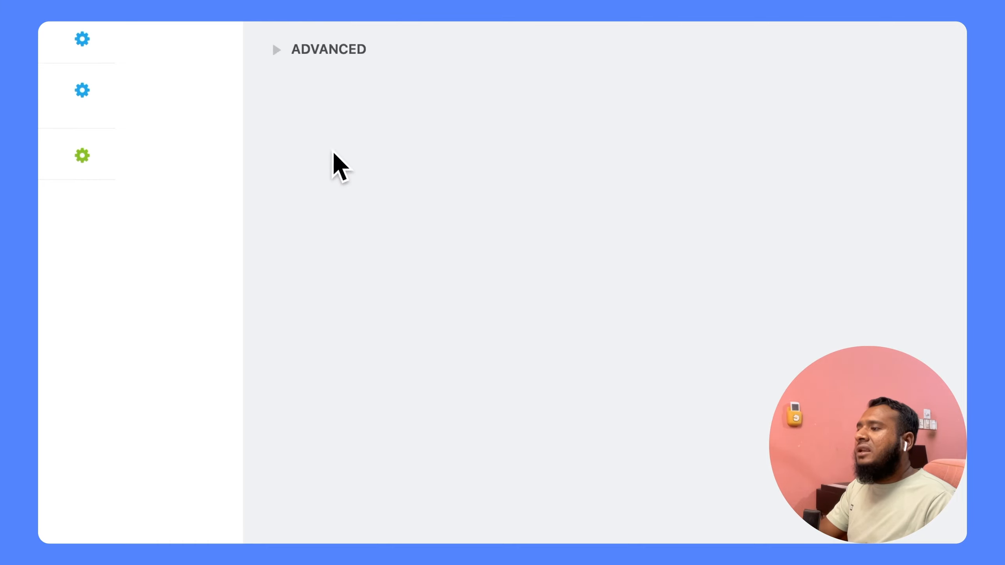
pyautogui.click(351, 151)
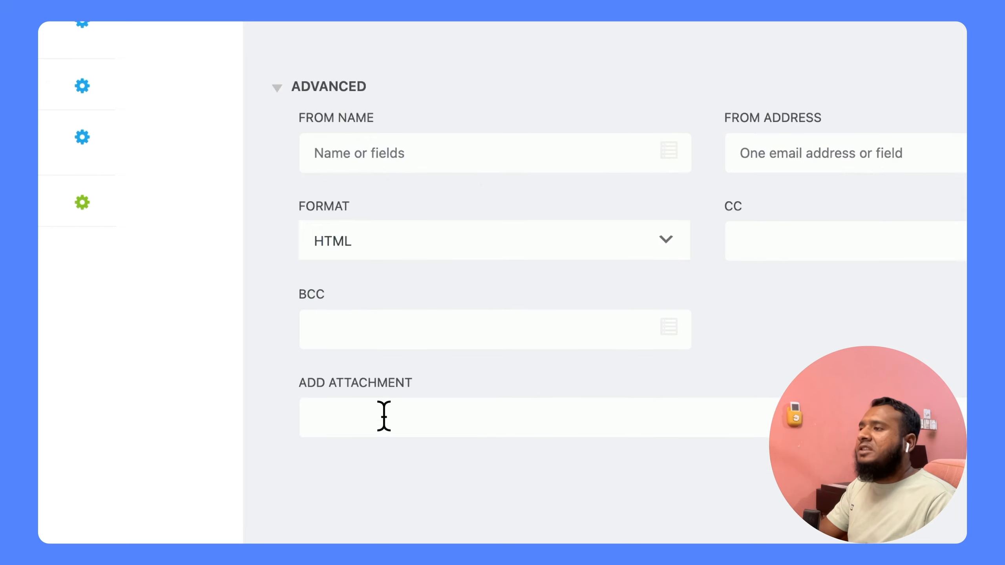
pyautogui.click(285, 88)
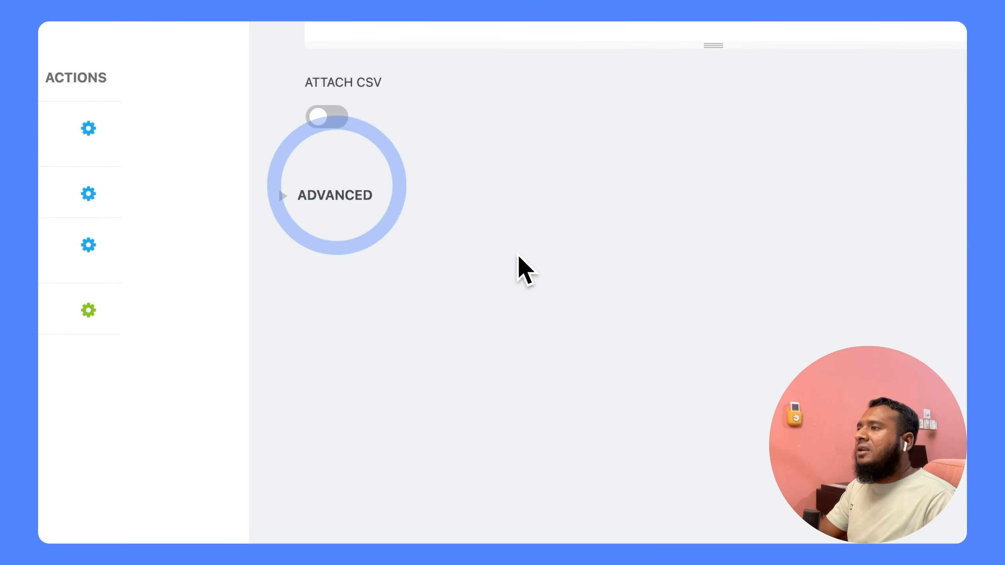
pyautogui.scroll(5, 451, 127)
pyautogui.click(953, 112)
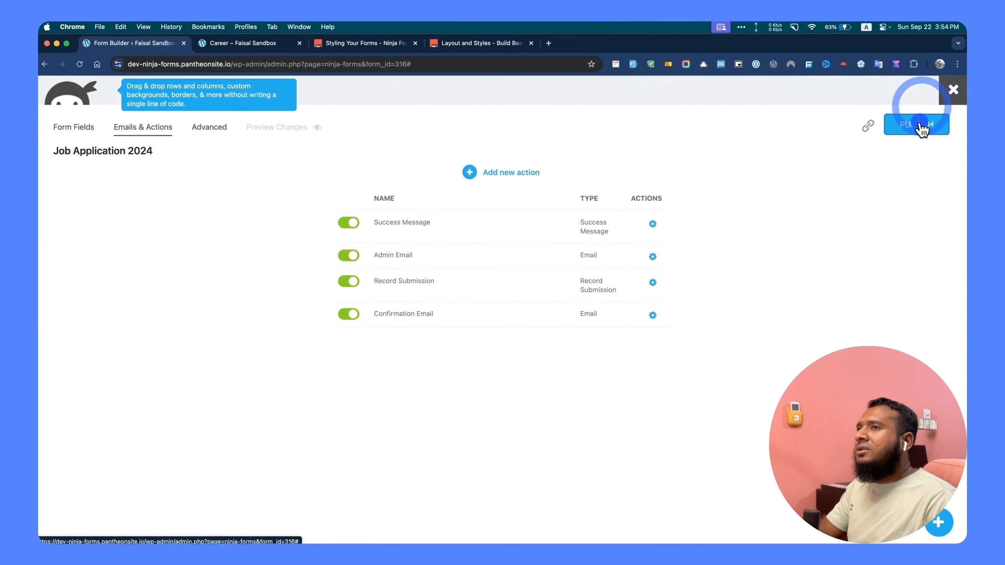
pyautogui.click(919, 121)
# - Switch to the Career page and submit the filled-in job application form below the social media links
pyautogui.click(269, 44)
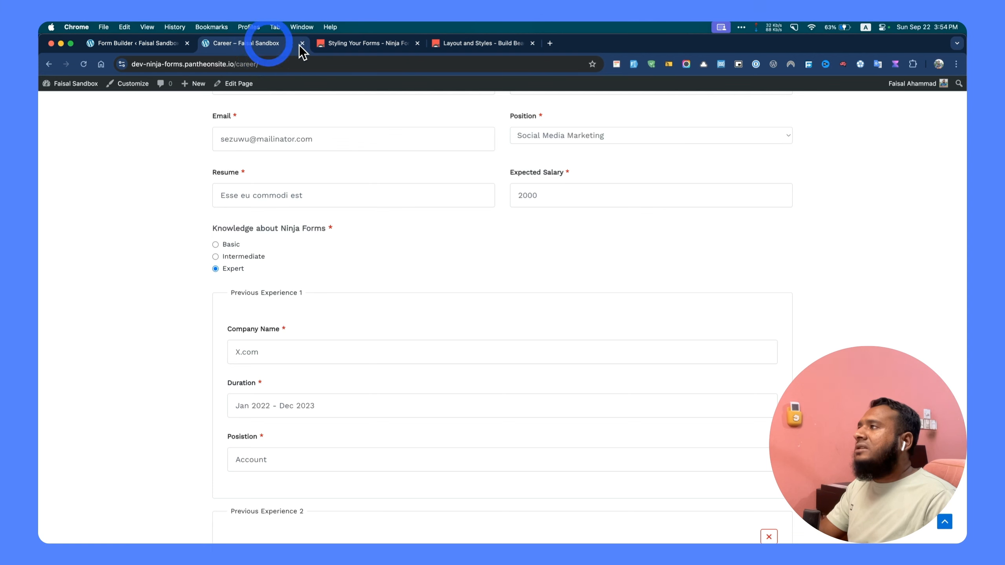
pyautogui.scroll(3, 396, 232)
pyautogui.scroll(-20, 377, 279)
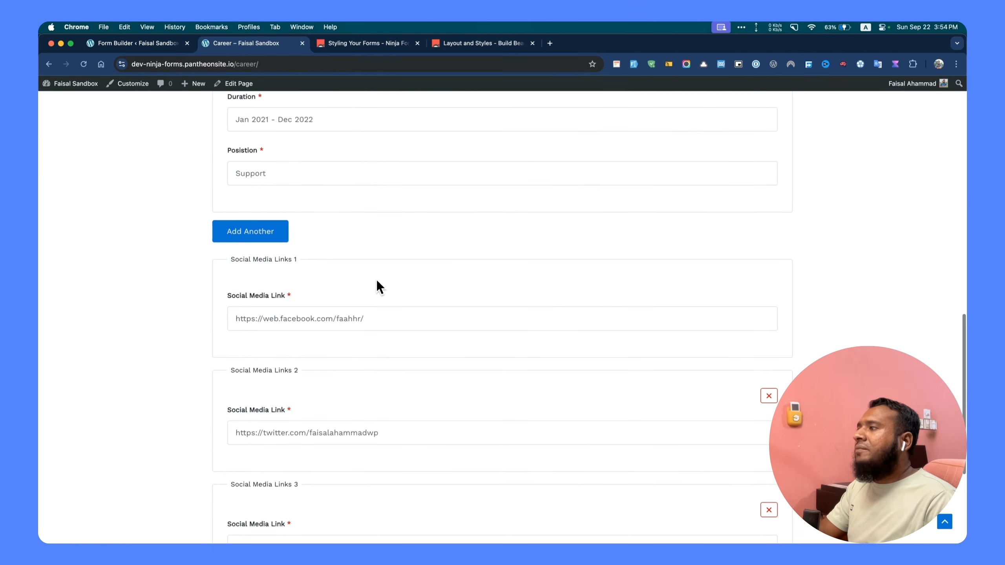
pyautogui.click(239, 435)
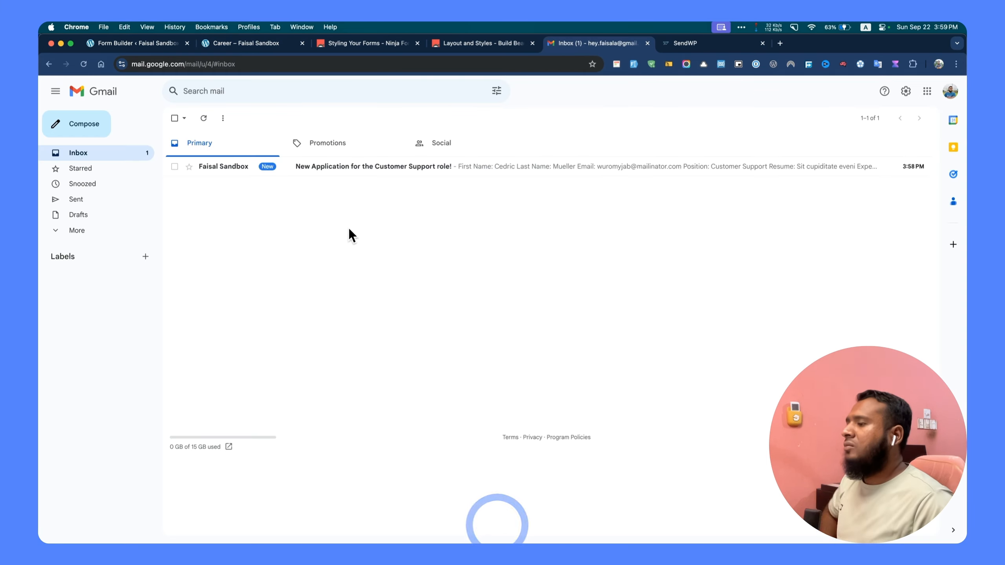
# - Open the new application notification for the Customer Support role and review the submitted field values in it
pyautogui.click(337, 168)
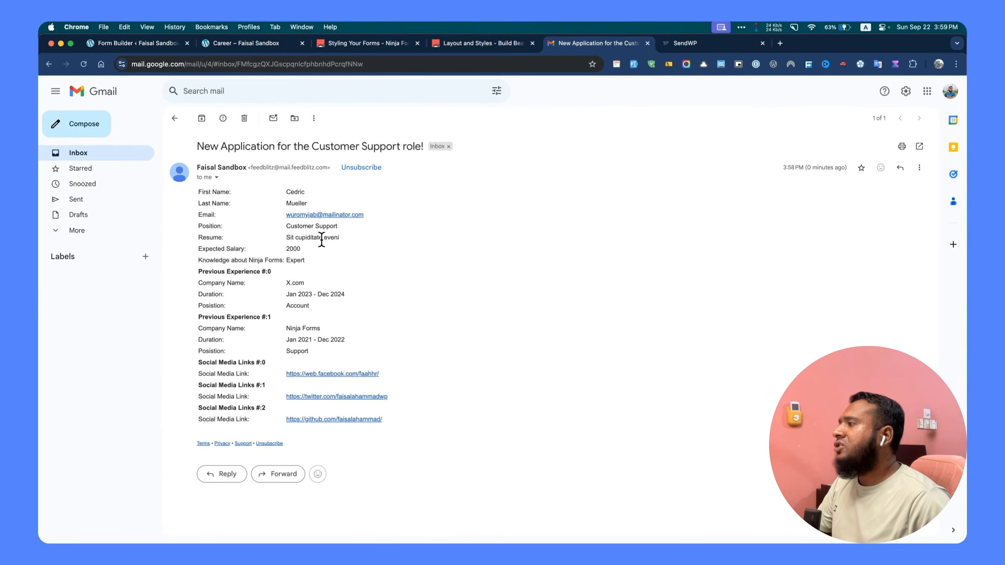
pyautogui.click(283, 249)
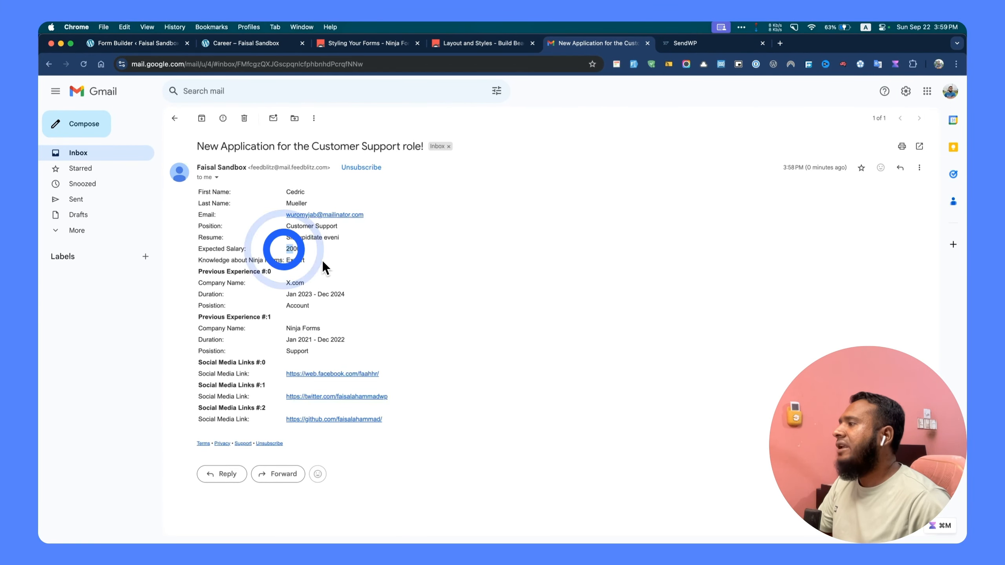
pyautogui.click(322, 263)
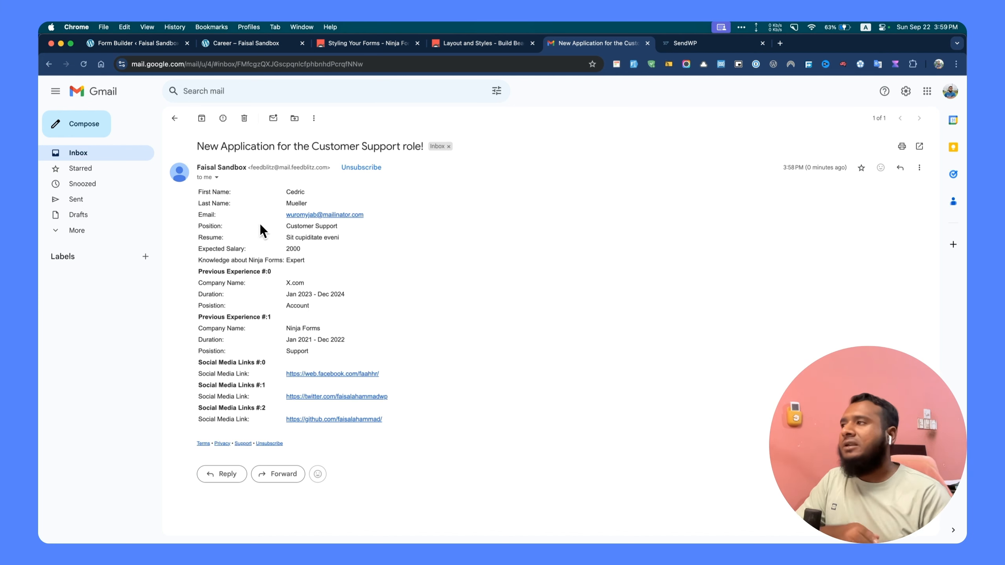
# - Switch back to the Ninja Forms builder and add a Phone field to the Job Application 2024 form
pyautogui.click(143, 44)
pyautogui.click(75, 126)
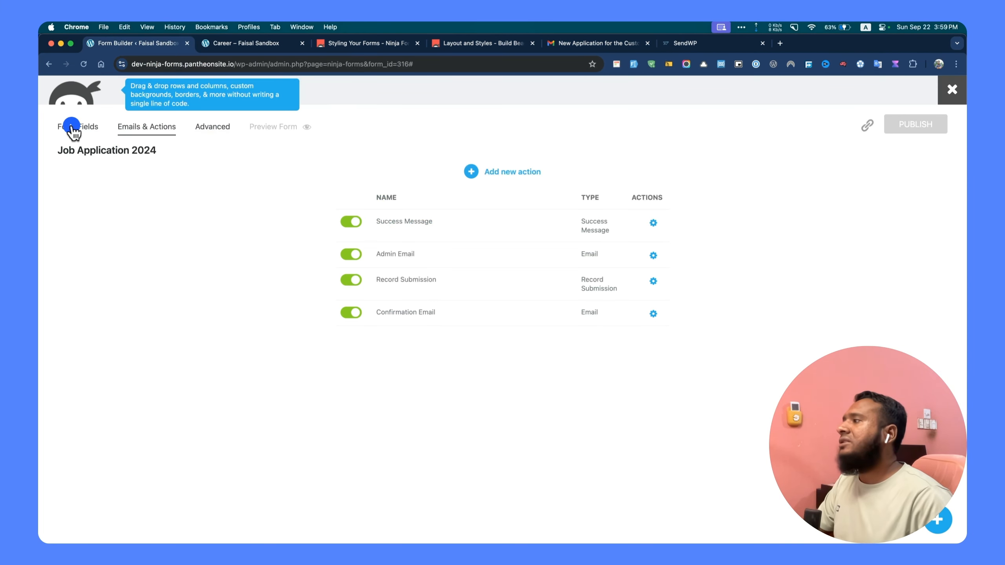
pyautogui.click(498, 172)
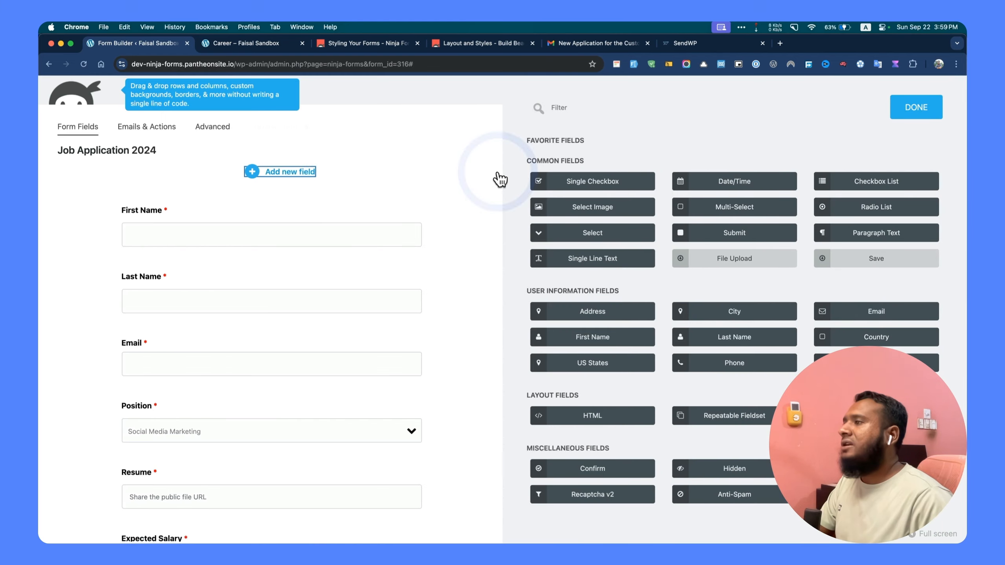
pyautogui.write('pho')
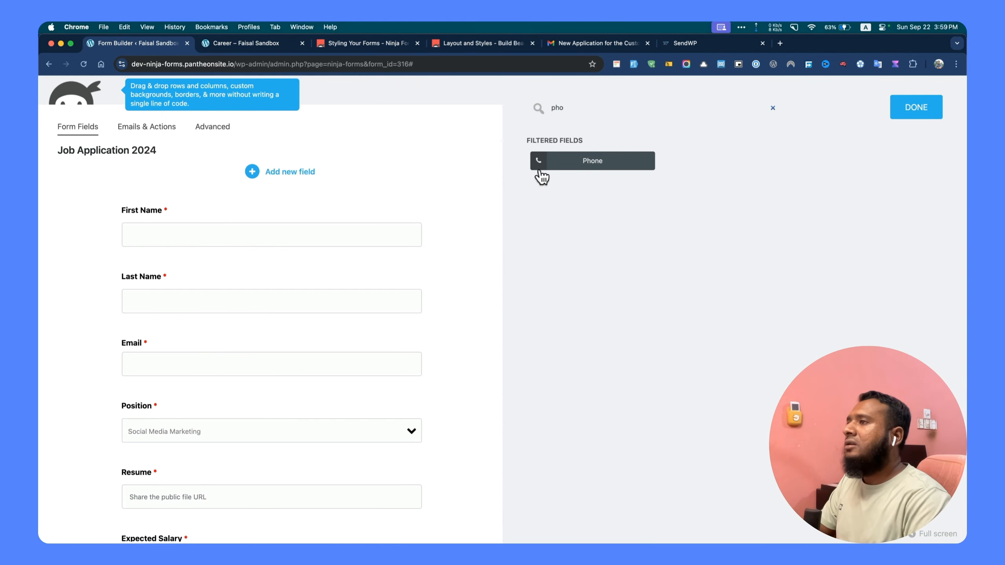
pyautogui.click(614, 163)
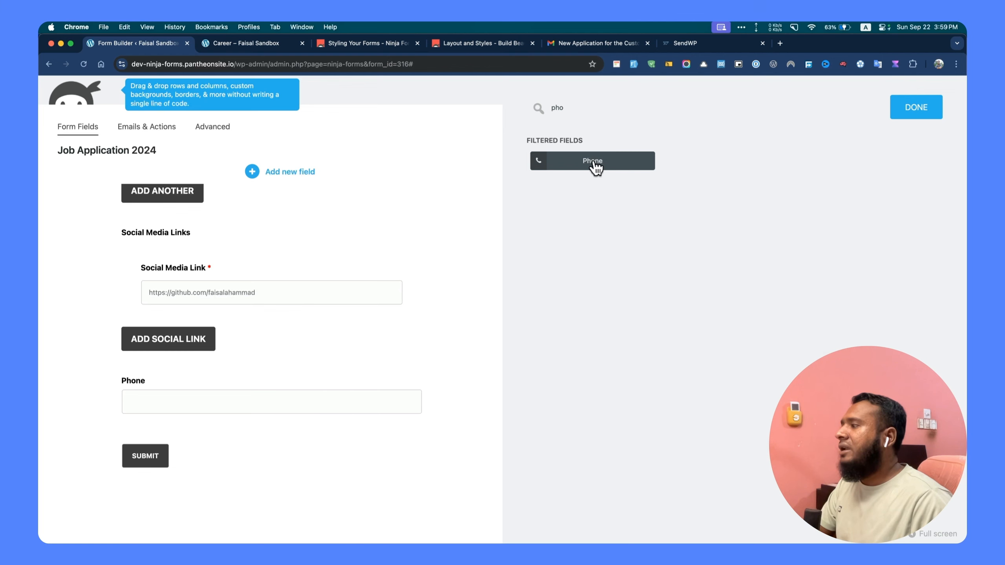
# - Label the new phone field "Phone Number" and make it required
pyautogui.click(285, 416)
pyautogui.click(587, 174)
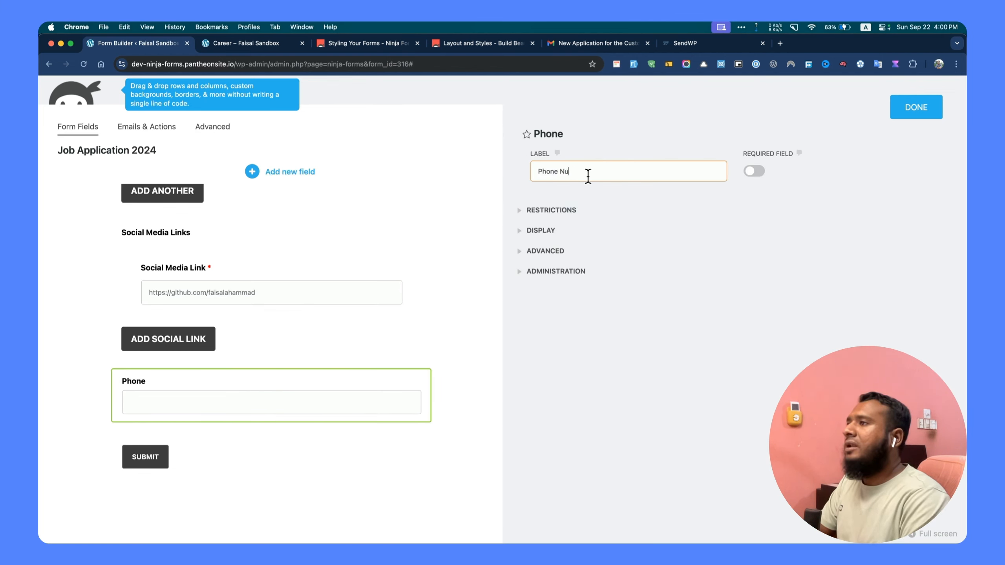
pyautogui.write('Number')
pyautogui.click(754, 171)
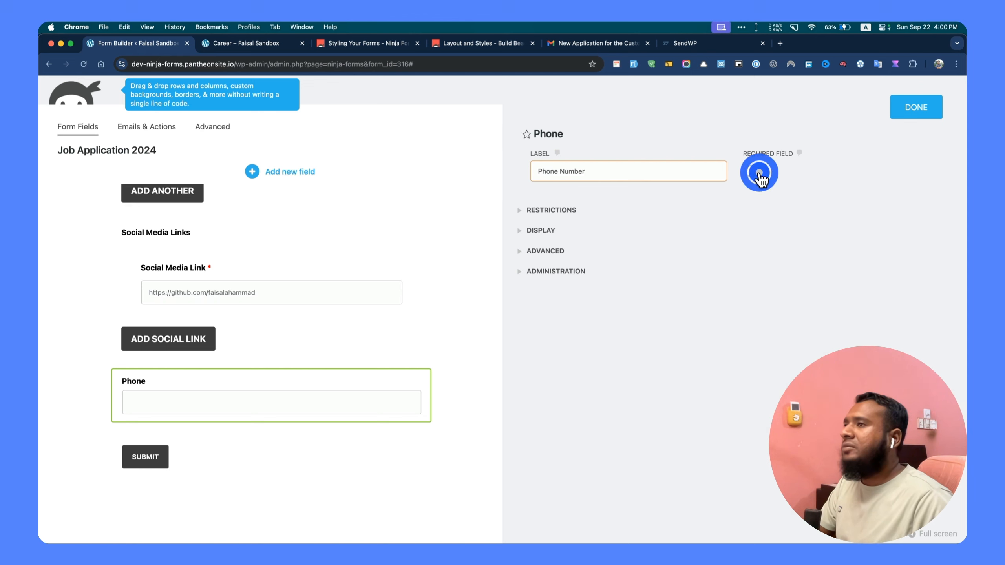
# - Examine the Phone Number field's restrictions and input mask options, and close its settings
pyautogui.click(578, 209)
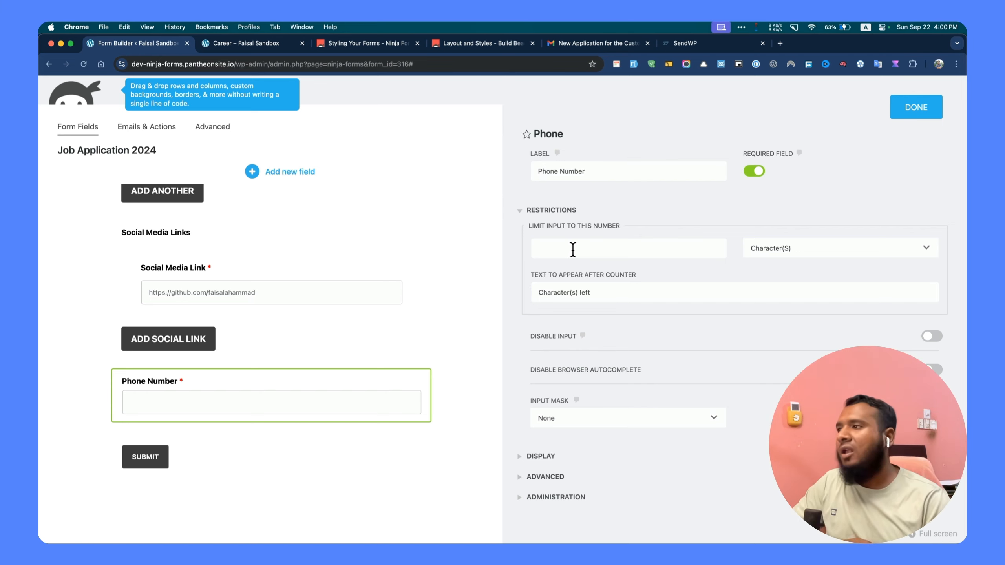
pyautogui.scroll(-3, 617, 286)
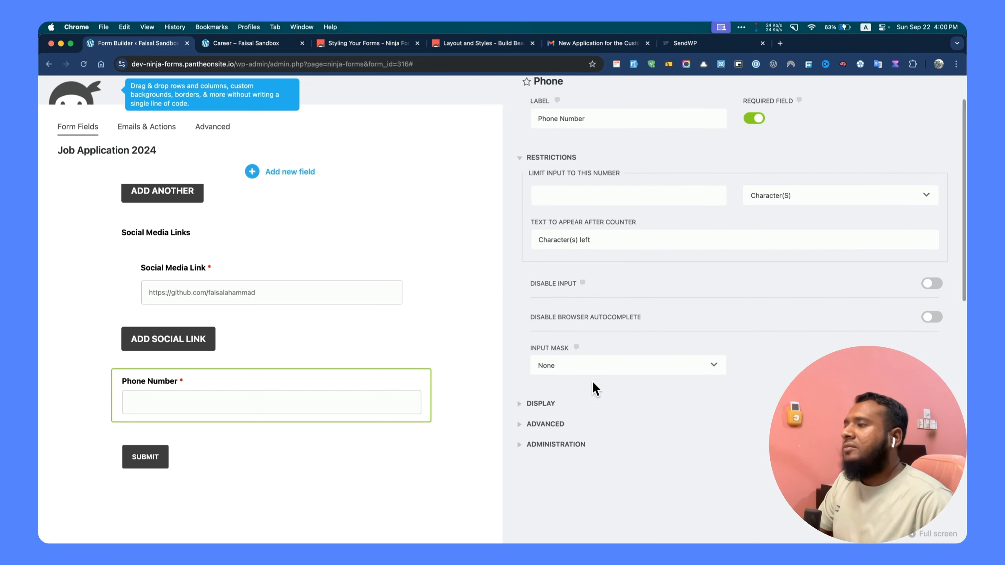
pyautogui.click(573, 368)
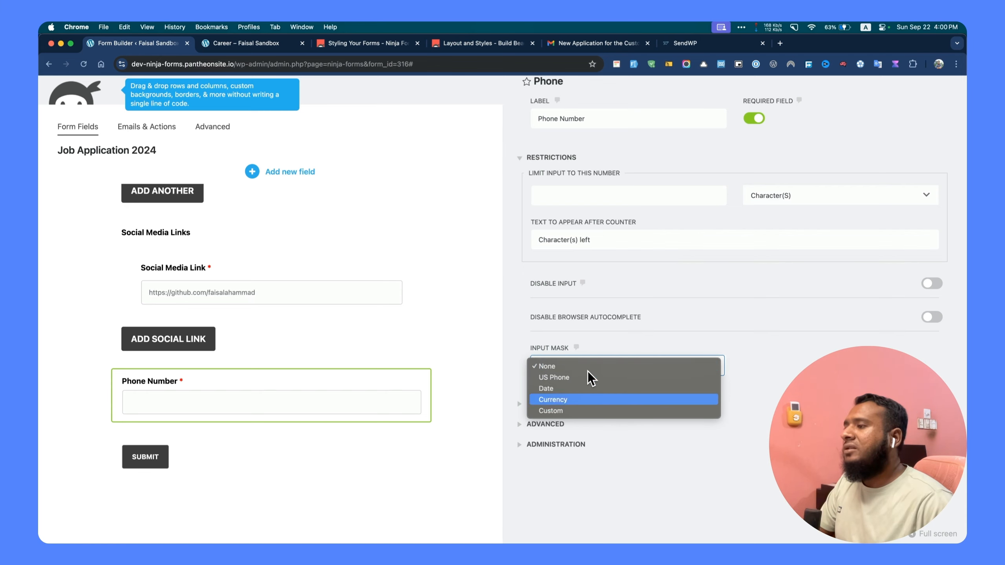
pyautogui.click(682, 333)
pyautogui.scroll(2, 688, 321)
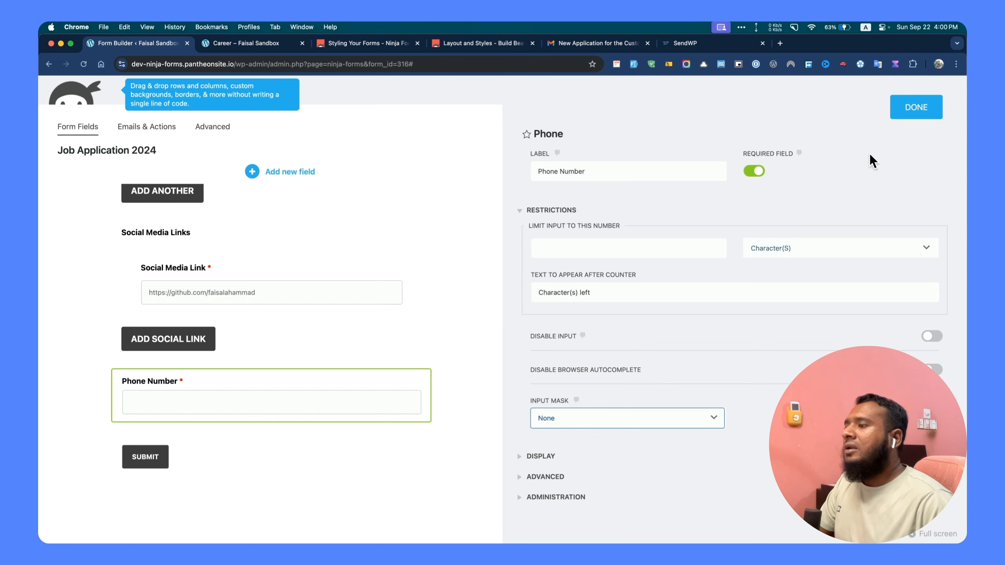
pyautogui.click(905, 113)
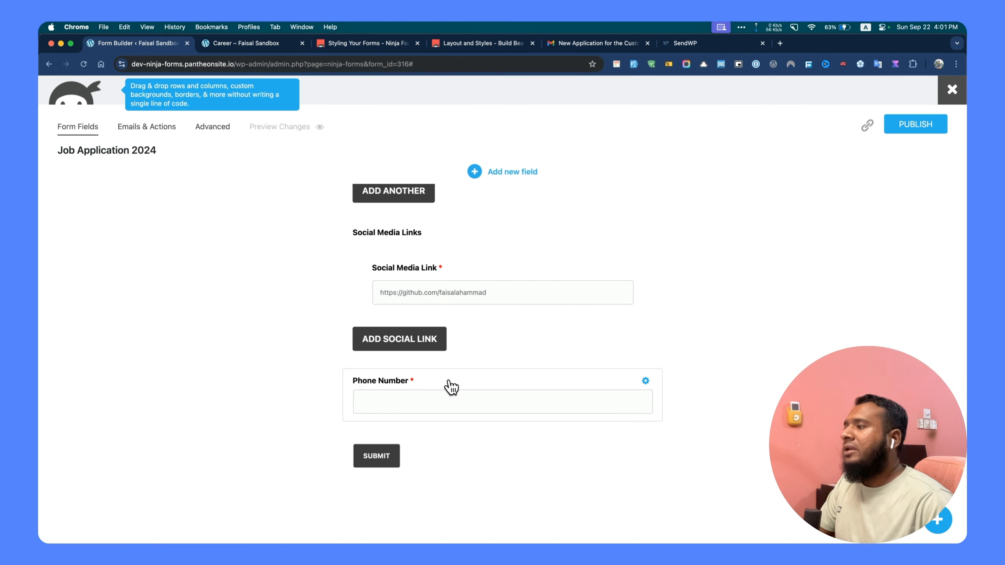
# - Add a Hidden field to the form and place it between the Phone Number field and the Submit button
pyautogui.scroll(1, 450, 385)
pyautogui.scroll(-3, 513, 158)
pyautogui.click(508, 171)
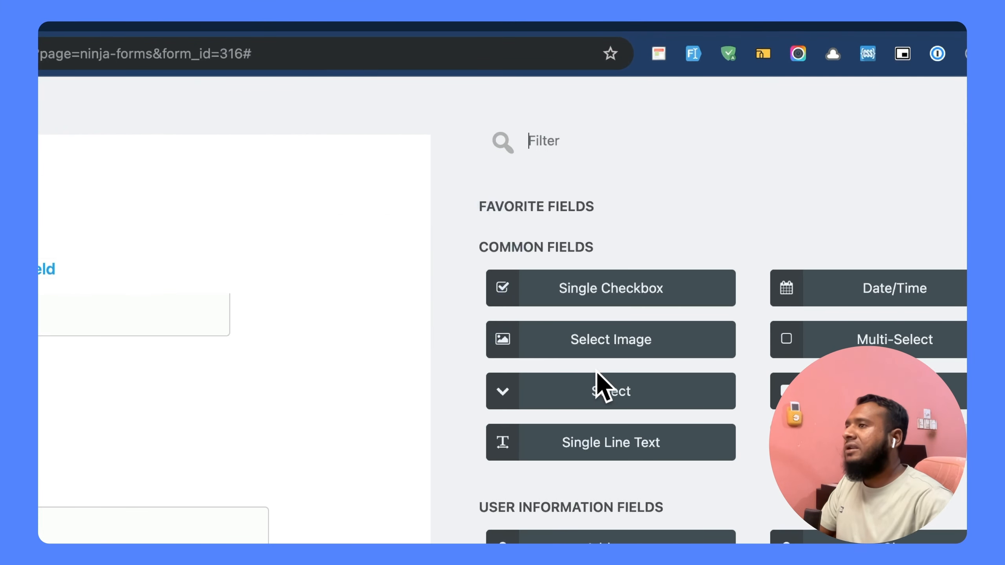
pyautogui.write('hi')
pyautogui.click(576, 251)
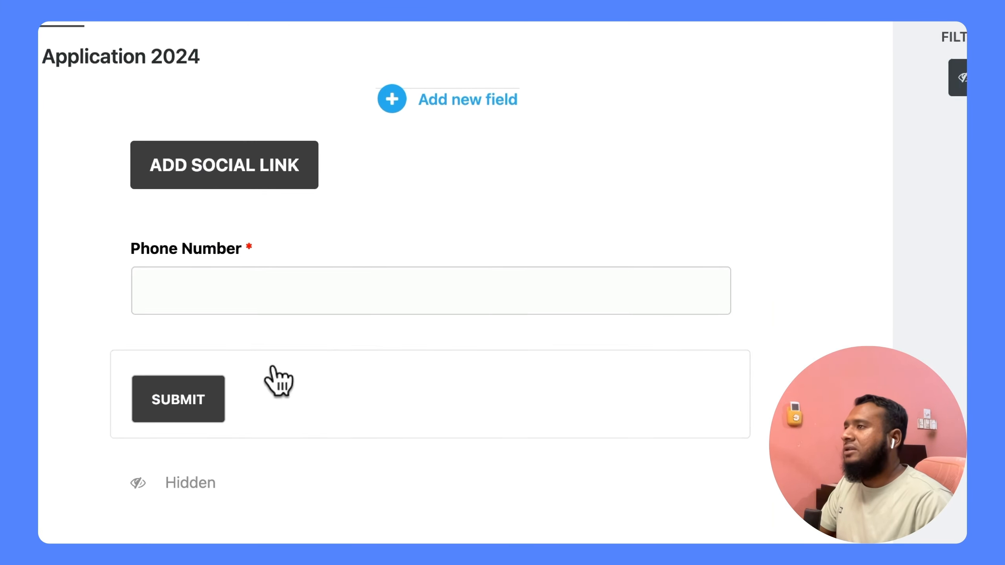
pyautogui.moveTo(314, 474); pyautogui.dragTo(337, 386)
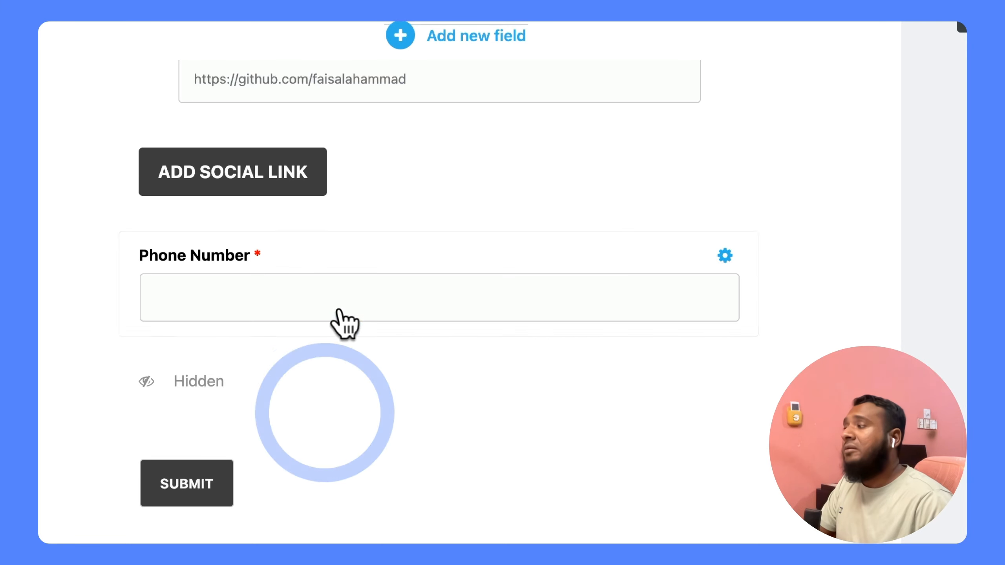
# - Set the hidden field's default value to the User IP Address merge tag, {other:user_ip}, after browsing the WordPress and other tags
pyautogui.click(304, 306)
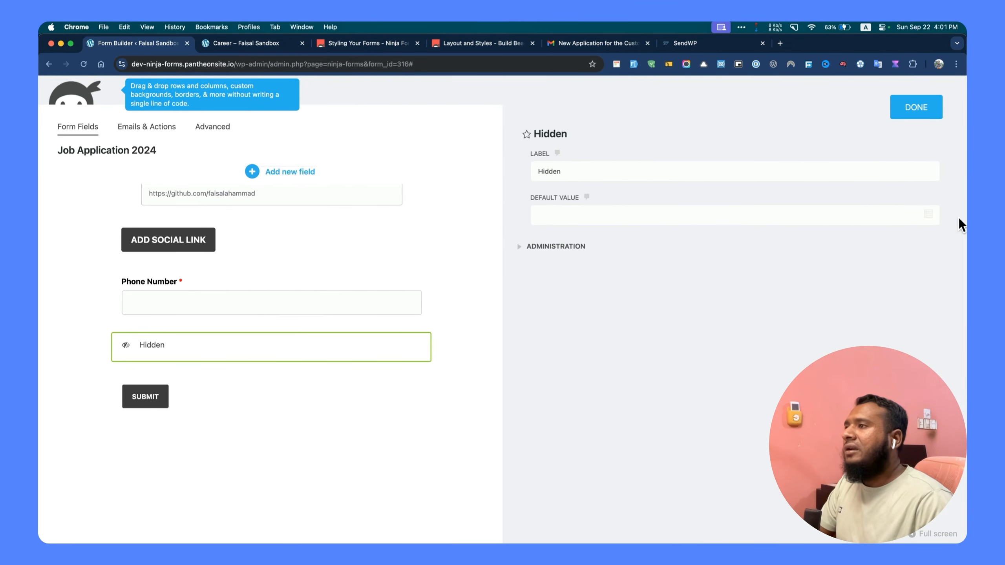
pyautogui.click(929, 215)
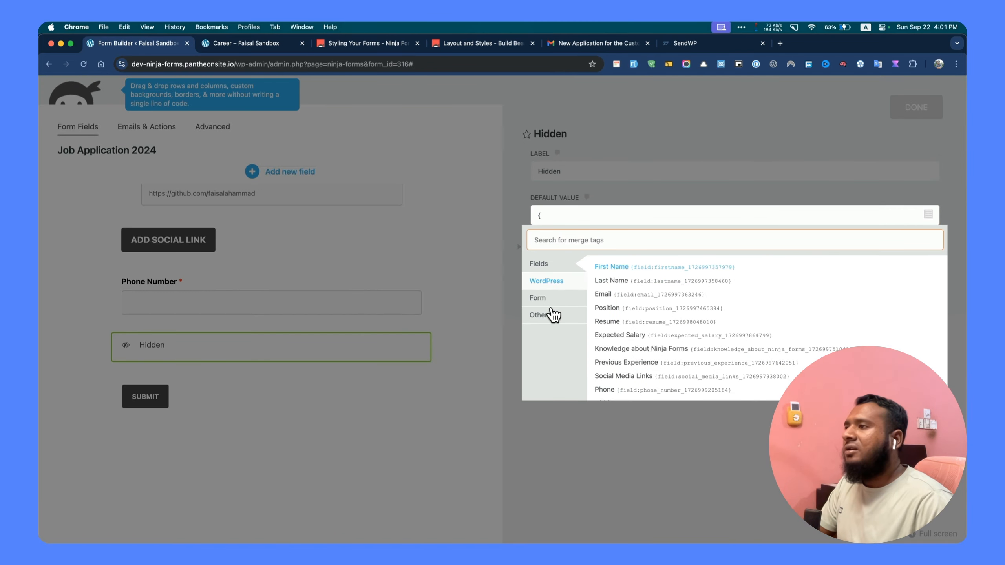
pyautogui.click(550, 314)
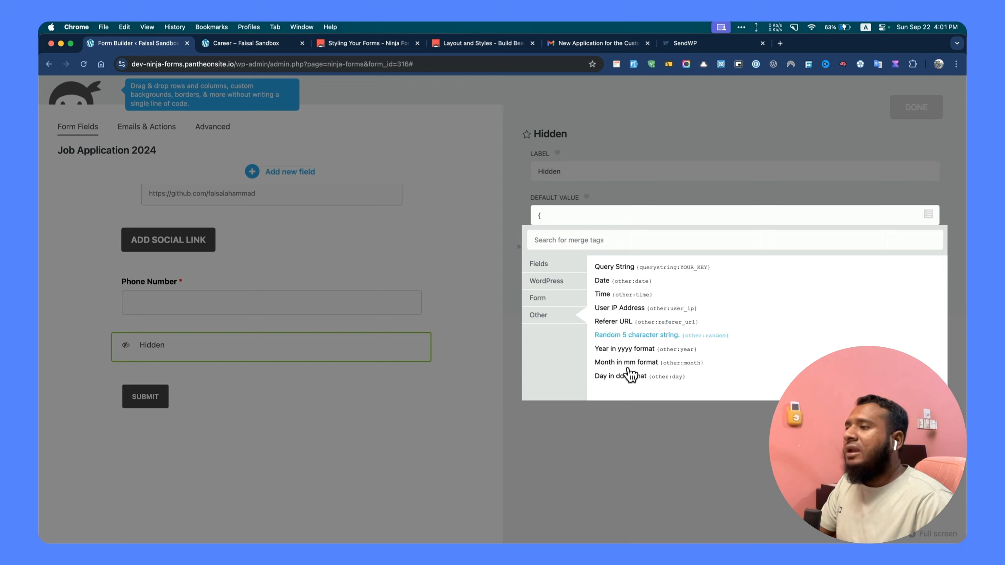
pyautogui.click(564, 282)
pyautogui.scroll(-2, 658, 321)
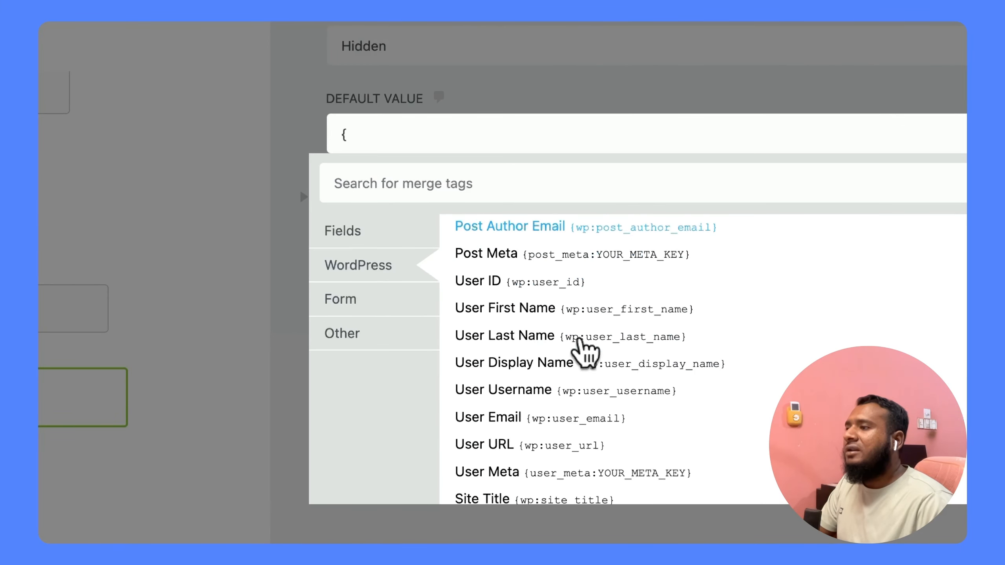
pyautogui.scroll(-2, 580, 344)
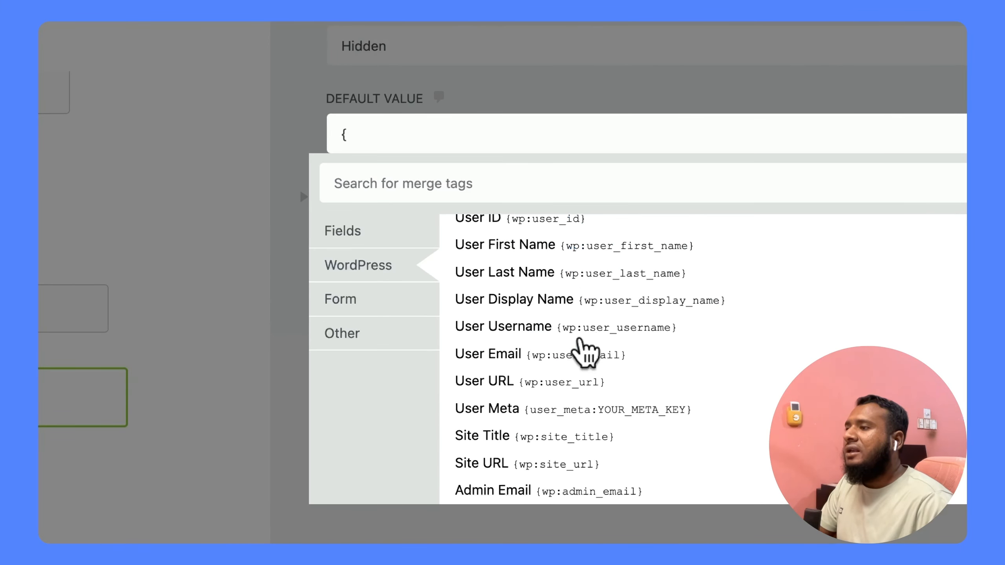
pyautogui.scroll(5, 574, 311)
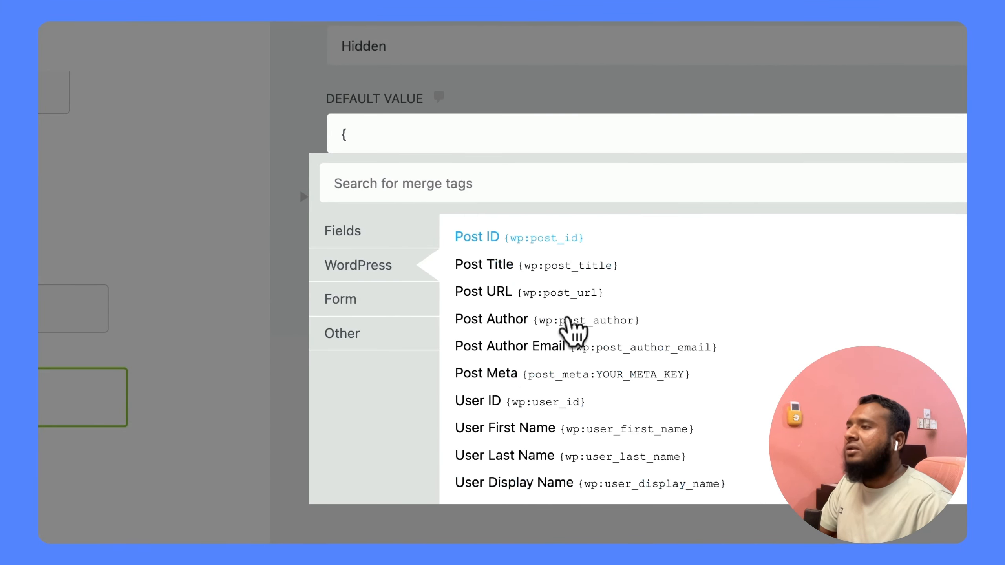
pyautogui.click(391, 229)
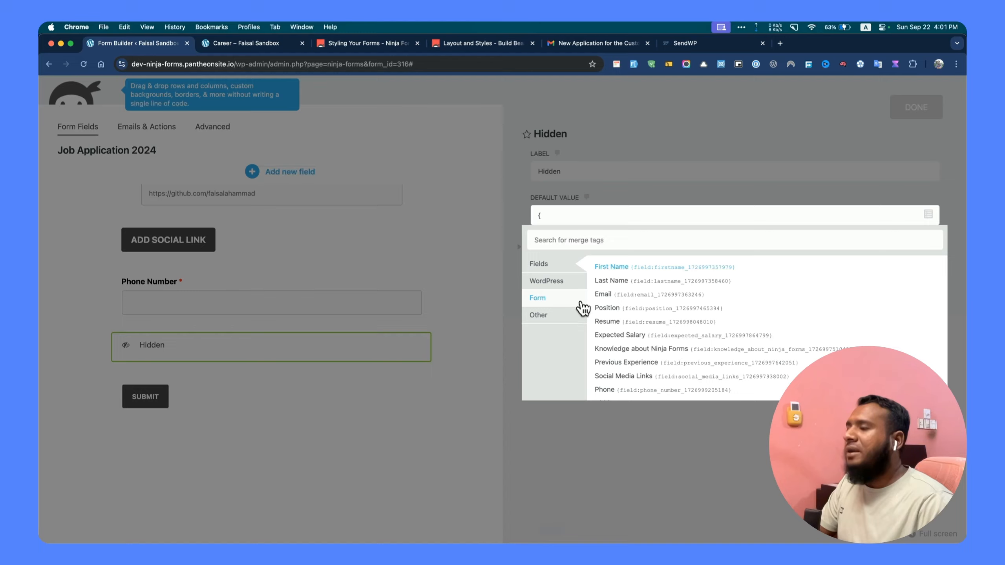
pyautogui.click(580, 316)
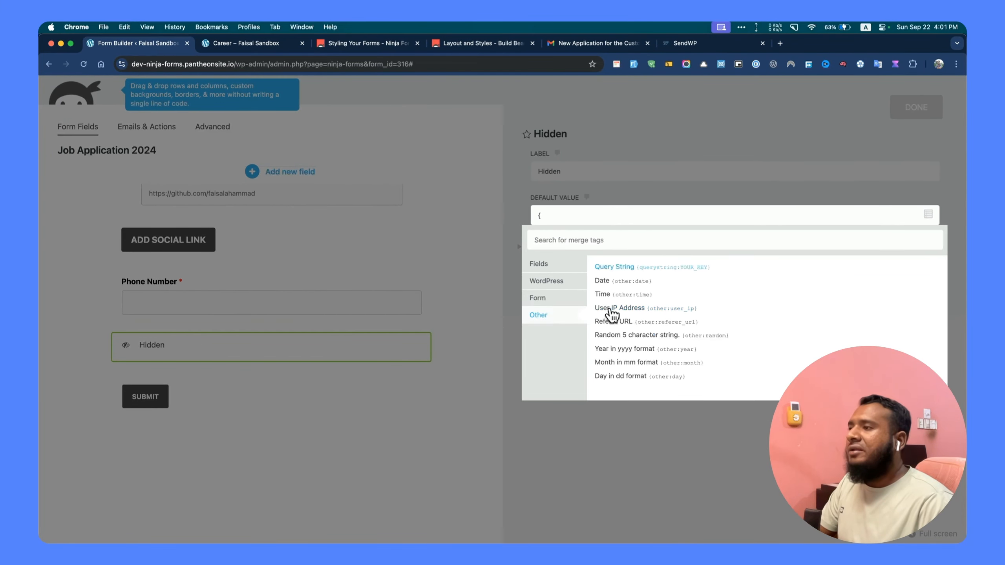
pyautogui.click(611, 311)
# - Change the hidden field's label to "IP Address" and finish editing the field
pyautogui.doubleClick(572, 179)
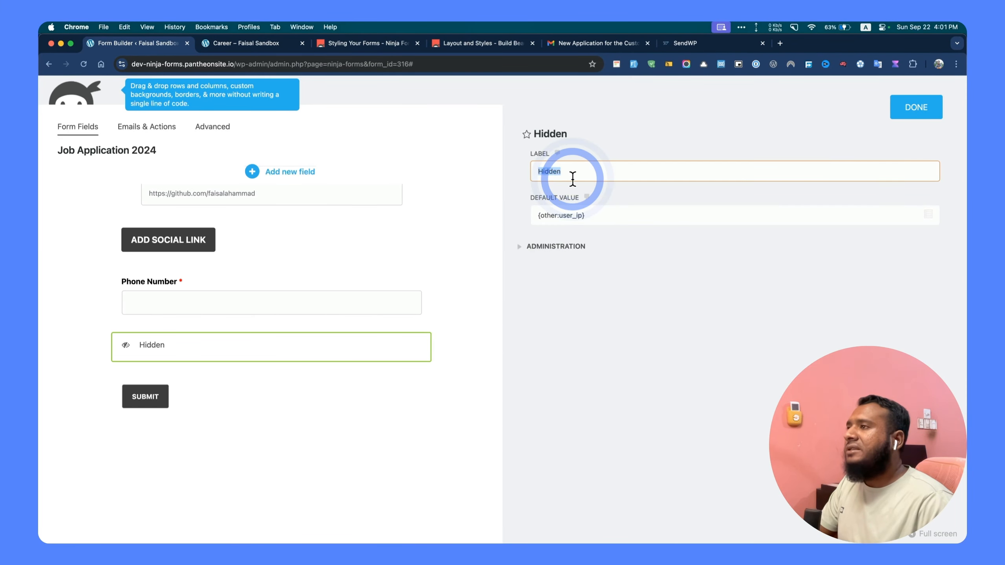
pyautogui.press('BackSpace')
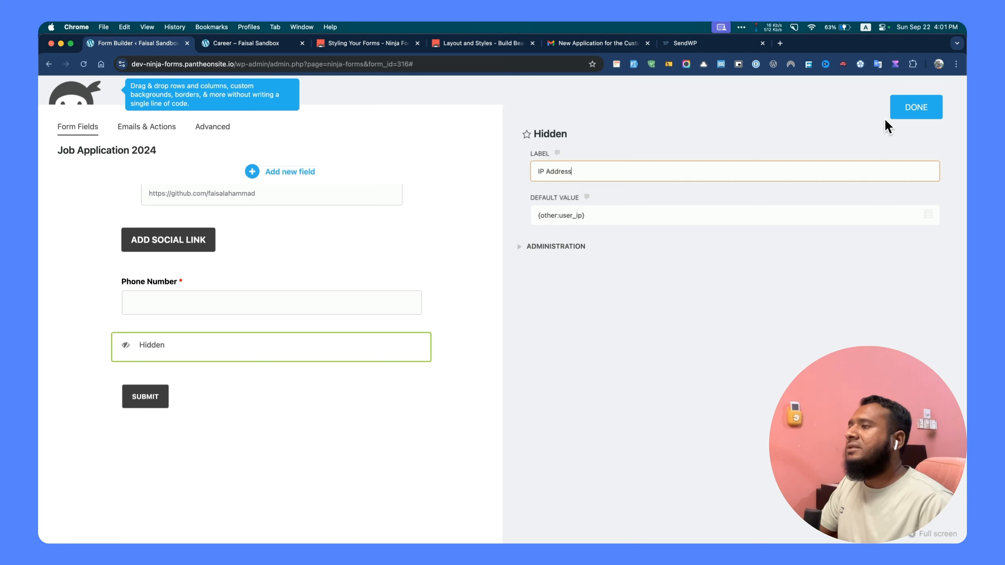
pyautogui.click(907, 113)
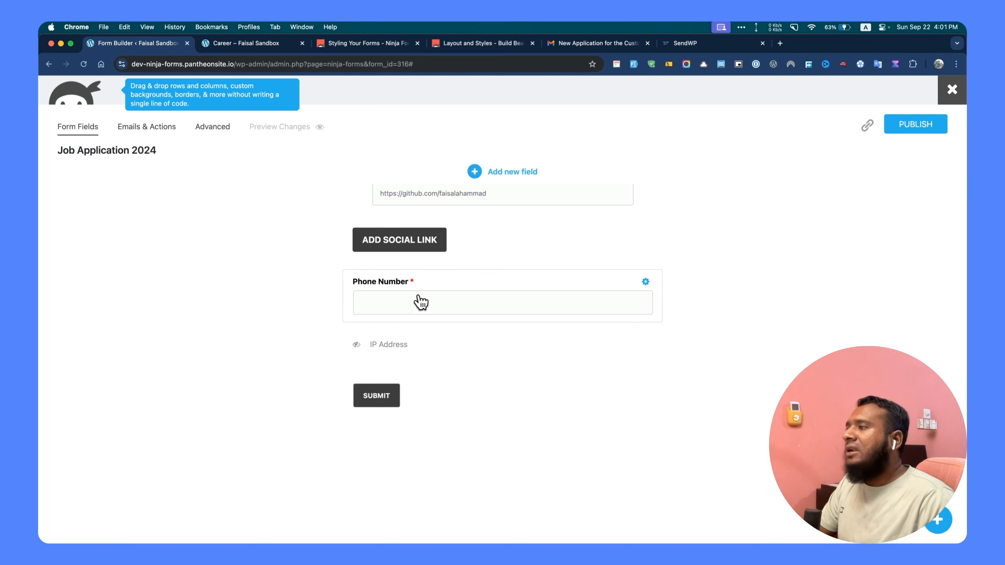
# - Review the form's fields and add a blank calculation entry in the form's advanced Calculations settings
pyautogui.scroll(10, 420, 303)
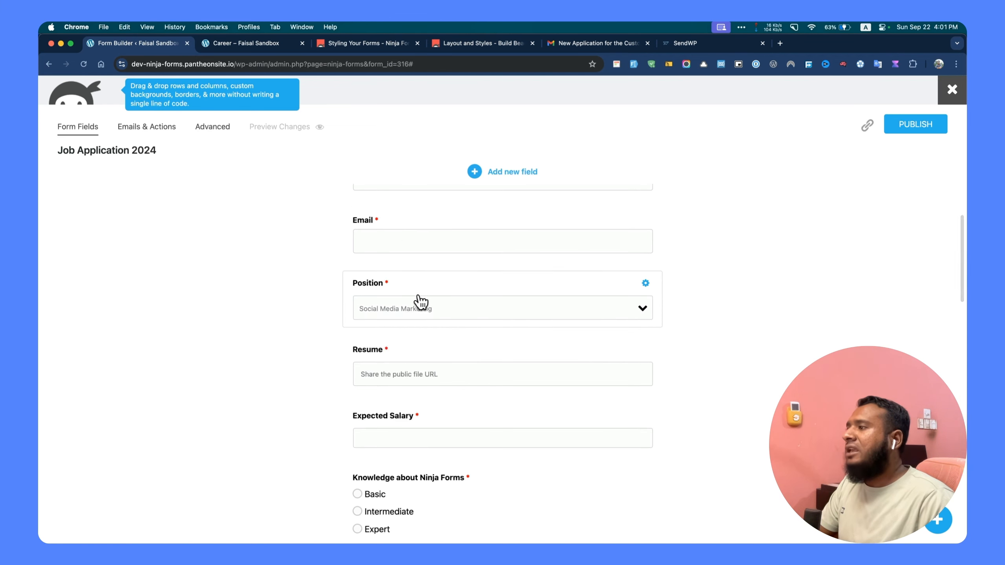
pyautogui.scroll(-8, 399, 277)
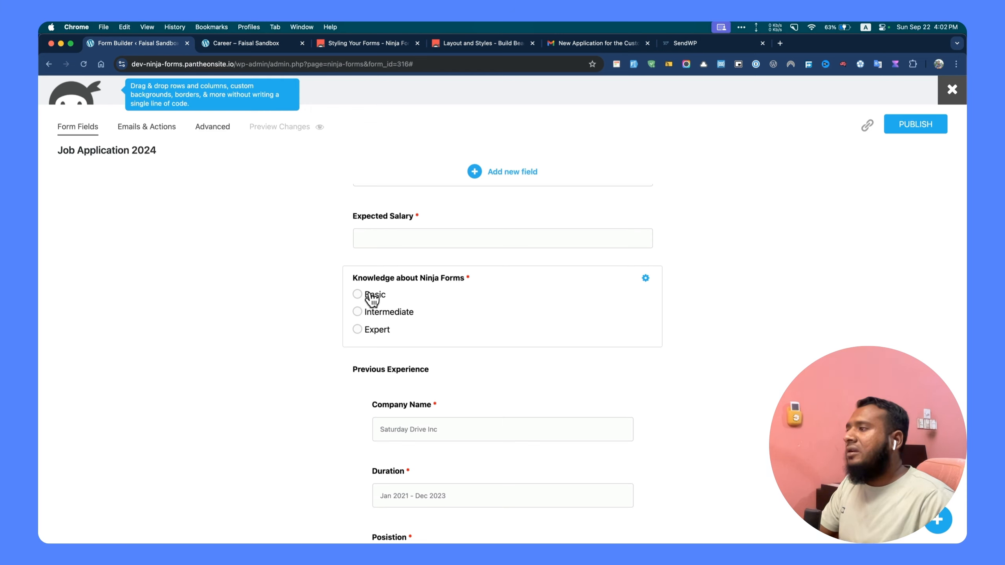
pyautogui.scroll(2, 372, 300)
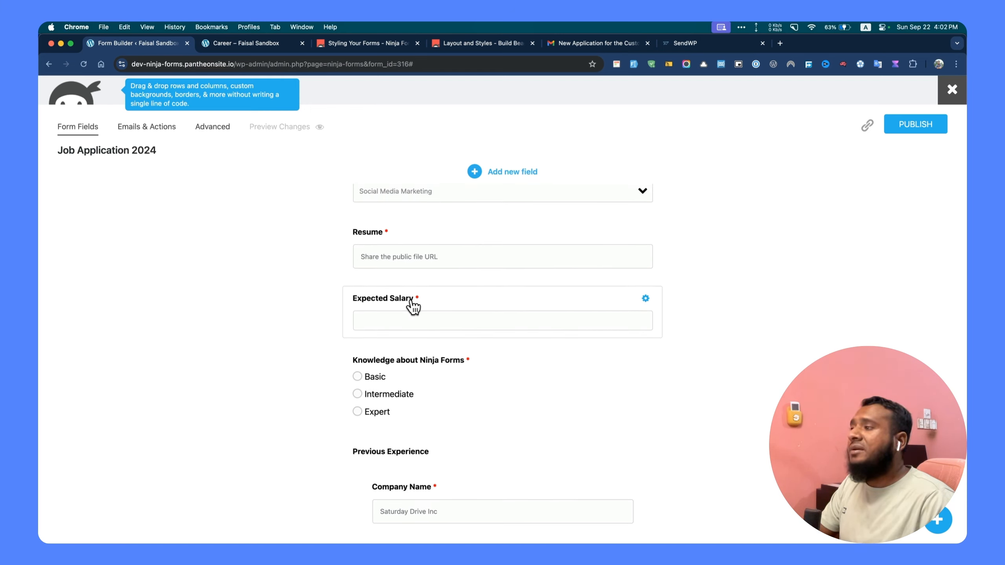
pyautogui.click(216, 133)
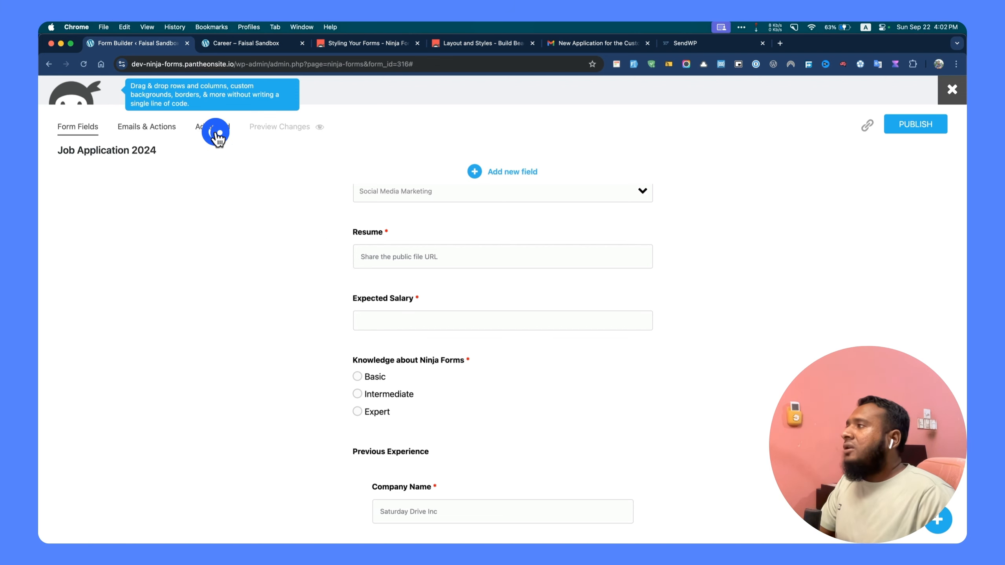
pyautogui.click(589, 206)
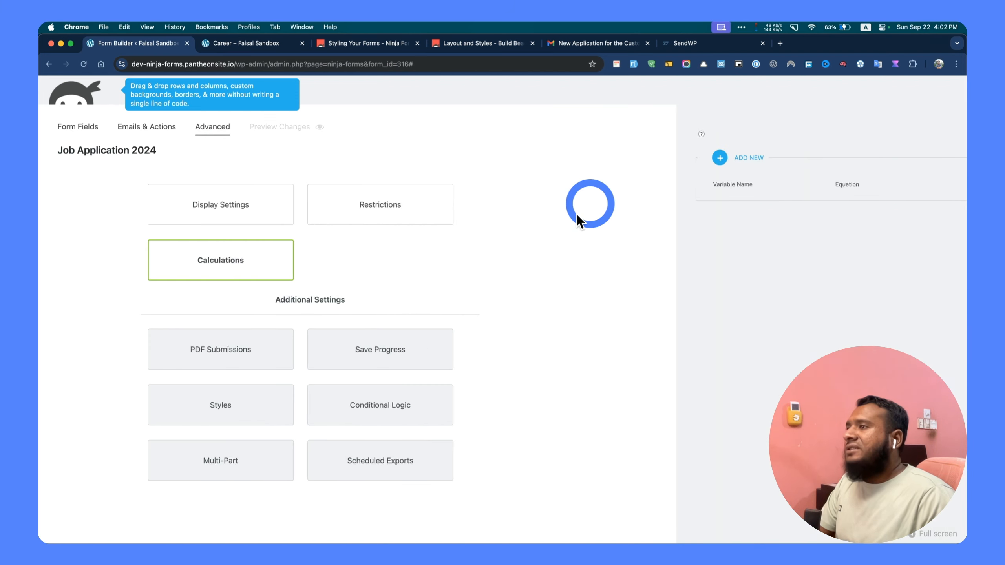
pyautogui.click(546, 158)
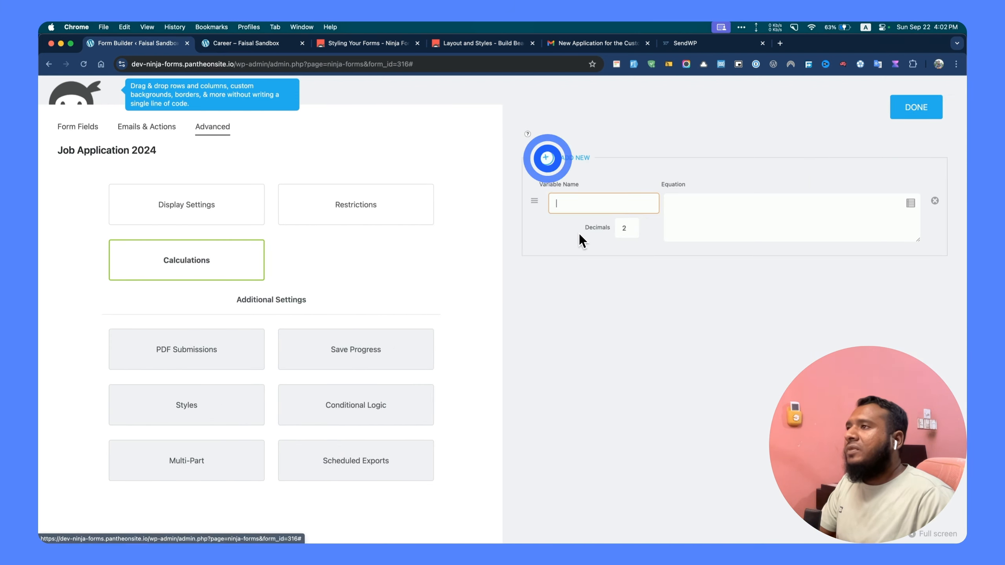
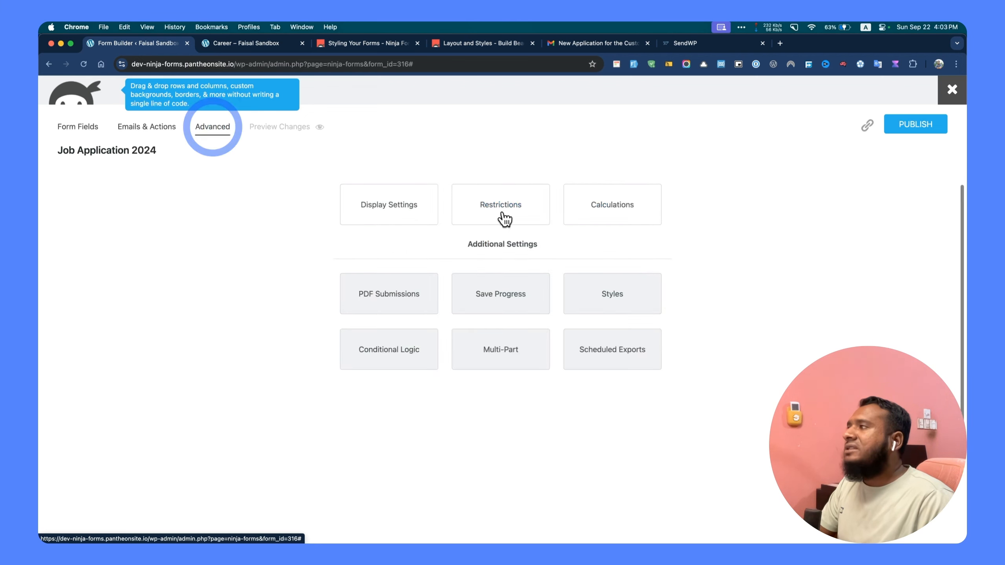
# - Extend the filter_applicant calculation's equation by multiplying the Expected Salary field by the Knowledge about Ninja Forms merge tag
pyautogui.click(575, 216)
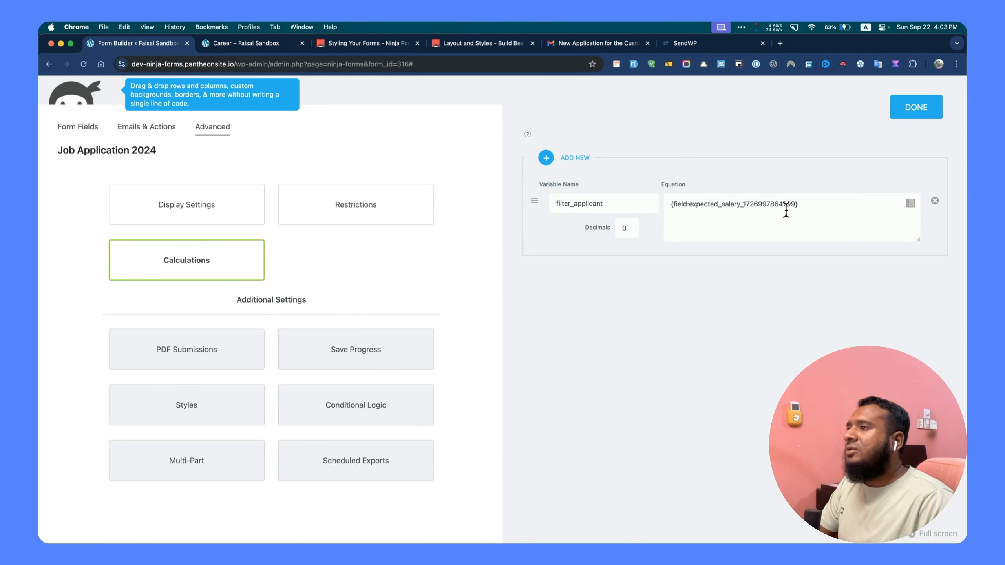
pyautogui.click(812, 206)
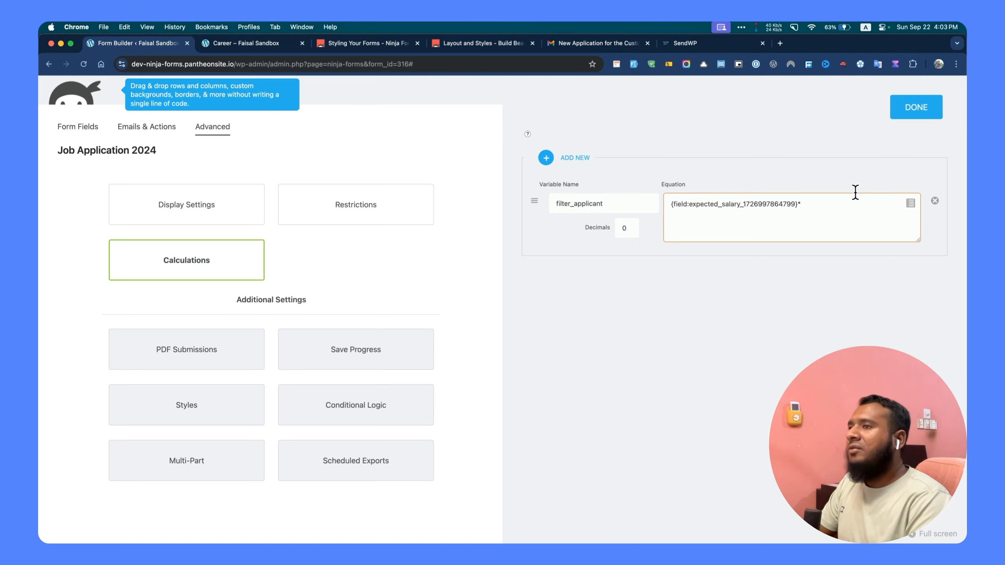
pyautogui.click(911, 202)
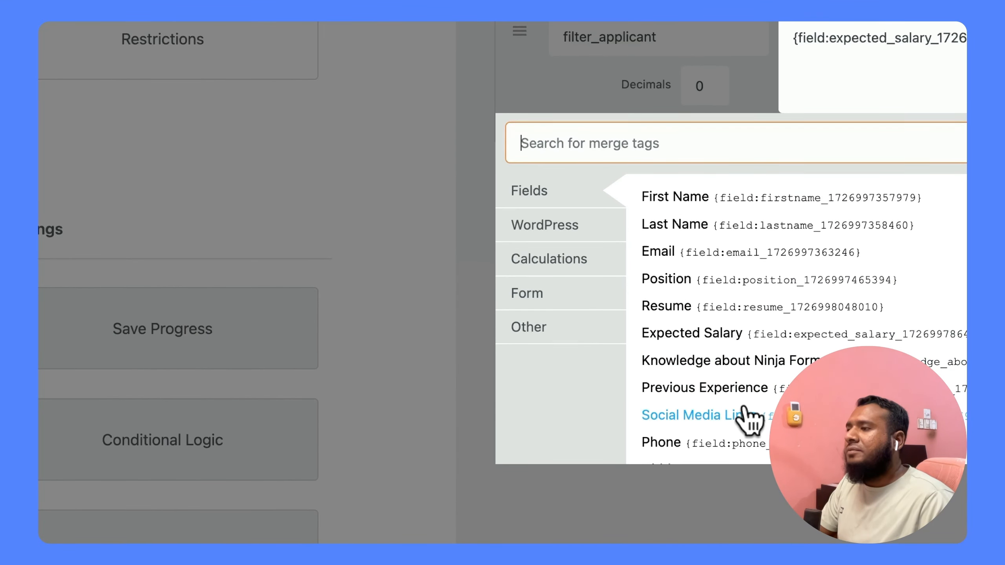
pyautogui.click(729, 362)
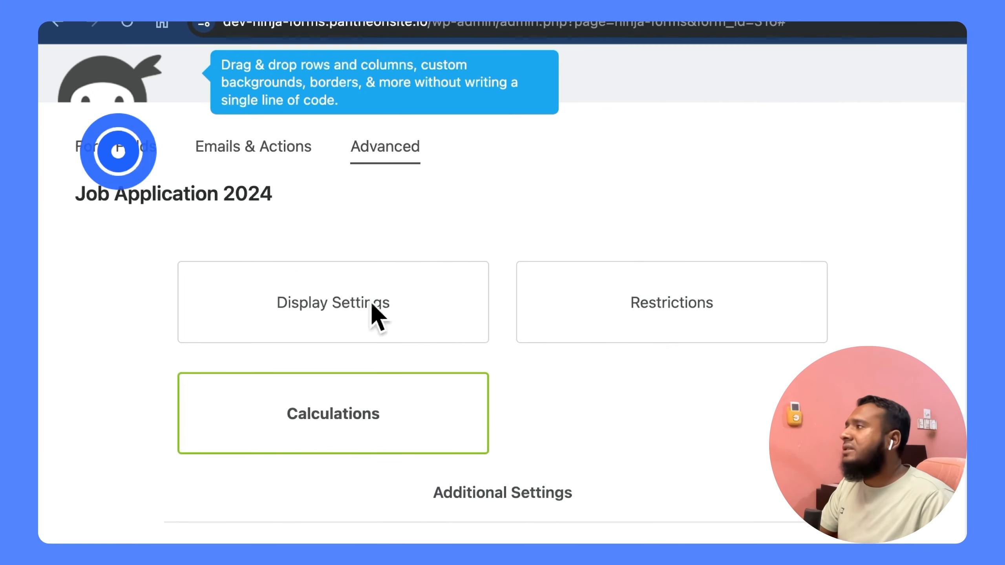
# - Check the form's fields, return to the calculation, wrap the filter_applicant equation's product in parentheses and multiply it by .01
pyautogui.click(118, 150)
pyautogui.scroll(-5, 444, 392)
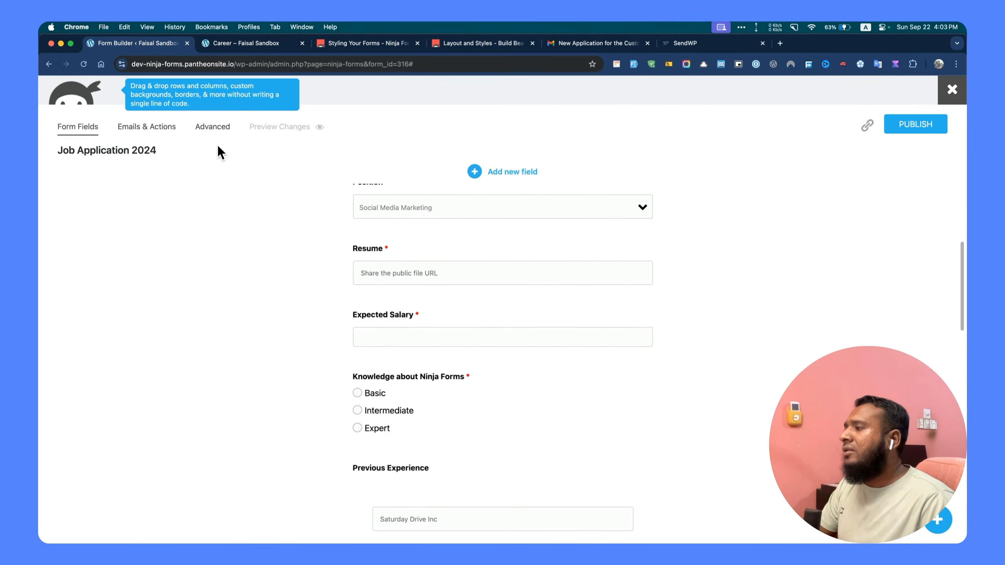
pyautogui.click(213, 128)
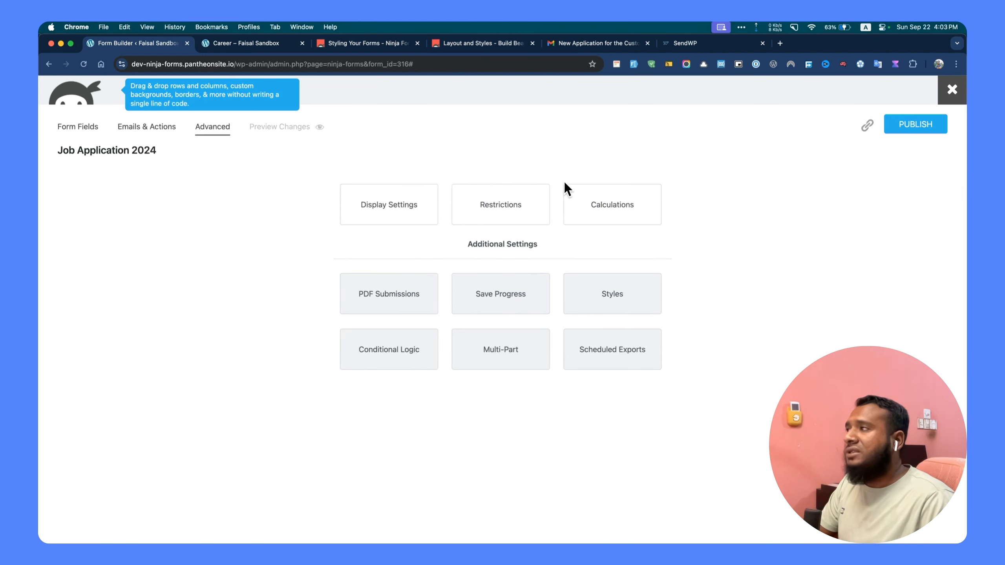
pyautogui.click(576, 198)
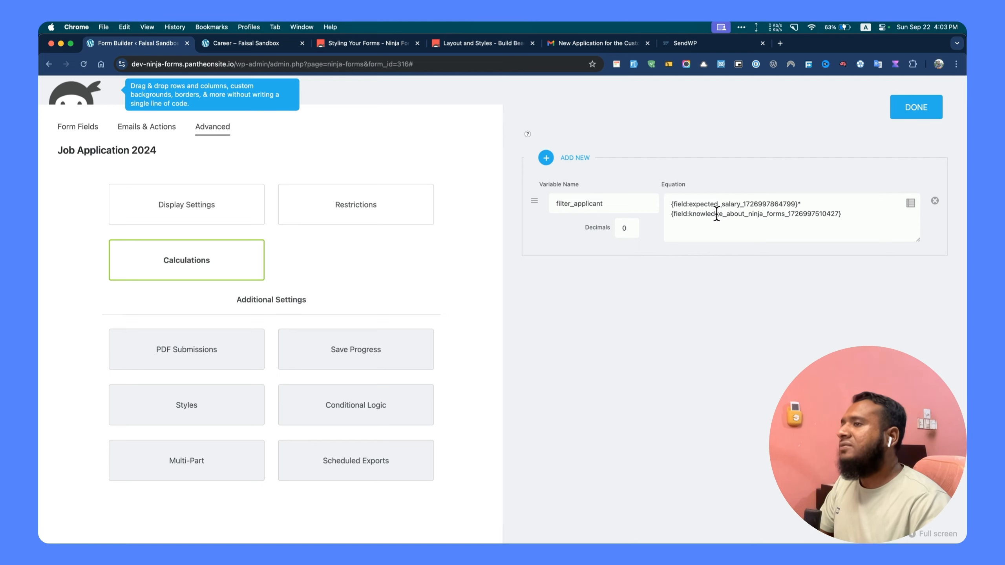
pyautogui.click(672, 207)
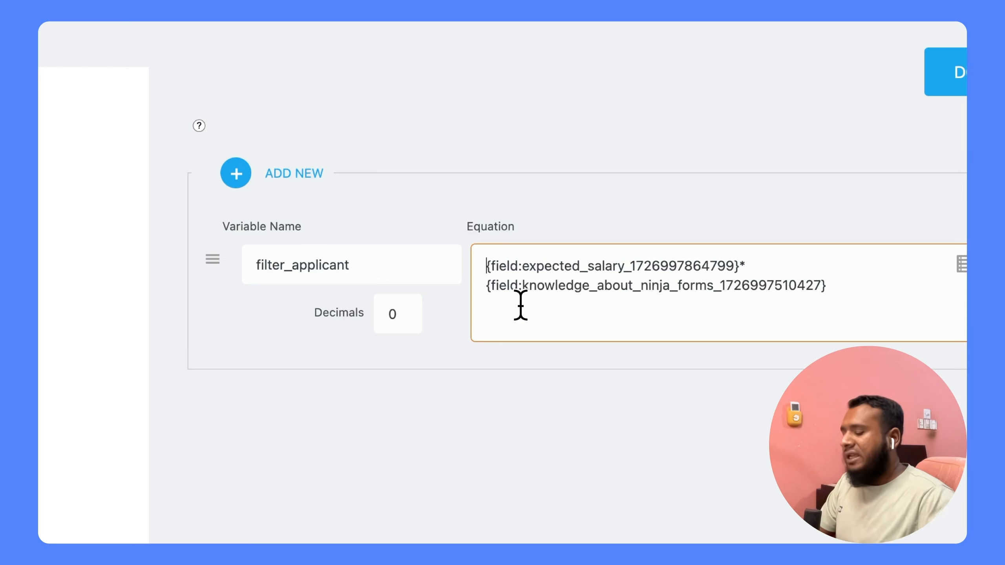
pyautogui.write('(')
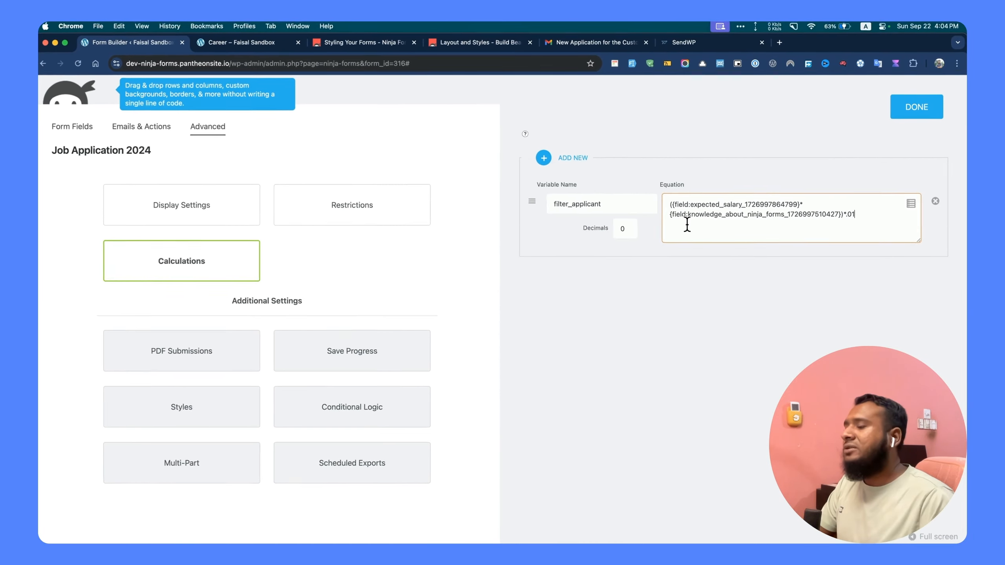
# - Open the Calculator app over the form builder and quit the Calendar app
pyautogui.hotkey('alt', 'space')
pyautogui.write('cal')
pyautogui.press('Return')
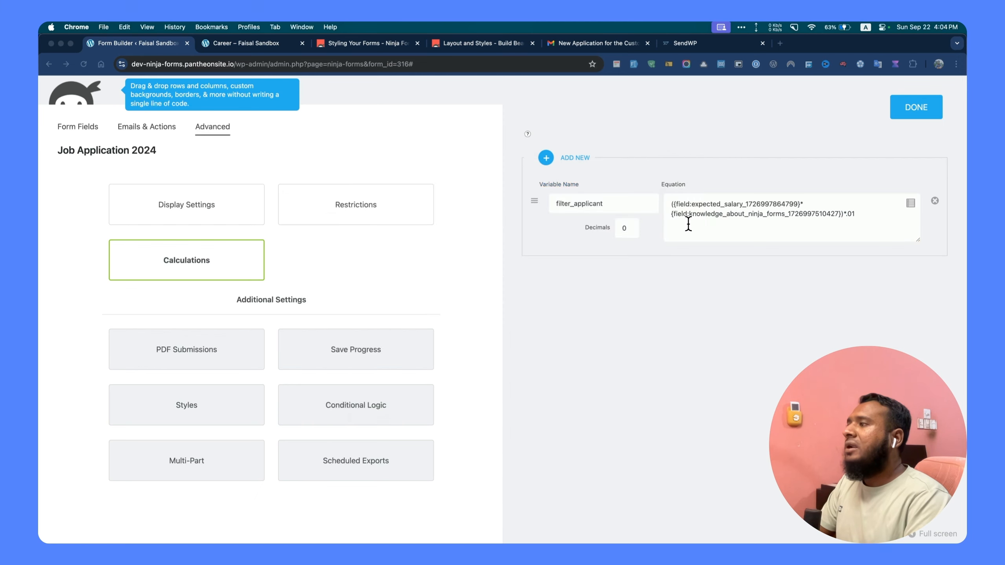
pyautogui.hotkey('alt', 'space')
pyautogui.write('calc')
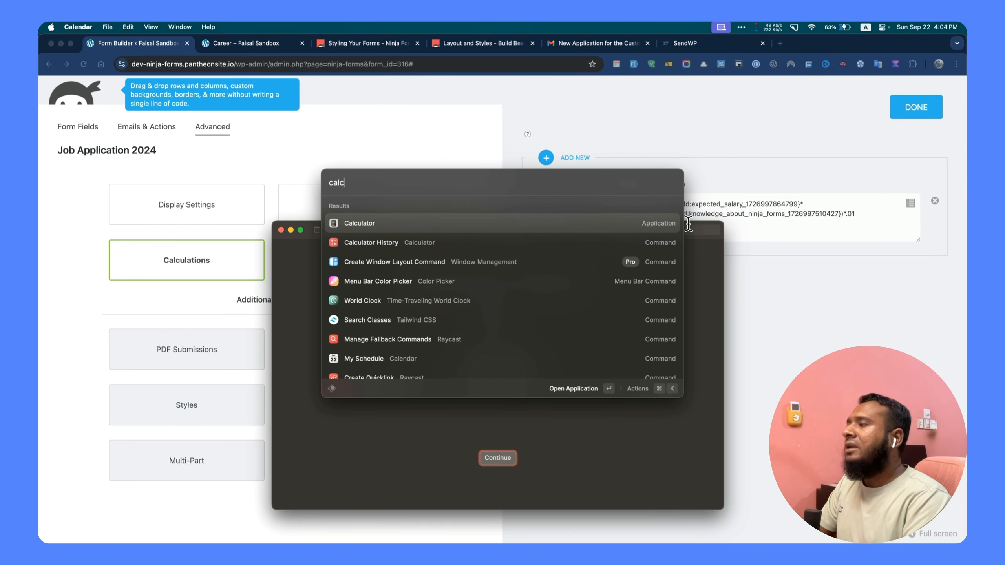
pyautogui.press('Return')
pyautogui.moveTo(328, 290); pyautogui.dragTo(321, 132)
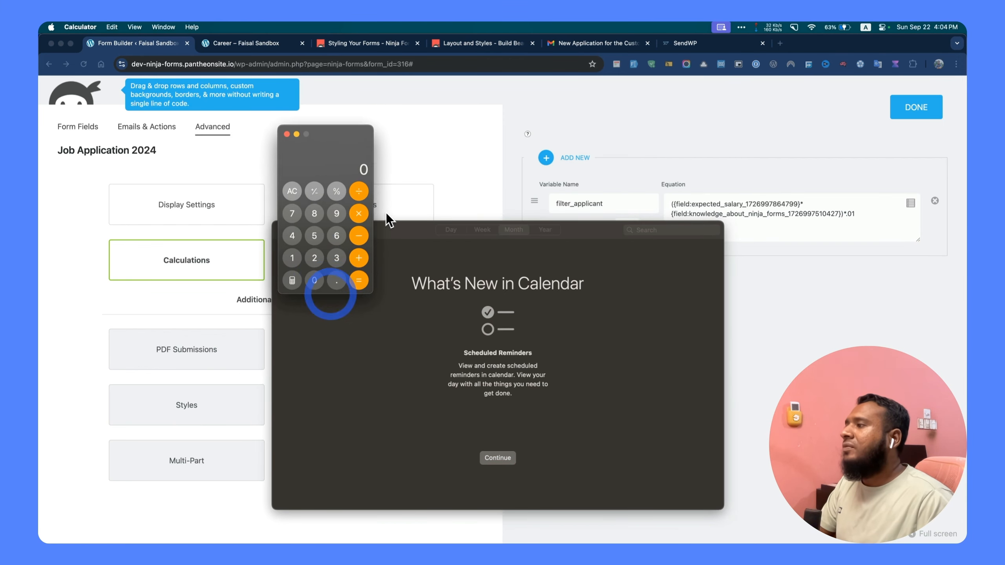
pyautogui.click(414, 255)
pyautogui.press('super+q')
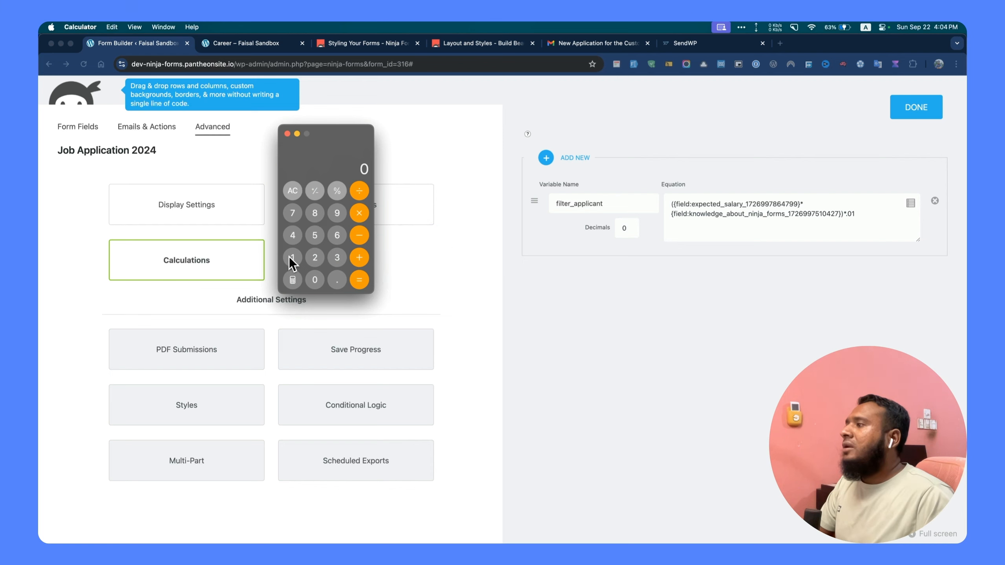
# - Calculate 2000 × 2 × 0.01 in Calculator to test the equation with a sample salary and knowledge value
pyautogui.click(315, 257)
pyautogui.click(316, 279)
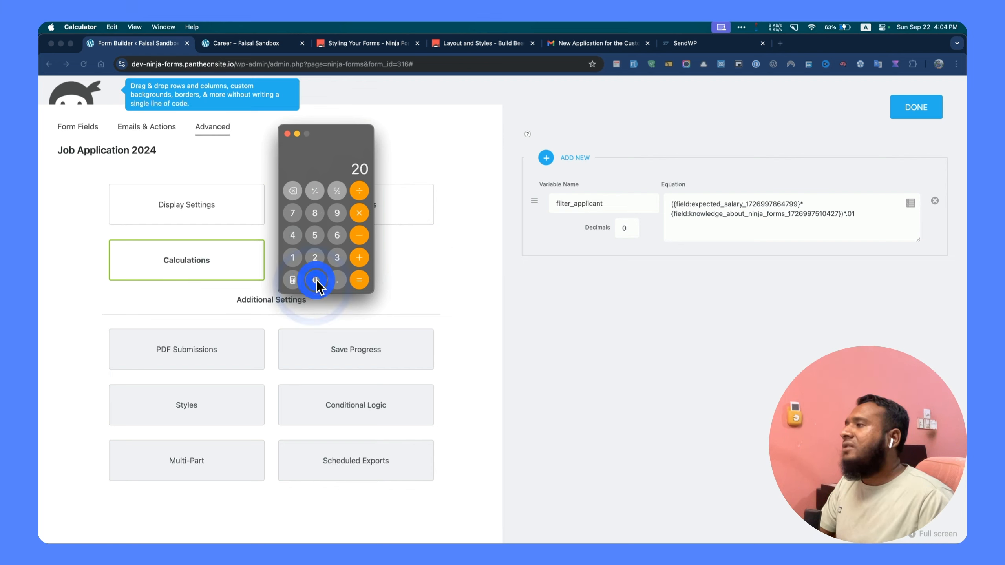
pyautogui.click(316, 280)
pyautogui.click(316, 280)
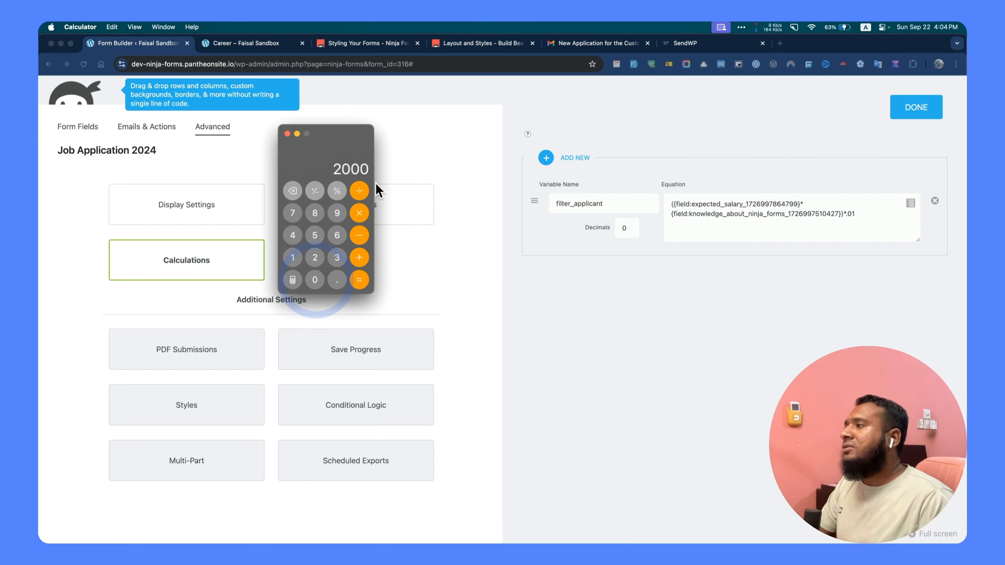
pyautogui.click(361, 216)
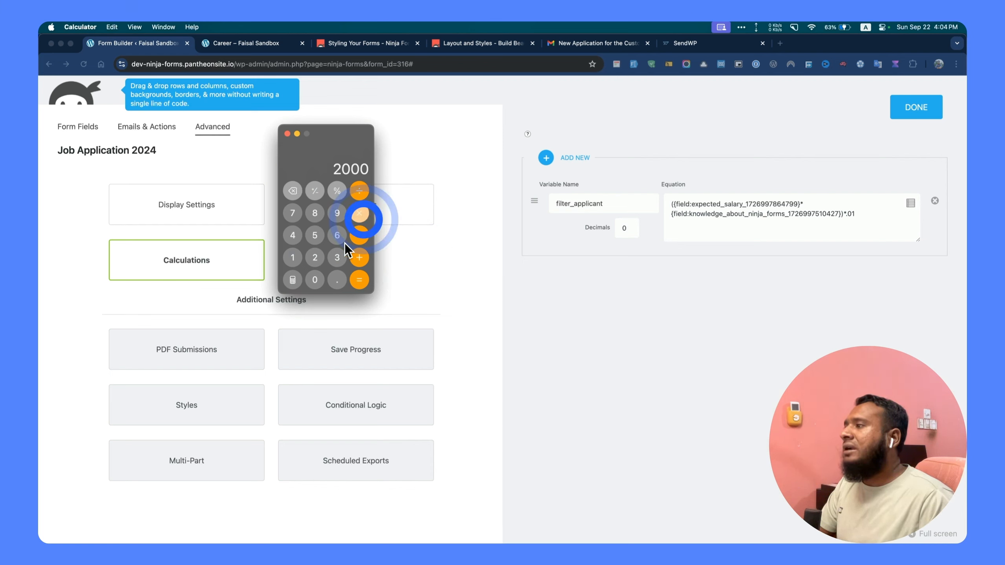
pyautogui.click(315, 258)
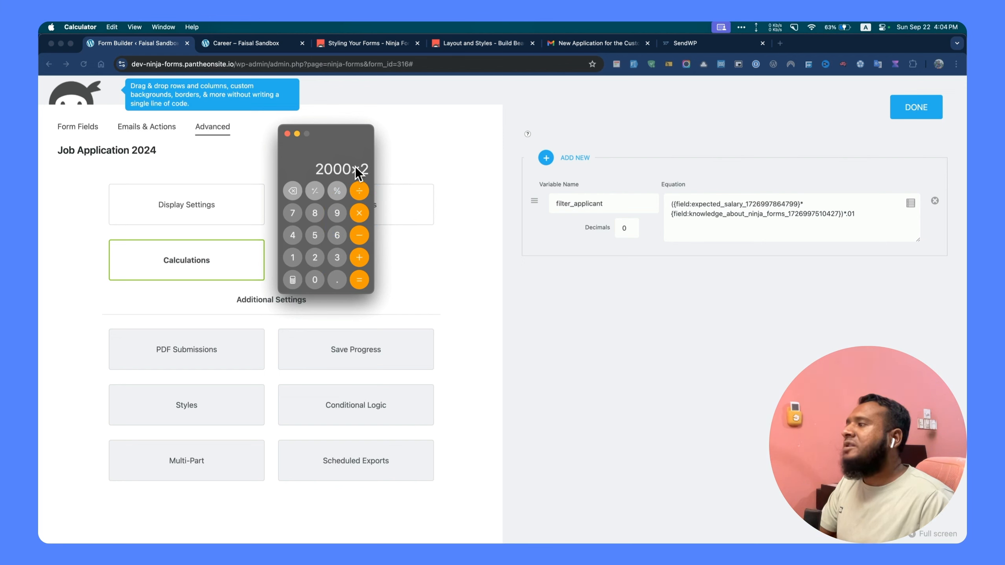
pyautogui.click(361, 214)
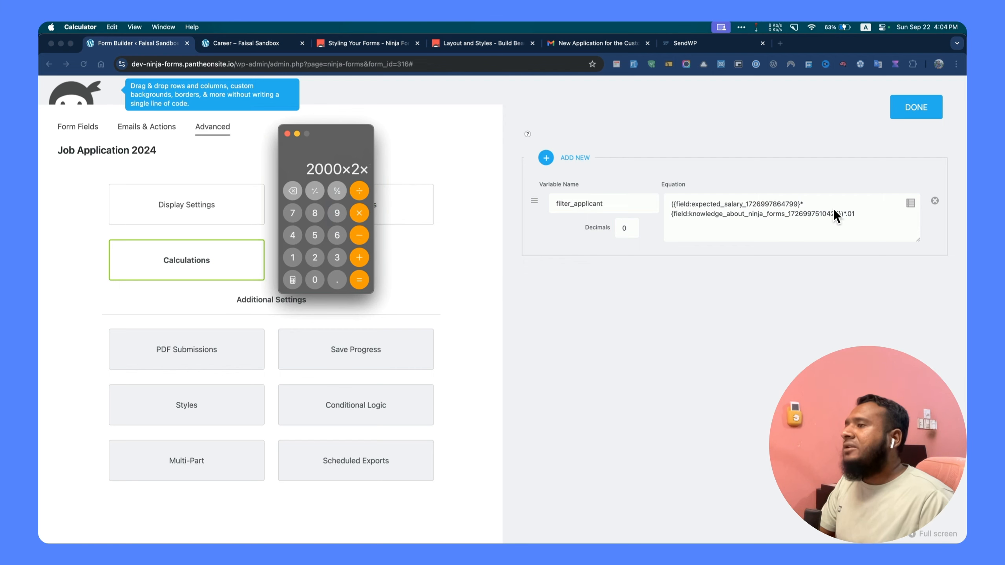
pyautogui.click(335, 283)
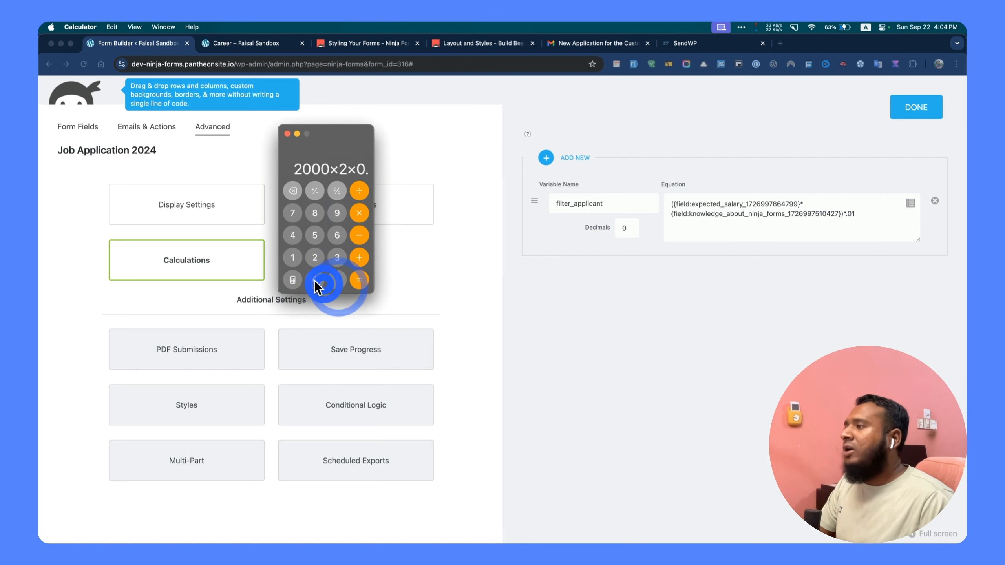
pyautogui.click(315, 280)
pyautogui.click(295, 260)
pyautogui.click(360, 279)
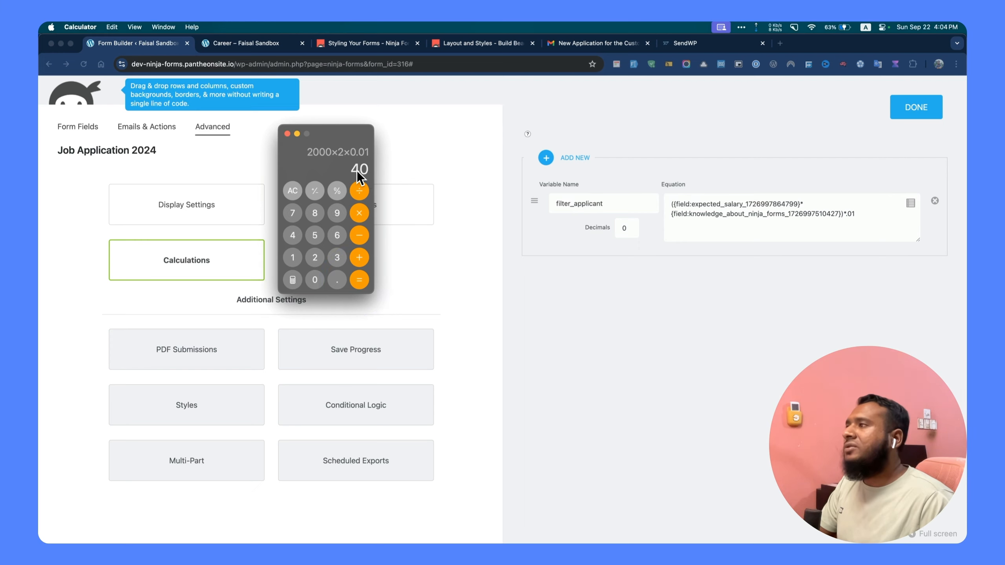
# - Remove the 0.01 factor from the sample calculation and compute 2000 × 2
pyautogui.click(354, 152)
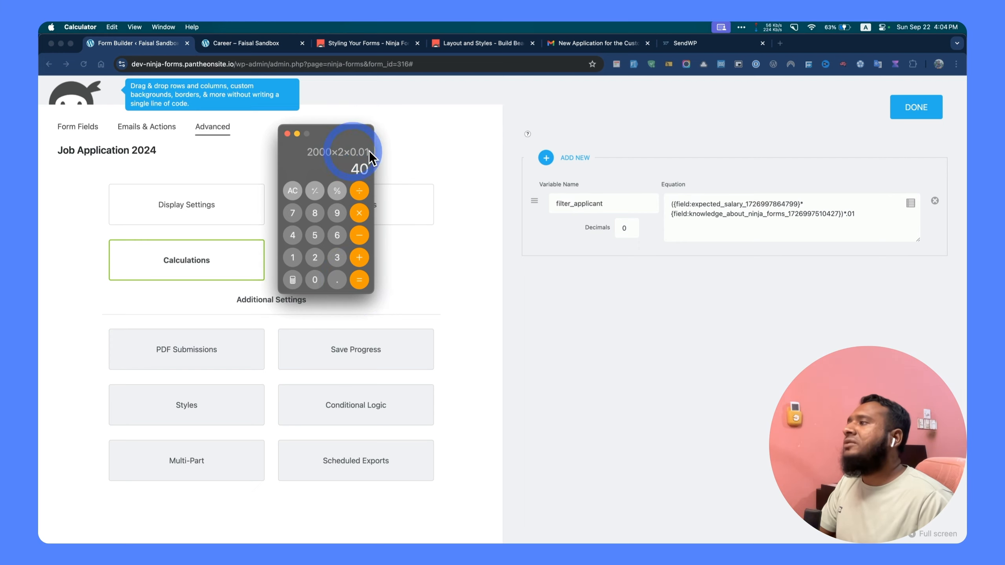
pyautogui.press('BackSpace')
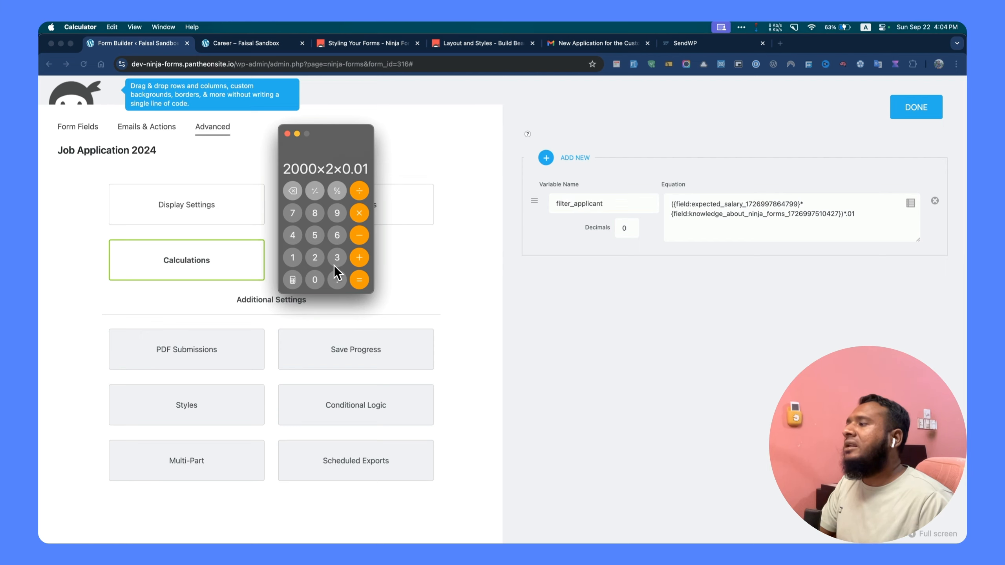
pyautogui.click(296, 191)
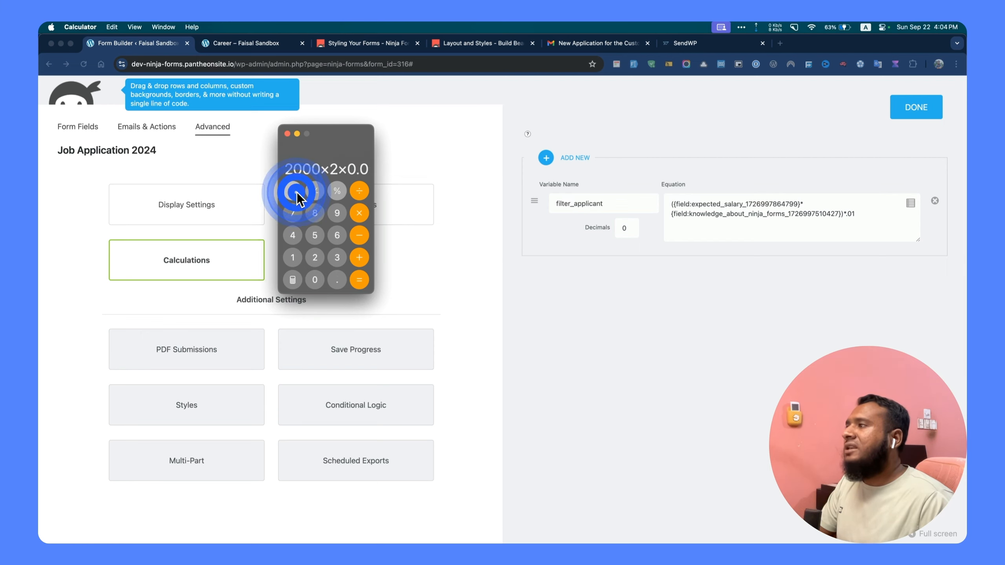
pyautogui.click(297, 191)
pyautogui.click(296, 192)
pyautogui.click(297, 192)
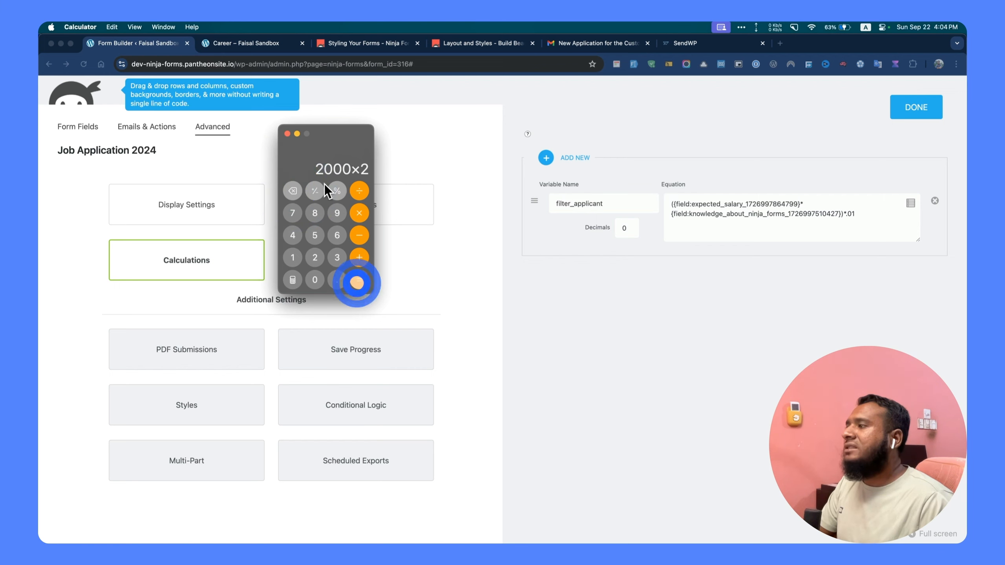
pyautogui.click(358, 280)
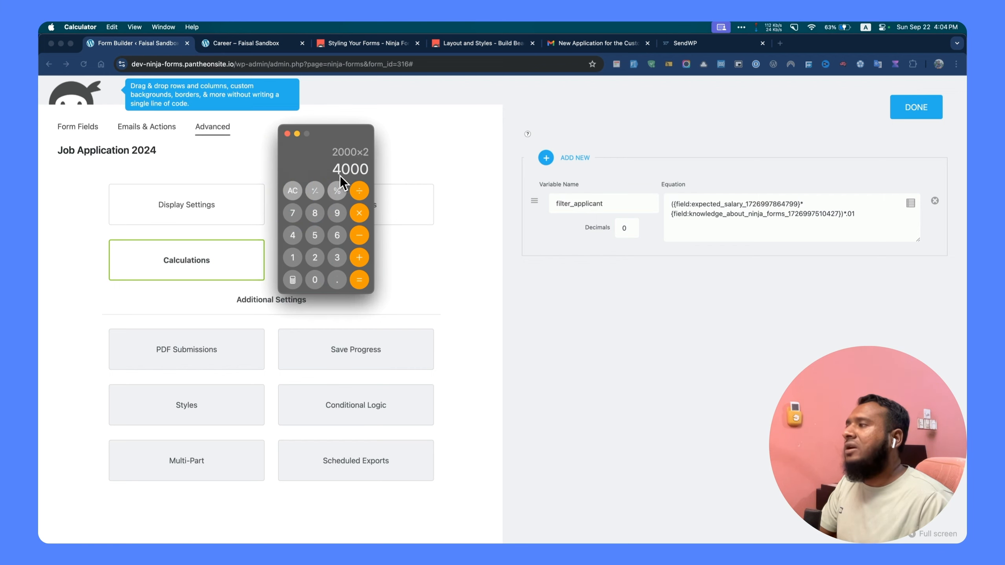
# - Close Calculator and finish editing the form's calculation settings
pyautogui.click(287, 133)
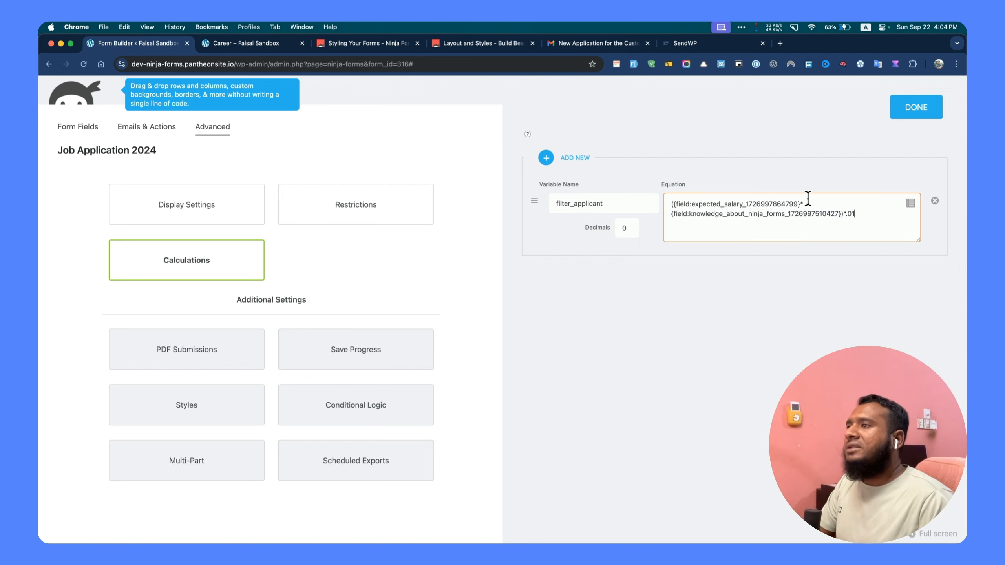
pyautogui.click(903, 111)
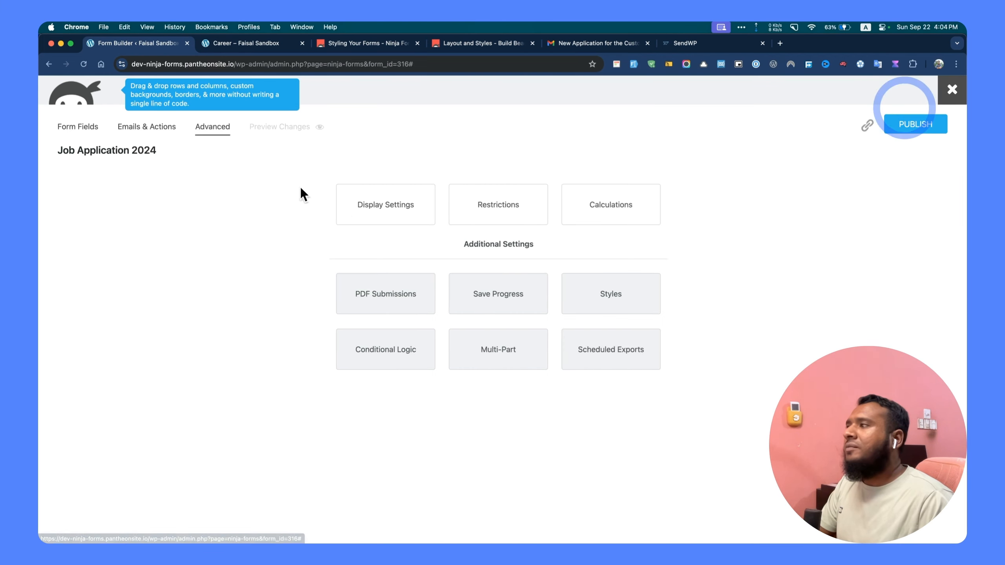
# - Search the available field types for "hid" and try to add a second Hidden field to the form
pyautogui.click(79, 127)
pyautogui.click(497, 172)
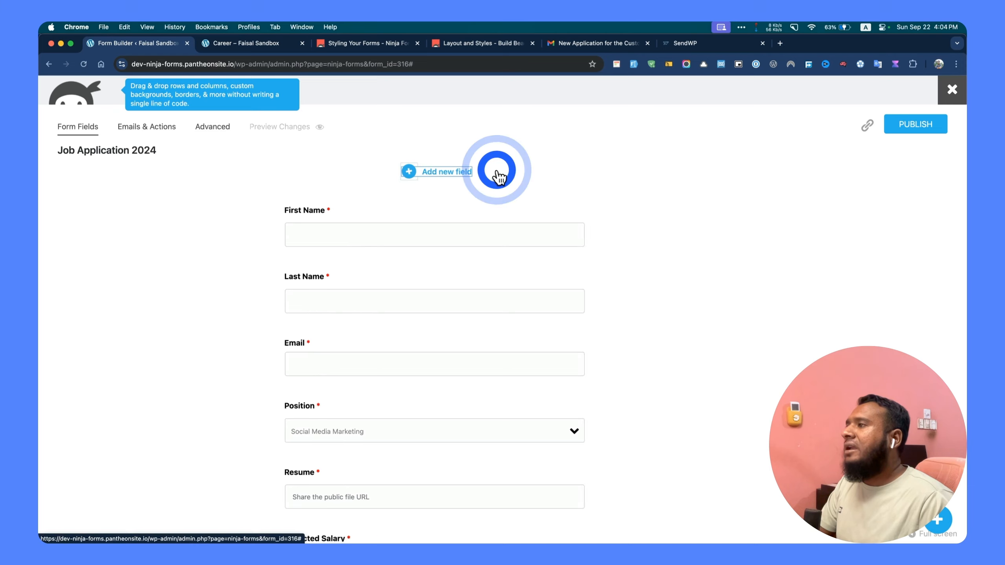
pyautogui.write('hid')
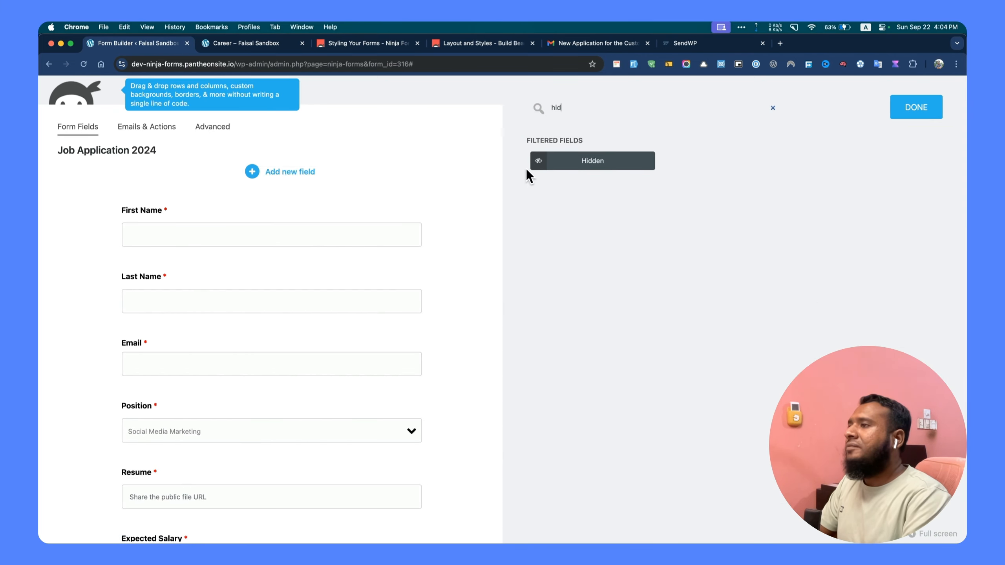
pyautogui.moveTo(610, 173); pyautogui.dragTo(285, 186)
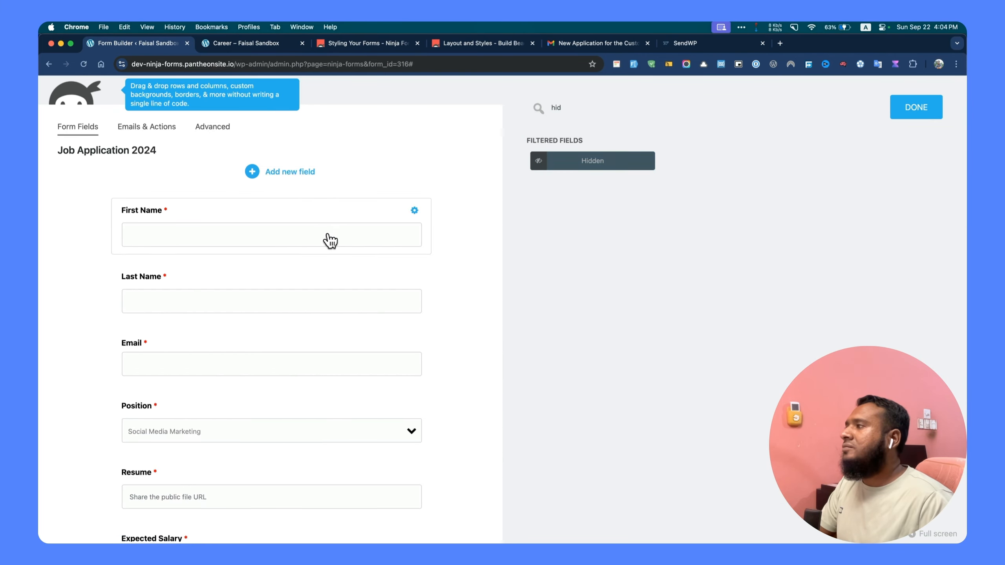
pyautogui.scroll(-15, 331, 240)
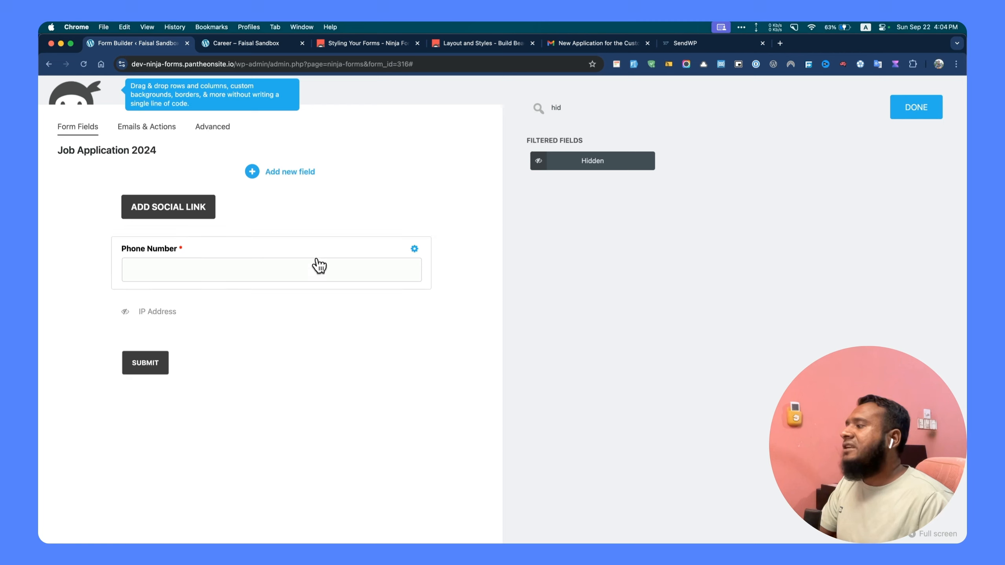
pyautogui.click(576, 161)
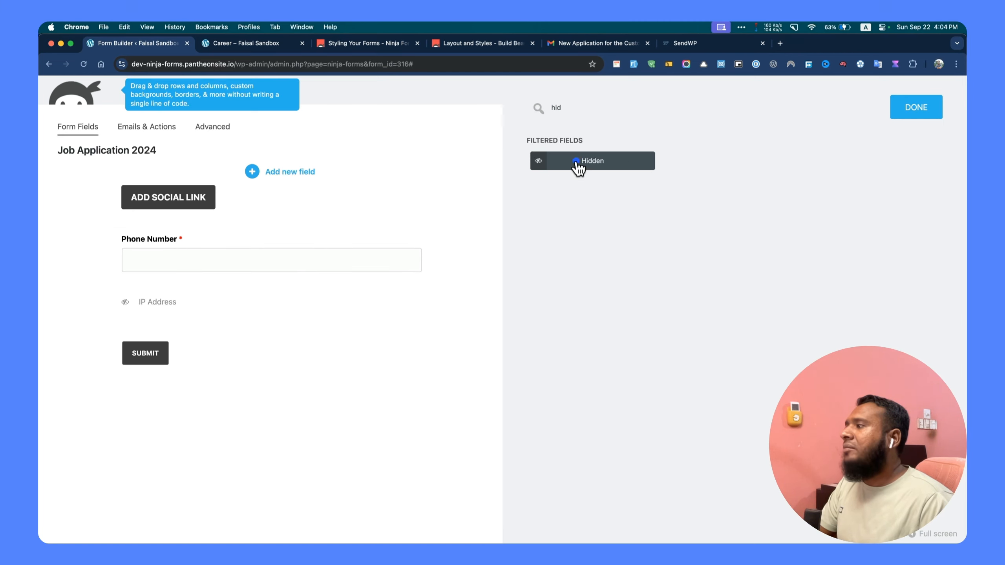
pyautogui.click(912, 106)
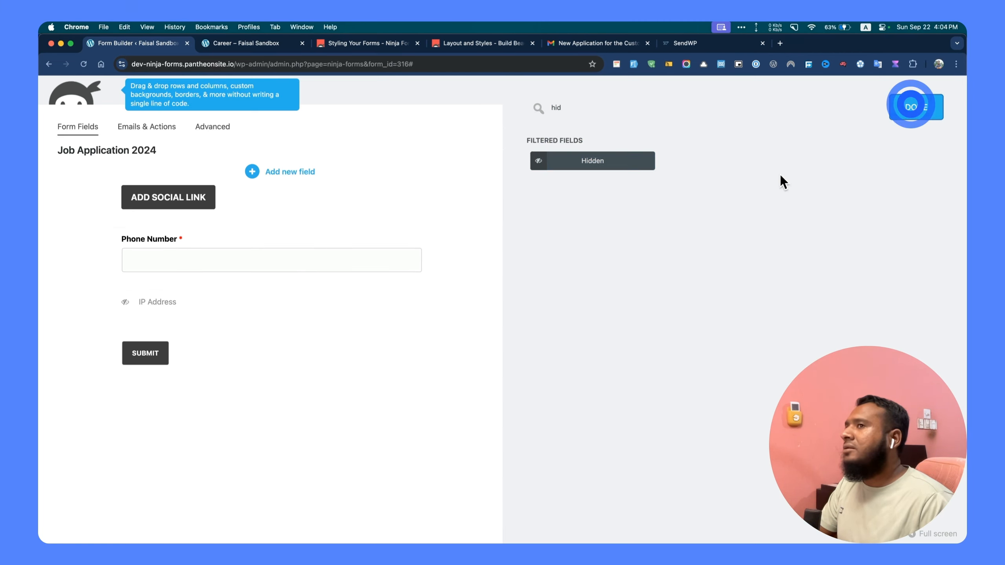
# - Publish the pending changes to the Job Application 2024 form
pyautogui.scroll(-10, 447, 291)
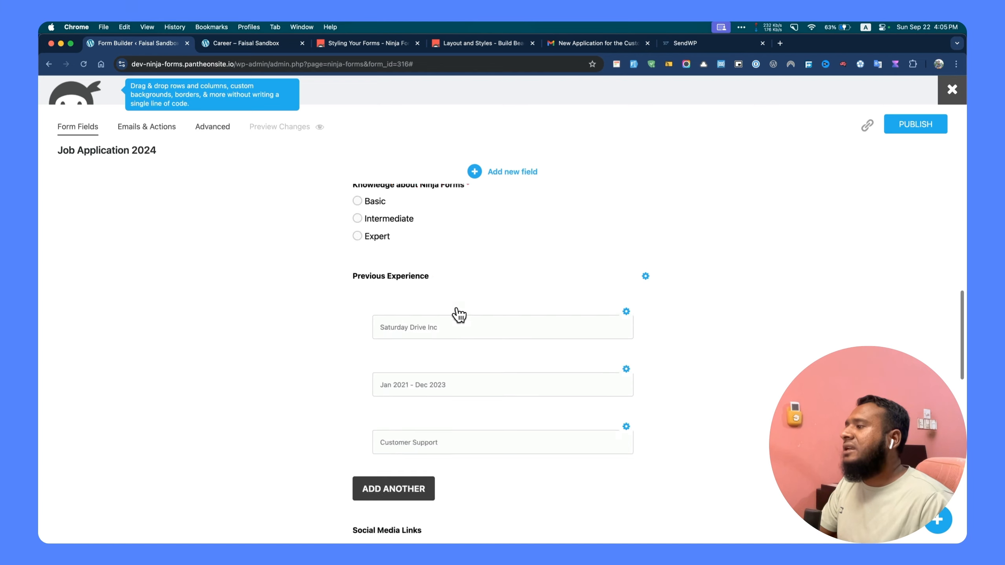
pyautogui.scroll(-10, 459, 315)
pyautogui.click(506, 175)
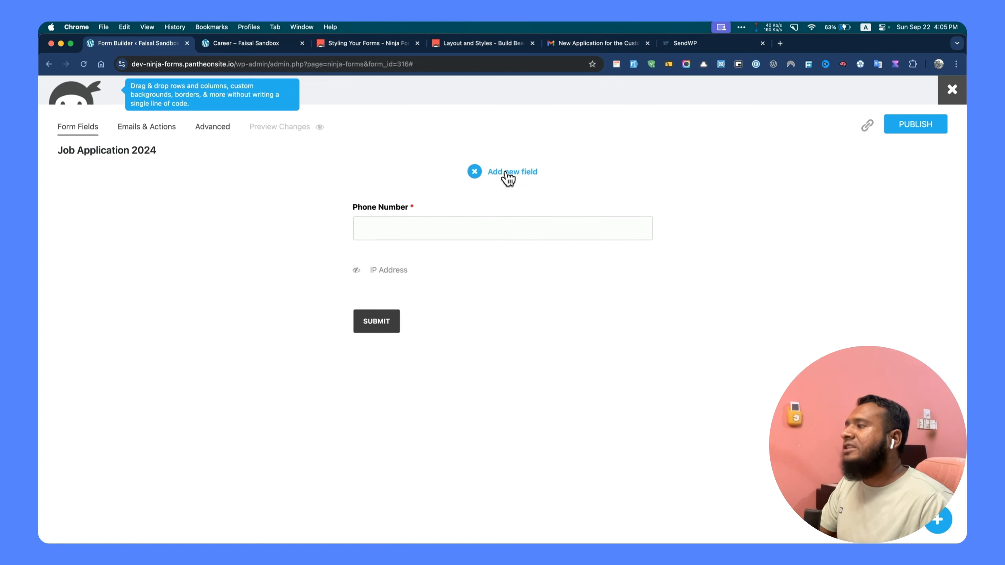
pyautogui.click(926, 128)
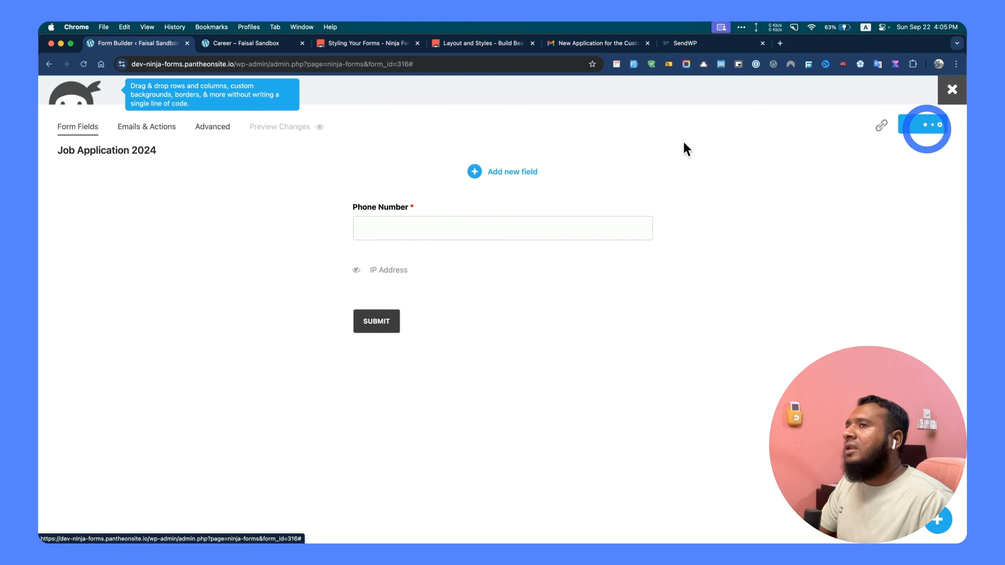
# - Search the available field types for "hi" and add a Hidden field above First Name
pyautogui.click(514, 172)
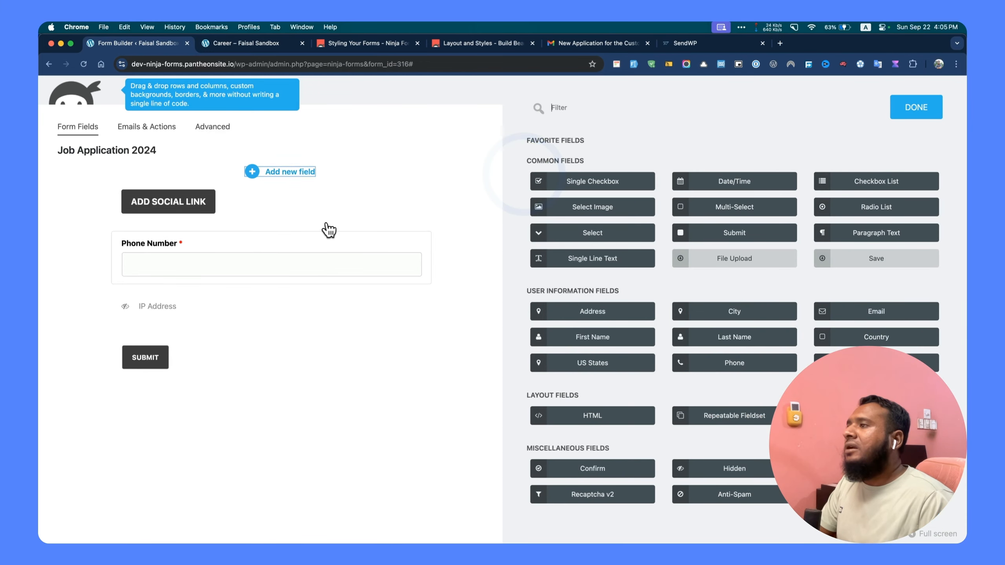
pyautogui.scroll(10, 335, 231)
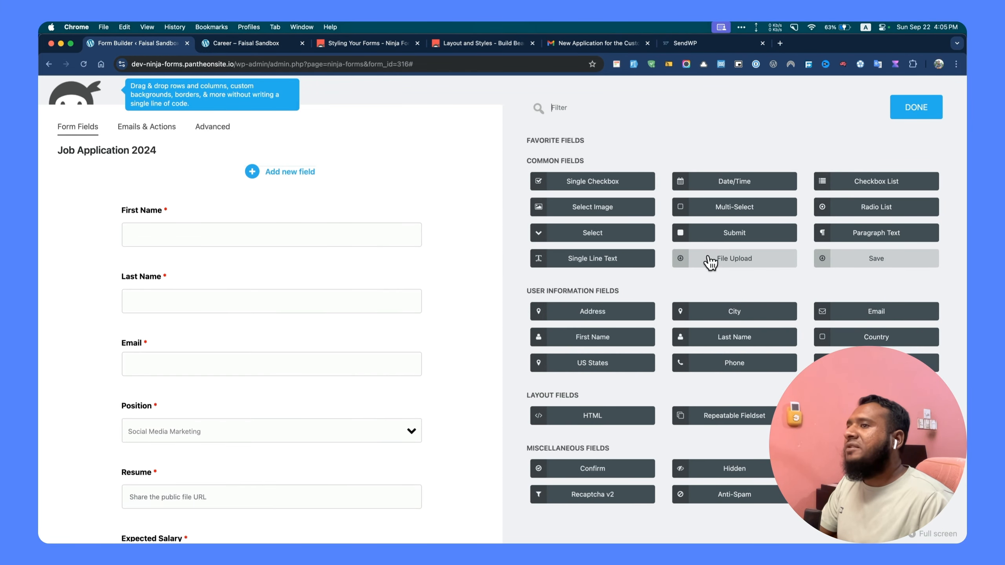
pyautogui.write('hi')
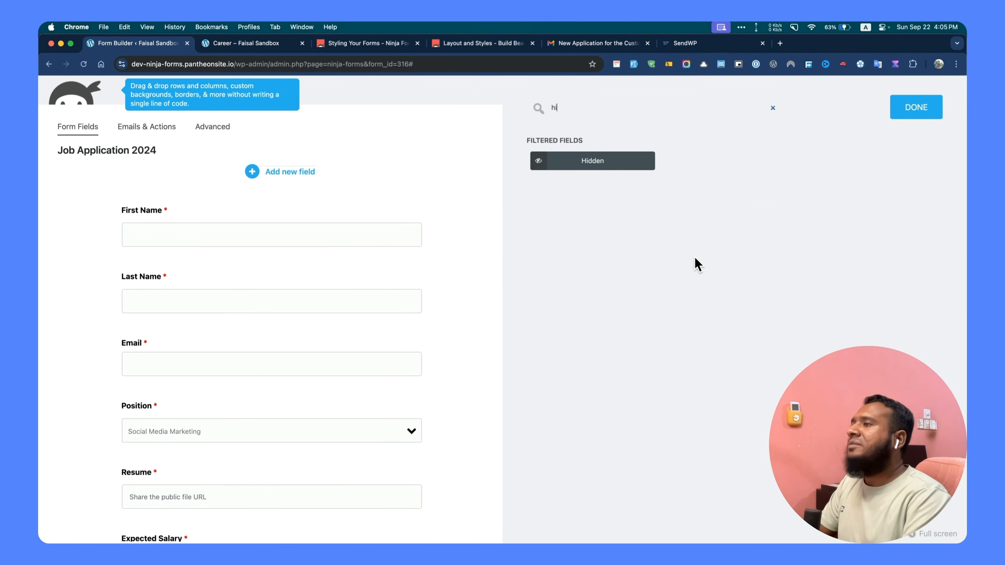
pyautogui.click(590, 166)
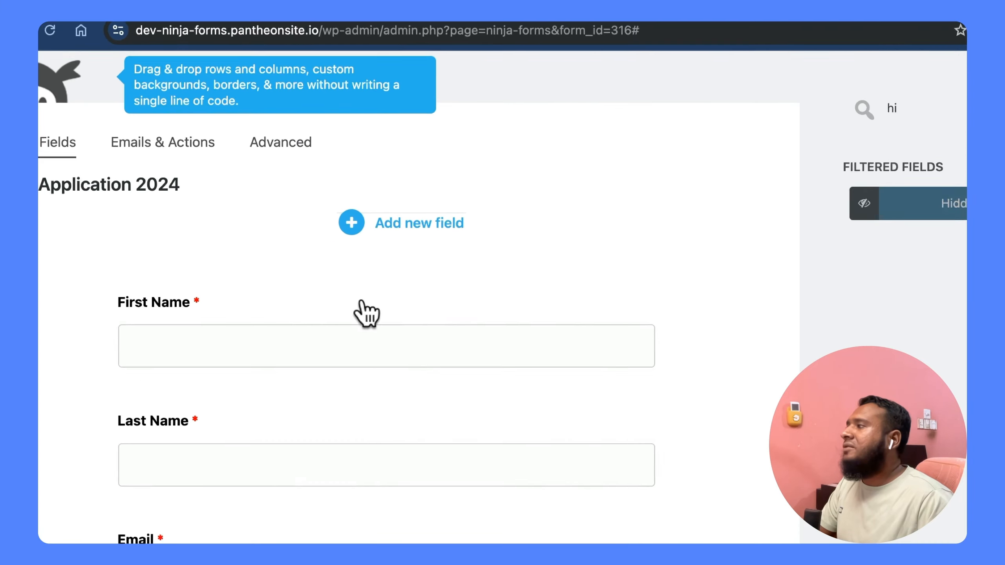
# - Label the new hidden field "Filter Applicant"
pyautogui.click(198, 217)
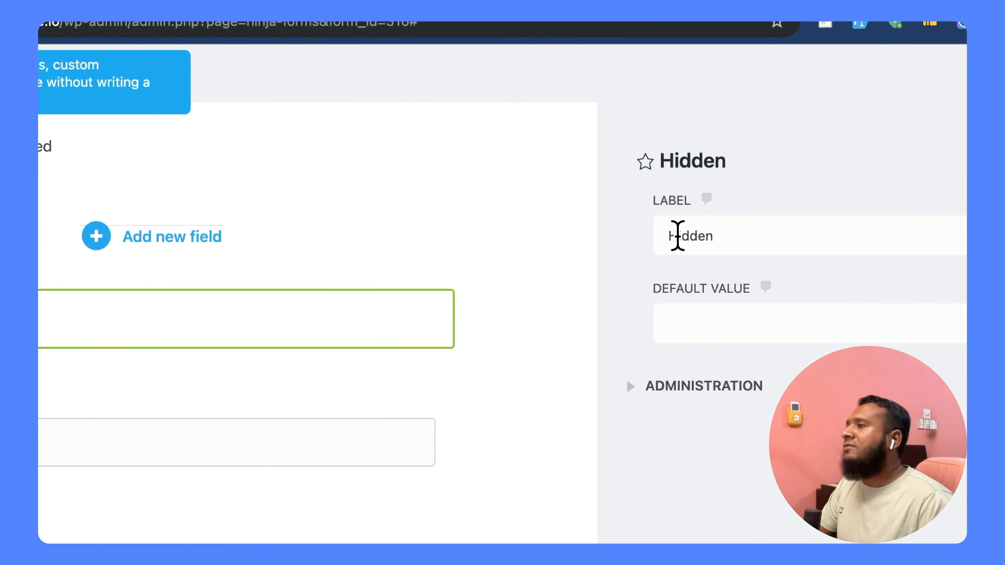
pyautogui.doubleClick(678, 234)
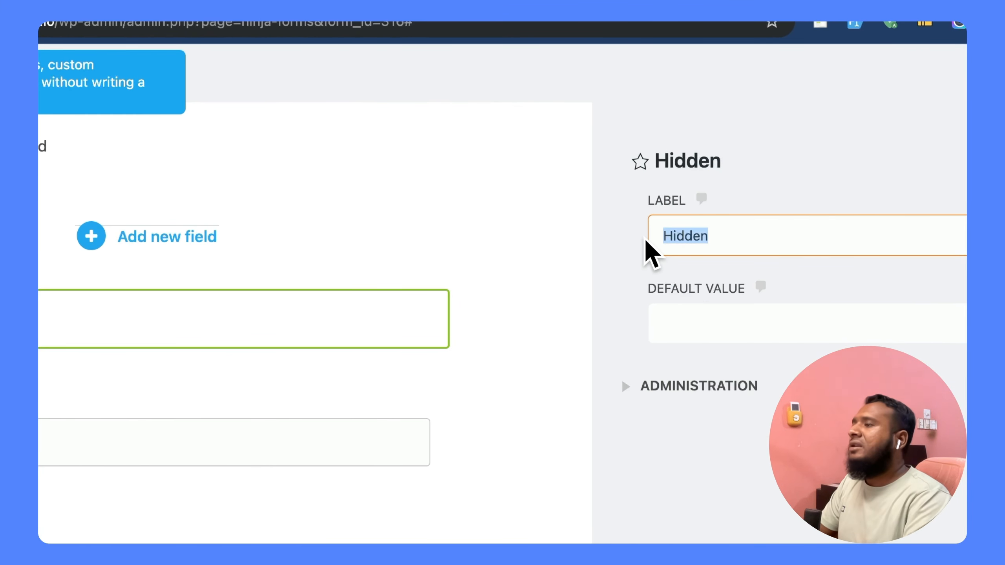
pyautogui.write('Filt')
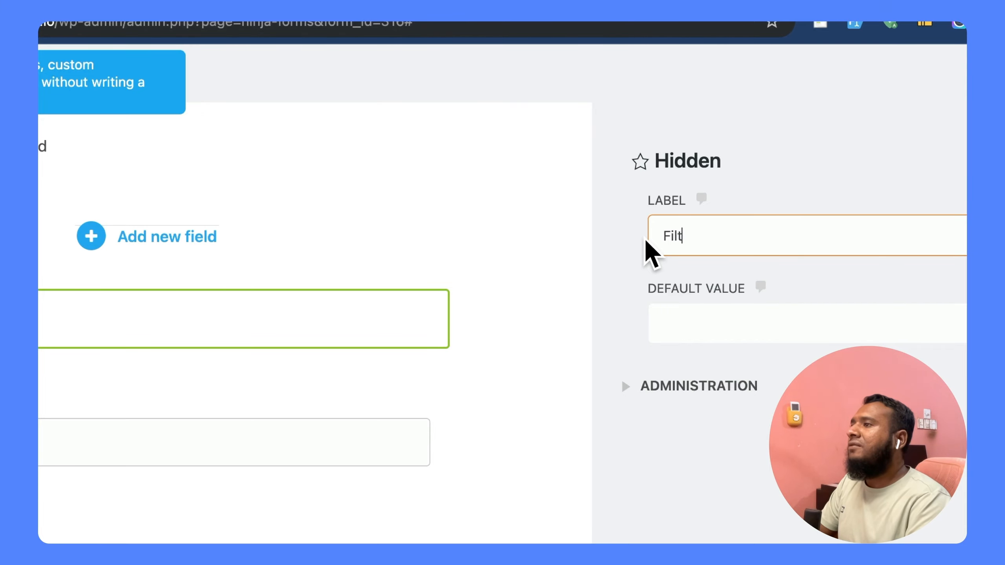
pyautogui.write('er Applicate')
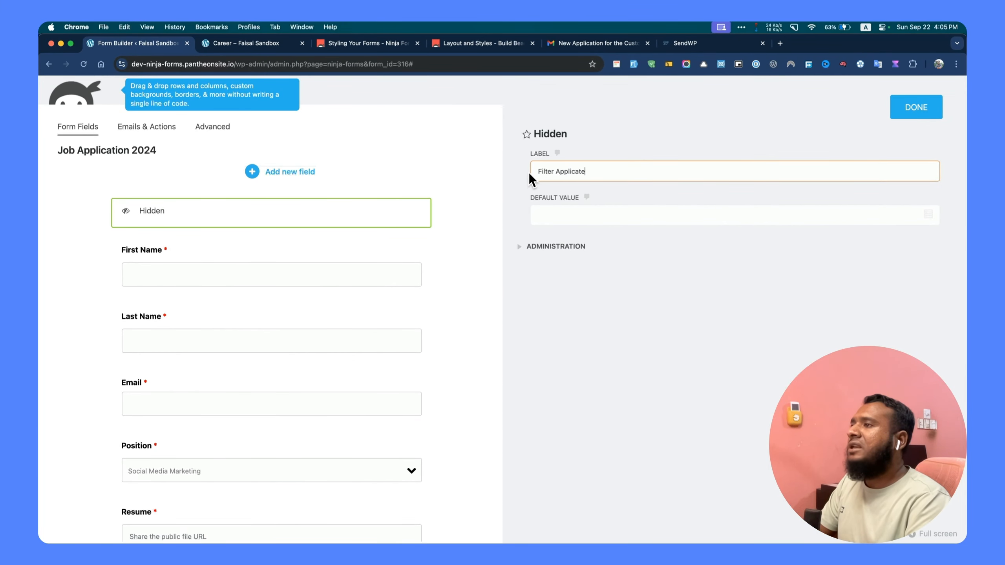
pyautogui.press('BackSpace')
pyautogui.press('BackSpace')
pyautogui.write('nt')
# - Set the hidden field's default value to the calculation merge tag {calc:filter_applicant}
pyautogui.click(670, 209)
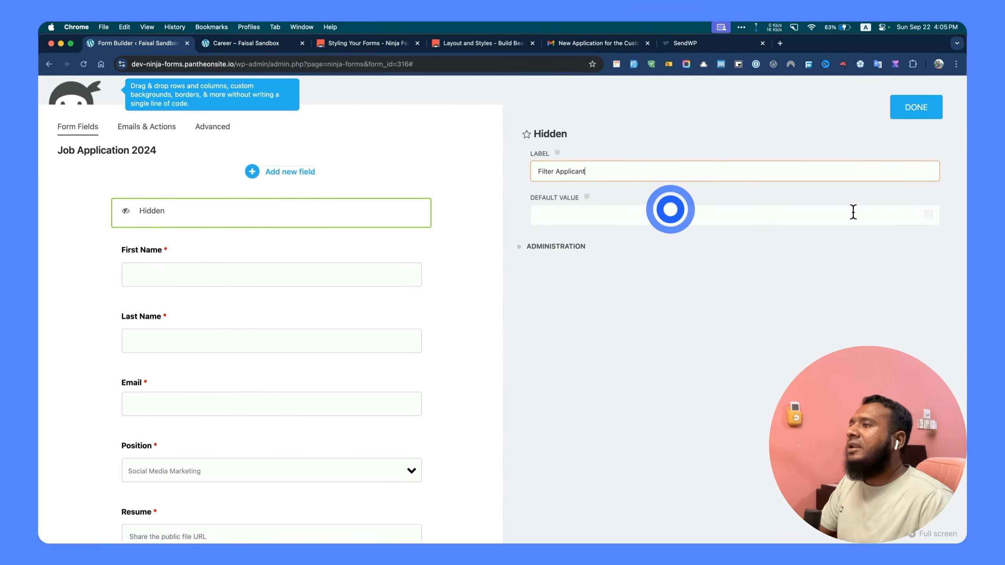
pyautogui.click(930, 214)
pyautogui.click(550, 299)
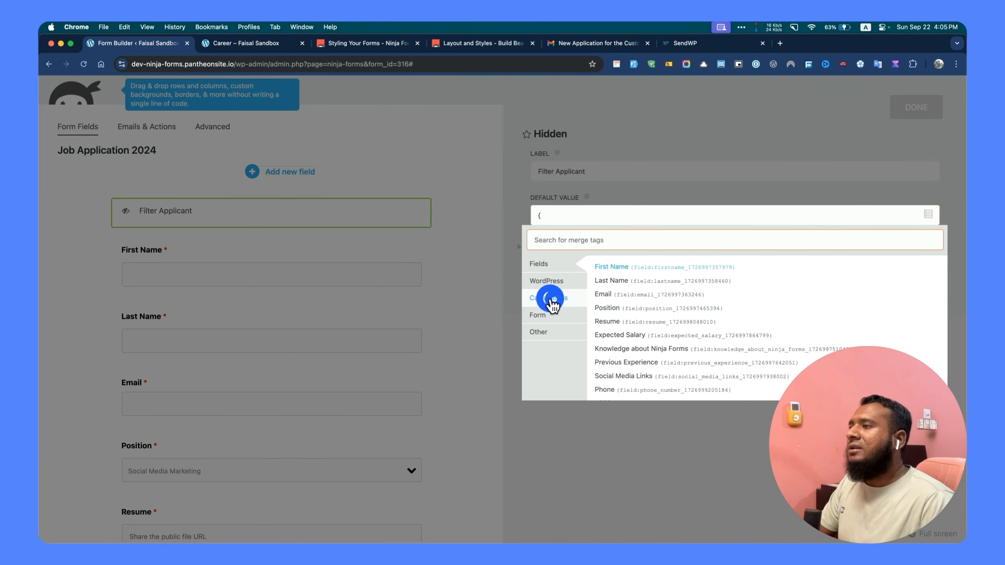
pyautogui.click(629, 268)
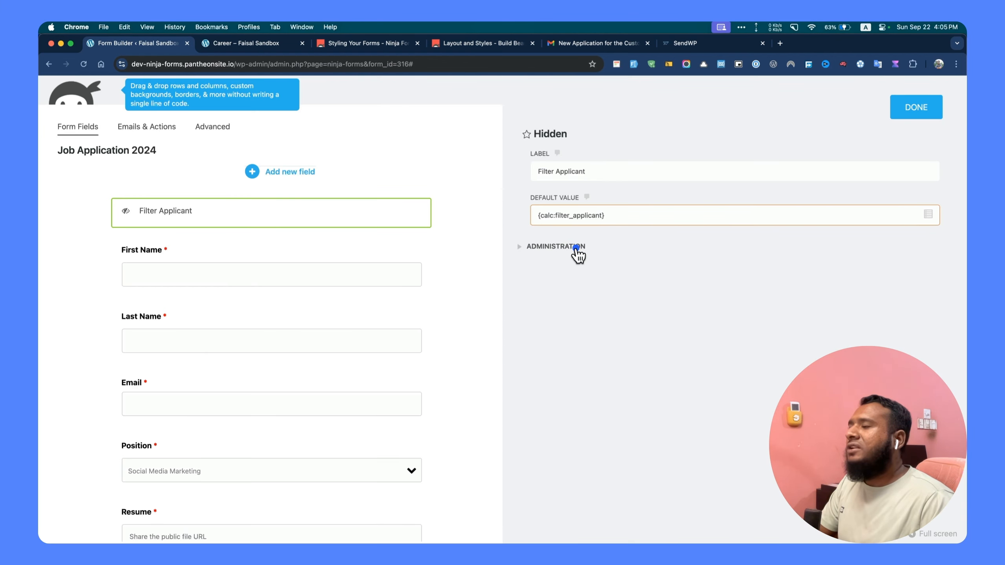
# - Shorten the hidden field's key to filter_applicant in its administration settings
pyautogui.click(577, 247)
pyautogui.click(587, 280)
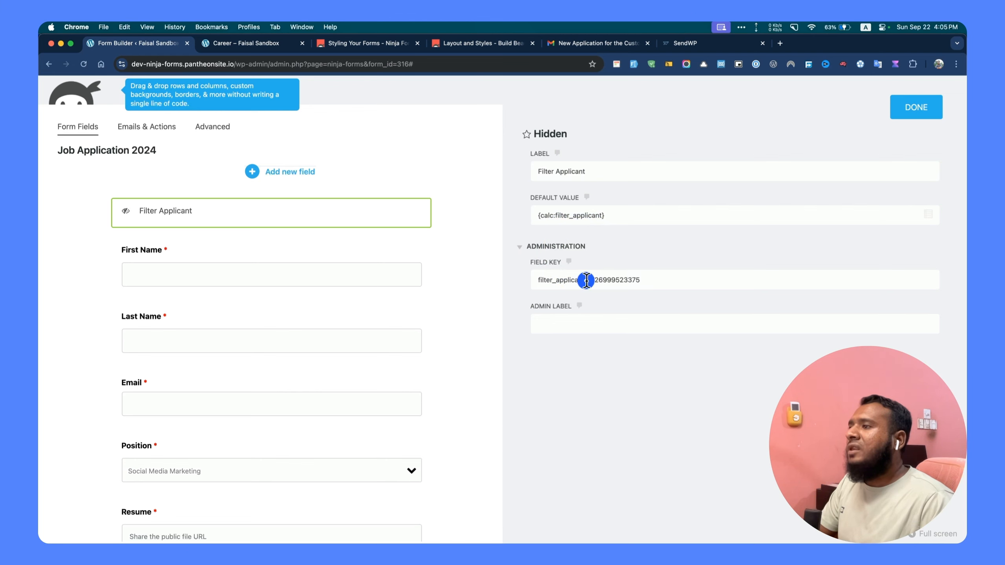
pyautogui.moveTo(587, 280); pyautogui.dragTo(684, 279)
pyautogui.scroll(-2, 685, 279)
pyautogui.press('BackSpace')
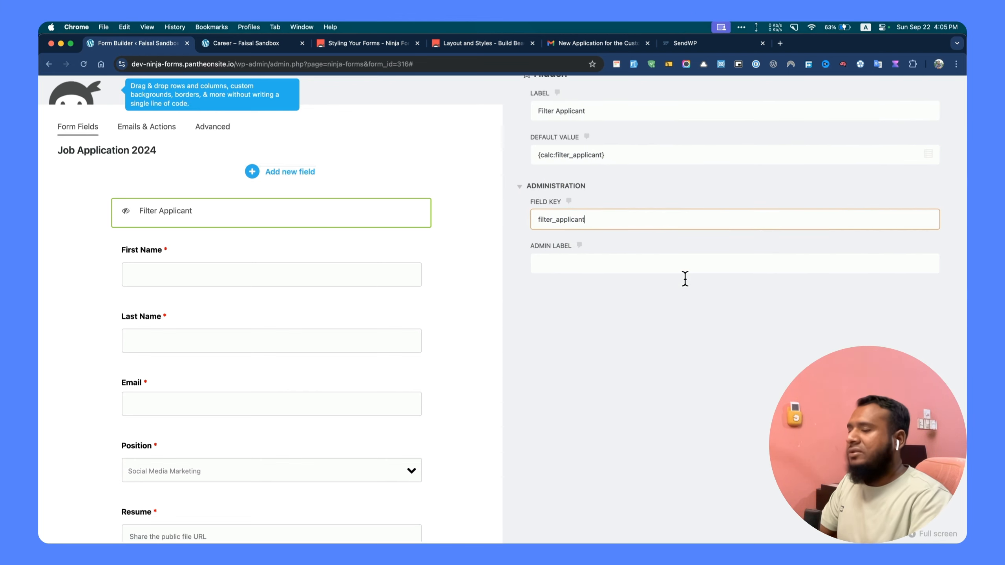
pyautogui.scroll(2, 803, 209)
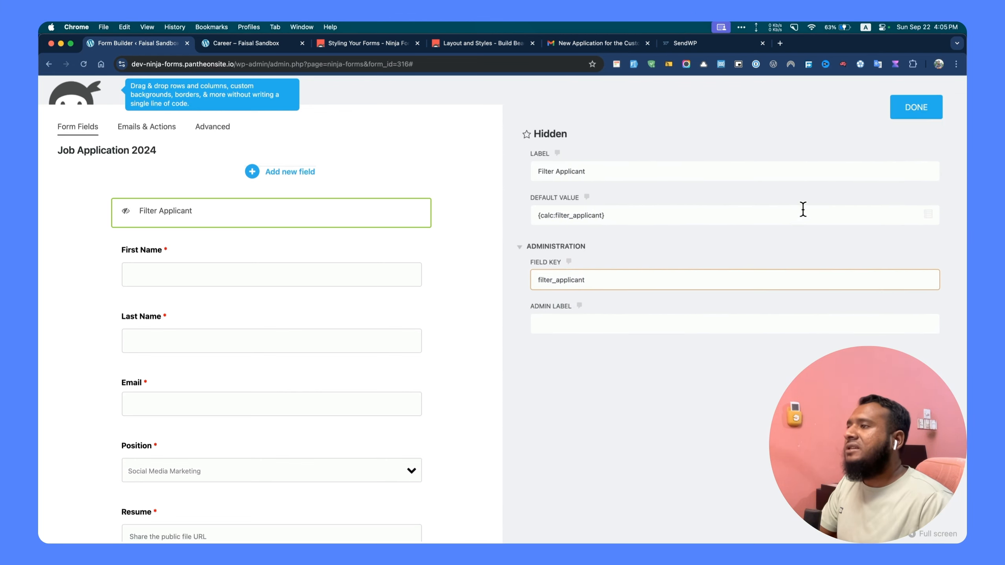
# - Reuse the field's label "Filter Applicant" as its admin label and publish the form
pyautogui.click(603, 322)
pyautogui.tripleClick(576, 173)
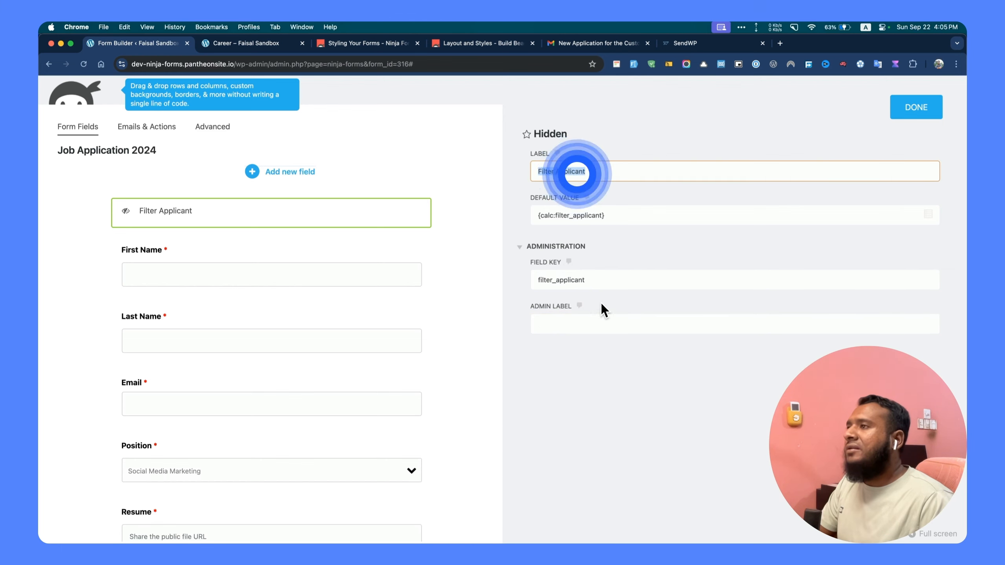
pyautogui.press('super+c')
pyautogui.click(577, 315)
pyautogui.press('super+v')
pyautogui.scroll(-1, 680, 240)
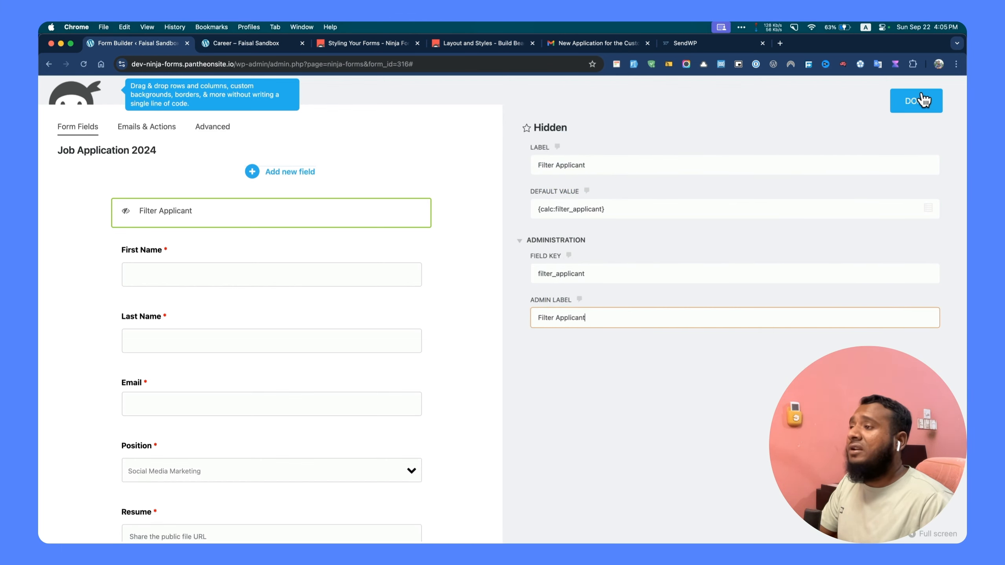
pyautogui.click(907, 107)
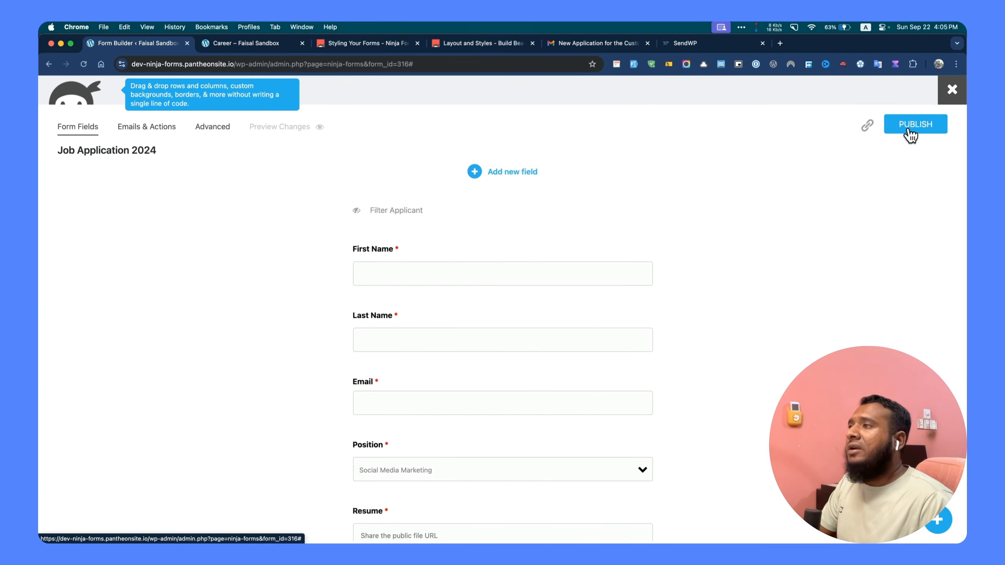
pyautogui.click(907, 130)
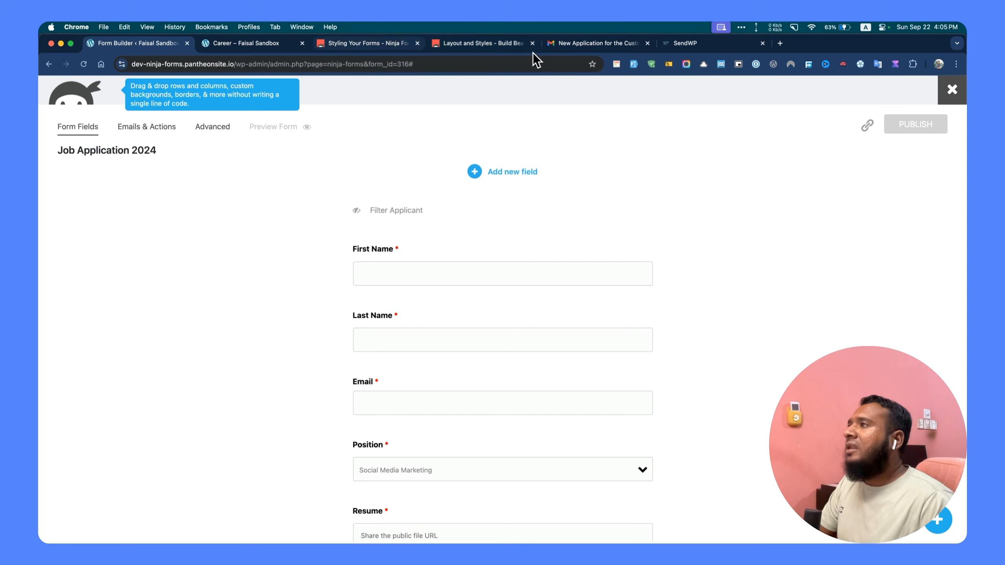
# - Fill the application form on the Career page with generated dummy data and submit it
pyautogui.click(263, 43)
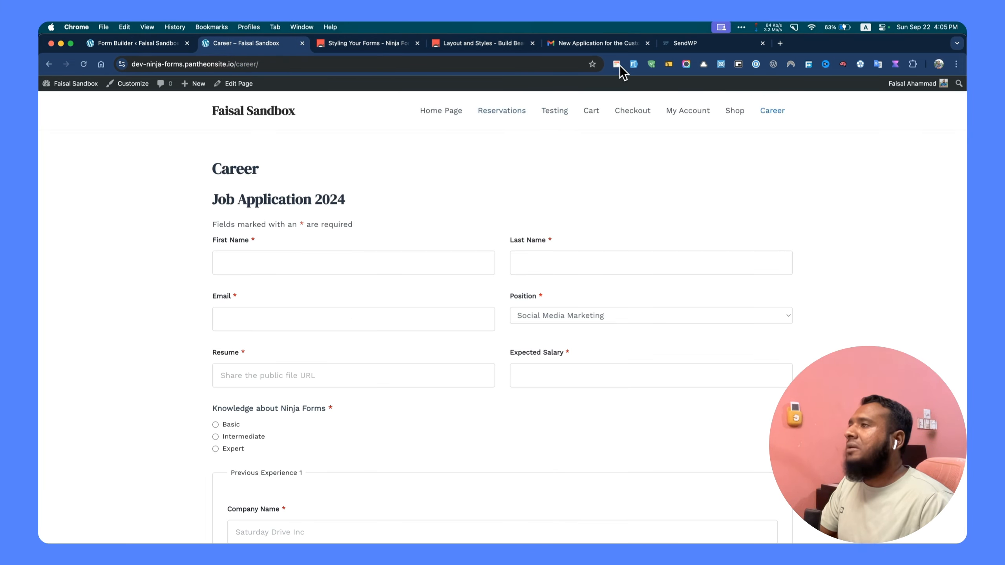
pyautogui.click(631, 64)
pyautogui.scroll(-12, 402, 253)
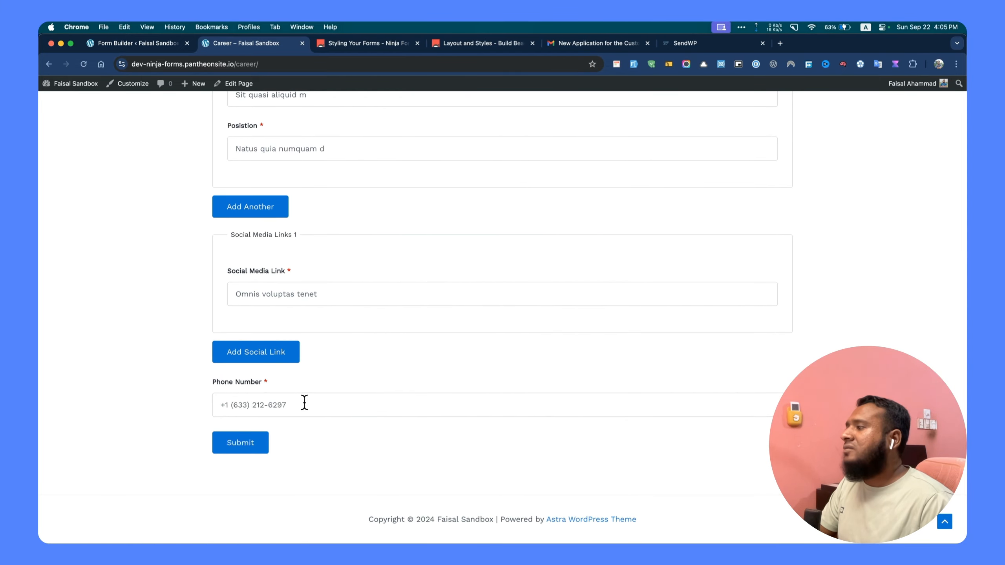
pyautogui.scroll(15, 338, 364)
pyautogui.scroll(-3, 295, 344)
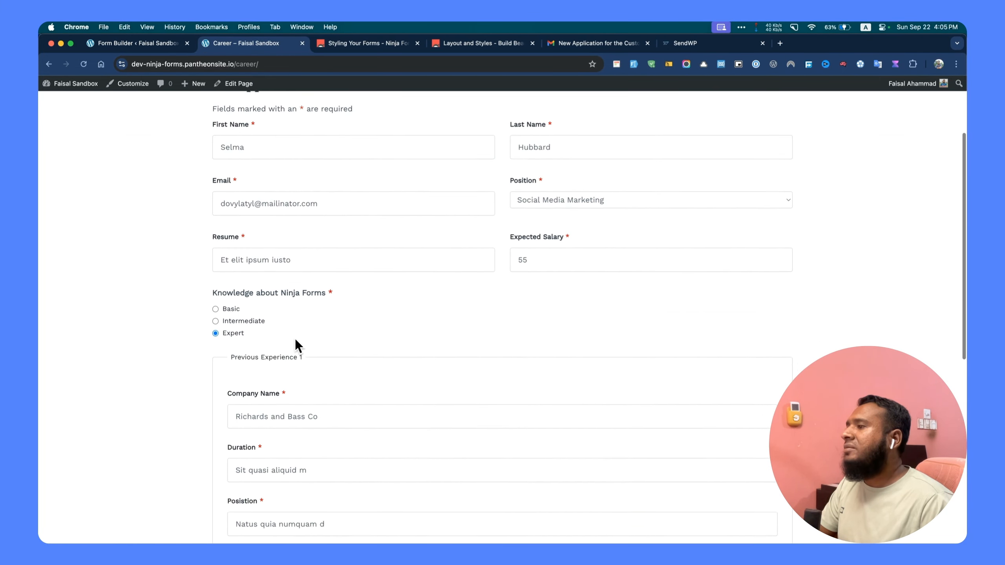
pyautogui.scroll(3, 277, 278)
pyautogui.scroll(-15, 325, 341)
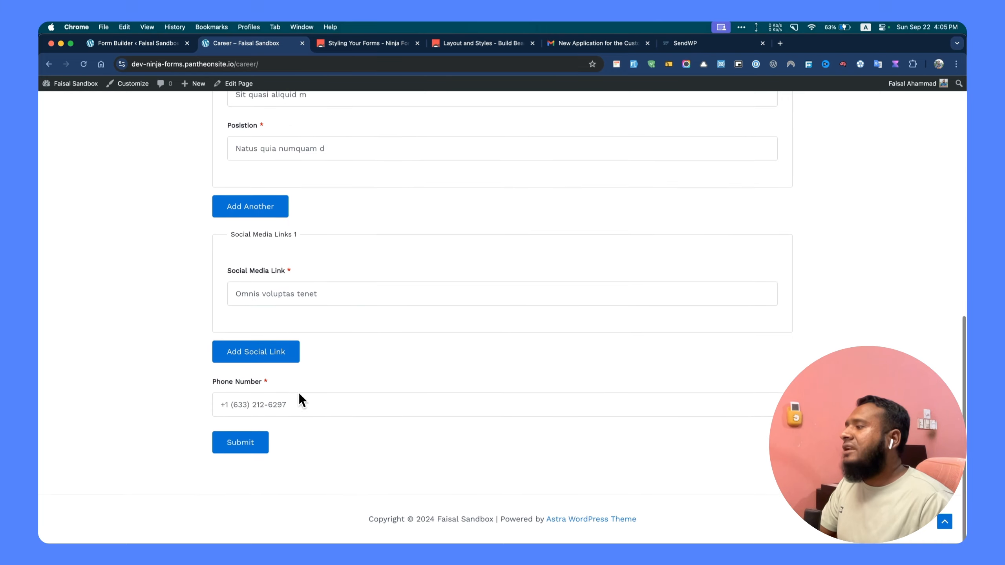
pyautogui.click(254, 439)
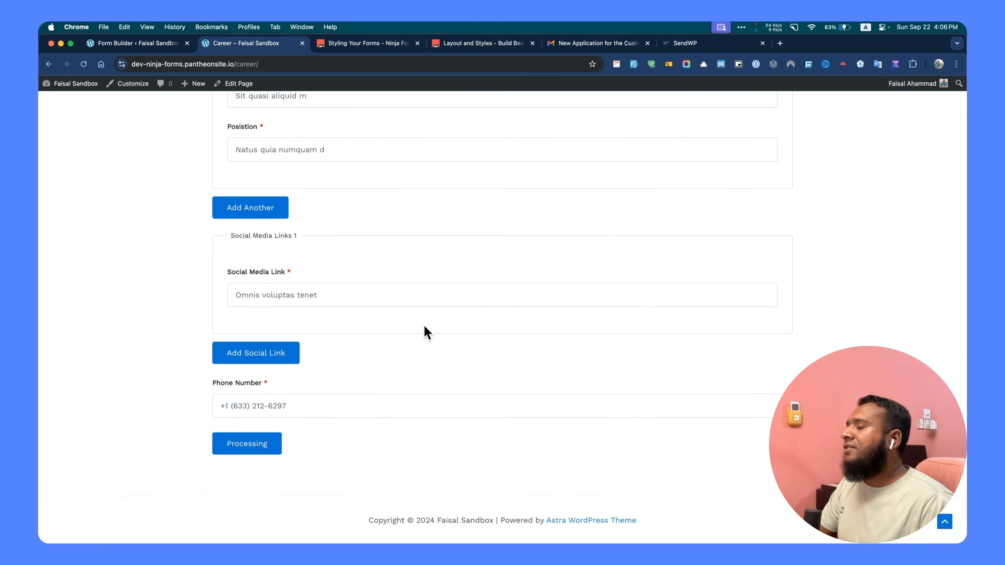
# - Open the Ninja Forms submissions page and show the entries for Job Application 2024 (ID: 316)
pyautogui.click(139, 43)
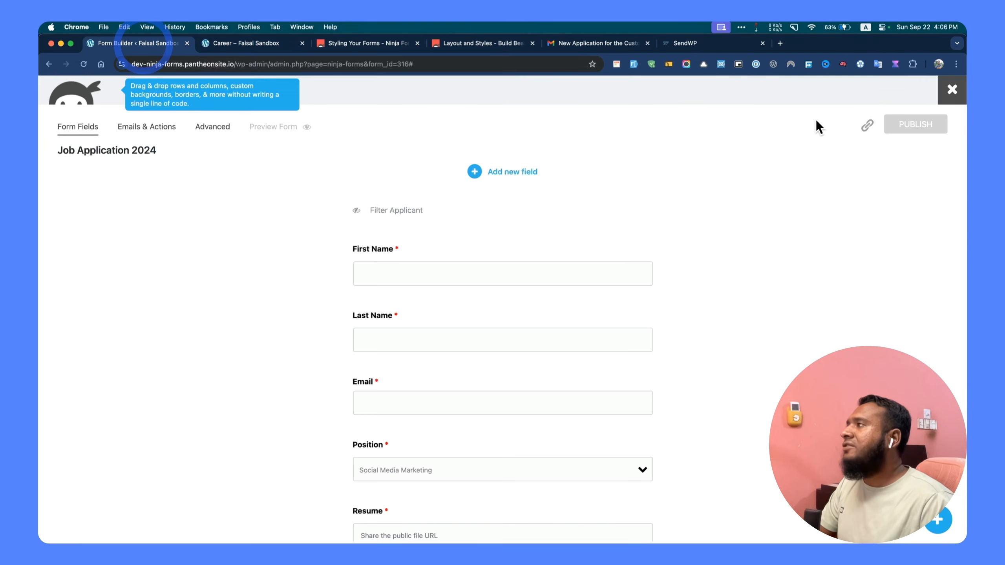
pyautogui.click(942, 93)
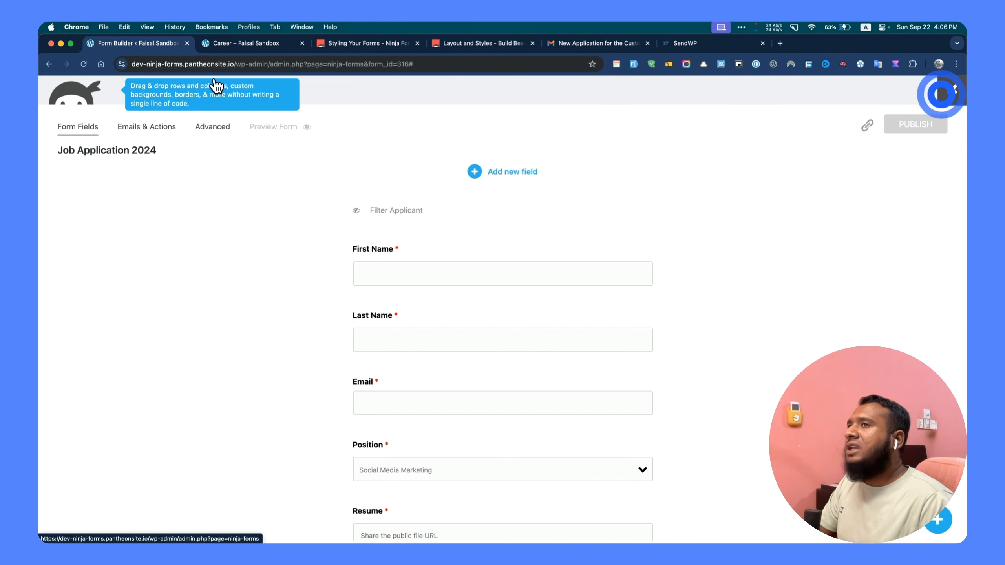
pyautogui.click(236, 43)
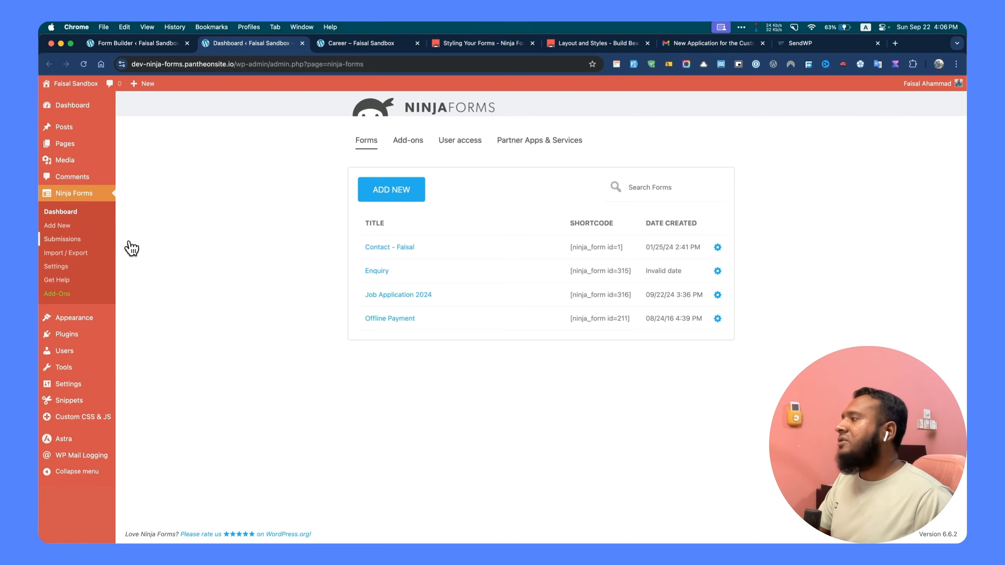
pyautogui.click(85, 240)
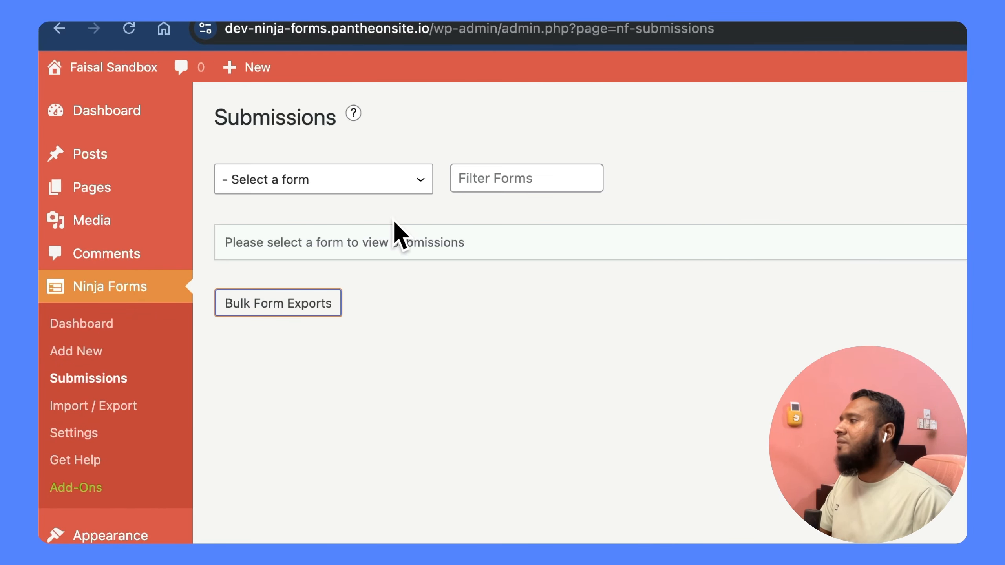
pyautogui.click(369, 184)
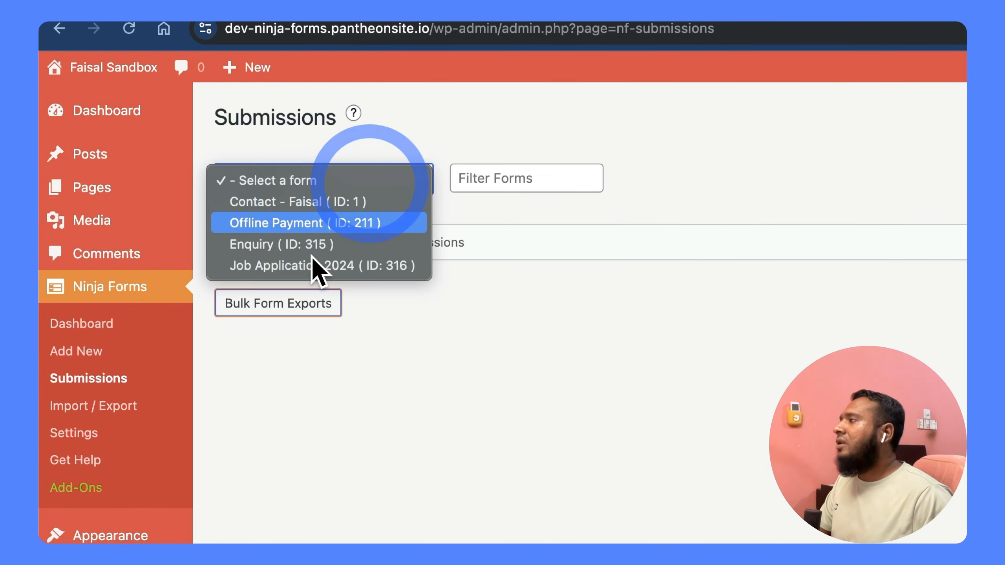
pyautogui.click(313, 263)
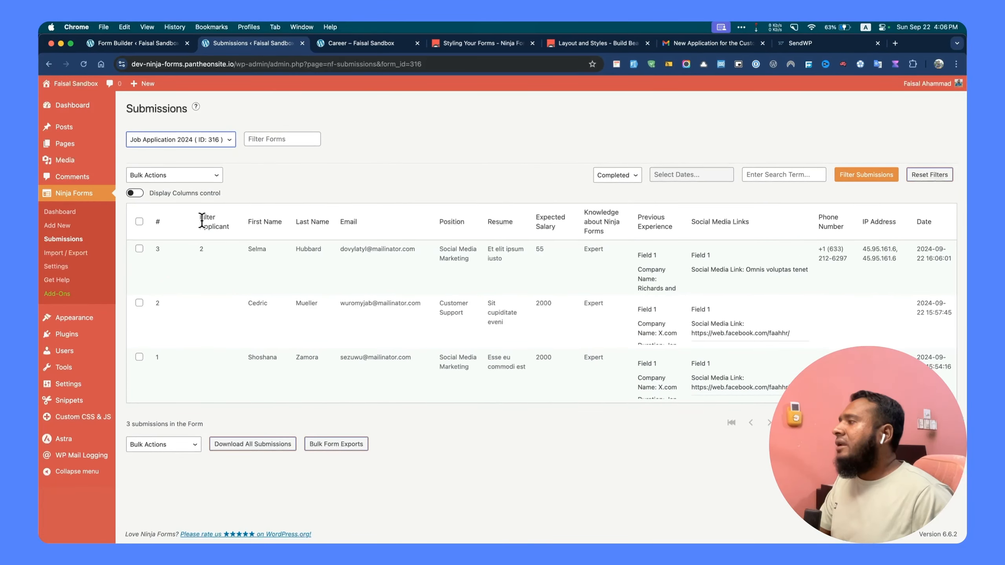
# - Check the newest submission's Filter Applicant value, then open that entry for editing and inspect its IP Address field
pyautogui.doubleClick(208, 247)
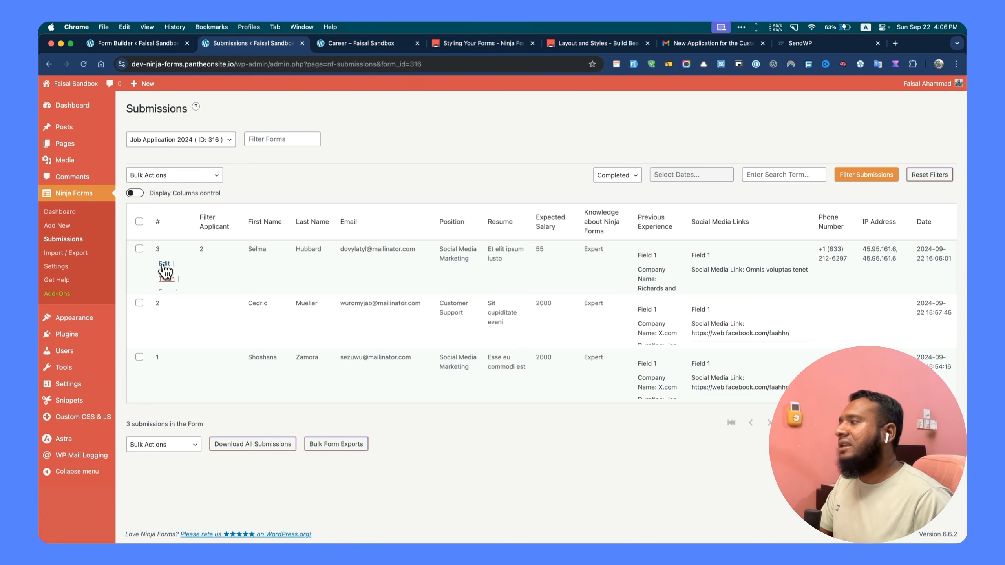
pyautogui.click(164, 263)
pyautogui.scroll(-5, 357, 310)
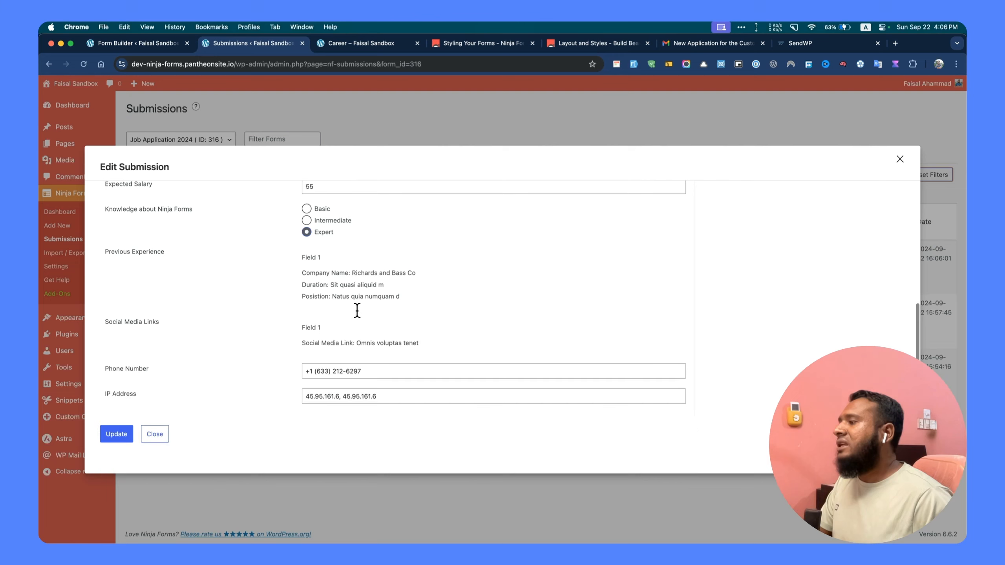
pyautogui.tripleClick(310, 396)
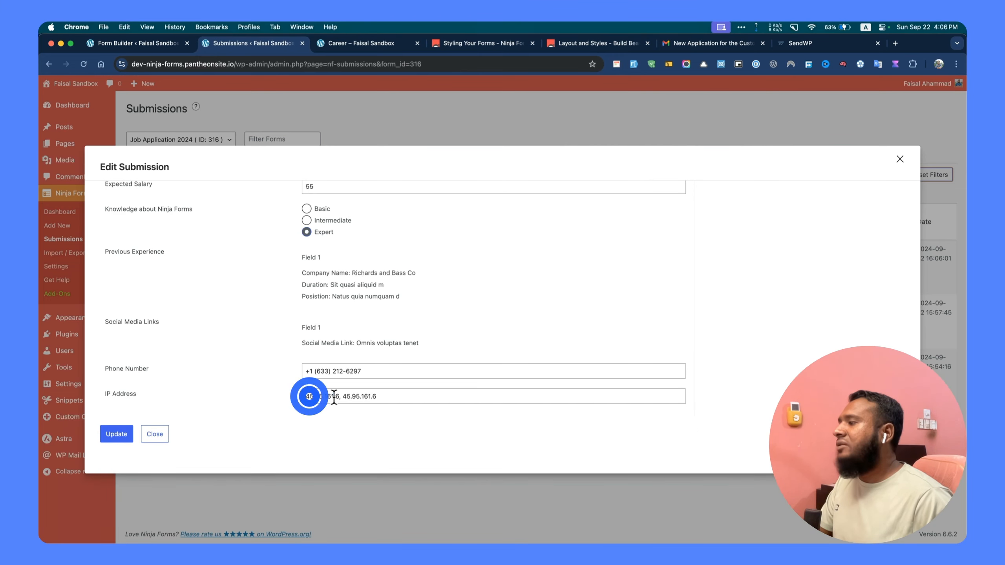
# - Review the submission's entered values and its Calculations meta data, then close the entry without updating it
pyautogui.click(347, 435)
pyautogui.scroll(5, 357, 366)
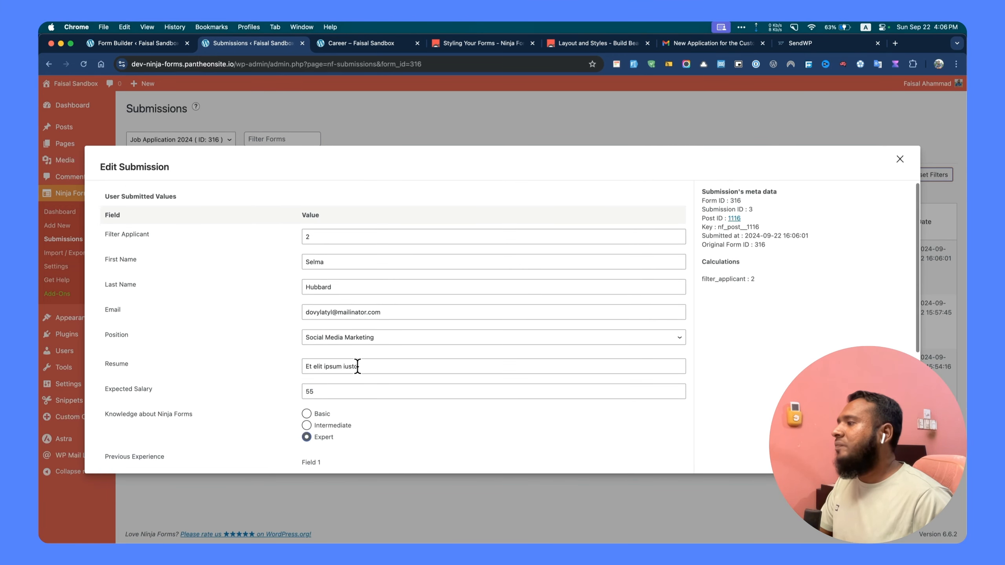
pyautogui.click(900, 159)
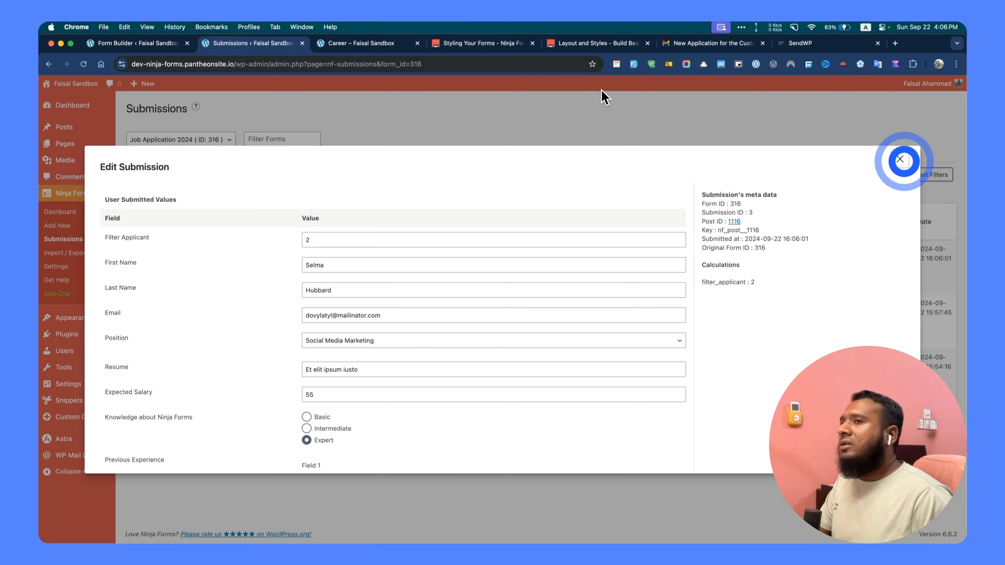
# - Fill the Career page application form with generated dummy data, set Expected Salary to 3000 and Ninja Forms knowledge to Expert, and submit it
pyautogui.click(351, 44)
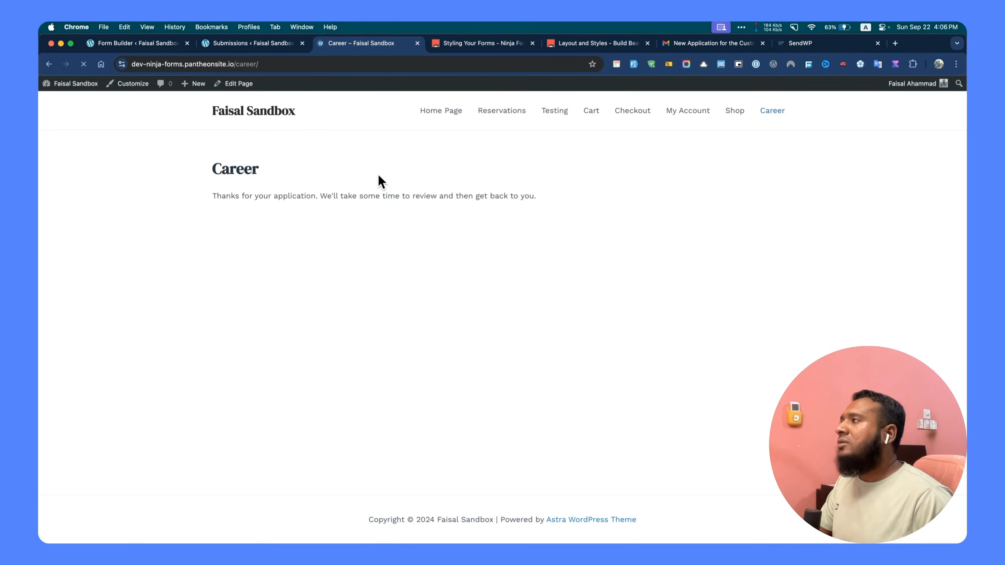
pyautogui.click(634, 64)
pyautogui.scroll(-3, 514, 293)
pyautogui.scroll(-1, 541, 271)
pyautogui.doubleClick(541, 260)
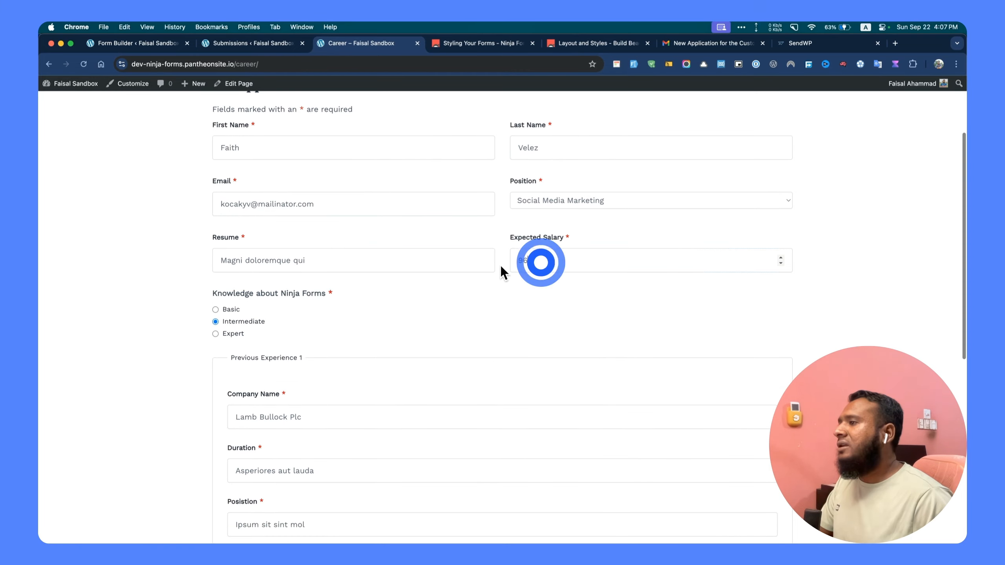
pyautogui.write('3000')
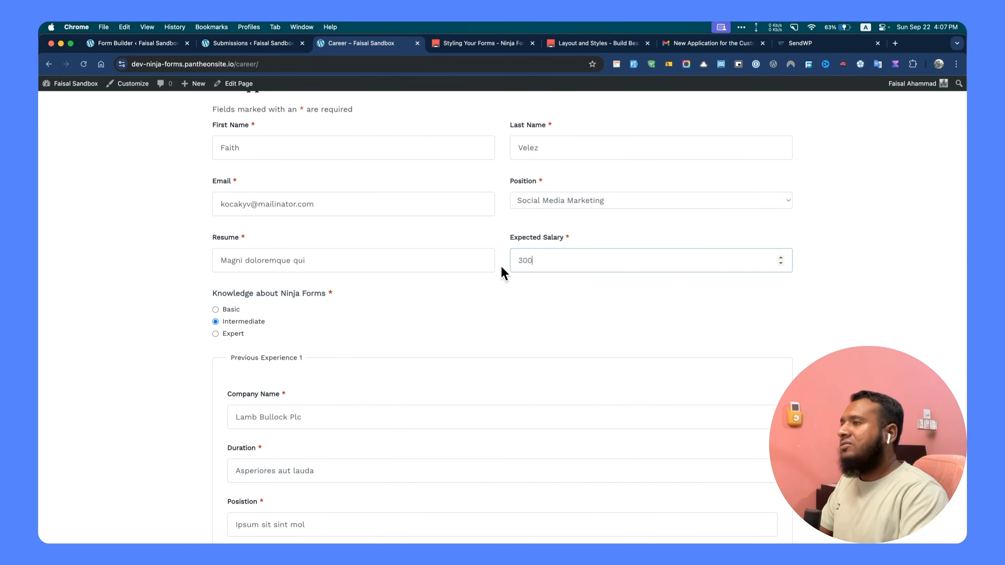
pyautogui.click(237, 336)
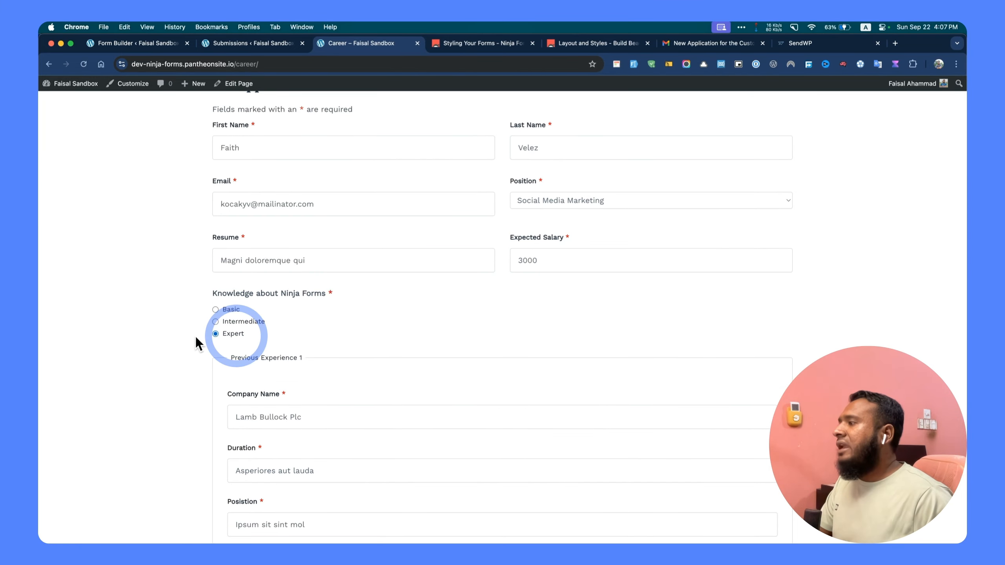
pyautogui.scroll(-6, 224, 342)
pyautogui.scroll(-3, 225, 342)
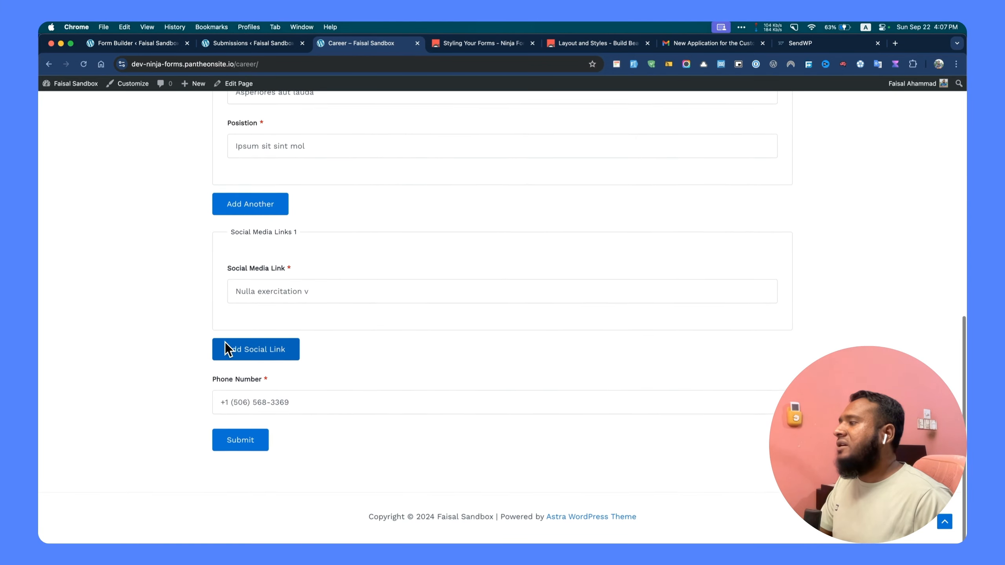
pyautogui.click(237, 443)
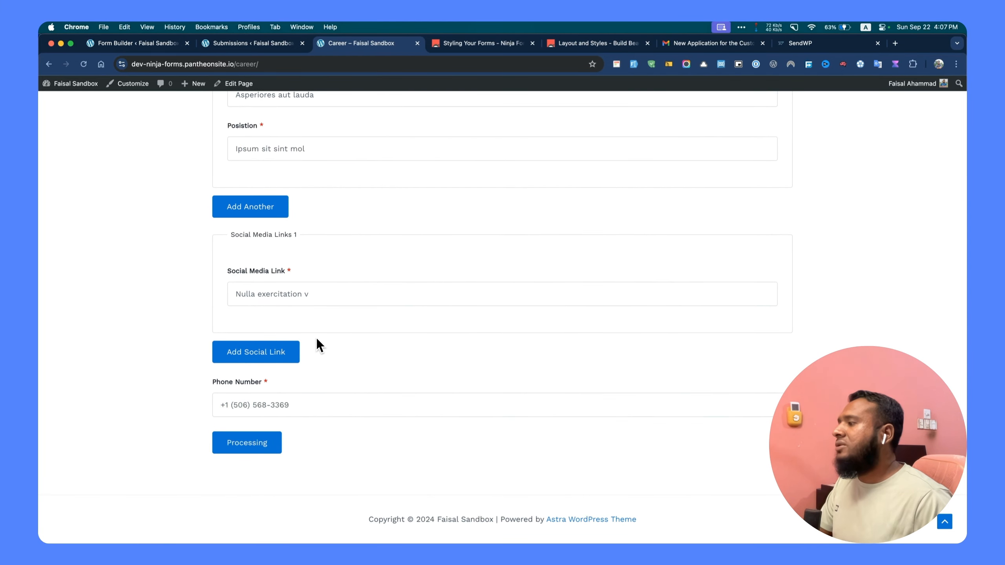
# - Check the newest submission's Filter Applicant value in the submissions list, then switch to the Calculator app
pyautogui.click(222, 43)
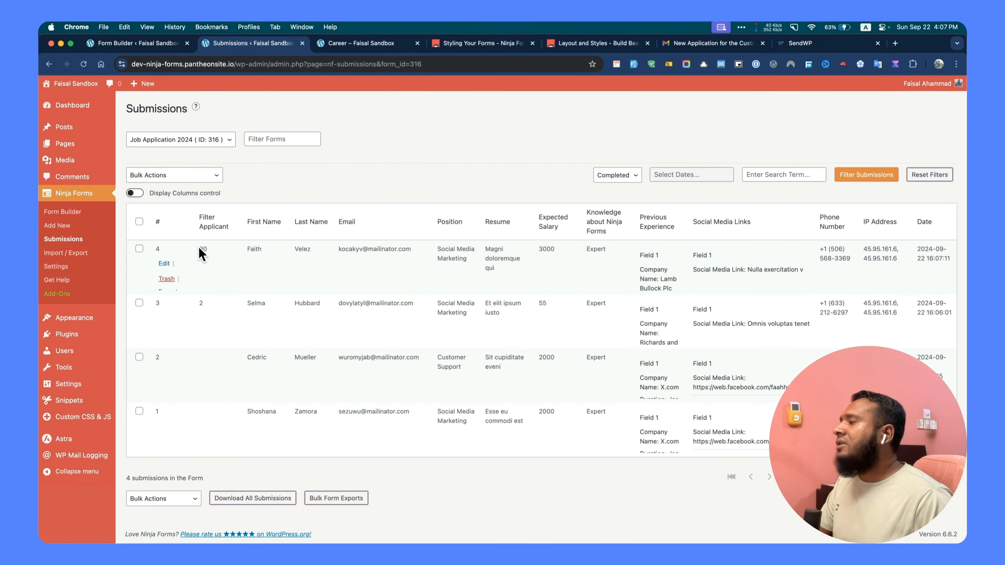
pyautogui.moveTo(199, 246); pyautogui.dragTo(207, 247)
pyautogui.press('super+Tab')
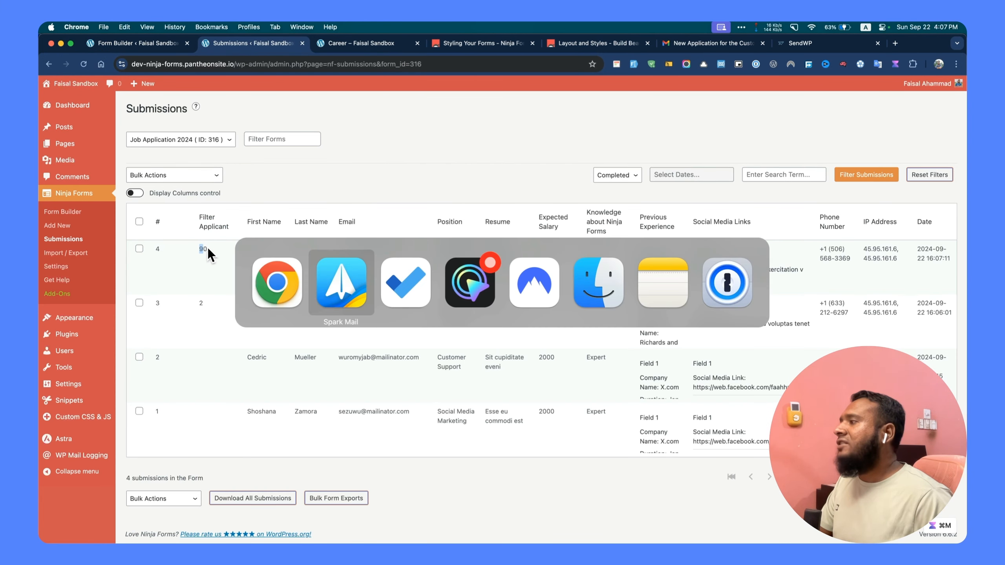
pyautogui.press('super+Tab')
pyautogui.press('super+Tab')
pyautogui.press('super+Tab')
pyautogui.press('super+Tab')
pyautogui.press('super+Tab')
pyautogui.press('super+Tab')
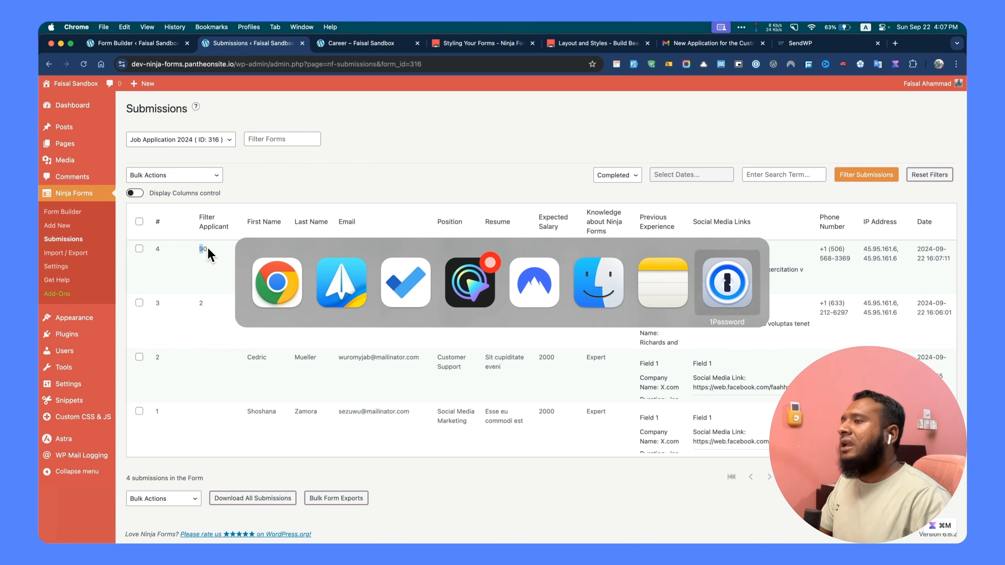
pyautogui.hotkey('alt', 'space')
pyautogui.write('cal')
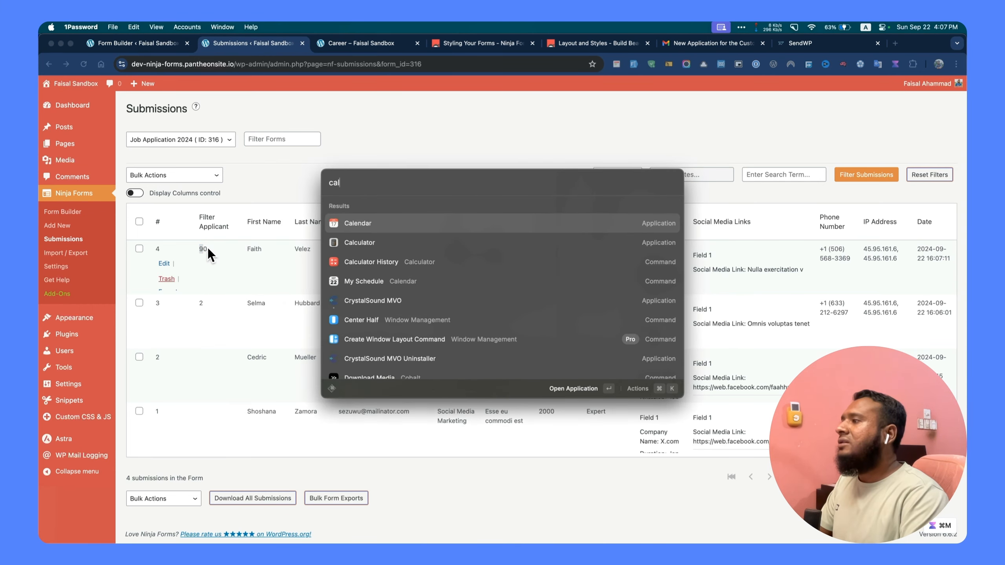
pyautogui.press('Down')
pyautogui.press('Return')
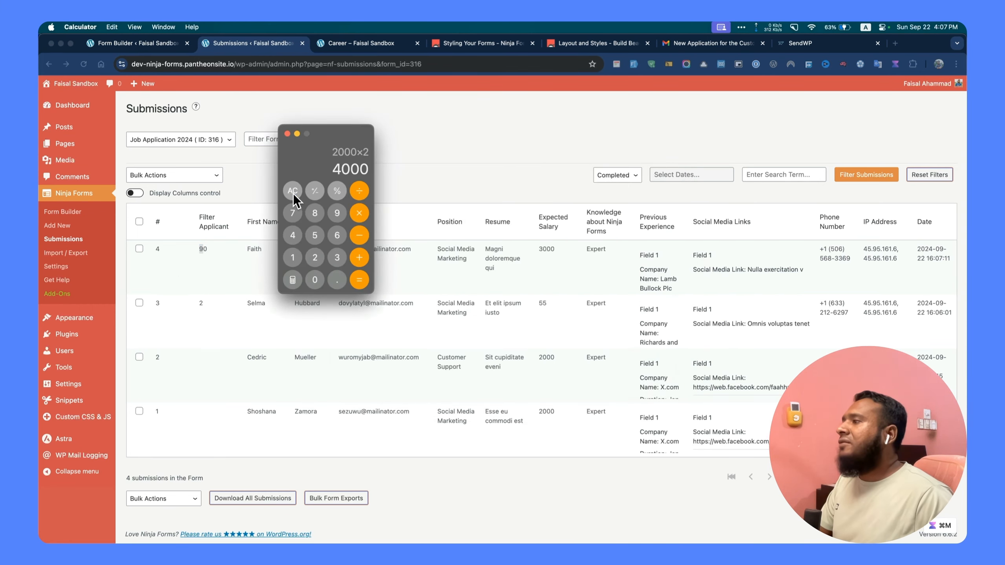
# - Calculate 3000 × 3 × 0.01 and compare the result with the newest submission's Filter Applicant value in Chrome
pyautogui.click(293, 192)
pyautogui.click(336, 258)
pyautogui.click(321, 275)
pyautogui.click(322, 276)
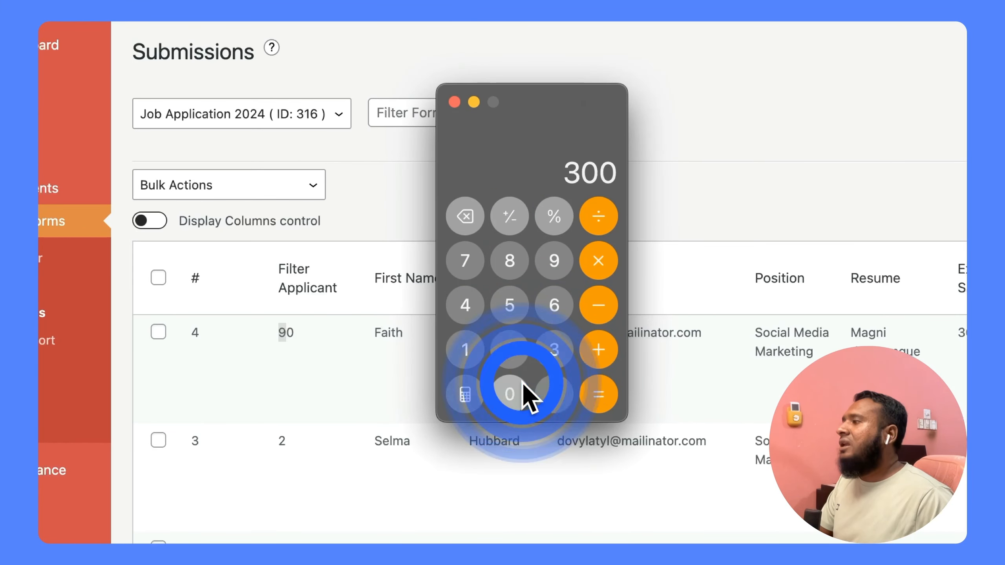
pyautogui.click(523, 383)
pyautogui.click(599, 261)
pyautogui.click(554, 352)
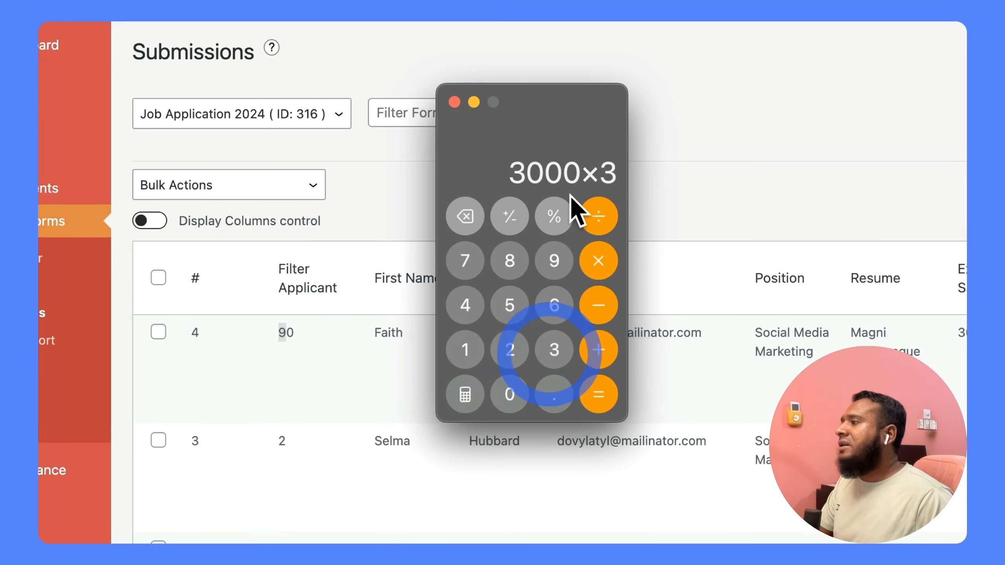
pyautogui.click(600, 263)
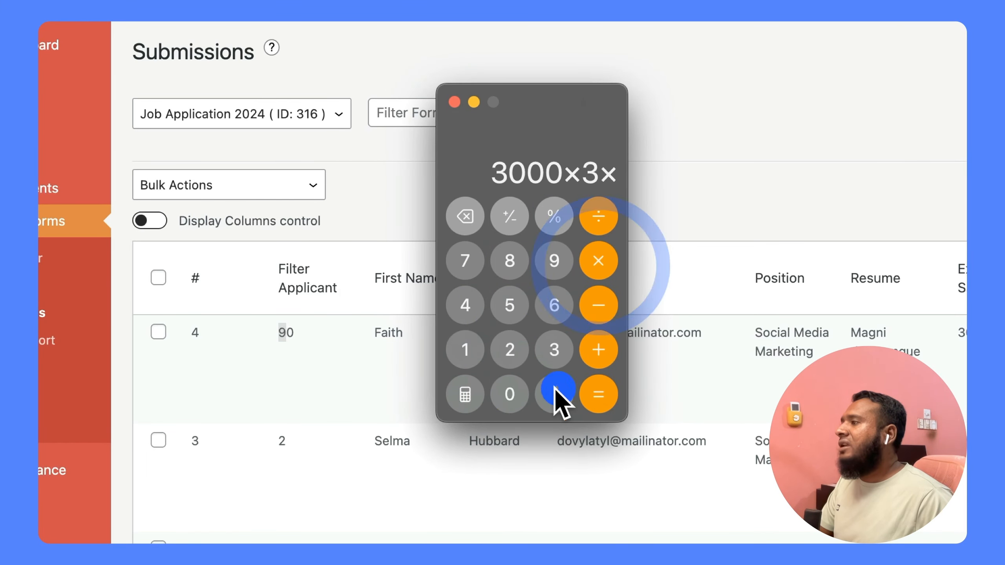
pyautogui.click(556, 392)
pyautogui.click(495, 382)
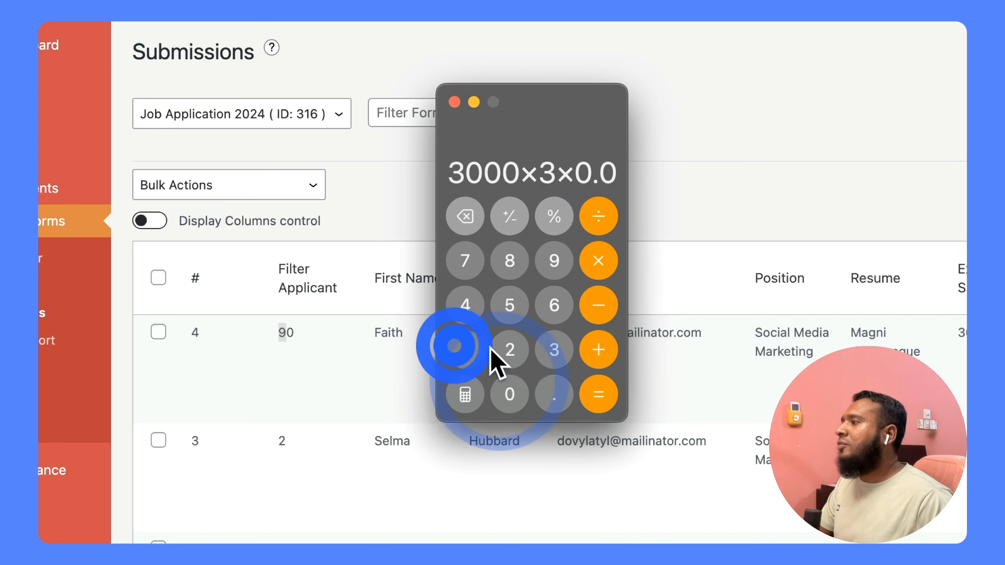
pyautogui.click(455, 346)
pyautogui.click(596, 396)
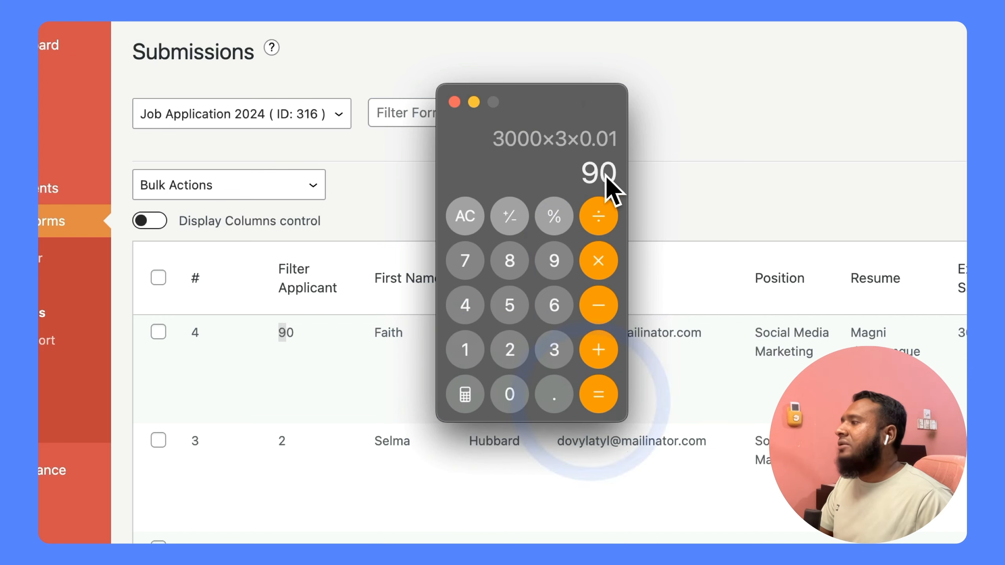
pyautogui.click(692, 163)
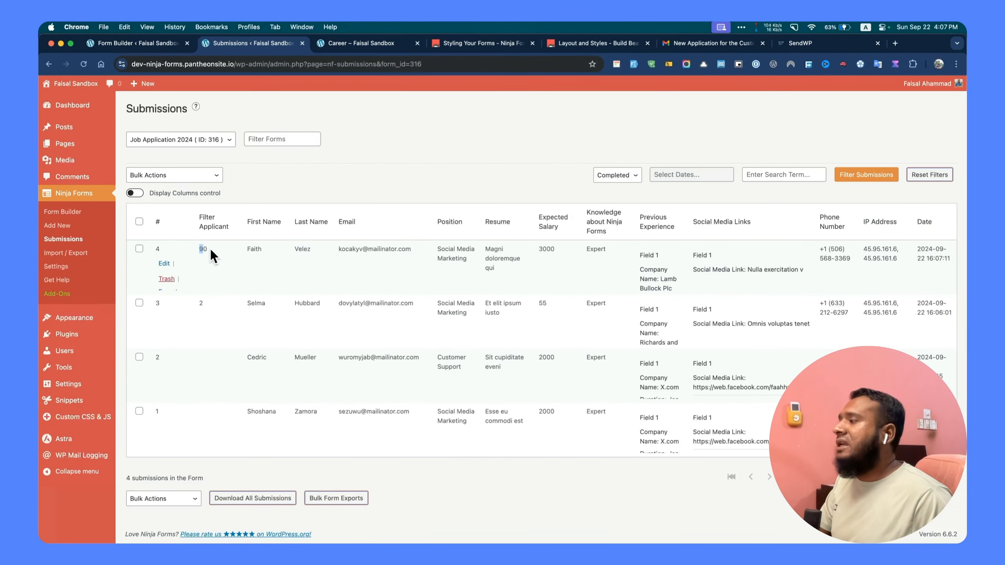
pyautogui.click(209, 248)
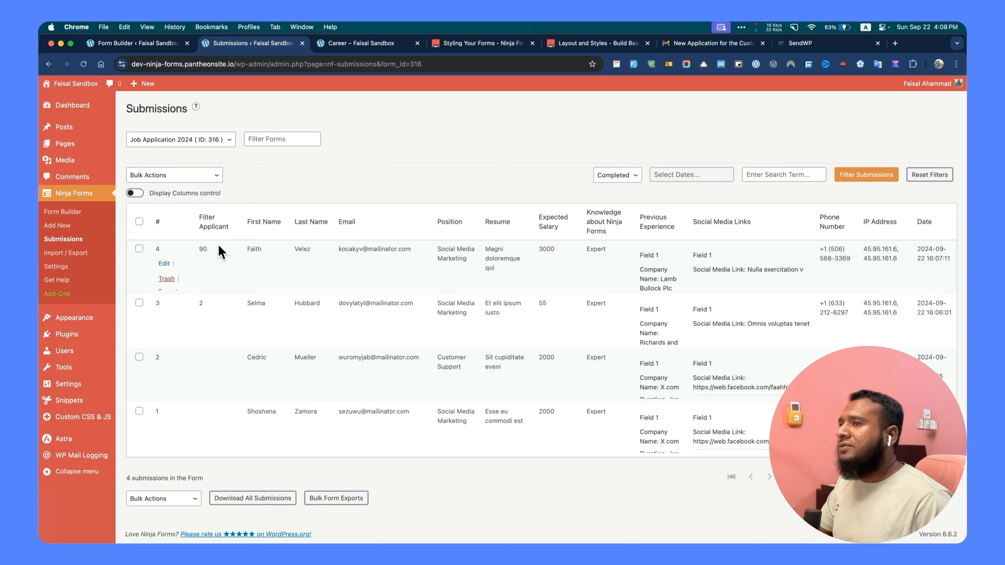
# - Look over the blank Job Application 2024 form on the Career page, from Knowledge about Ninja Forms down to Submit
pyautogui.hotkey('ctrl', 'Tab')
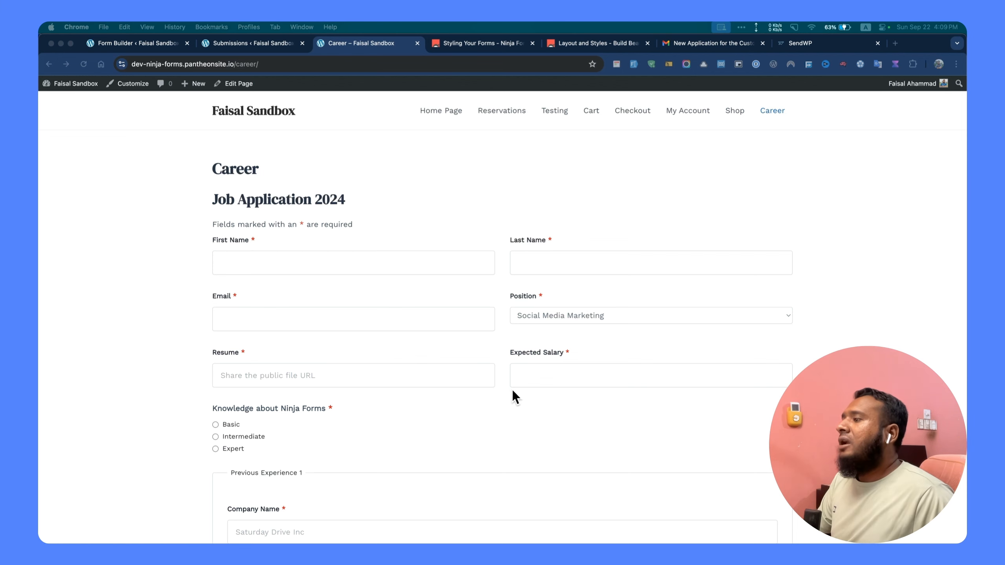
pyautogui.scroll(-8, 466, 385)
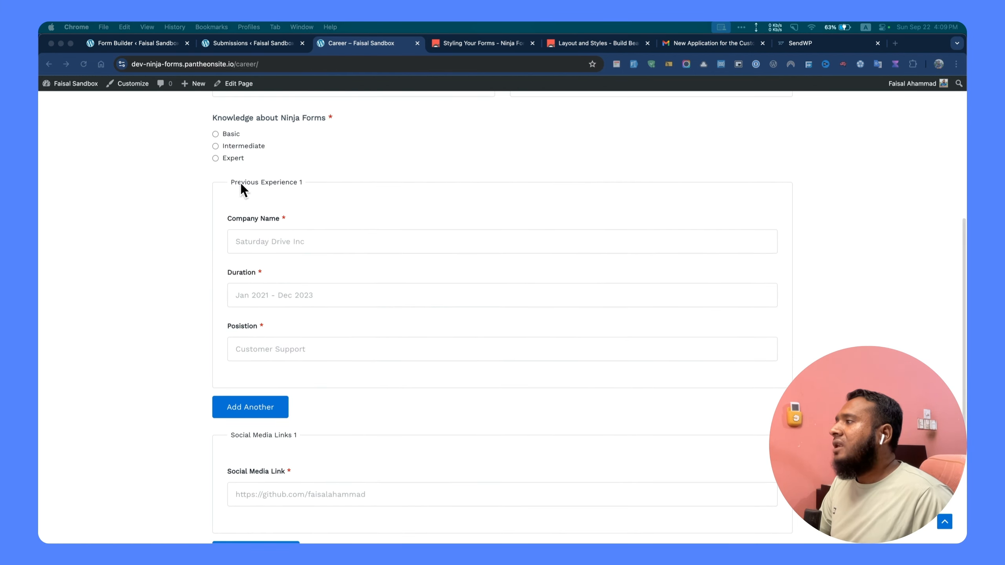
pyautogui.click(282, 242)
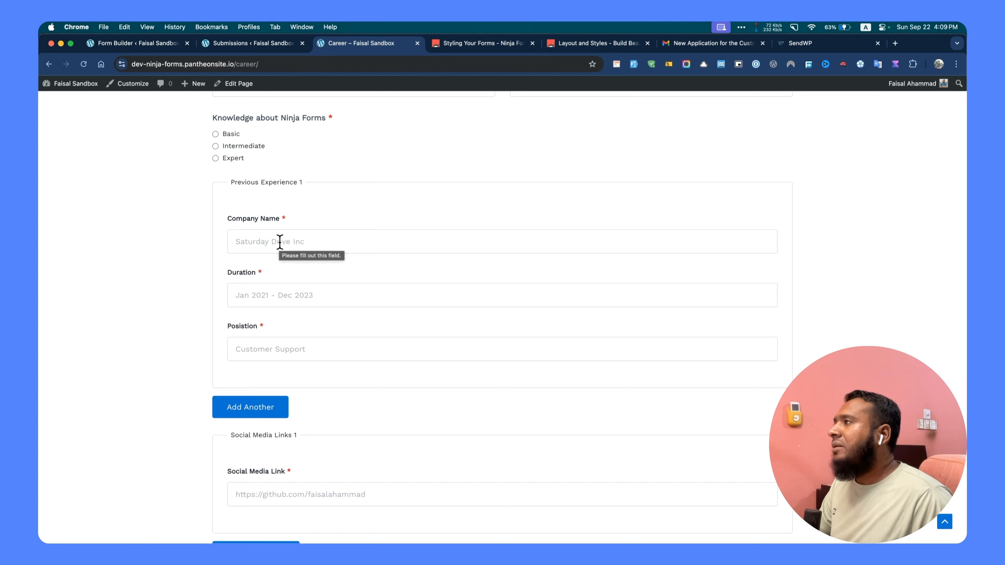
pyautogui.scroll(-5, 279, 242)
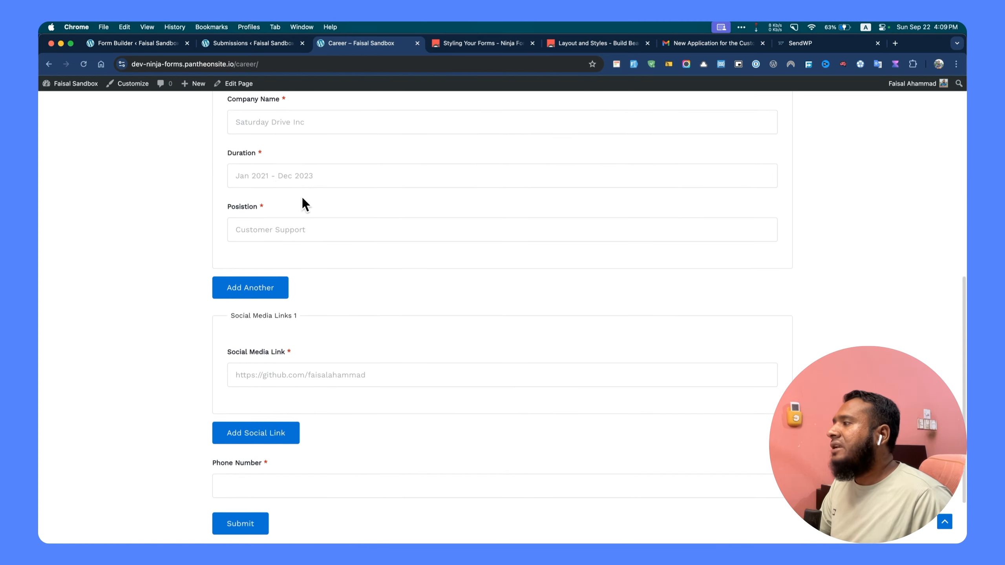
pyautogui.scroll(-3, 302, 199)
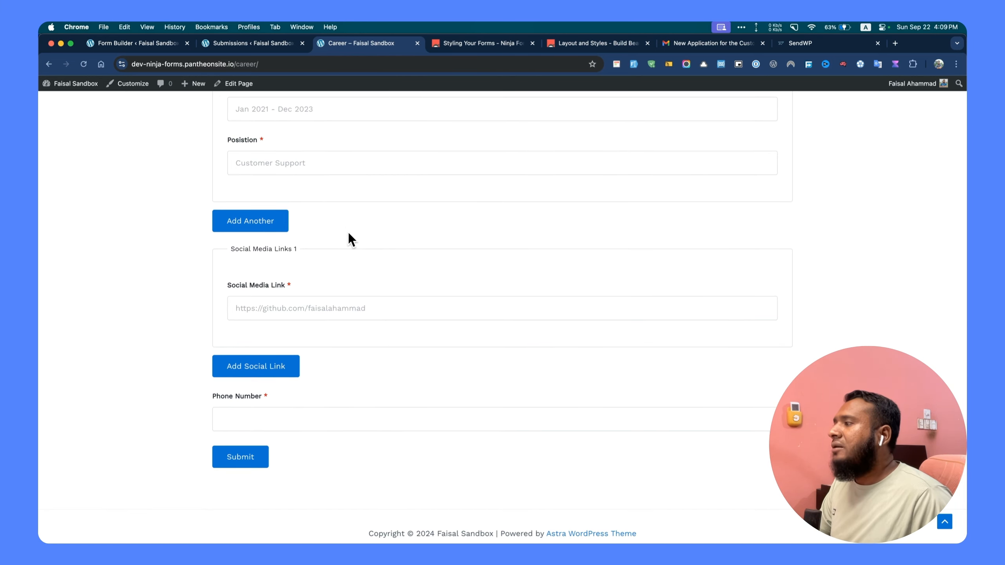
# - Close the form builder and activate the installed plugin Disposable Email Blocker - Ninja Forms
pyautogui.click(157, 43)
pyautogui.click(941, 101)
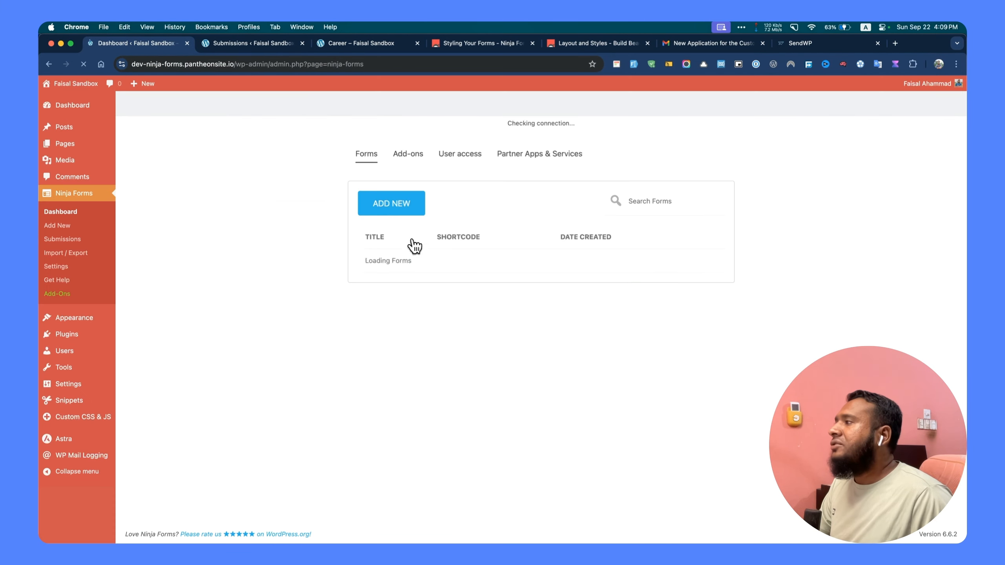
pyautogui.click(73, 334)
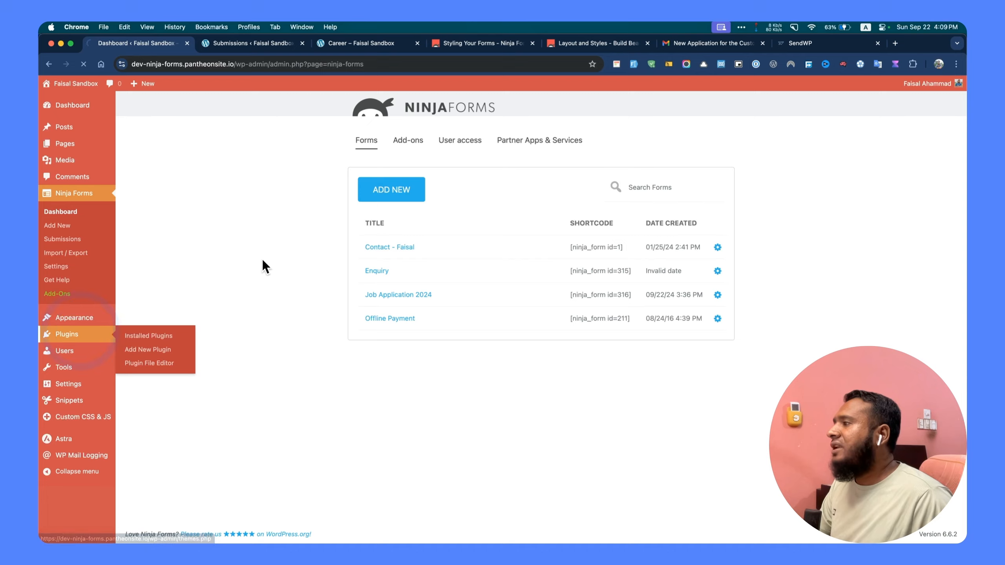
pyautogui.scroll(-10, 263, 264)
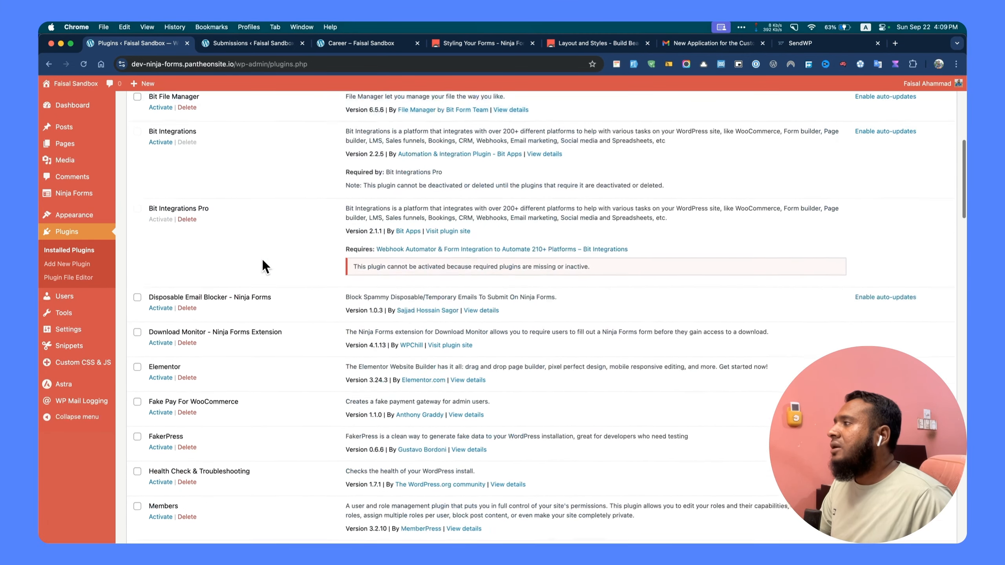
pyautogui.scroll(5, 248, 255)
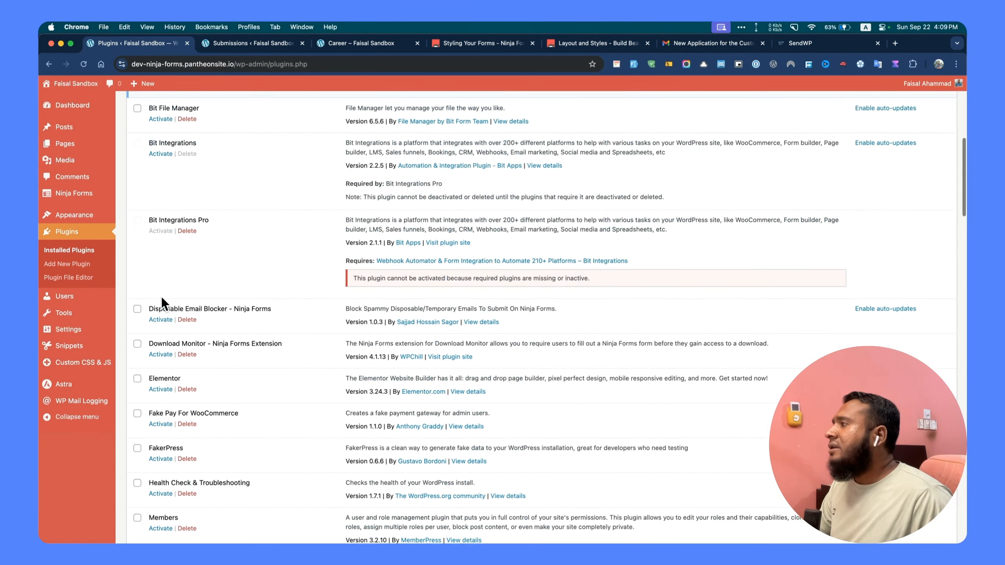
pyautogui.scroll(1, 187, 326)
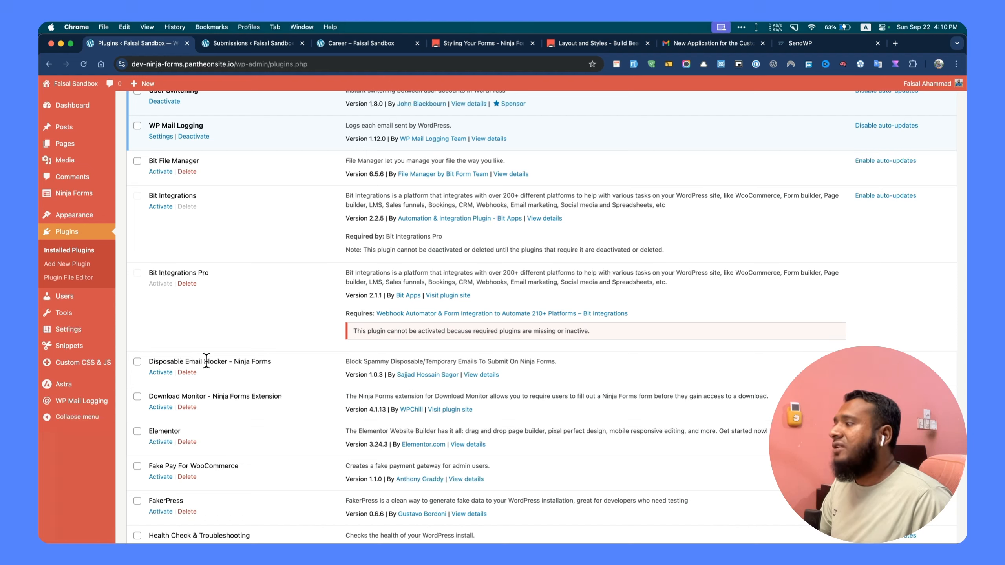
pyautogui.moveTo(151, 359); pyautogui.dragTo(284, 363)
pyautogui.click(341, 293)
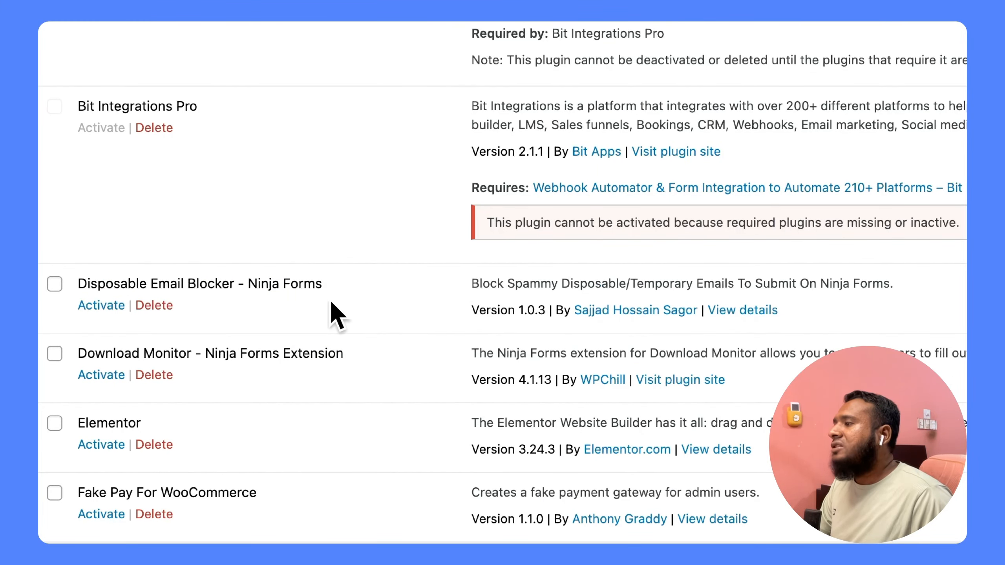
pyautogui.click(101, 305)
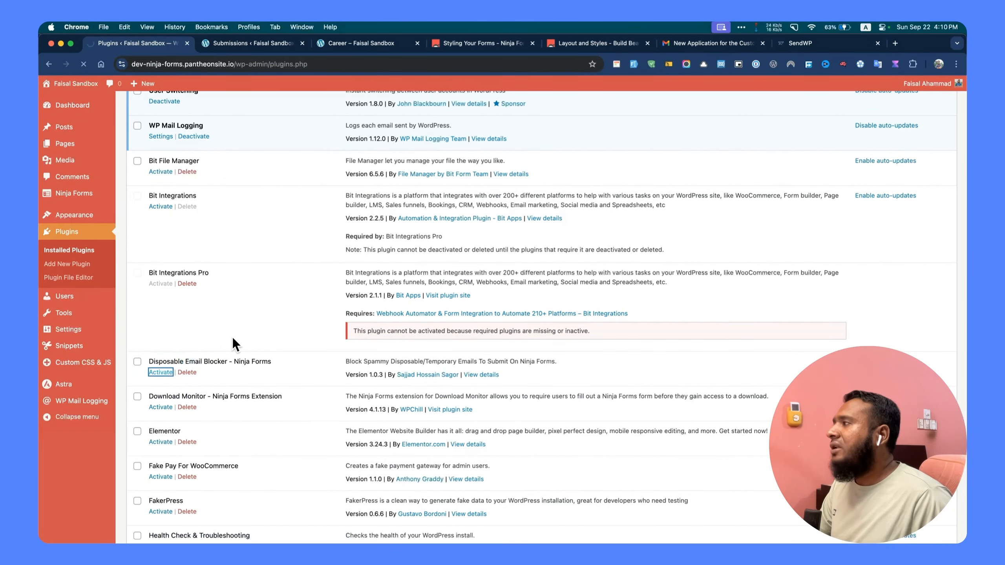
# - Open the Ninja Forms dashboard in a separate browser tab and show the Advanced settings of Job Application 2024
pyautogui.keyDown('super'); pyautogui.click(74, 193); pyautogui.keyUp('super')
pyautogui.click(241, 45)
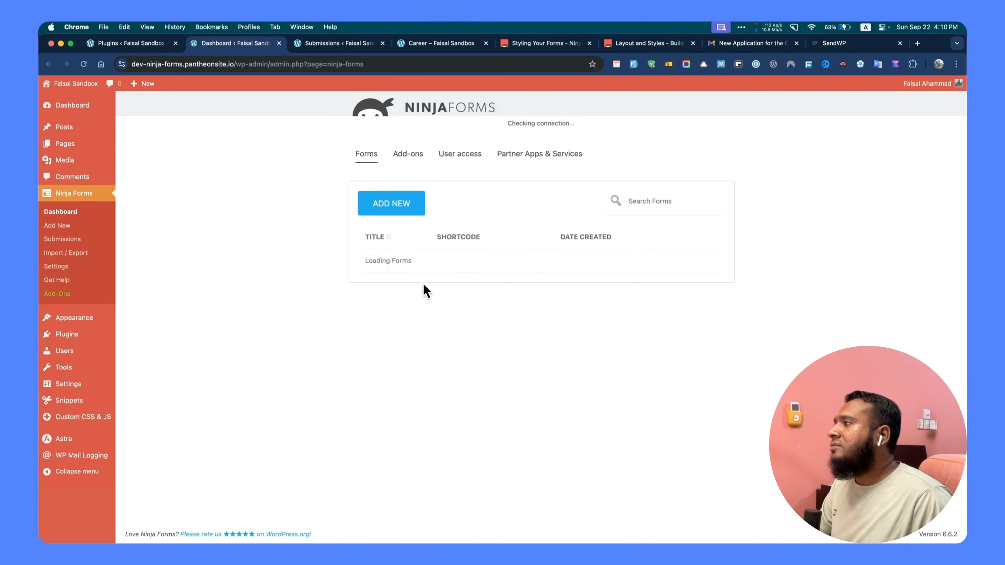
pyautogui.click(392, 294)
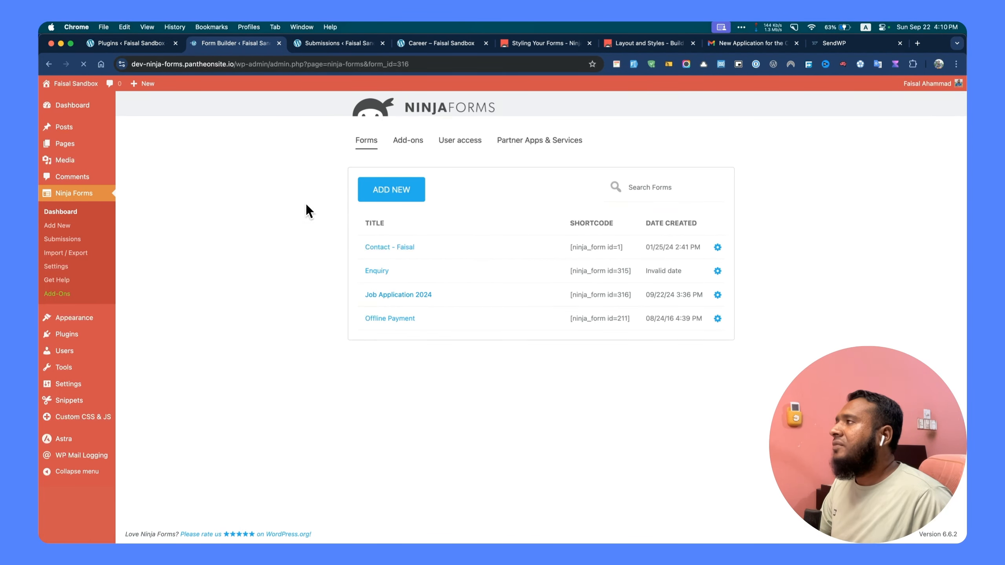
pyautogui.click(222, 135)
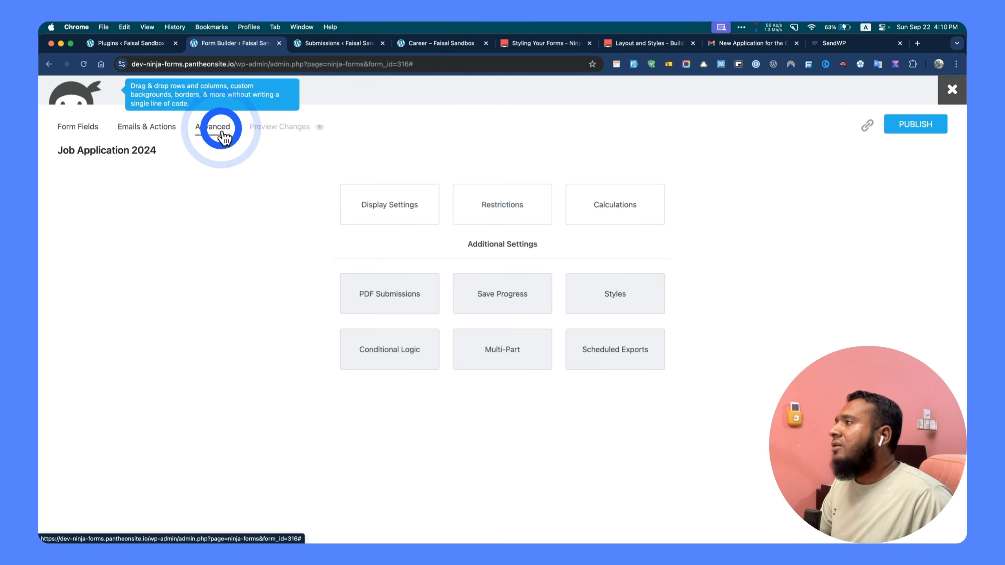
# - Check the disposable email message and the Block Disposable/Temporary Emails option in the form's advanced display settings
pyautogui.click(358, 206)
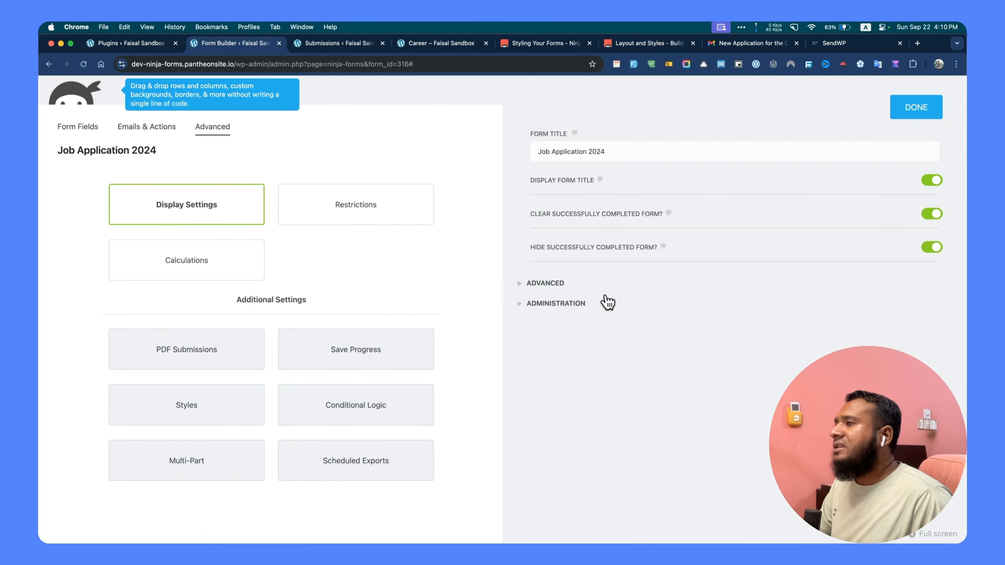
pyautogui.click(560, 282)
pyautogui.scroll(-15, 608, 304)
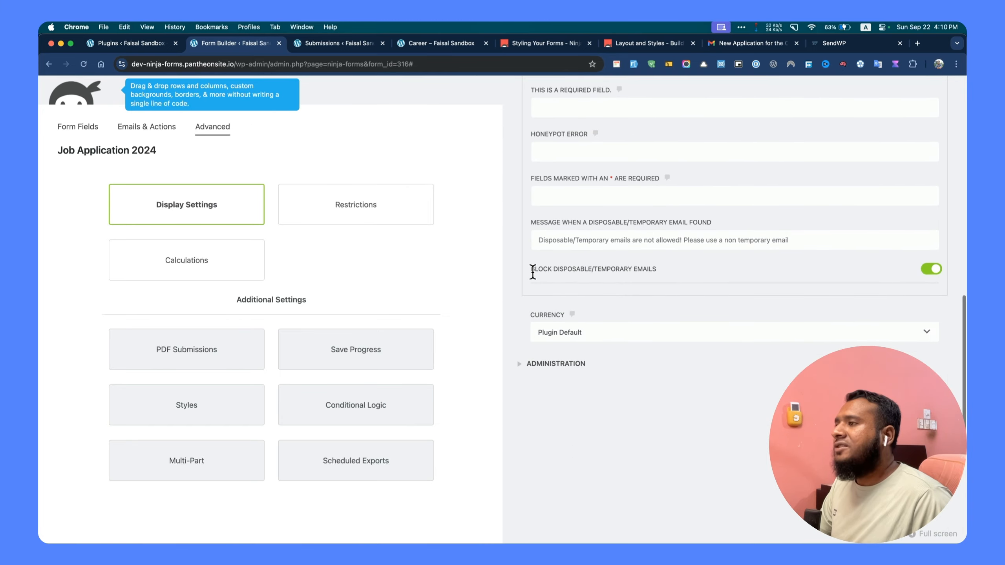
pyautogui.moveTo(531, 270); pyautogui.dragTo(820, 270)
pyautogui.click(831, 270)
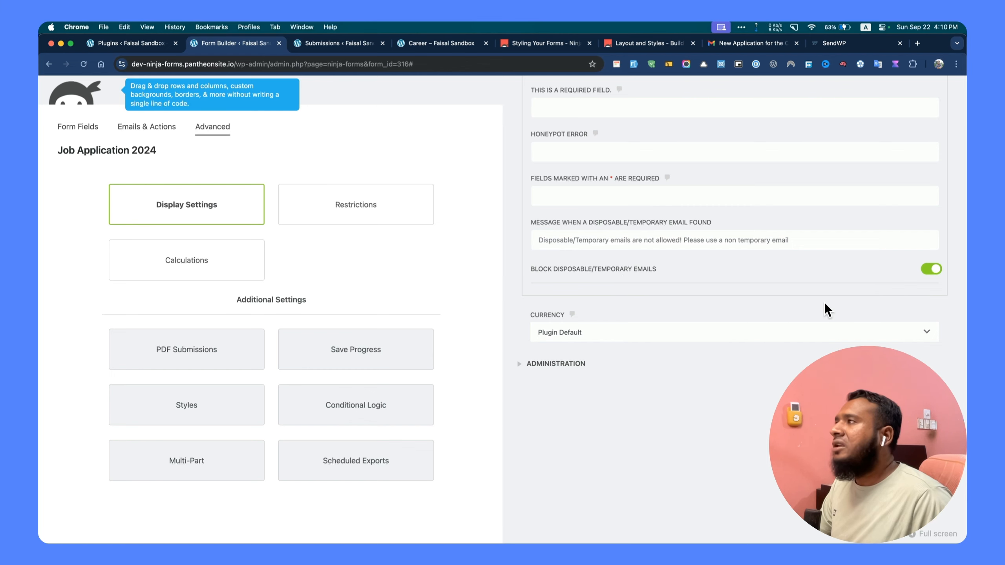
pyautogui.click(534, 241)
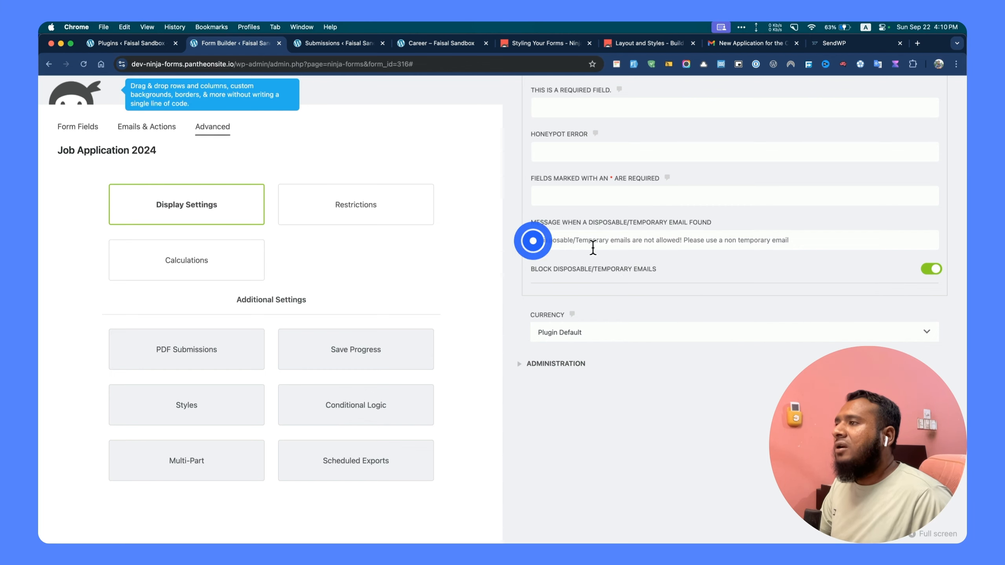
pyautogui.click(811, 242)
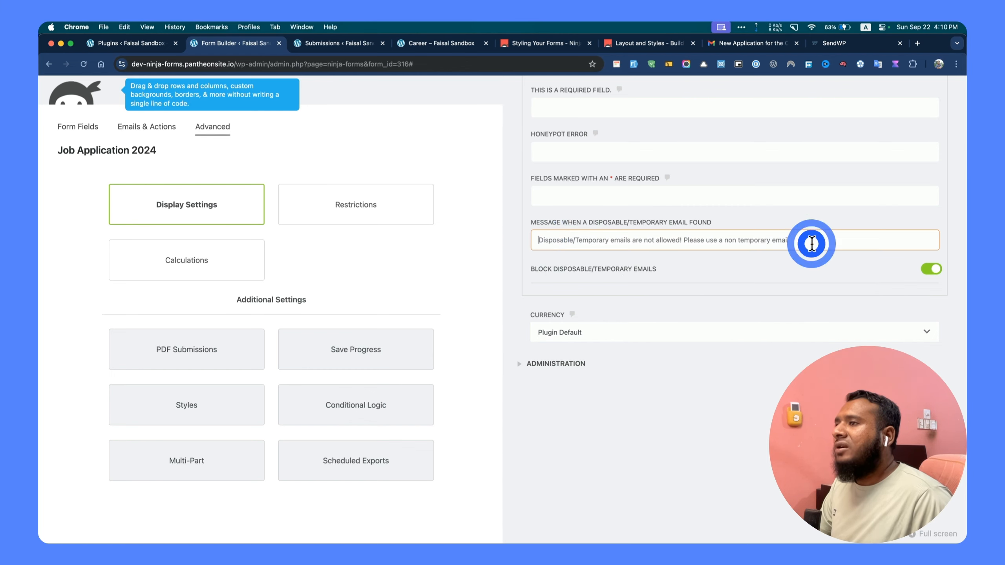
# - View the details of the installed plugin Disposable Email Blocker - Ninja Forms and open the GitHub link in its credits
pyautogui.click(111, 44)
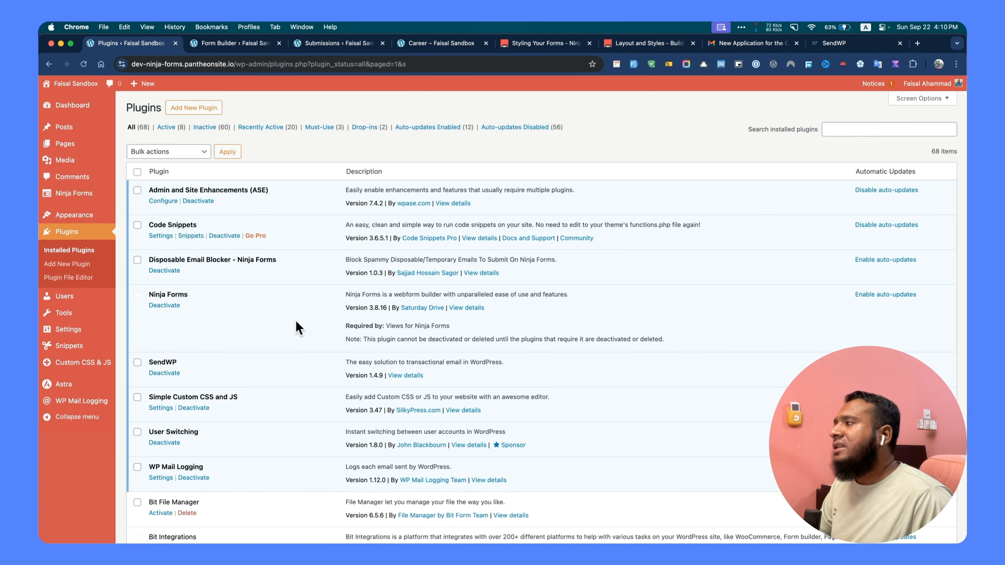
pyautogui.scroll(-2, 296, 320)
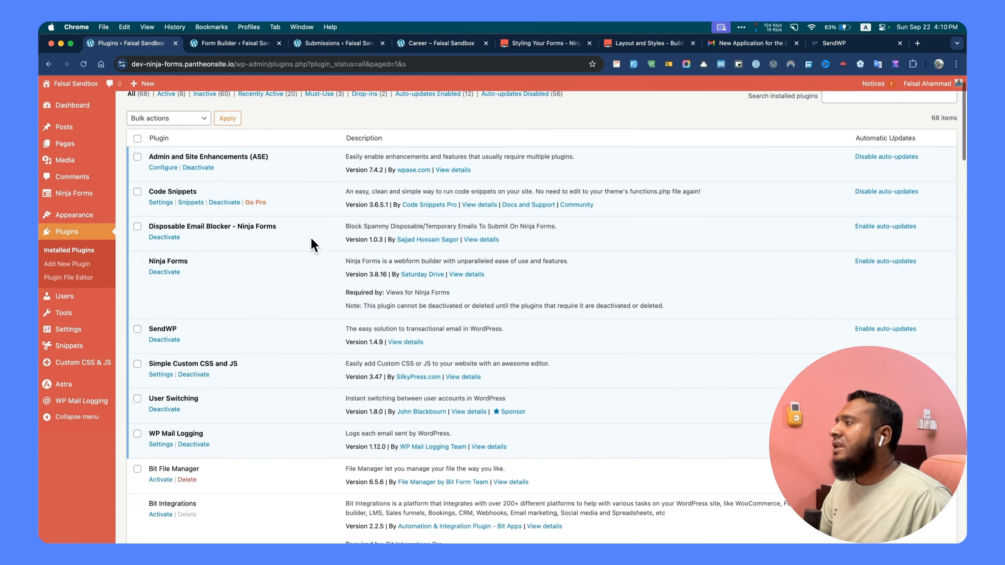
pyautogui.click(490, 240)
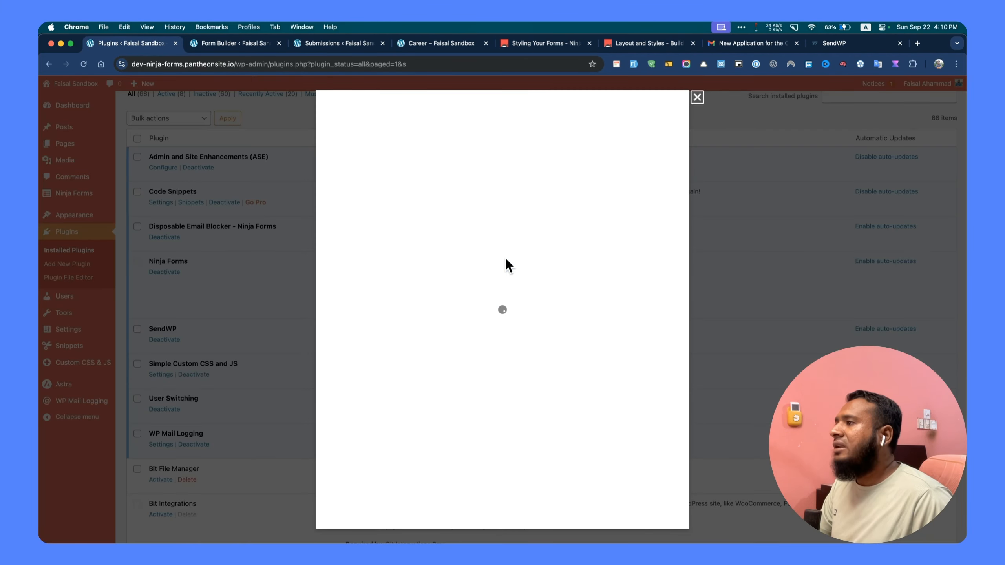
pyautogui.scroll(-2, 487, 308)
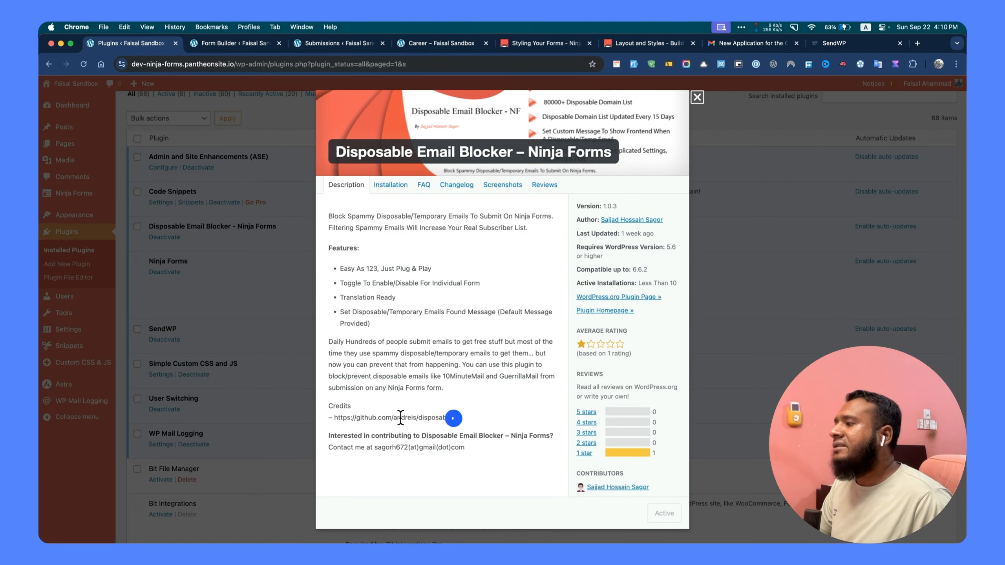
pyautogui.moveTo(401, 417); pyautogui.dragTo(335, 420)
pyautogui.rightClick(354, 420)
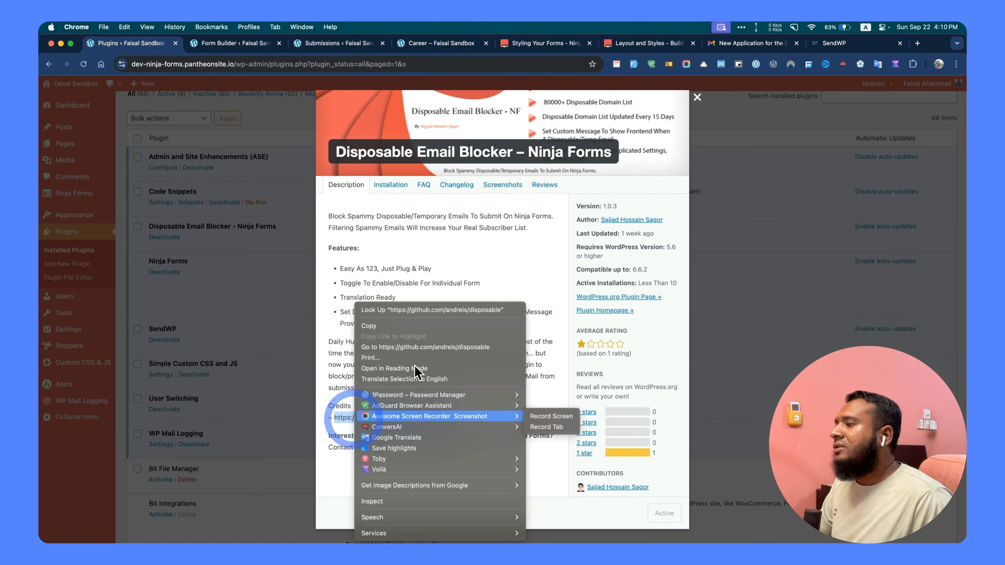
pyautogui.click(422, 343)
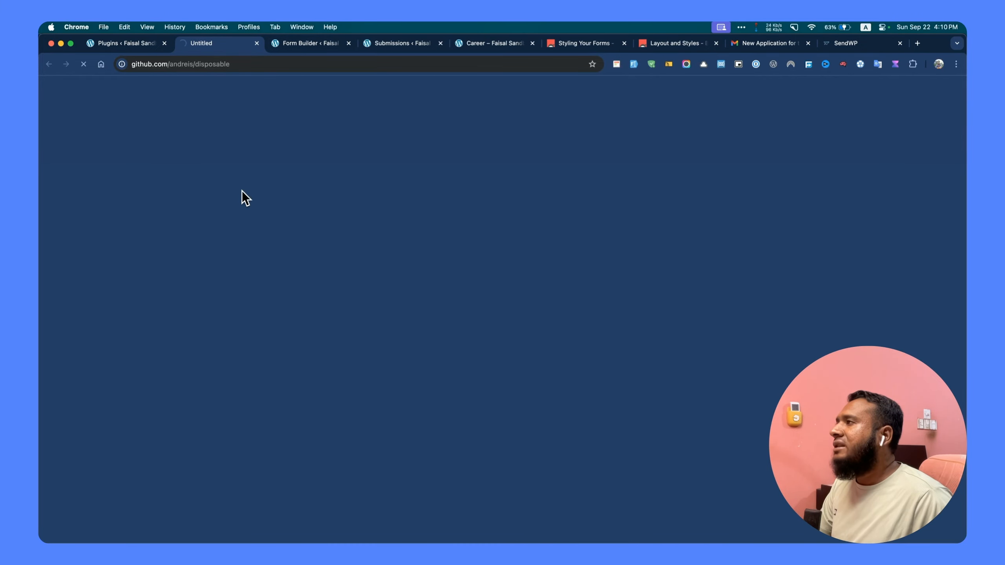
# - Read the disposable email domains README down to the domain list update section, closing the repository page and the plugin details when done
pyautogui.scroll(-10, 316, 273)
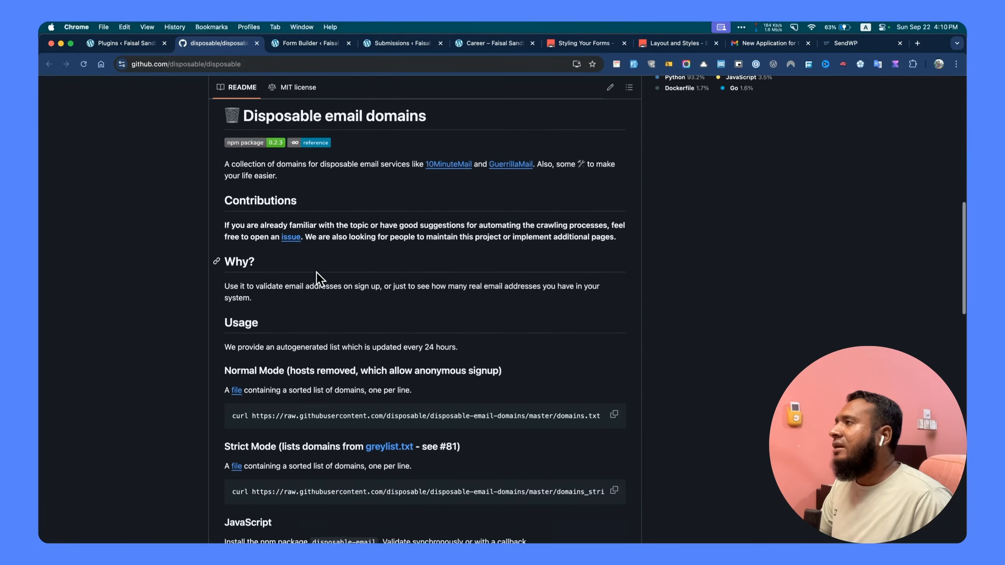
pyautogui.scroll(-4, 317, 272)
pyautogui.scroll(-10, 313, 272)
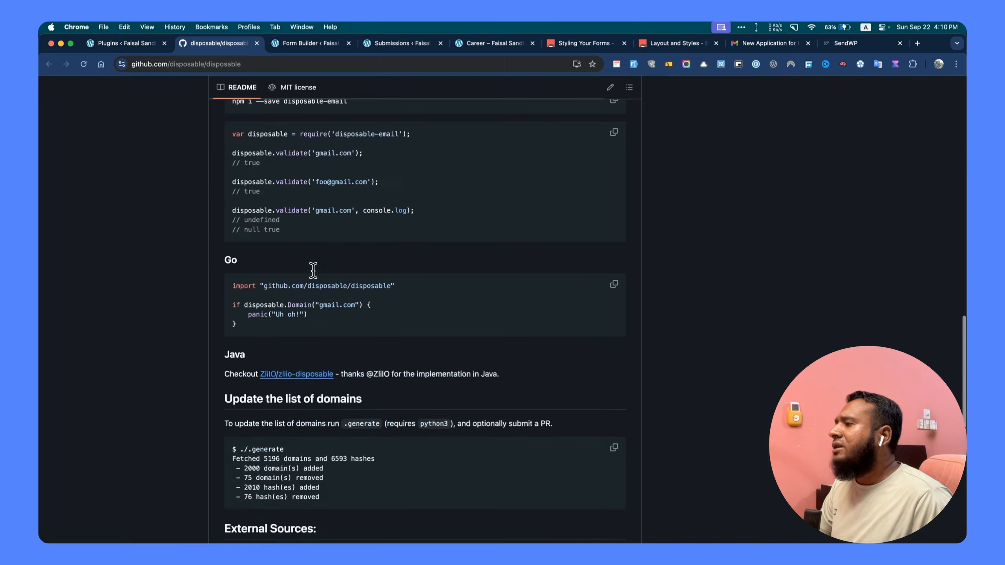
pyautogui.moveTo(244, 325); pyautogui.dragTo(288, 325)
pyautogui.click(351, 324)
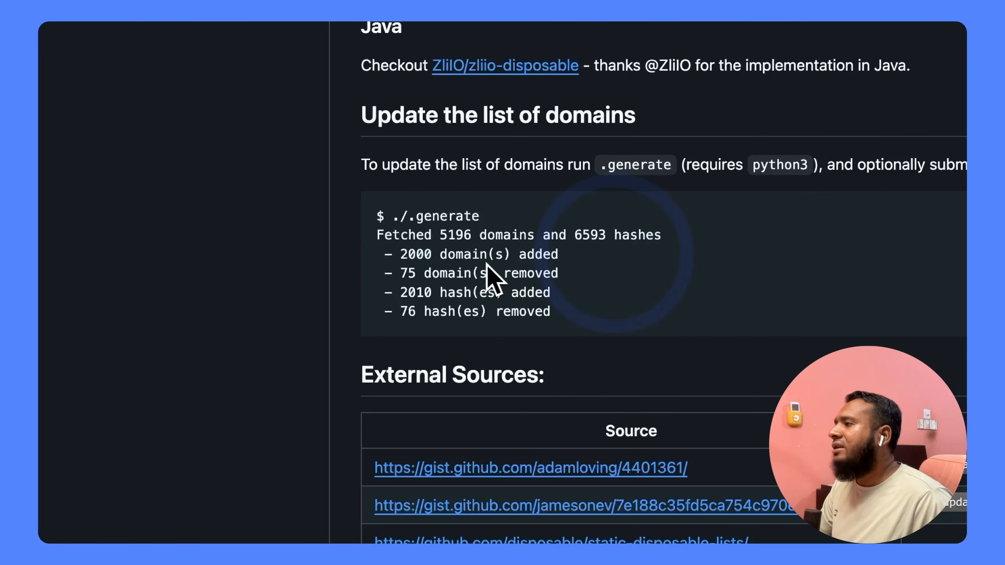
pyautogui.moveTo(392, 274); pyautogui.dragTo(610, 311)
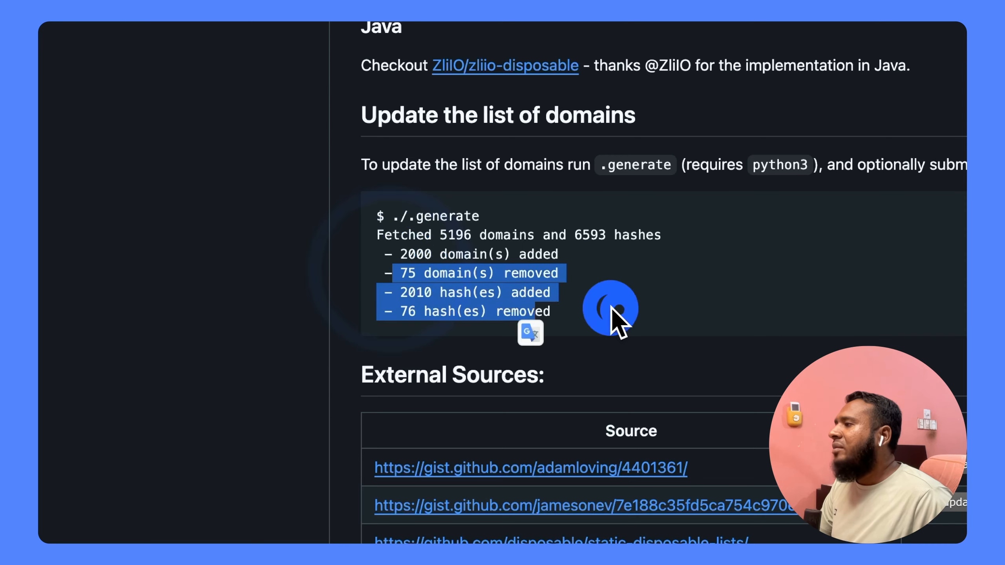
pyautogui.click(609, 311)
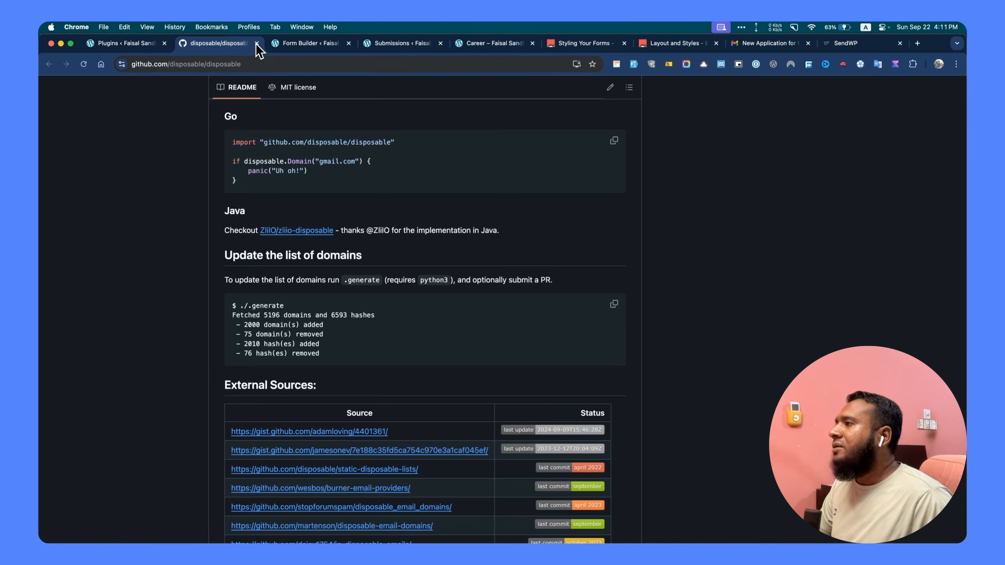
pyautogui.click(256, 44)
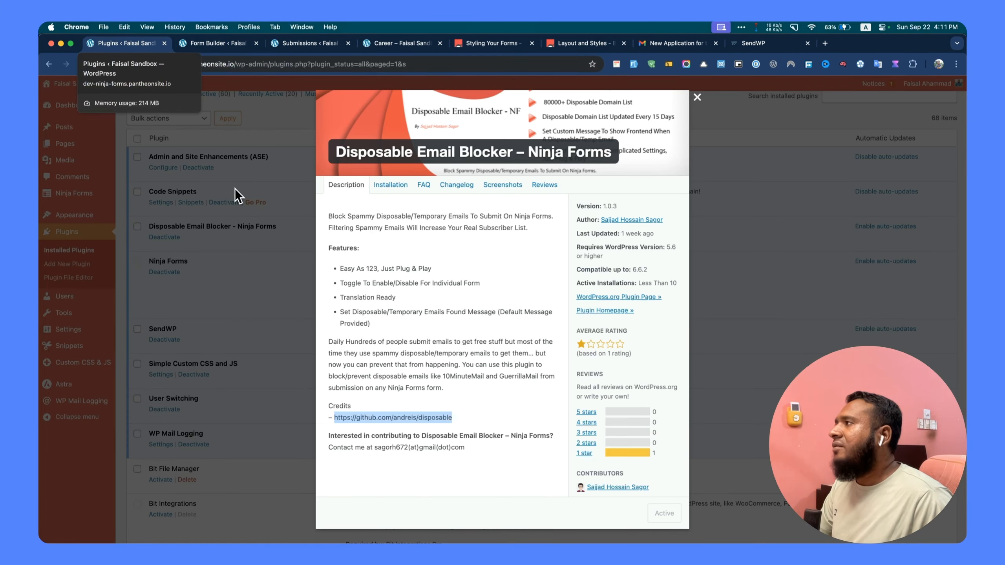
pyautogui.click(705, 97)
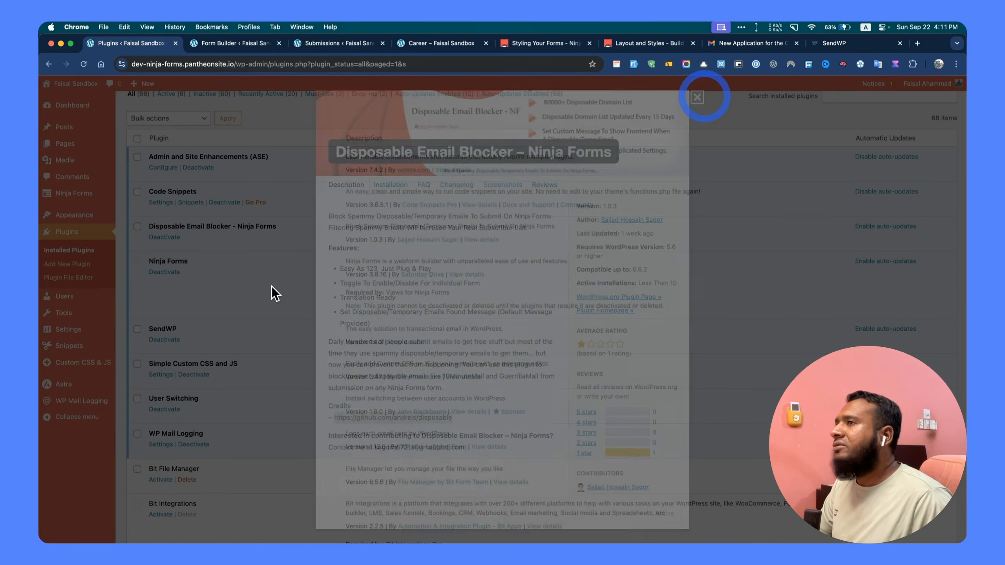
# - Activate the installed plugin Smart Phone Addon for Ninja Forms
pyautogui.scroll(-20, 272, 287)
pyautogui.scroll(-20, 272, 288)
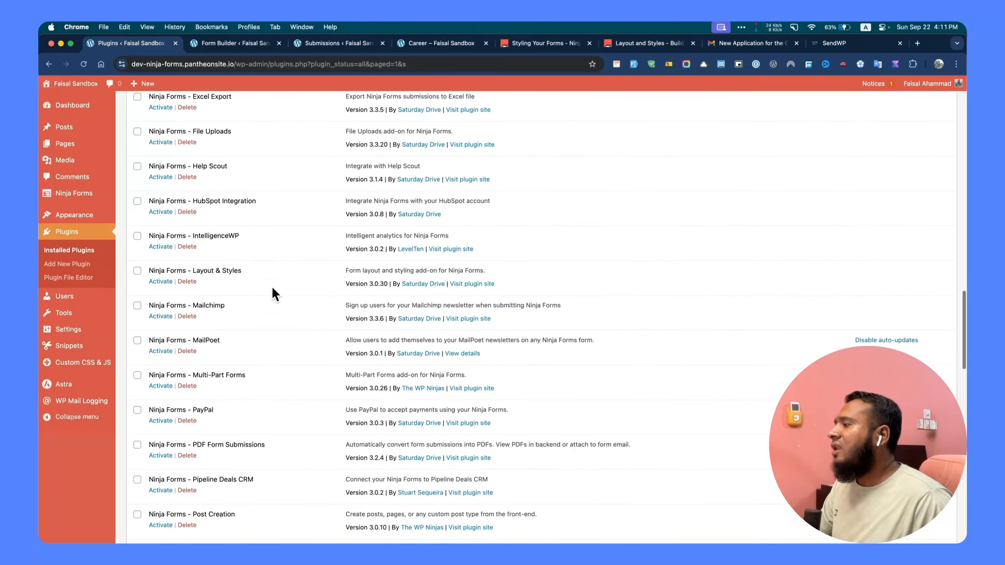
pyautogui.scroll(-10, 272, 286)
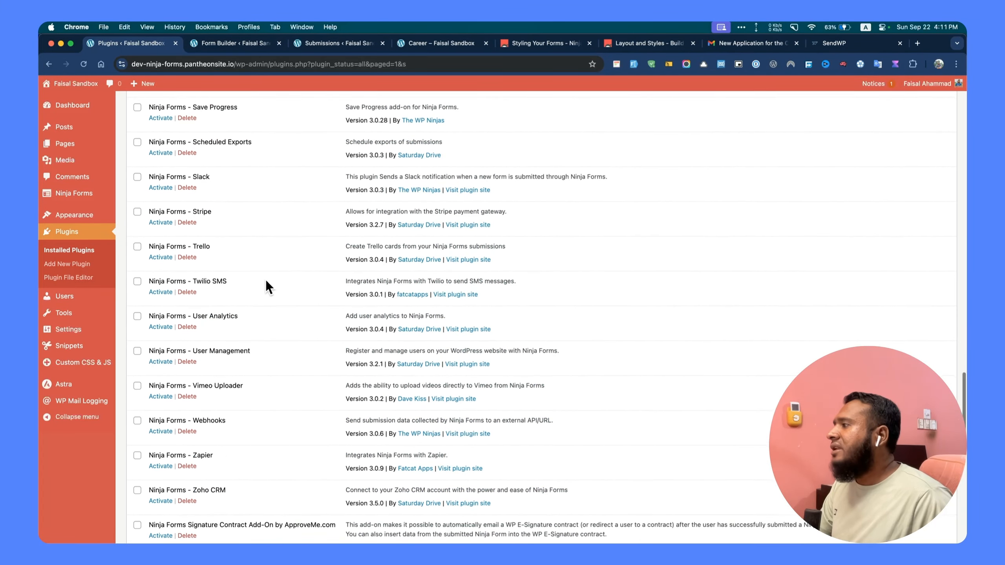
pyautogui.scroll(-3, 266, 281)
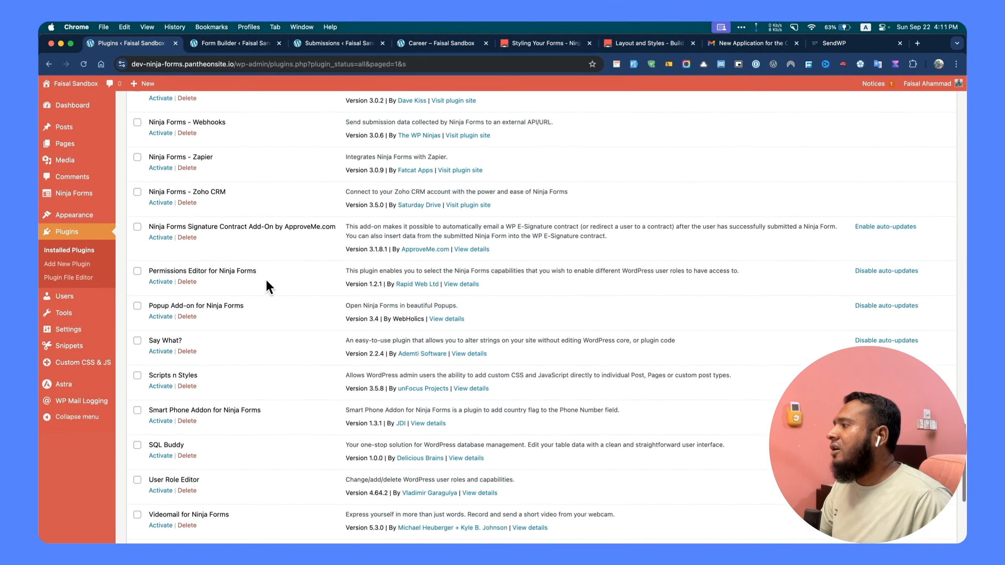
pyautogui.scroll(-5, 266, 282)
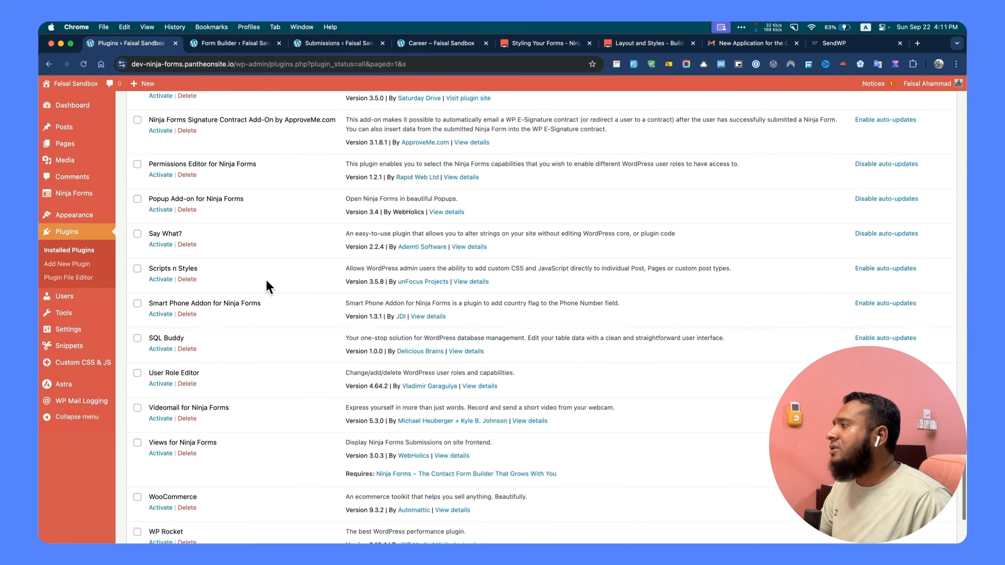
pyautogui.click(160, 241)
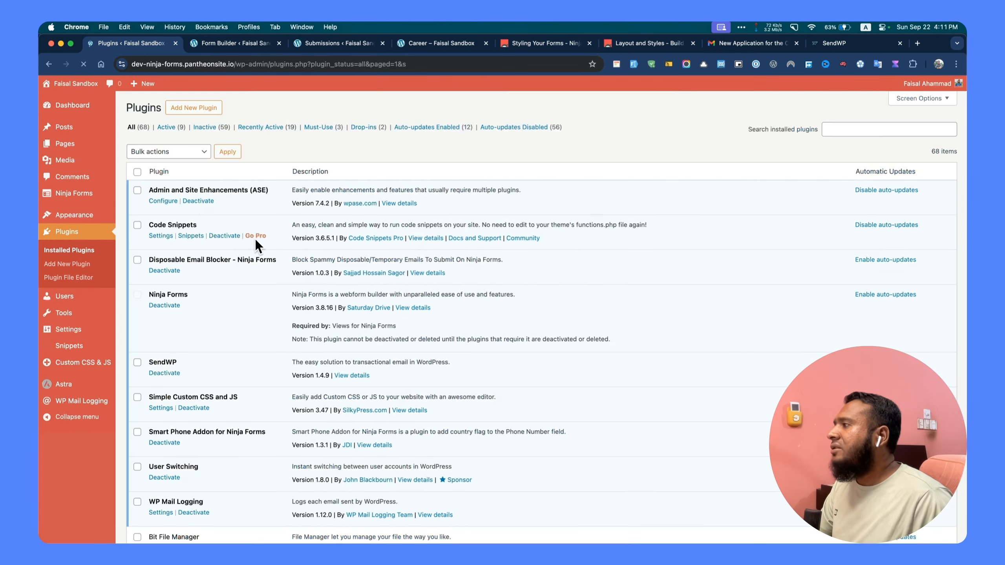
# - Return to the form fields of Job Application 2024 and reload the form builder, discarding unsaved changes
pyautogui.click(205, 41)
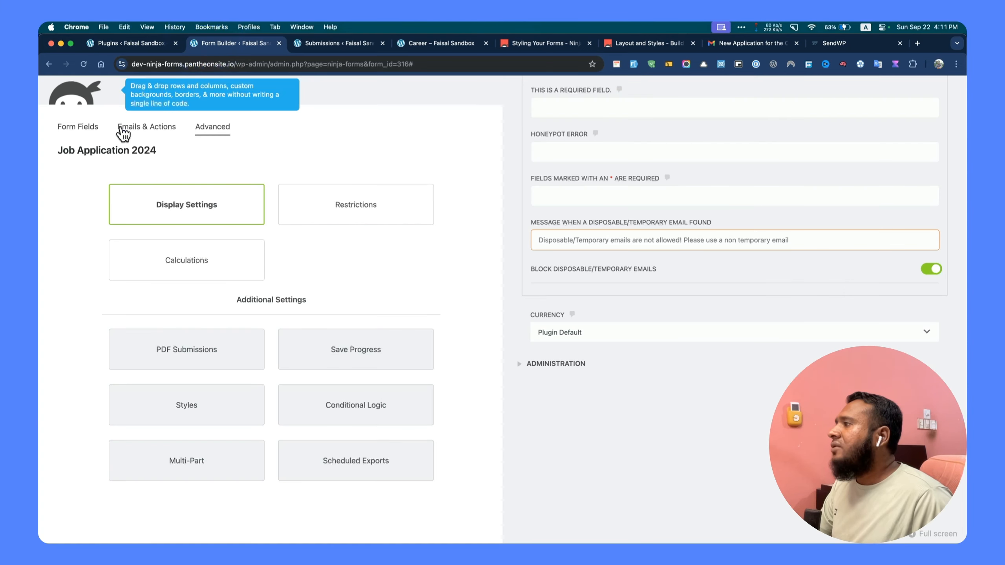
pyautogui.click(92, 128)
pyautogui.press('super+r')
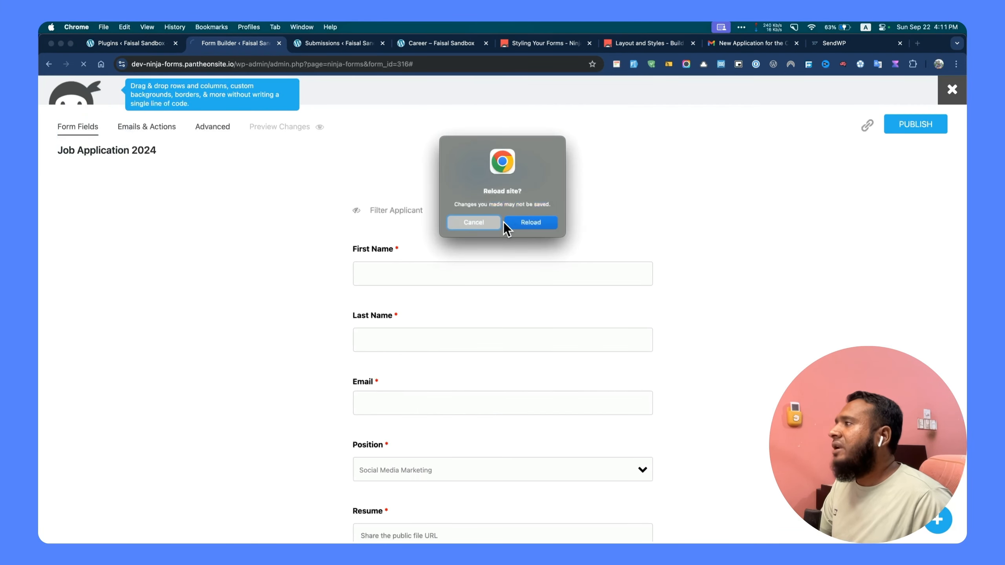
pyautogui.click(513, 224)
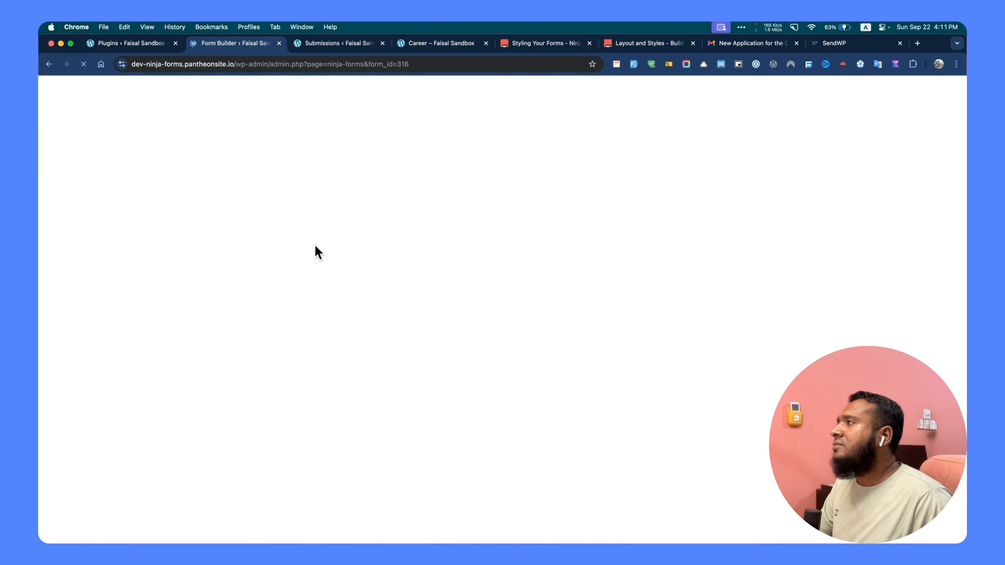
# - Filter the available fields by "pho", add a Smart Phone field to the form and make it required
pyautogui.click(491, 171)
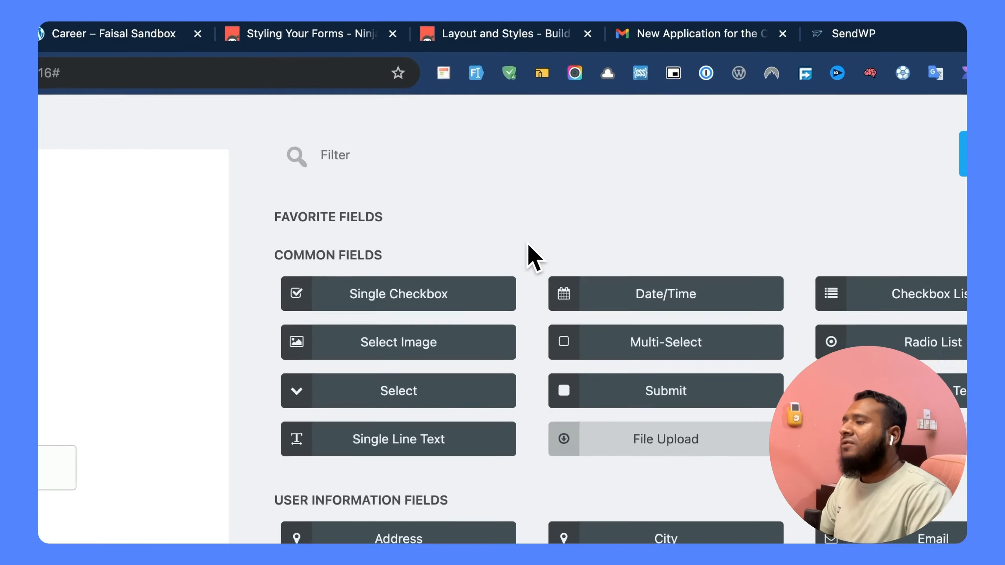
pyautogui.write('pho')
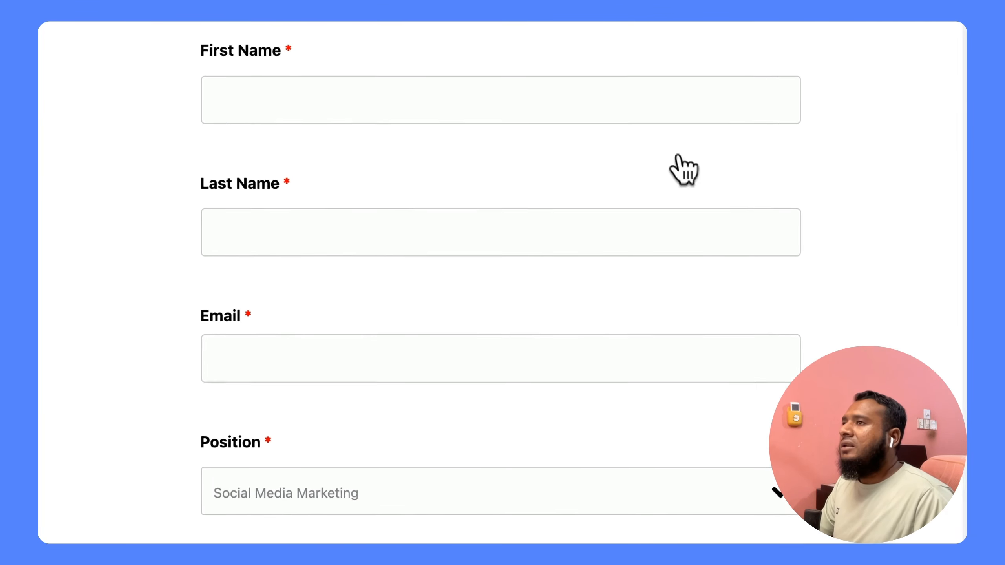
pyautogui.scroll(-10, 689, 169)
pyautogui.scroll(-15, 687, 159)
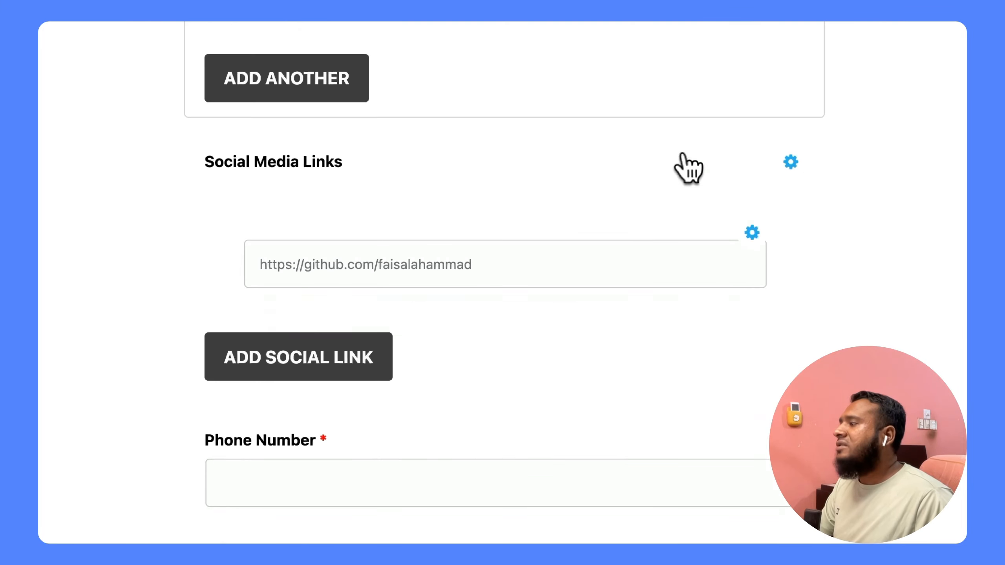
pyautogui.click(408, 174)
pyautogui.moveTo(413, 115); pyautogui.dragTo(497, 111)
pyautogui.click(381, 106)
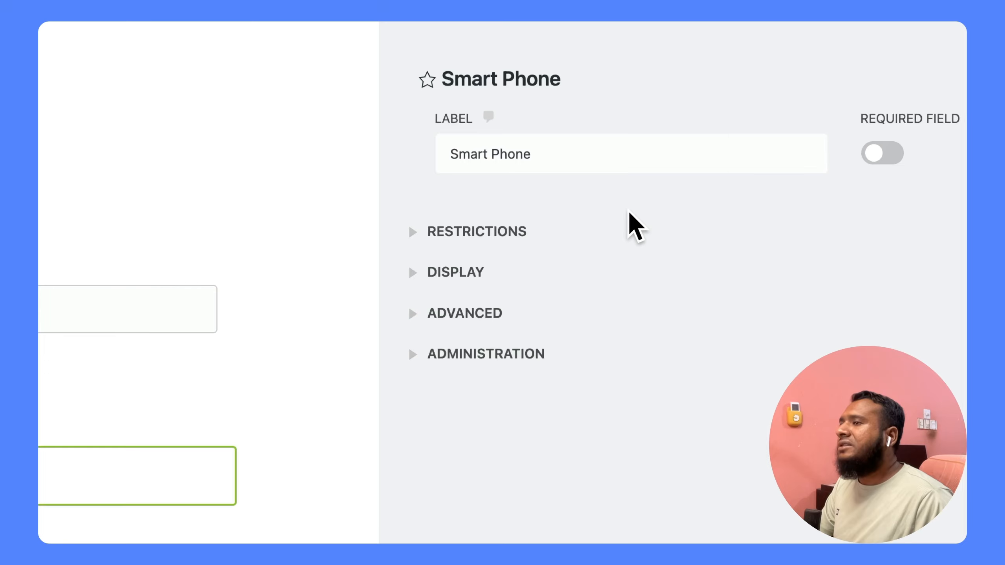
pyautogui.click(591, 153)
# - Expand the Smart Phone field's restrictions and select Bangladesh, Benin and Brunei as its preferred countries
pyautogui.click(221, 231)
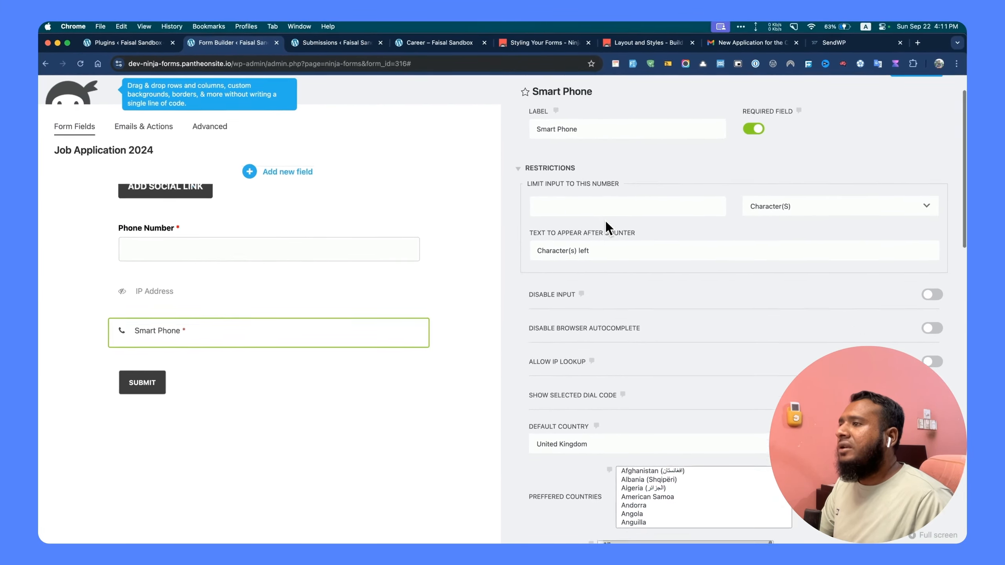
pyautogui.scroll(-5, 606, 221)
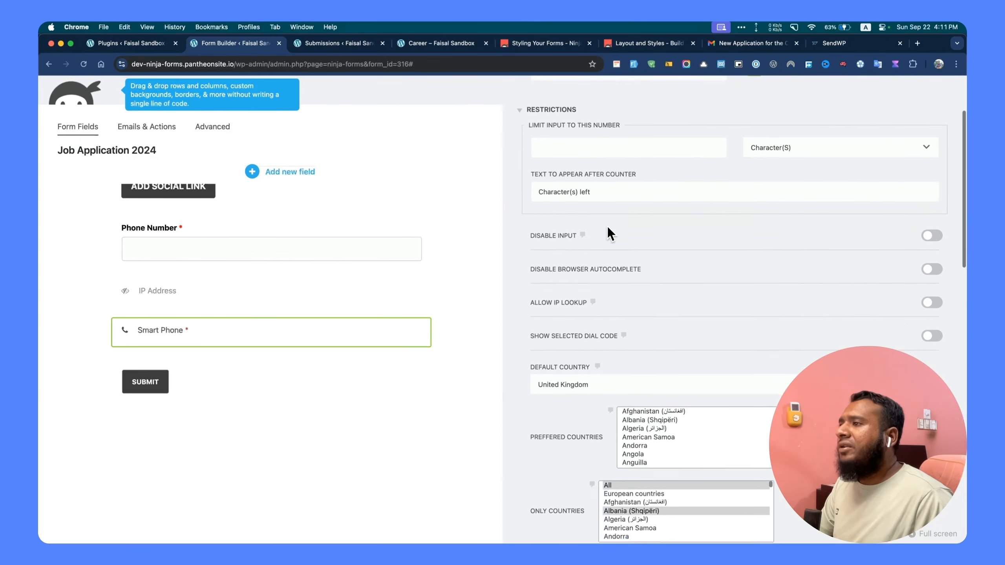
pyautogui.scroll(-2, 606, 230)
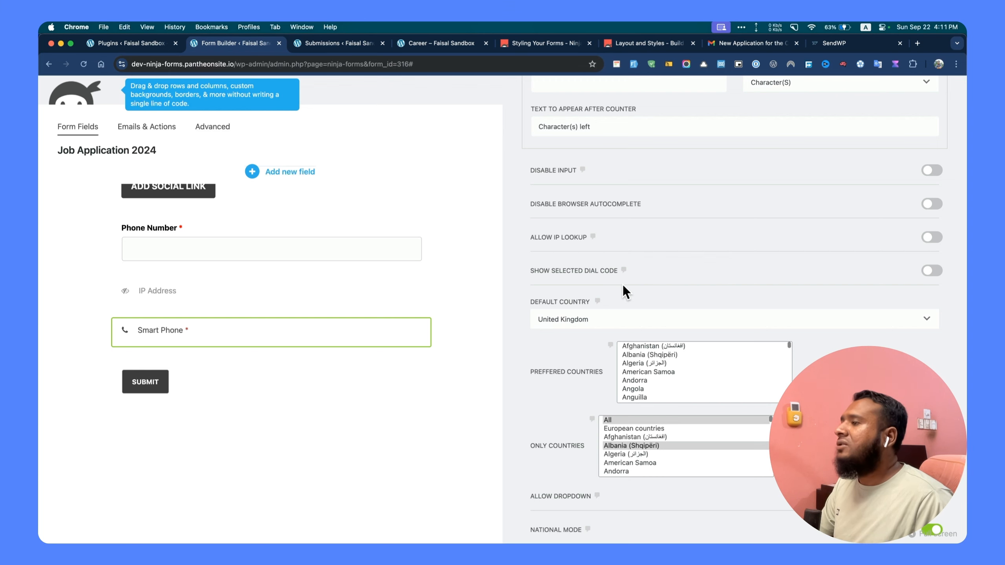
pyautogui.scroll(-6, 563, 348)
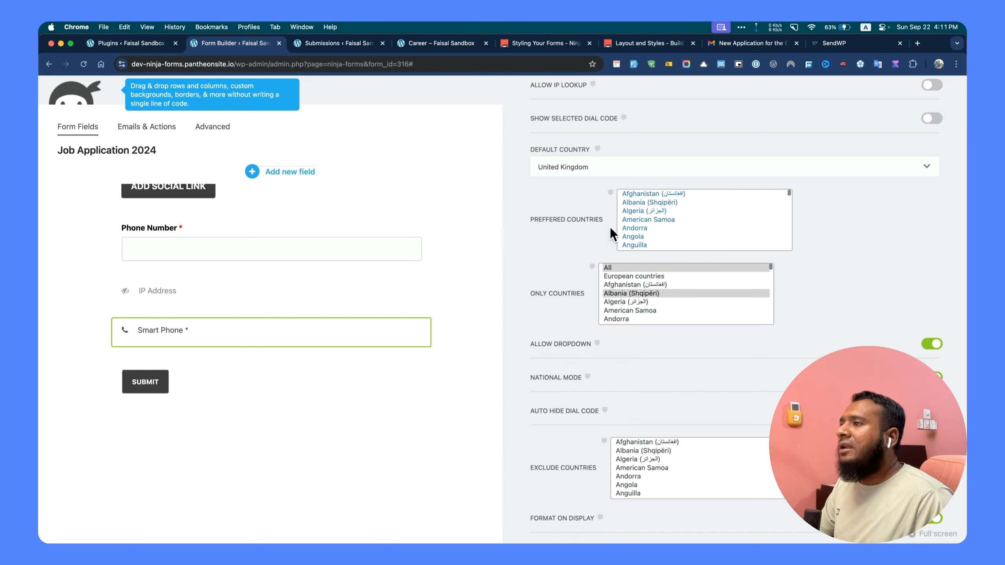
pyautogui.scroll(-5, 651, 240)
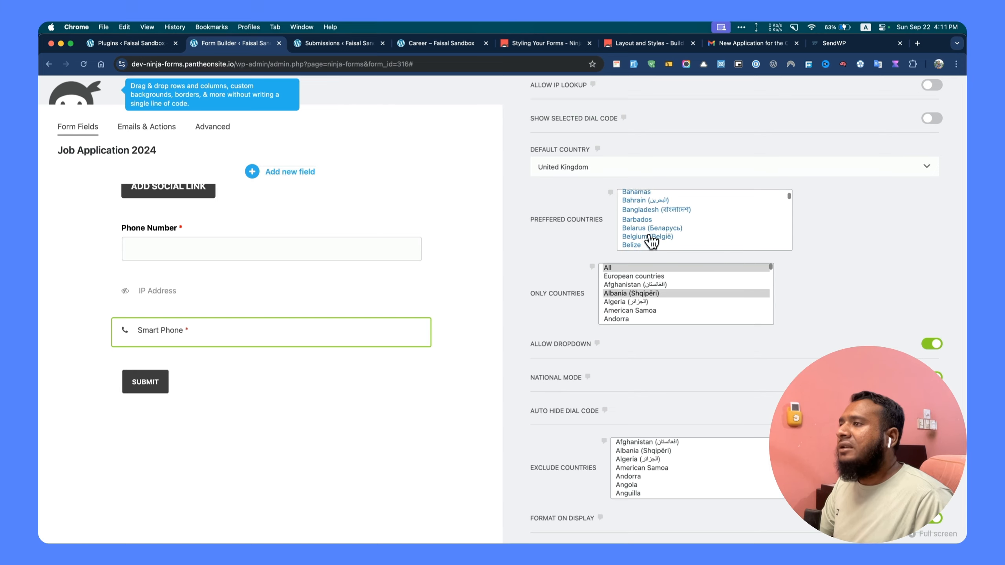
pyautogui.click(646, 210)
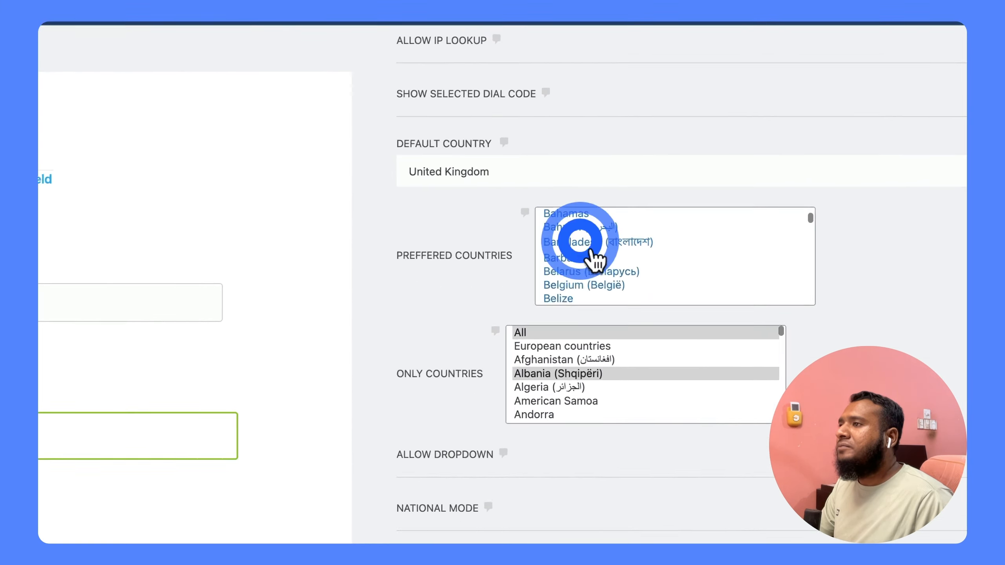
pyautogui.scroll(-1, 667, 237)
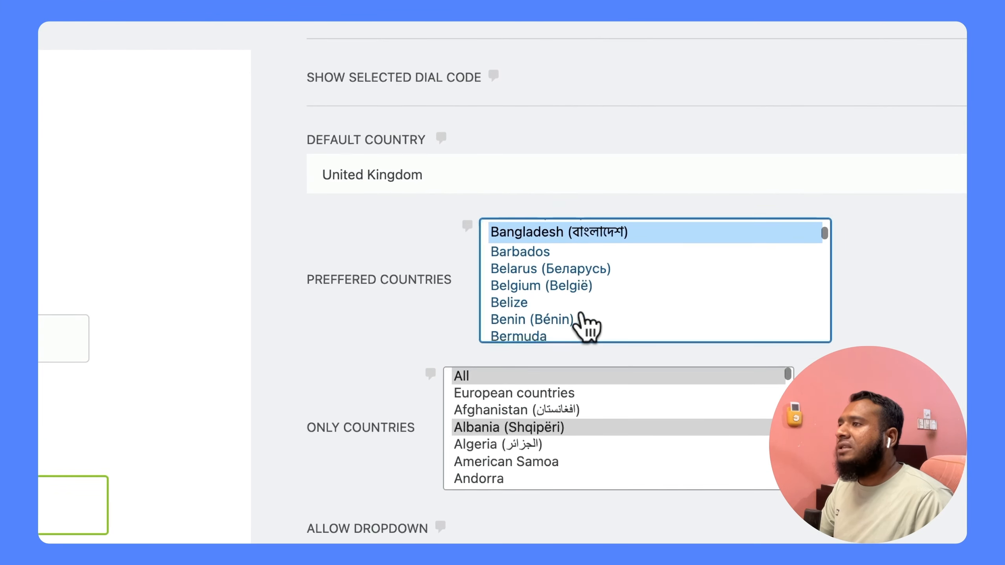
pyautogui.scroll(-1, 582, 317)
pyautogui.click(554, 302)
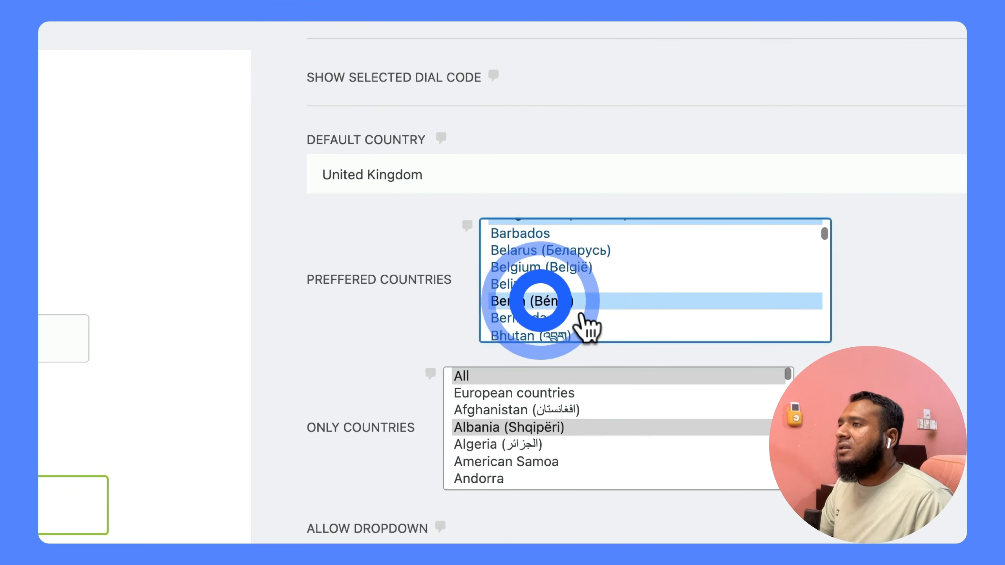
pyautogui.scroll(-4, 562, 313)
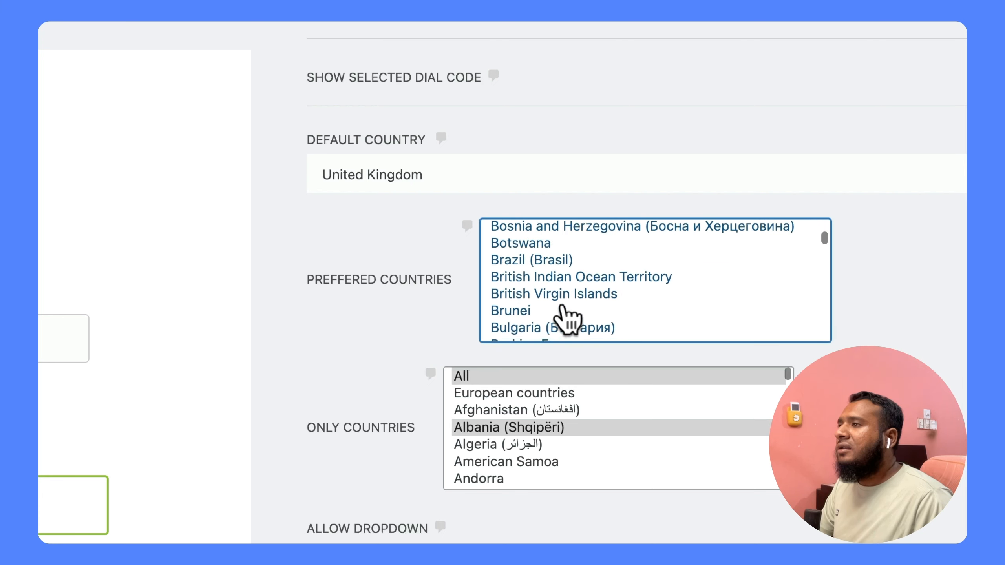
pyautogui.click(534, 313)
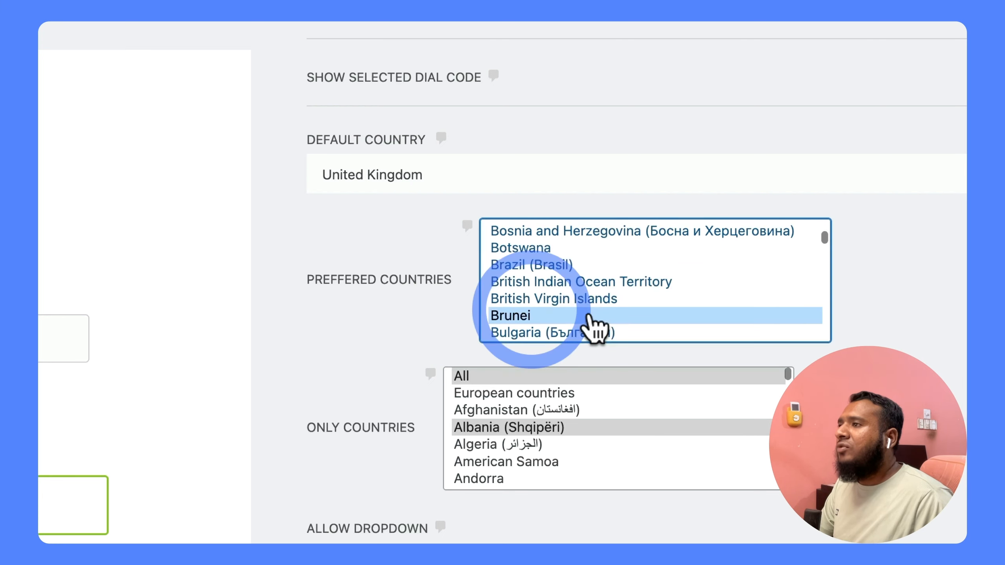
pyautogui.scroll(6, 593, 326)
pyautogui.scroll(-2, 594, 326)
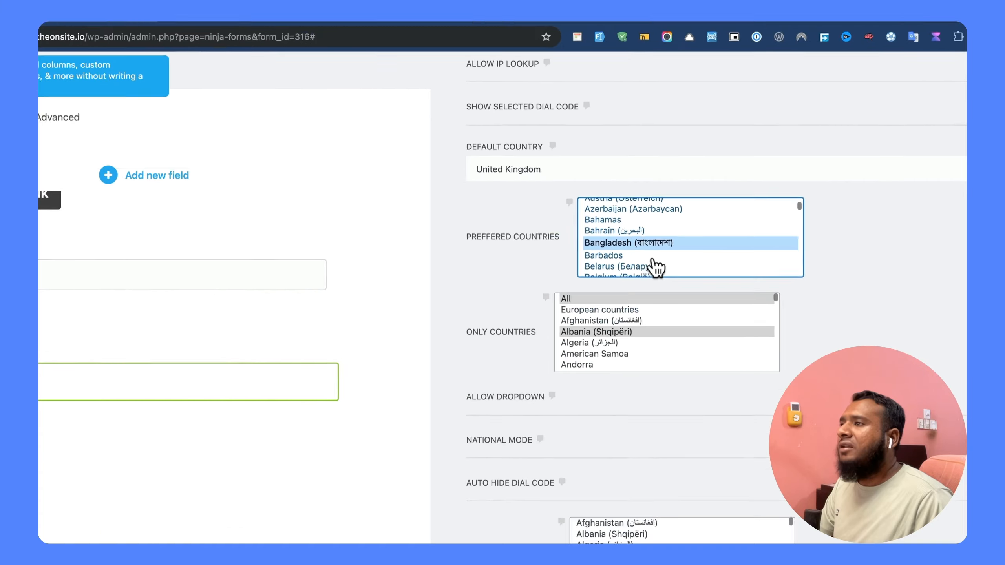
pyautogui.scroll(-2, 596, 317)
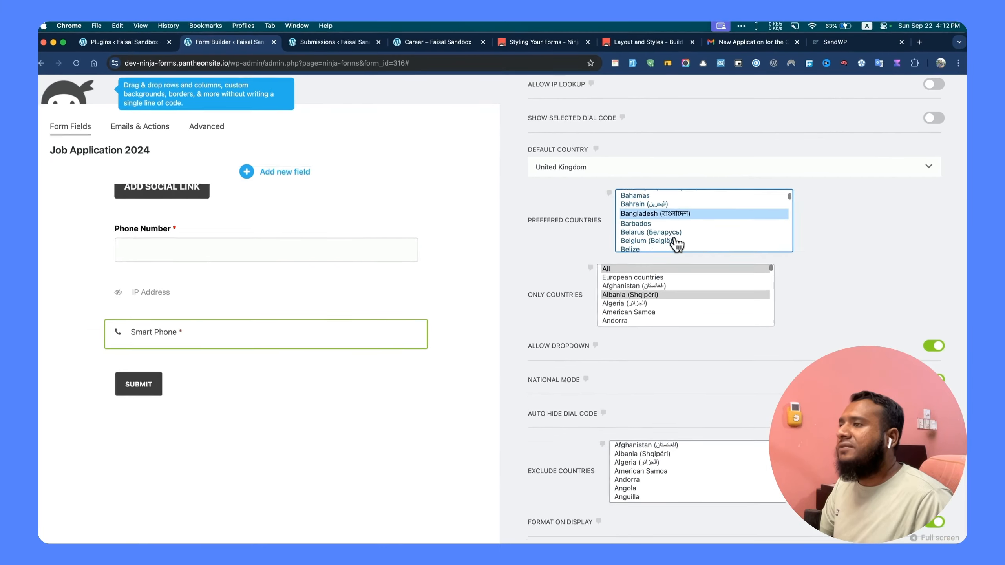
# - Review the remaining Smart Phone restrictions, finish editing the field and publish the form
pyautogui.scroll(-10, 643, 267)
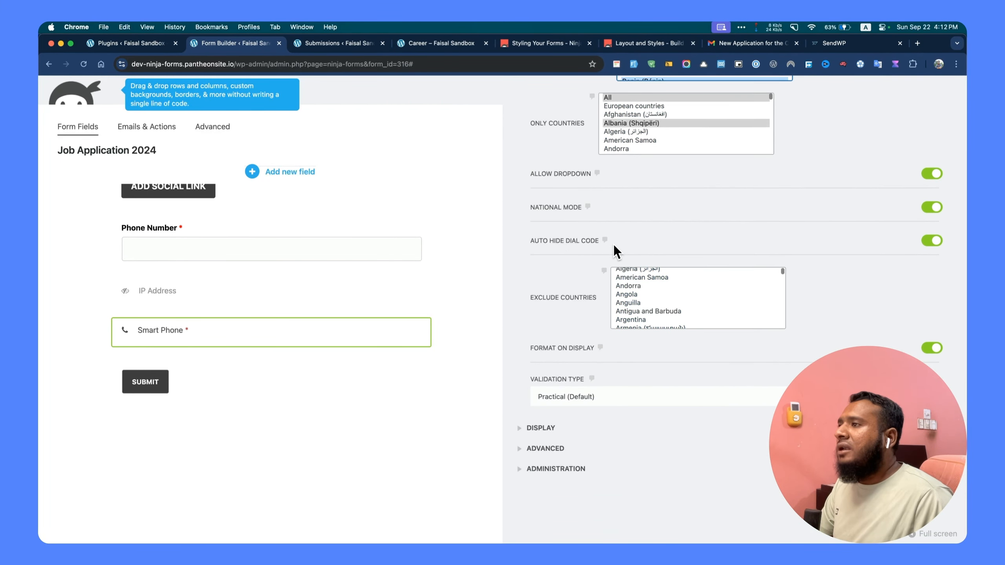
pyautogui.scroll(-10, 576, 286)
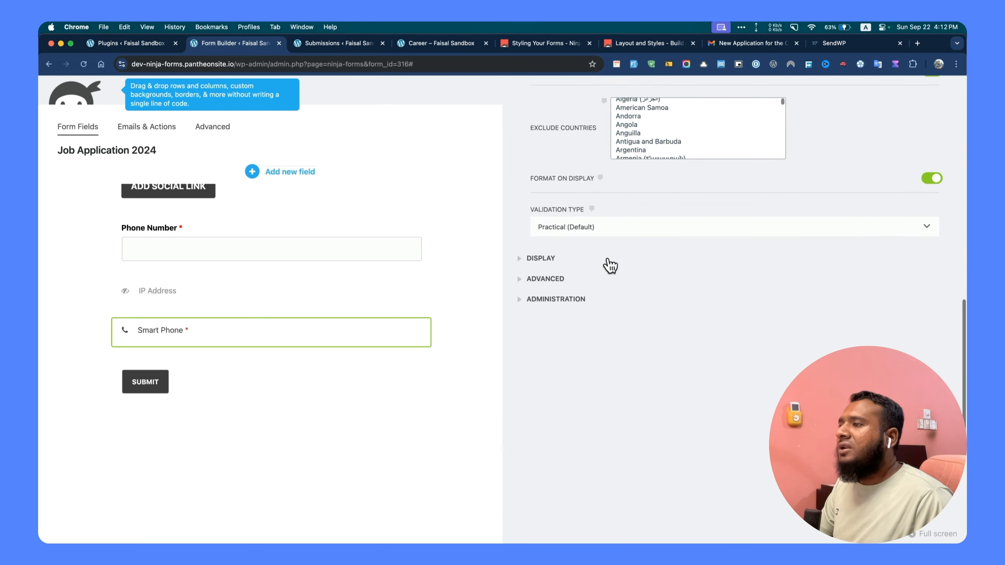
pyautogui.scroll(10, 752, 190)
pyautogui.click(906, 111)
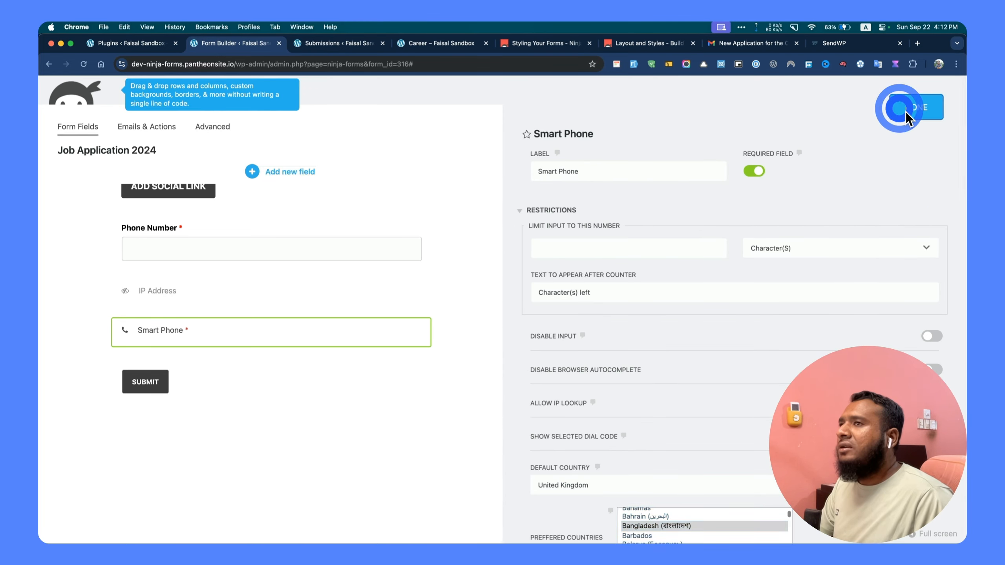
pyautogui.click(914, 126)
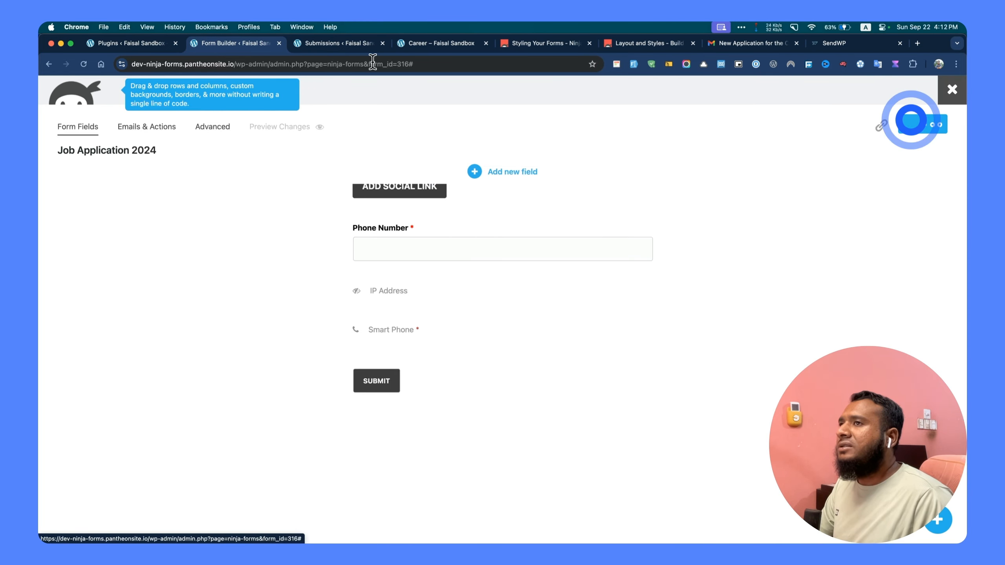
# - Reload the Career page and test the Smart Phone field with Afghanistan as the country and a sample phone number
pyautogui.click(410, 43)
pyautogui.click(84, 64)
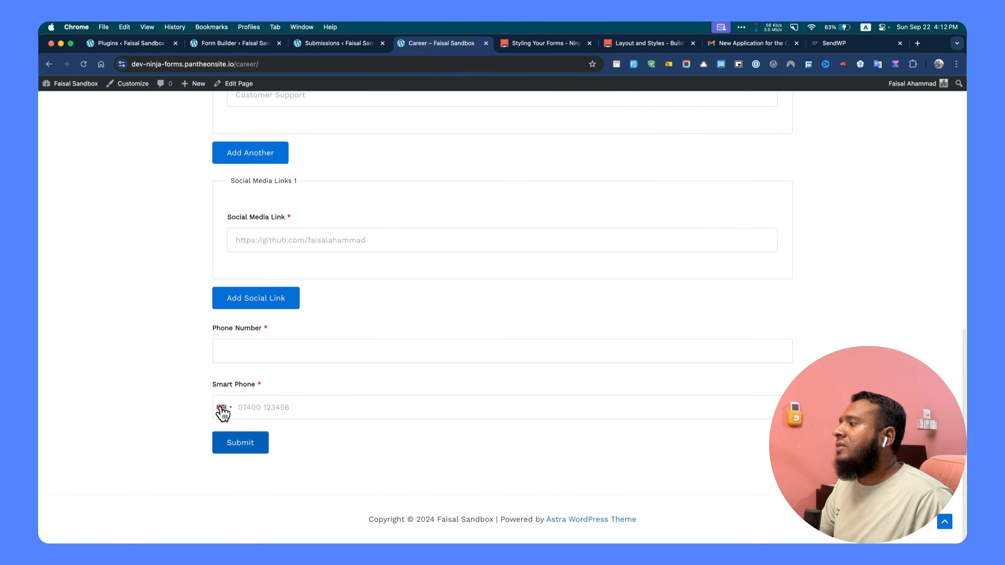
pyautogui.click(221, 407)
pyautogui.scroll(-1, 294, 480)
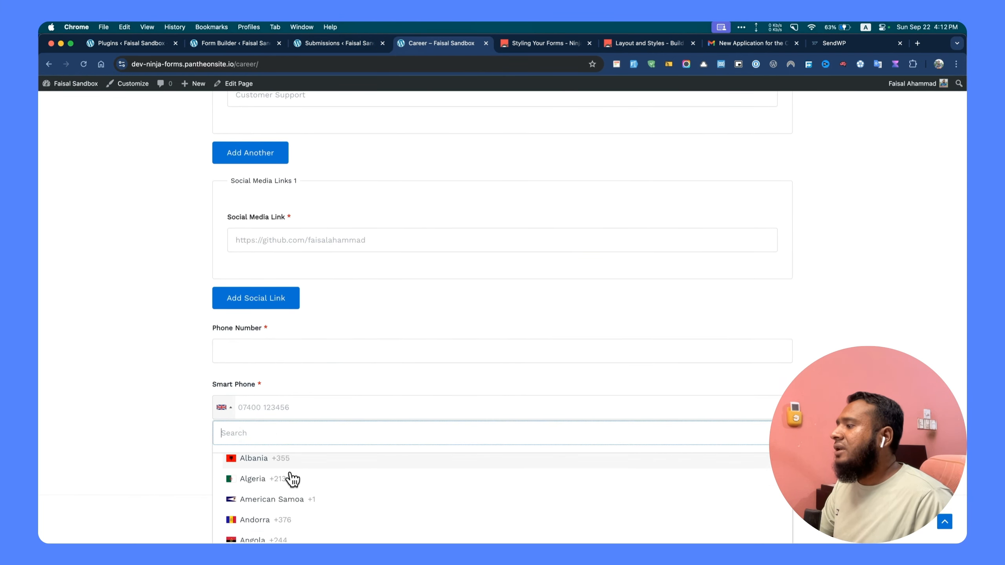
pyautogui.scroll(1, 290, 478)
pyautogui.click(264, 464)
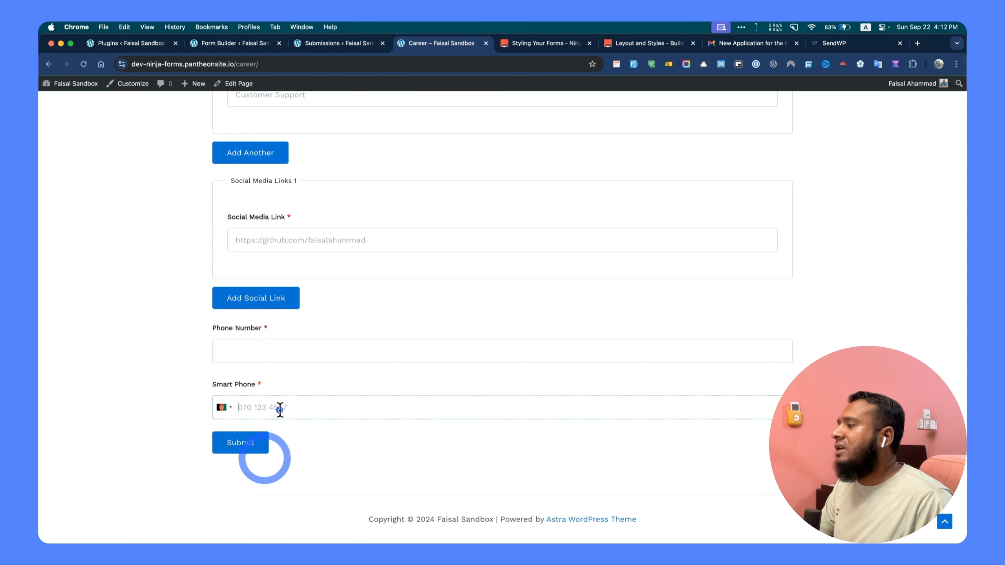
pyautogui.click(278, 408)
pyautogui.write('32423423')
pyautogui.click(301, 439)
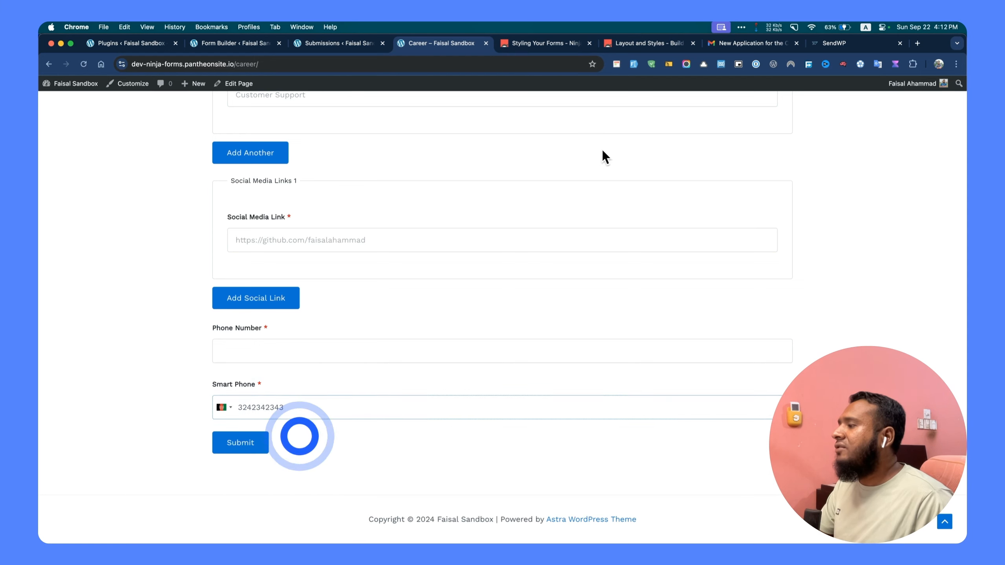
# - Fill the whole application form with automatically generated sample data and submit it
pyautogui.click(634, 63)
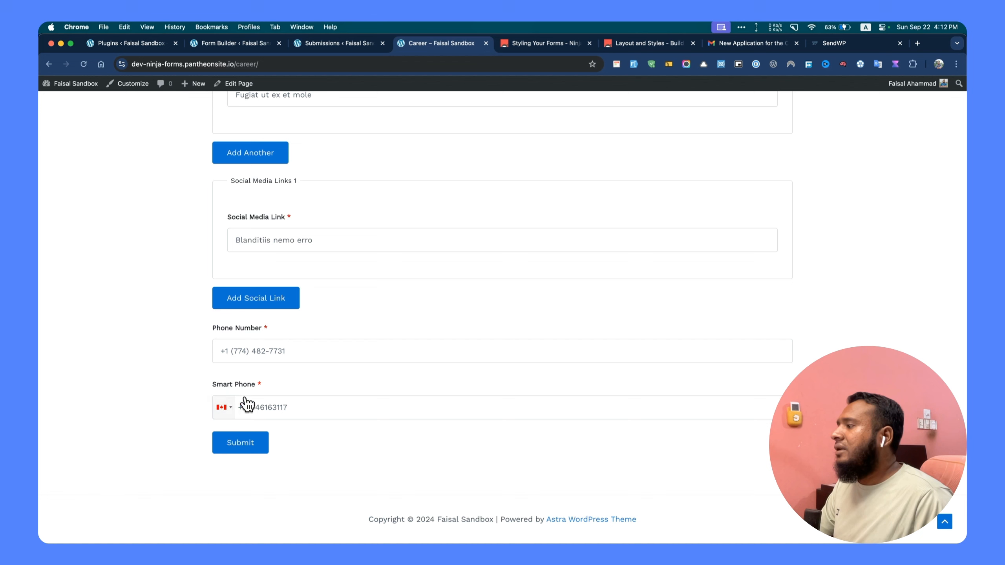
pyautogui.click(259, 447)
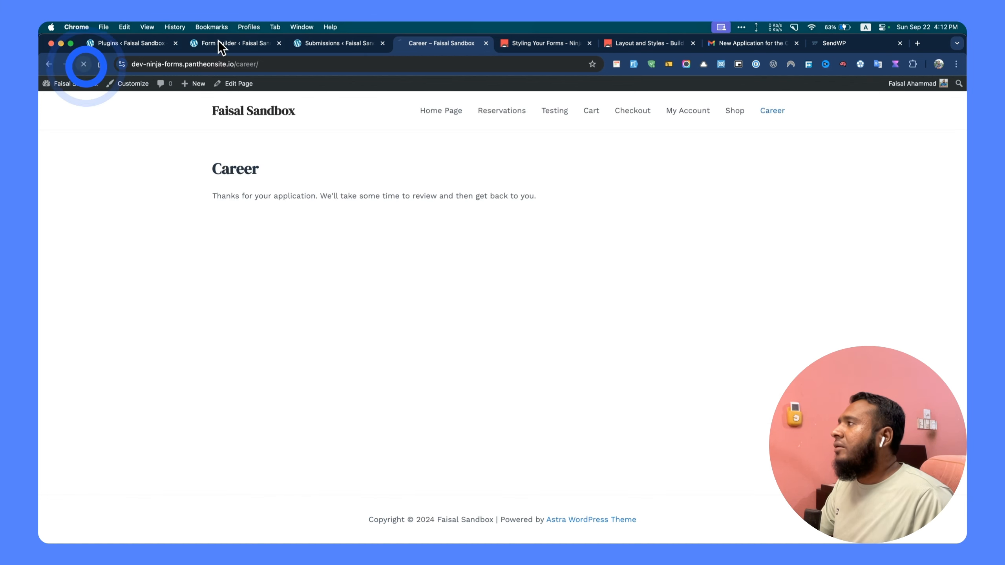
pyautogui.click(150, 41)
# - Restrict the Smart Phone field's only countries to Bangladesh, Bhutan and Brunei in the form builder and publish the form
pyautogui.click(214, 43)
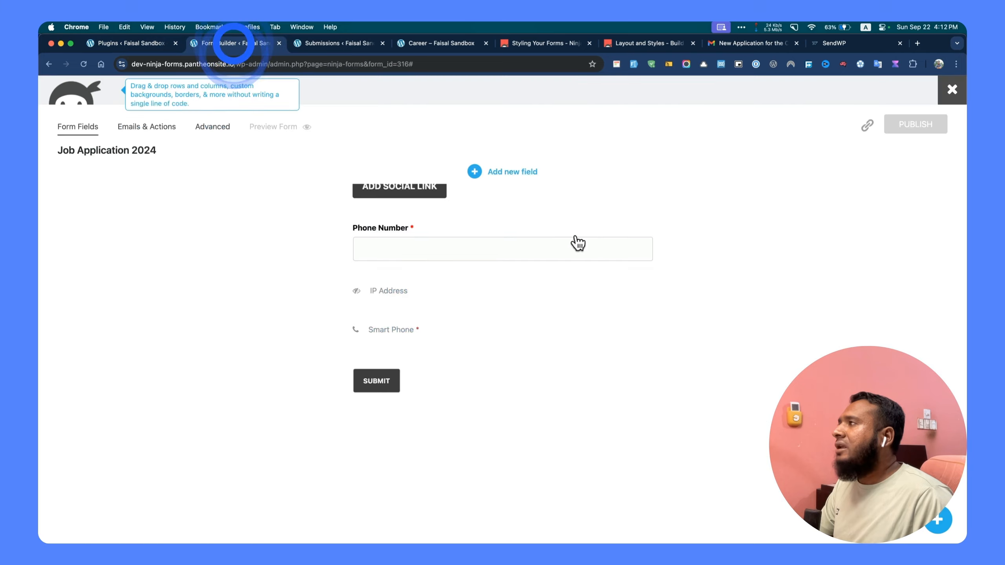
pyautogui.click(431, 332)
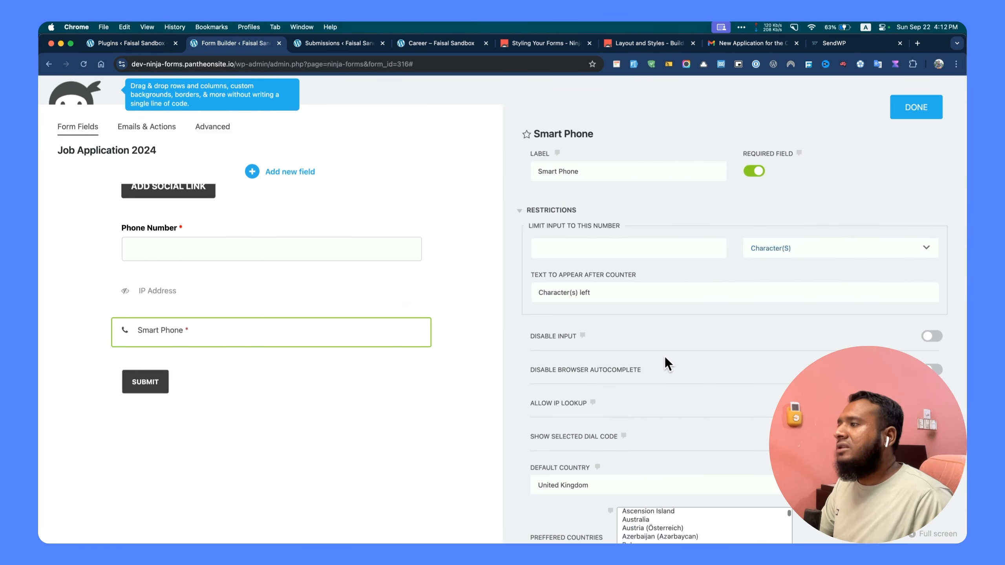
pyautogui.scroll(-5, 667, 358)
pyautogui.scroll(-4, 577, 365)
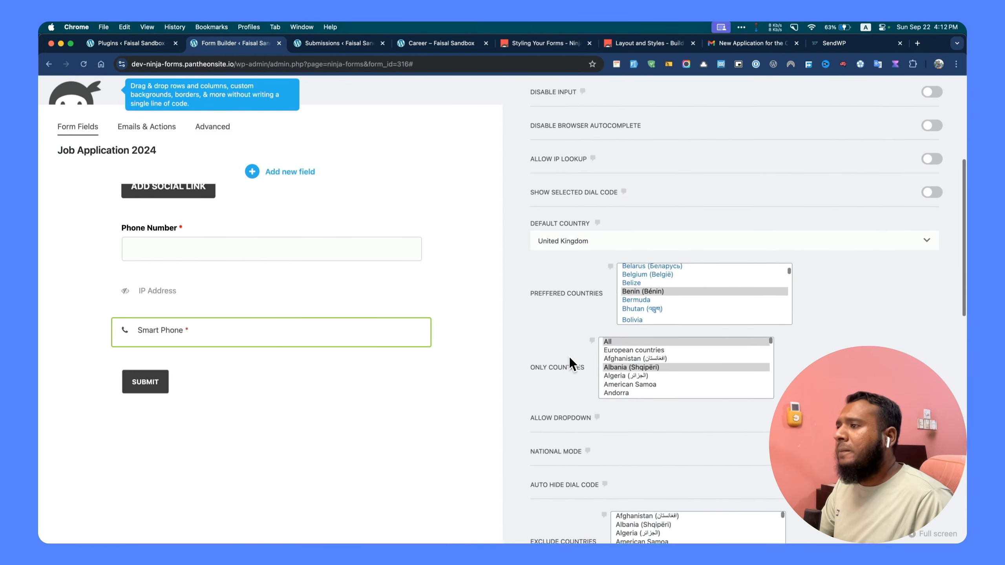
pyautogui.scroll(-2, 633, 313)
pyautogui.scroll(4, 637, 301)
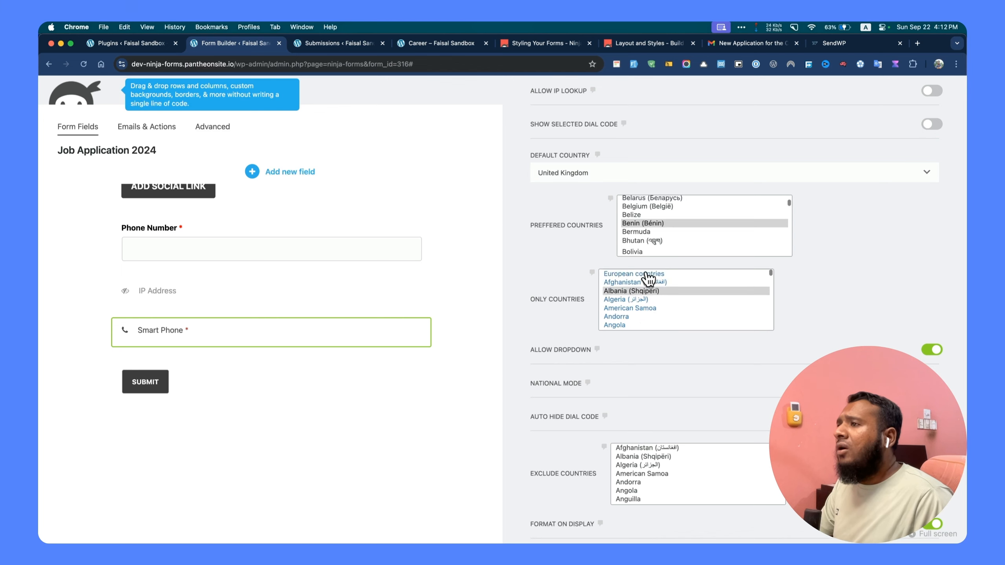
pyautogui.scroll(1, 653, 273)
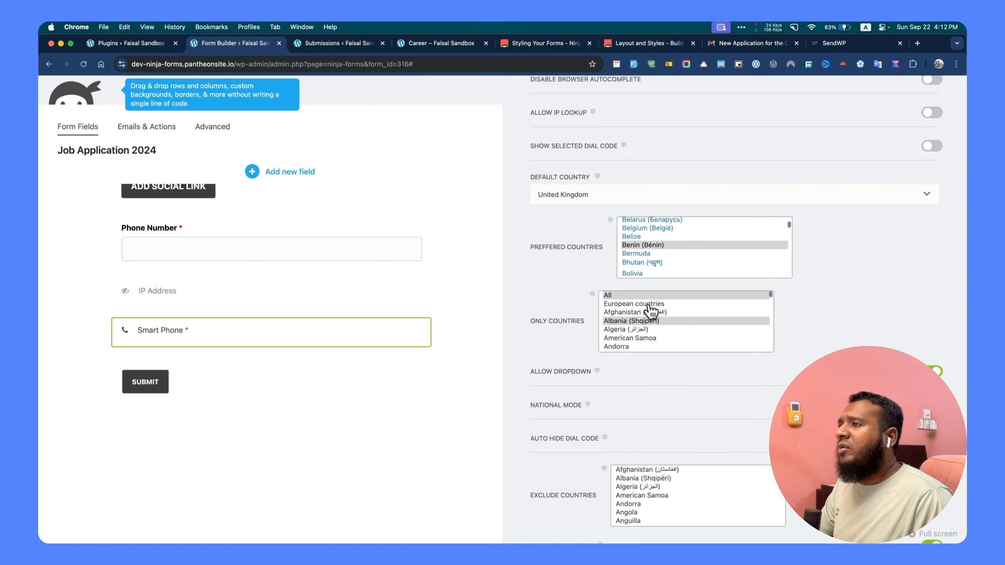
pyautogui.scroll(-2, 627, 341)
pyautogui.scroll(-3, 634, 340)
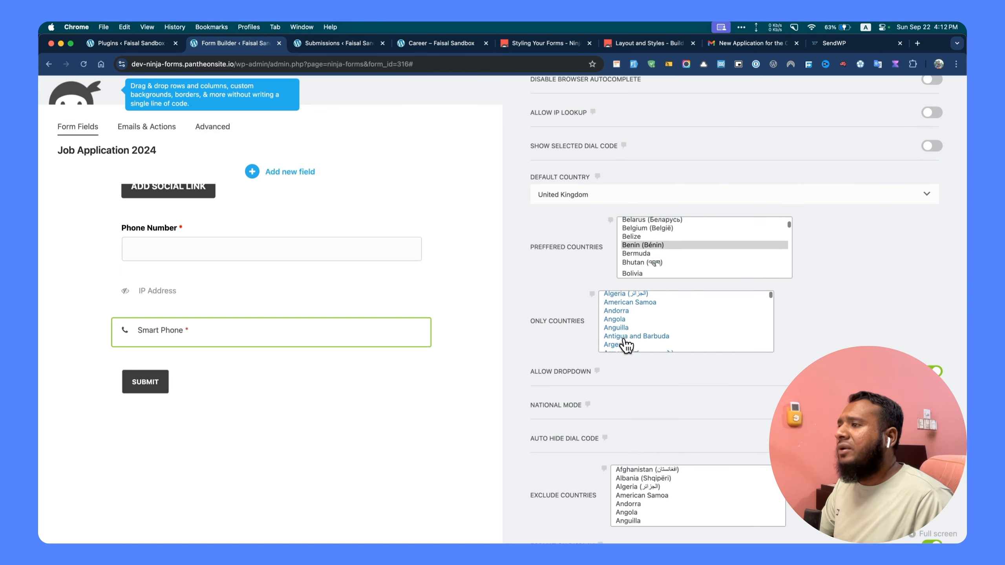
pyautogui.scroll(-3, 646, 333)
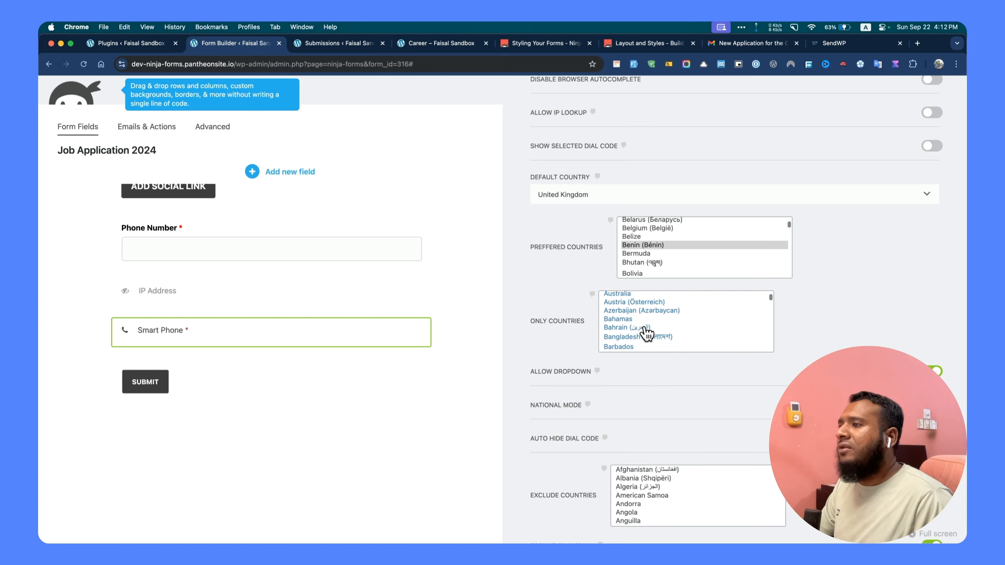
pyautogui.click(634, 313)
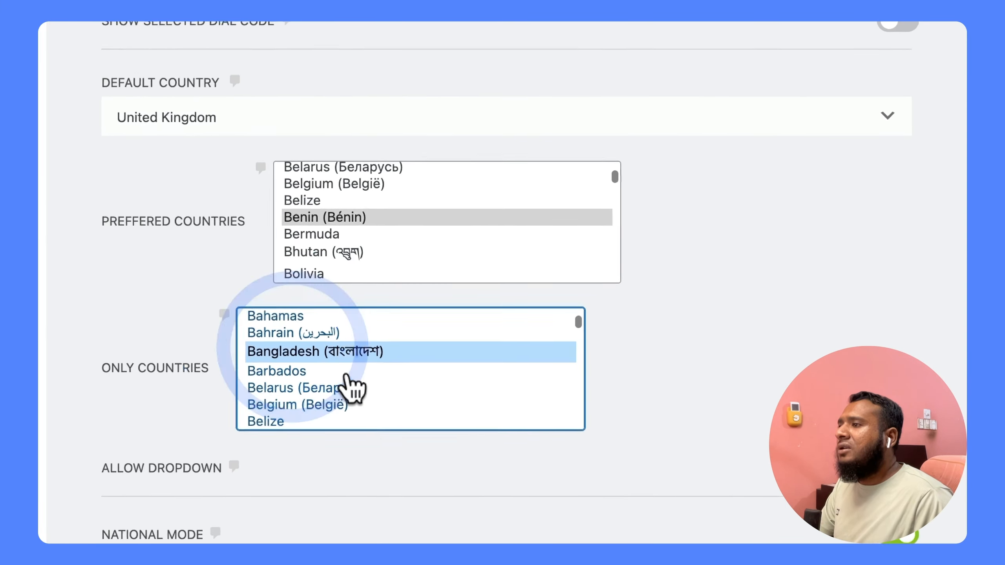
pyautogui.scroll(-3, 455, 354)
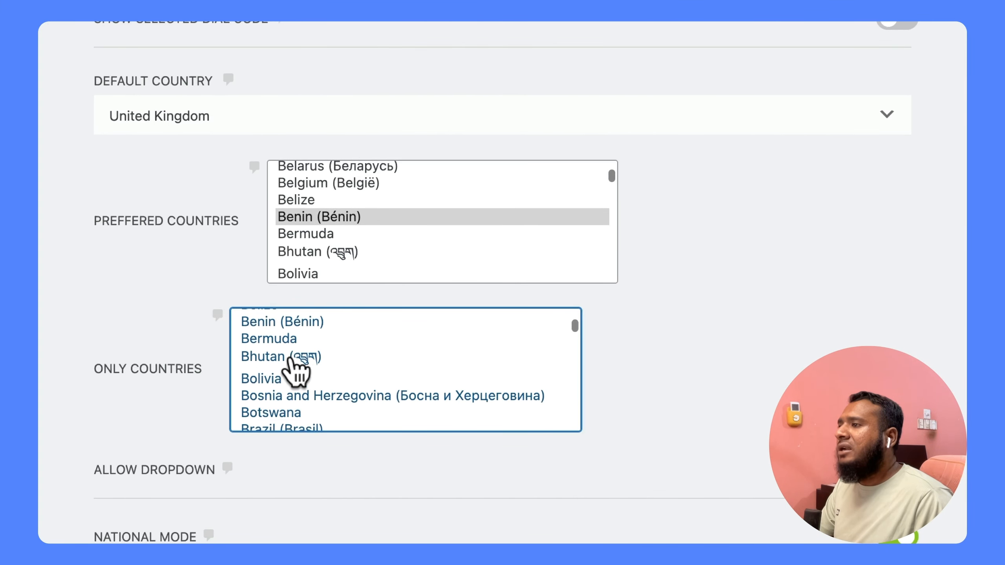
pyautogui.click(279, 359)
pyautogui.scroll(-3, 363, 397)
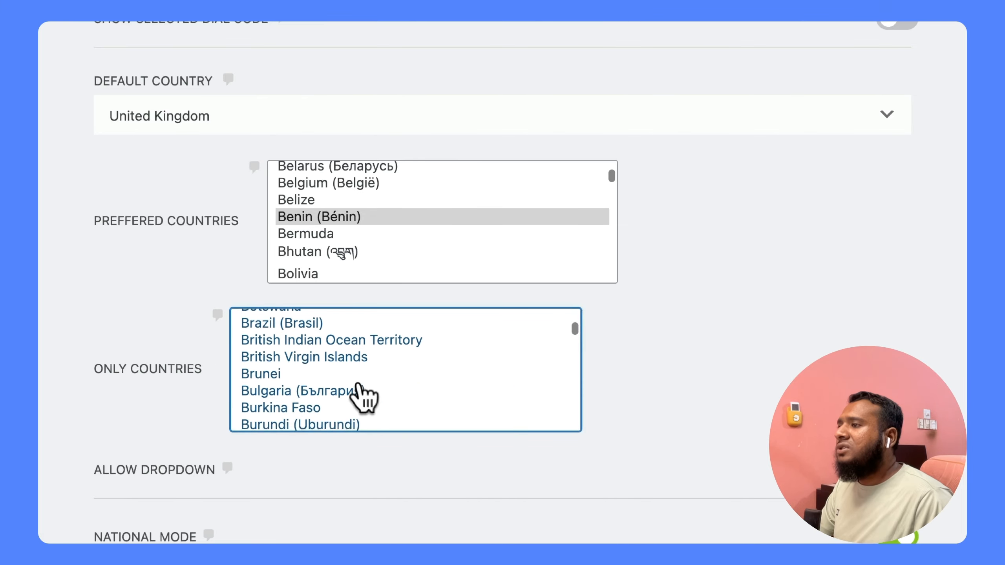
pyautogui.click(269, 372)
pyautogui.scroll(8, 633, 371)
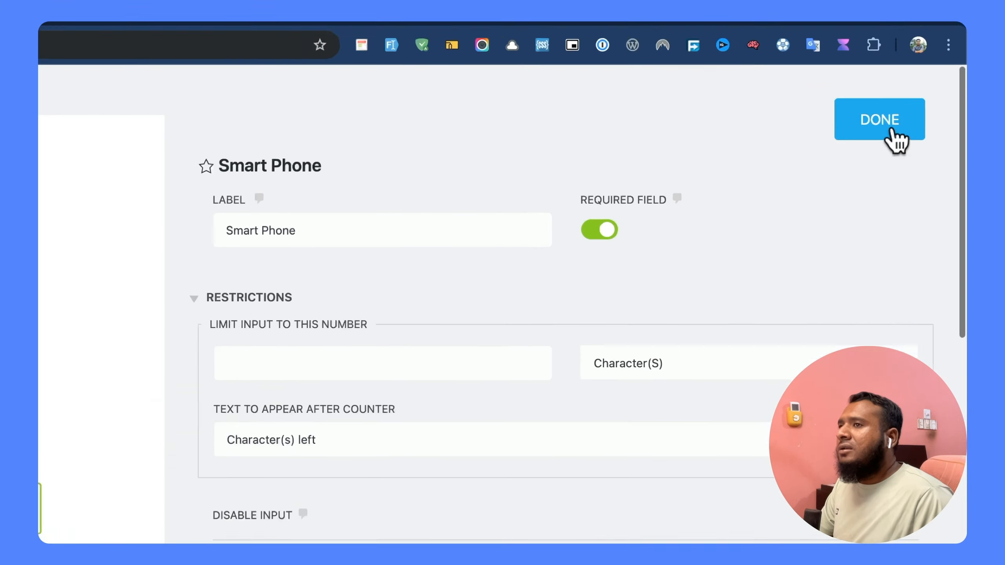
pyautogui.click(893, 132)
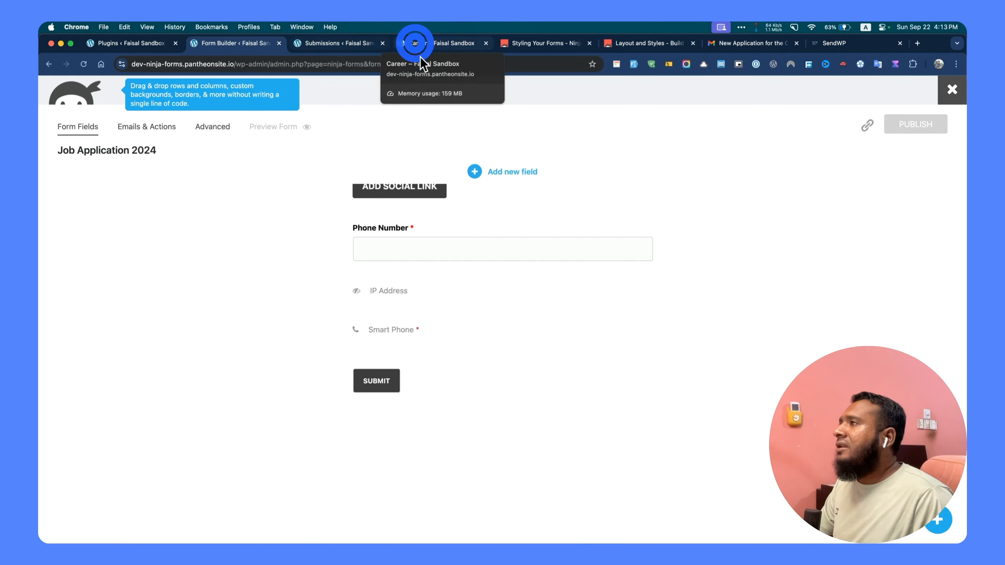
# - Reload the Career page and check which countries the Smart Phone field offers and how it handles an empty required value
pyautogui.click(420, 43)
pyautogui.press('super+r')
pyautogui.scroll(-20, 358, 272)
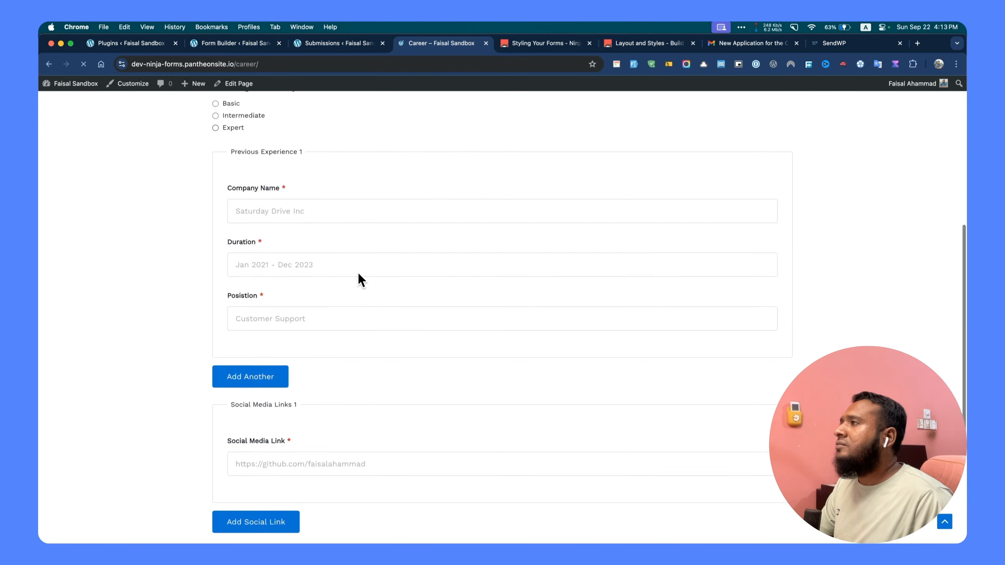
pyautogui.click(222, 408)
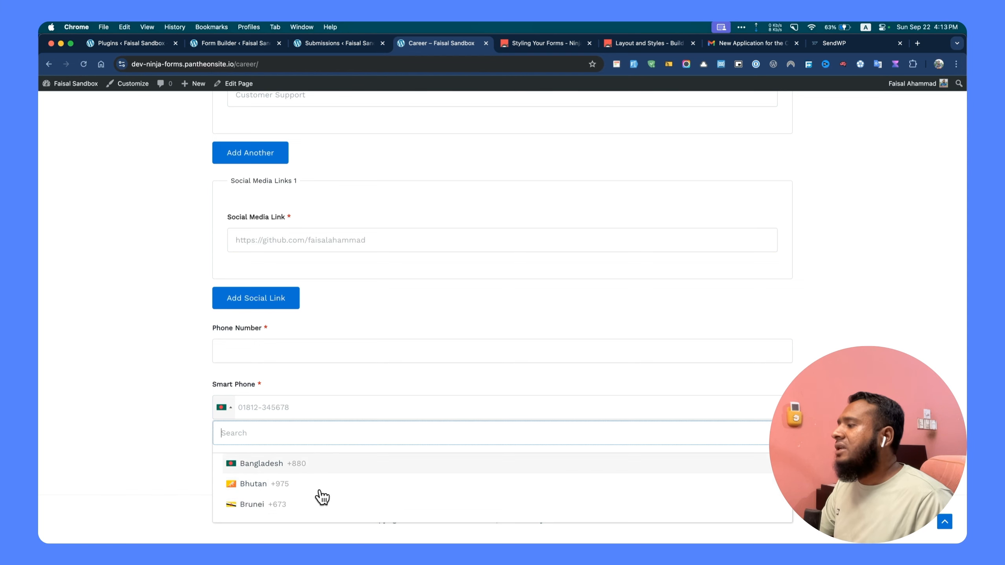
pyautogui.click(294, 407)
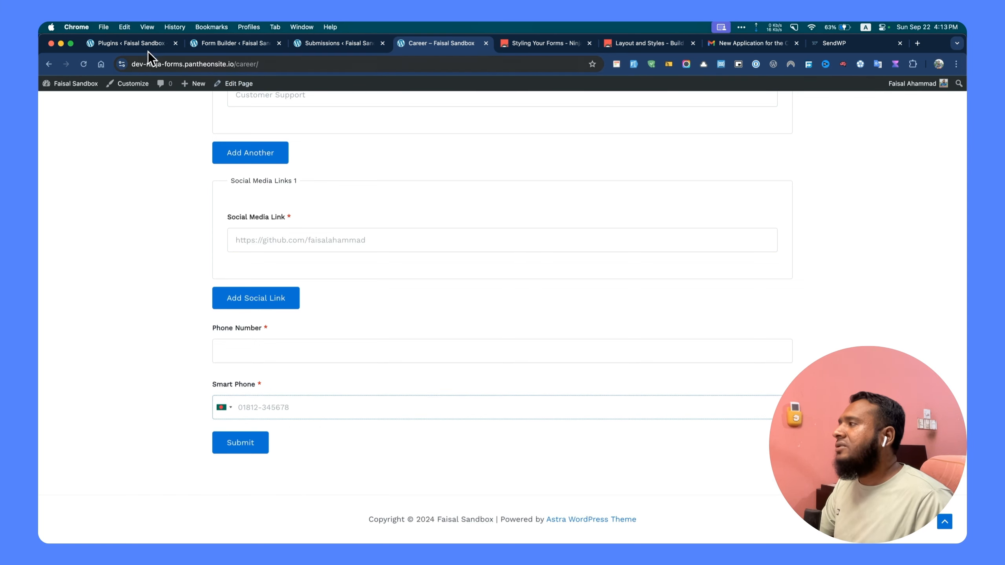
pyautogui.click(187, 375)
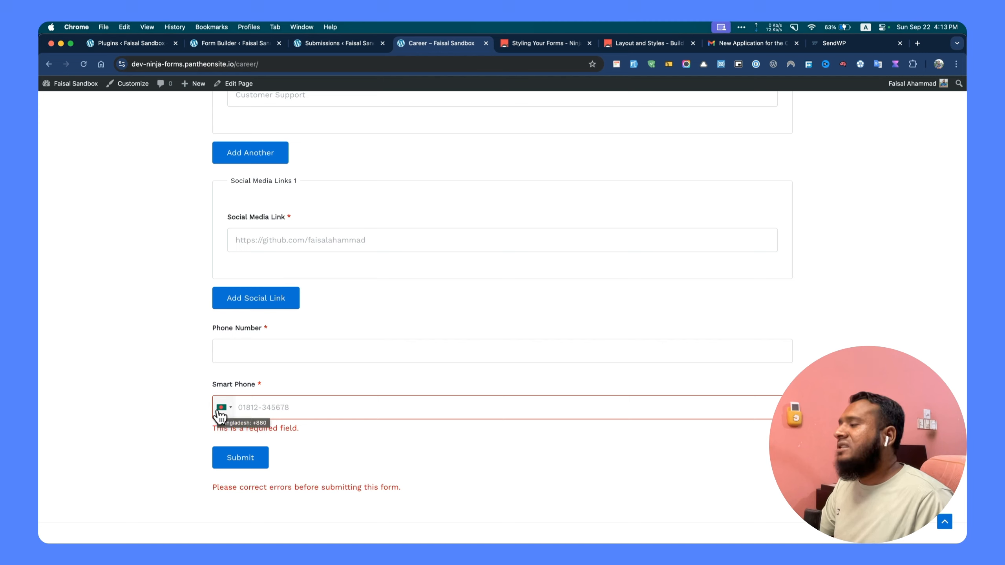
pyautogui.click(242, 404)
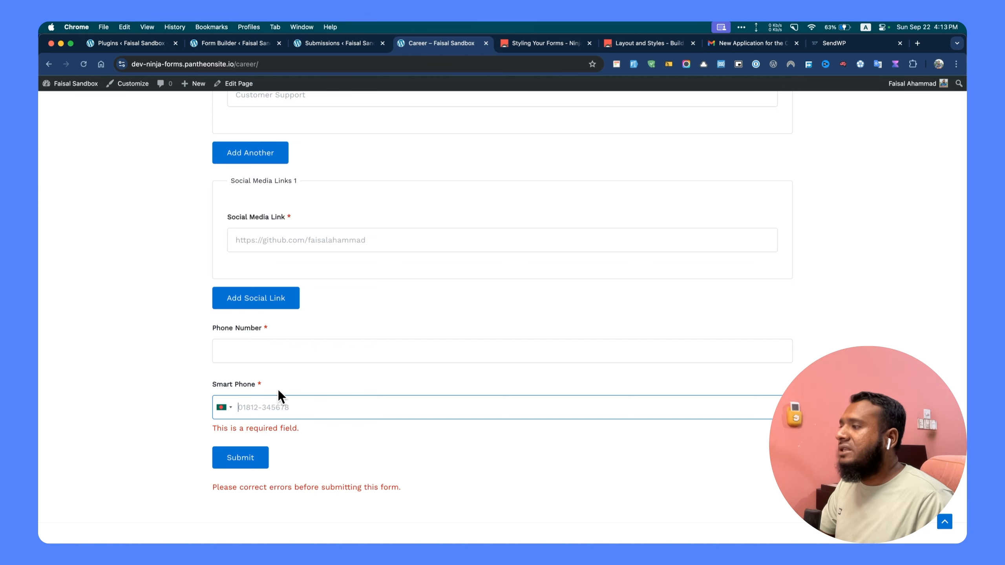
# - Return to the site's list of installed plugins
pyautogui.click(149, 43)
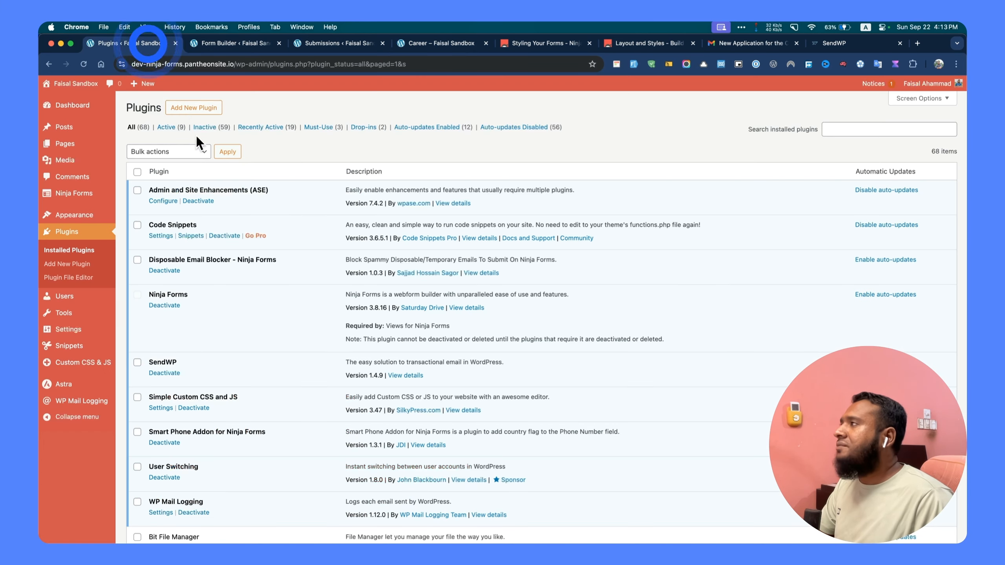